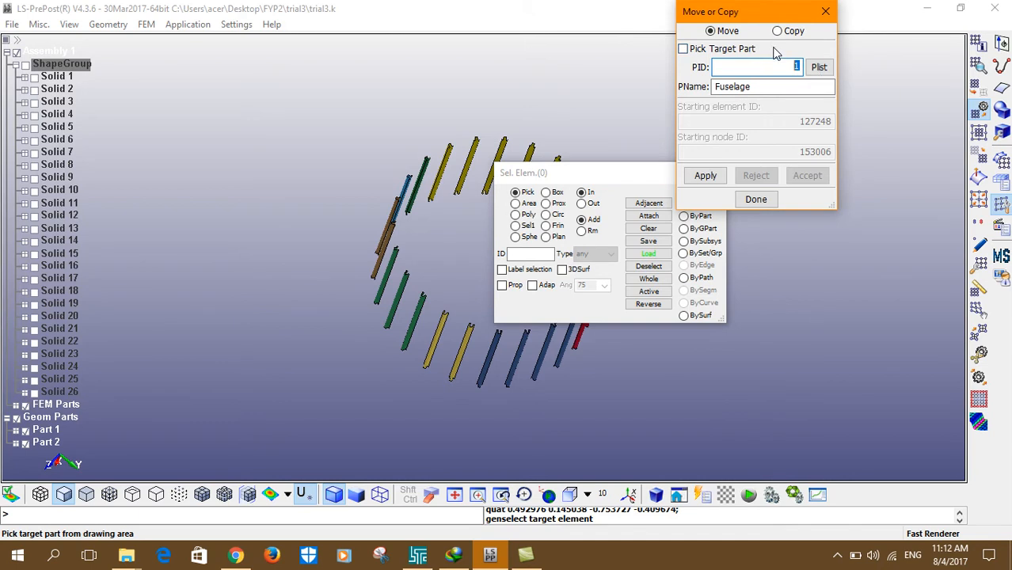
Set the target part of the element move to ID 2 with the name Frame.
type("2")
key("Tab")
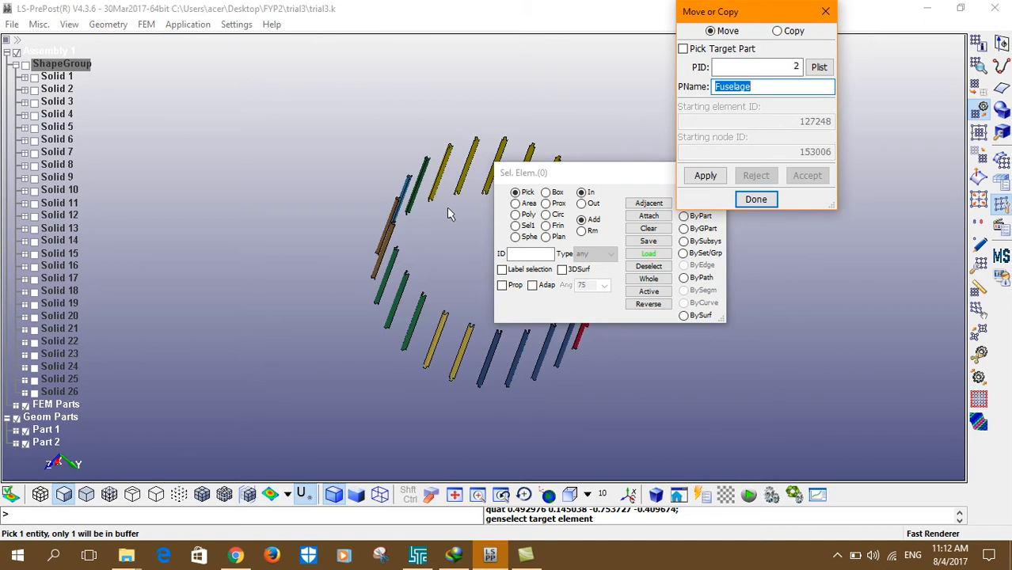
type("Frame")
left_click(701, 176)
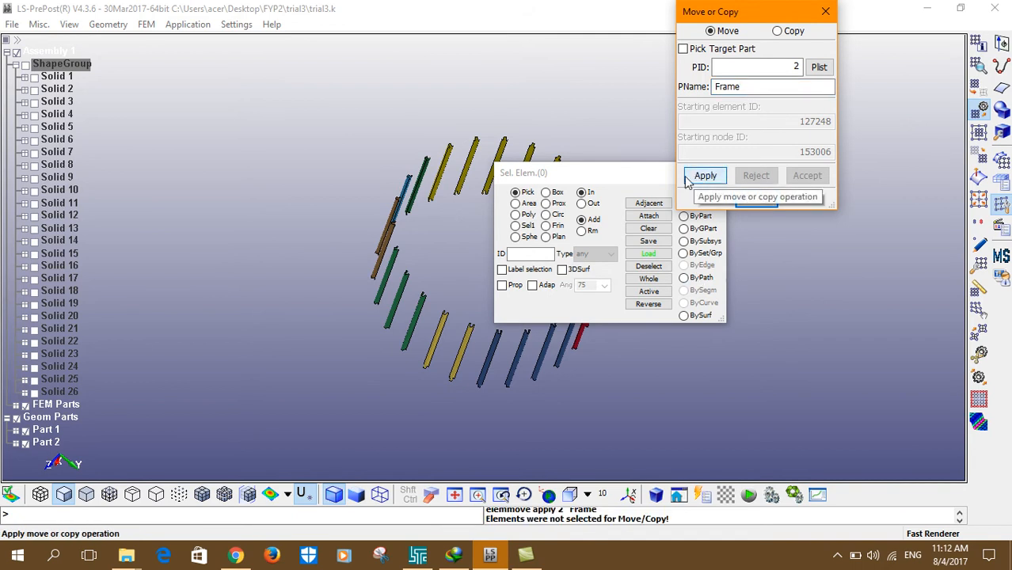
Move the elements of all displayed stringer parts into part 2, selecting them by part with an area around the whole ring.
left_click_drag(575, 173, 731, 340)
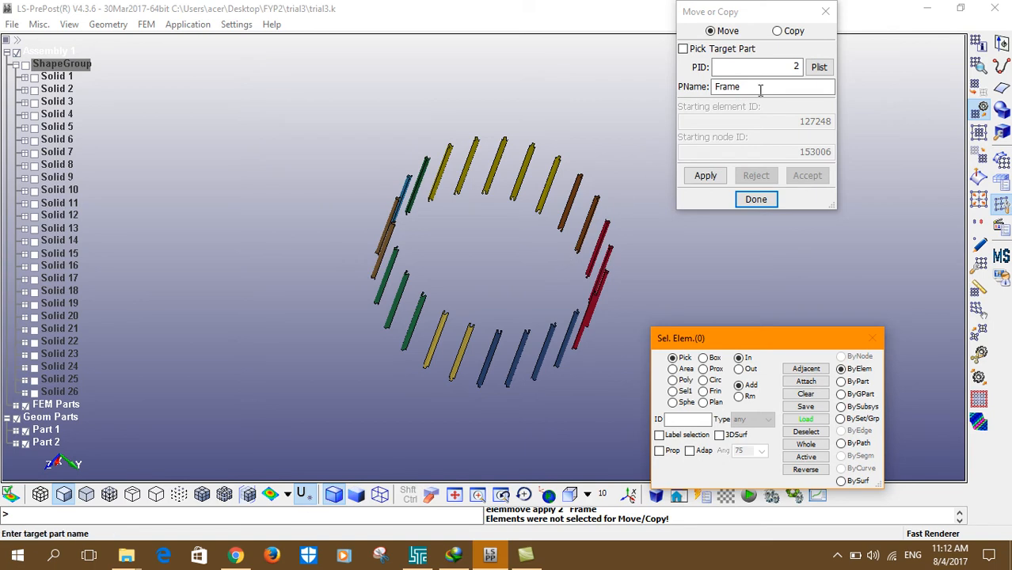
left_click(841, 381)
left_click(674, 369)
left_click_drag(331, 432, 646, 120)
left_click(704, 175)
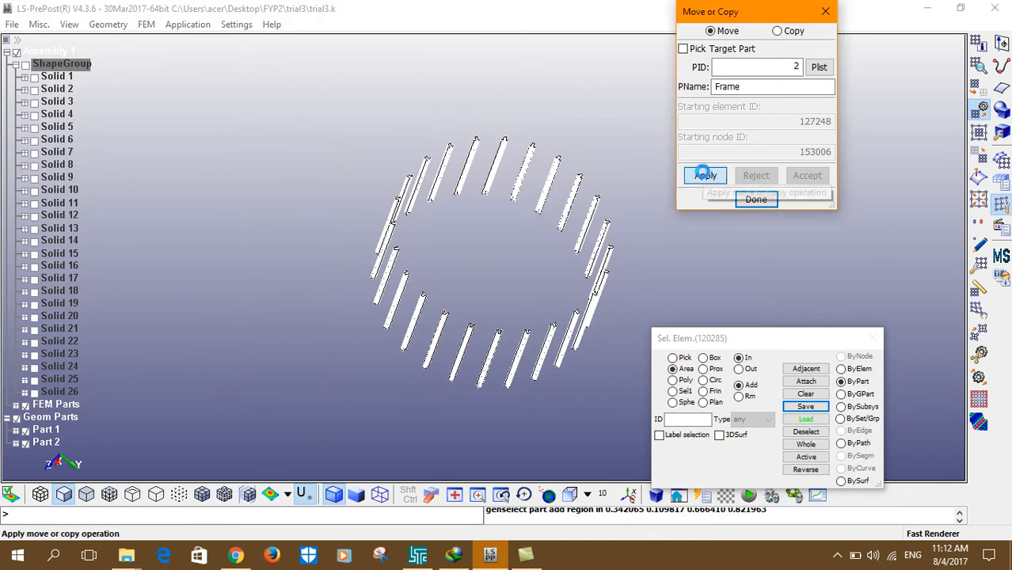
left_click(807, 175)
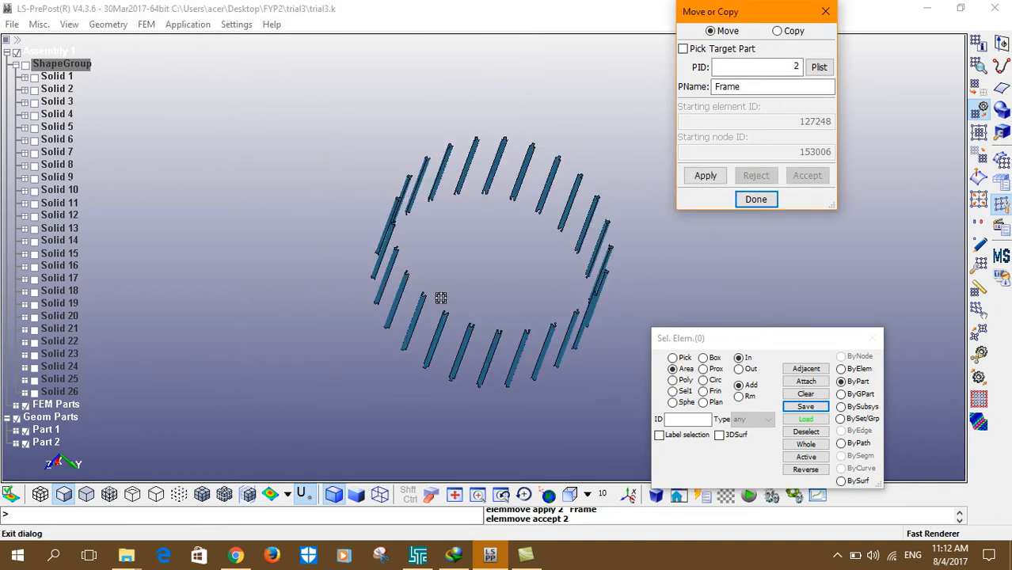
Display the Fuselage and Frame parts together and view the assembled ring.
left_click_drag(445, 312, 476, 237)
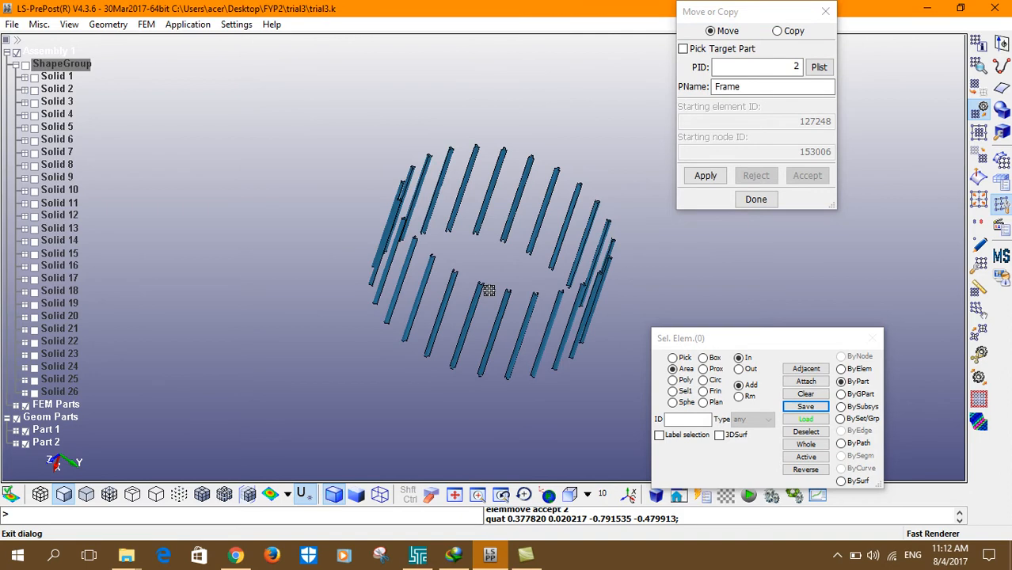
key("F2")
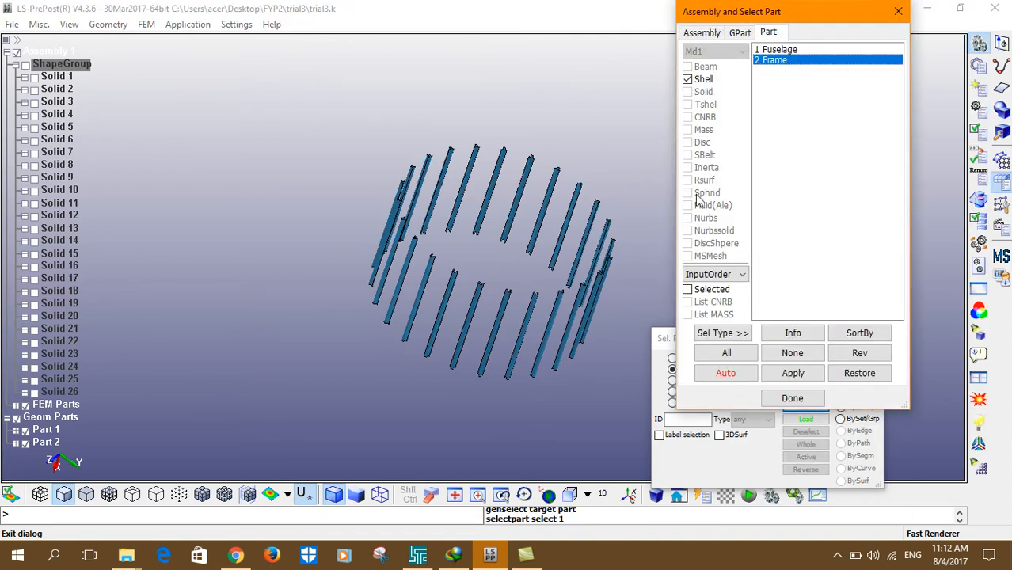
left_click(772, 50)
left_click(772, 61, "ctrl")
left_click_drag(506, 262, 554, 397)
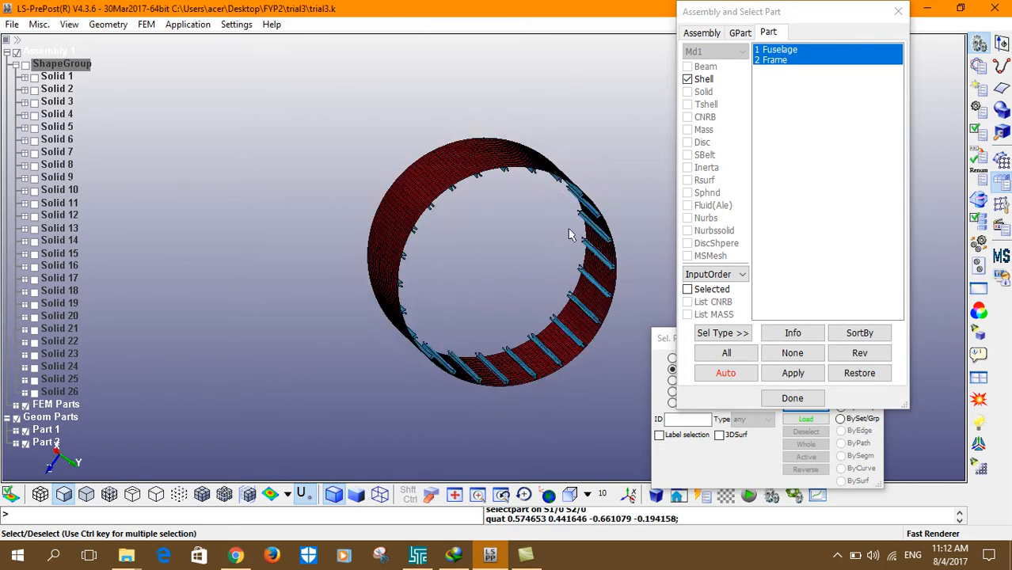
scroll(581, 224, "up", 3)
scroll(582, 224, "down", 5)
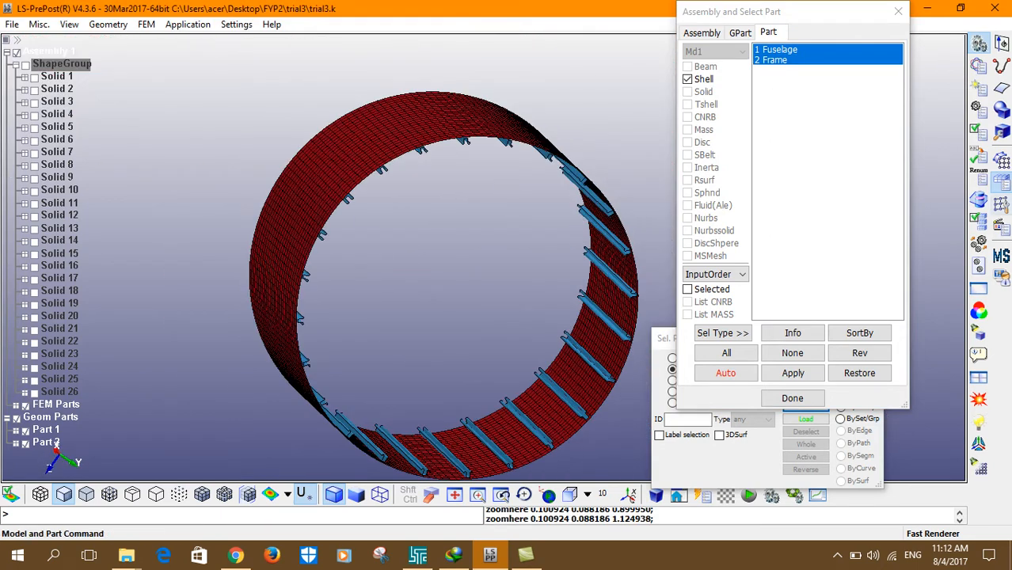
Open the model's PART keyword cards for editing in the Keyword Manager.
left_click(1002, 206)
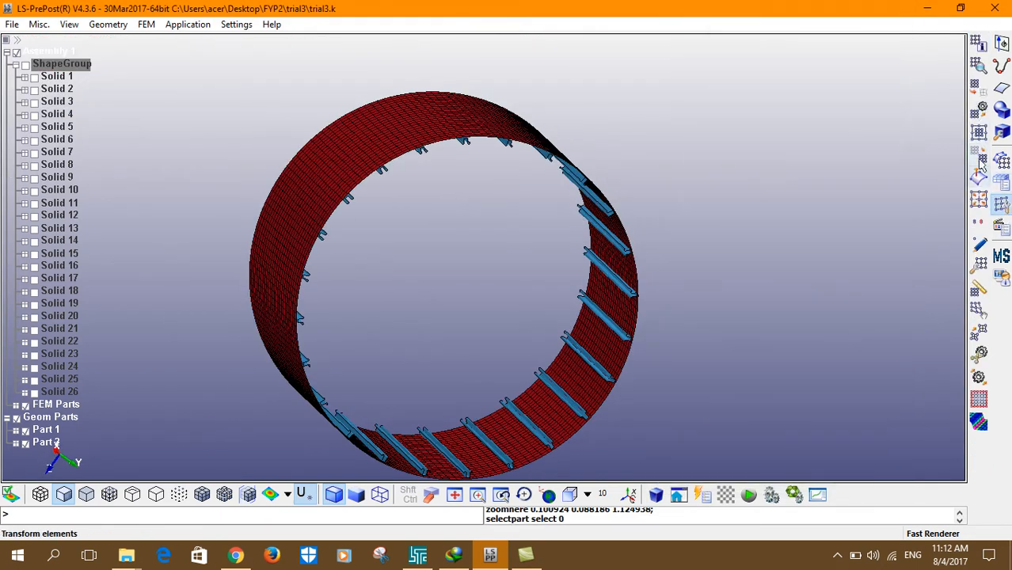
left_click(980, 261)
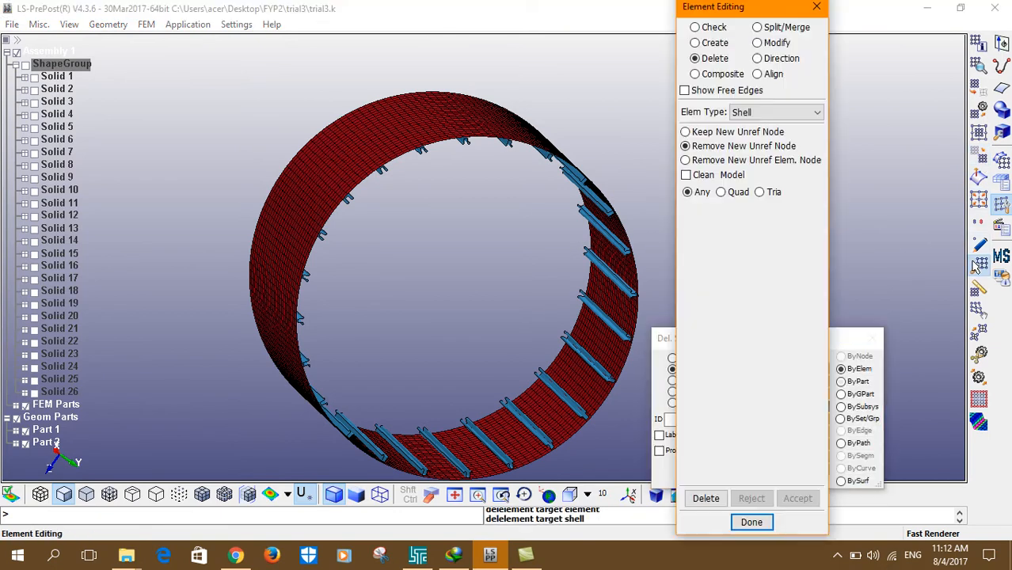
left_click(1000, 181)
left_click(980, 68)
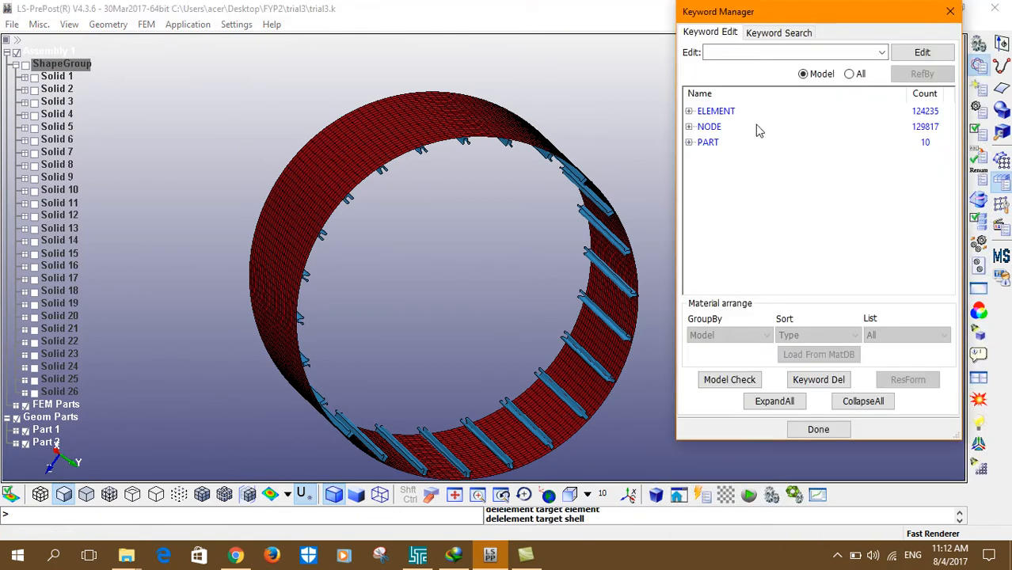
left_click(688, 143)
double_click(707, 158)
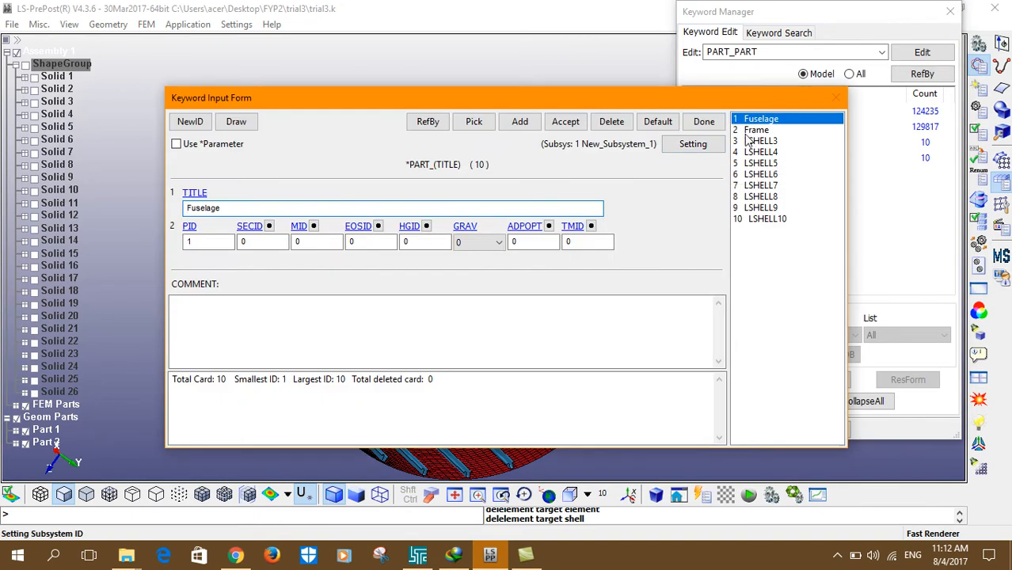
Delete the leftover part cards LSHELL3 through LSHELL10, keeping Fuselage and Frame, and save the keyword file.
left_click(750, 142)
left_click(751, 218)
left_click(750, 141)
left_click(611, 121)
left_click(612, 122)
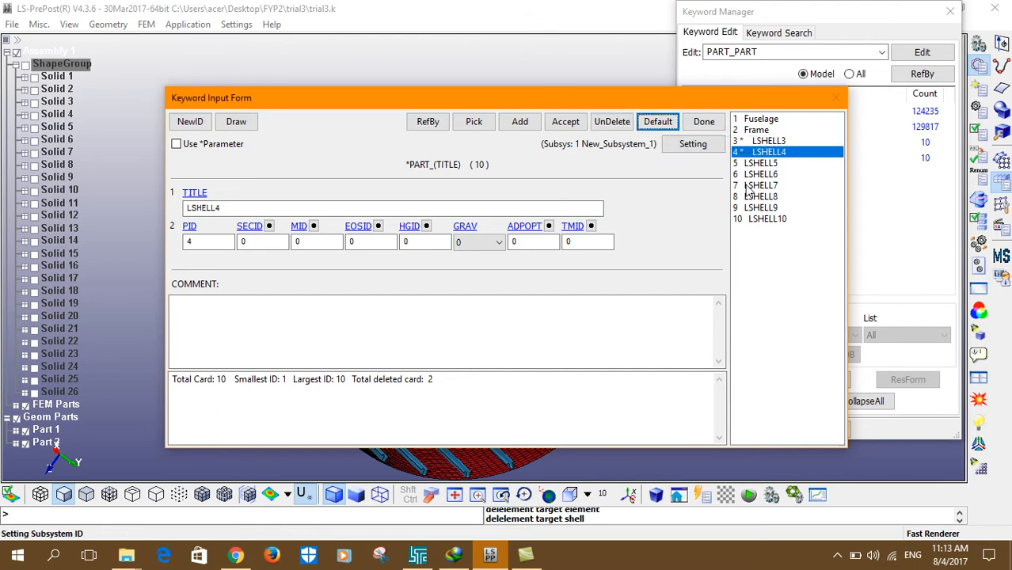
left_click(764, 163)
left_click(611, 122)
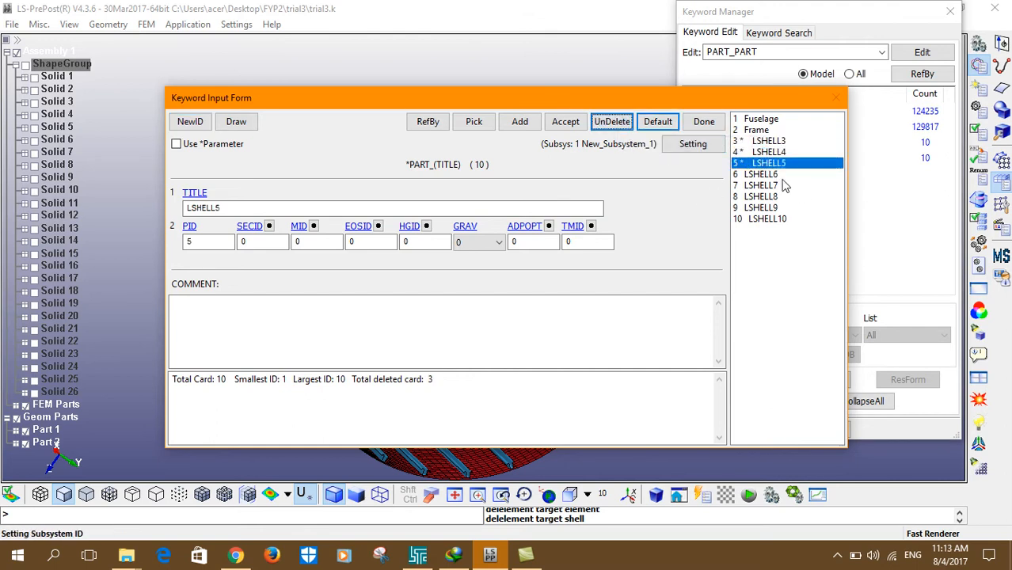
left_click(749, 174)
left_click(611, 122)
left_click(611, 121)
left_click(611, 121)
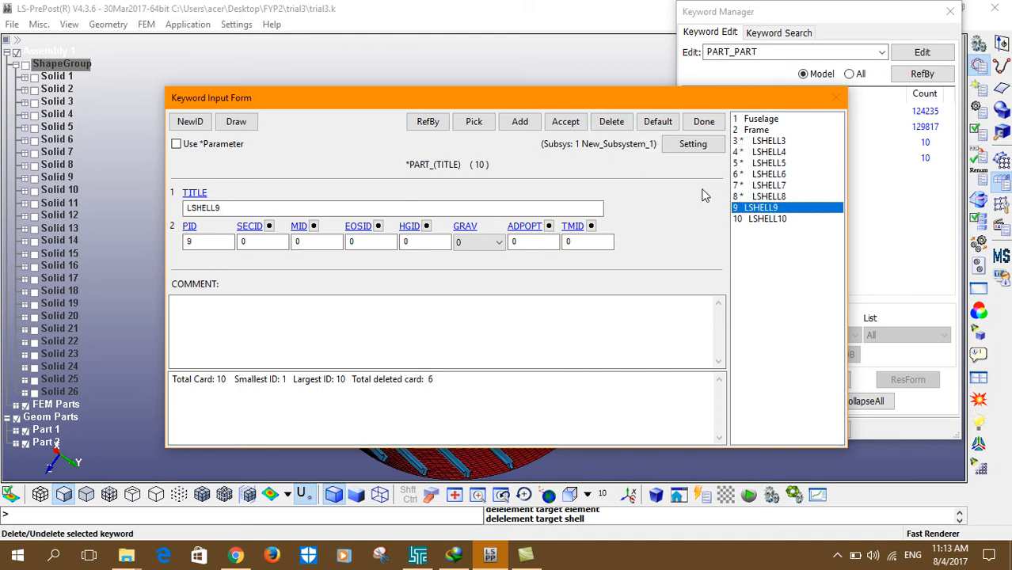
left_click(611, 121)
left_click(611, 121)
left_click(704, 122)
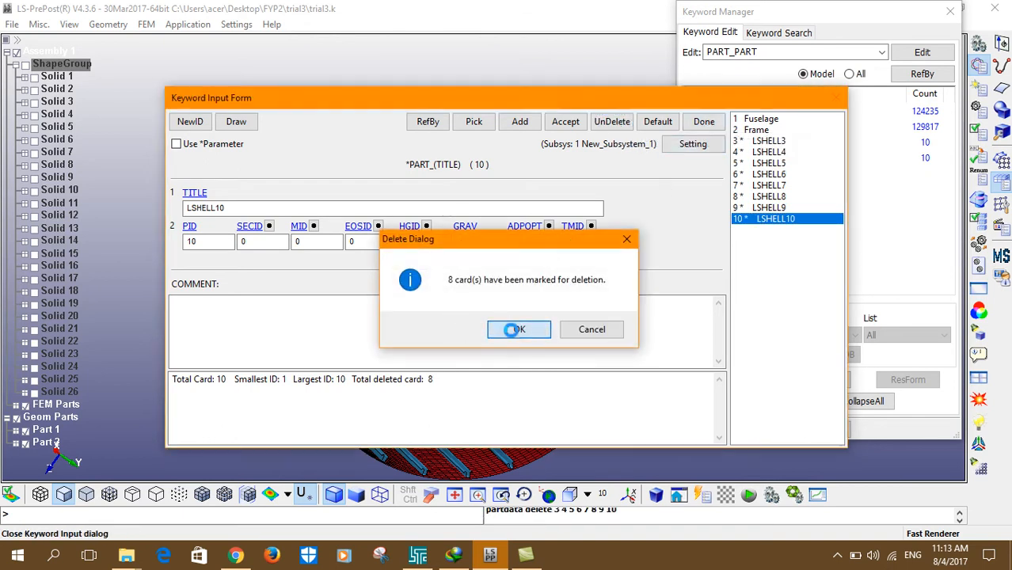
left_click(516, 331)
left_click(477, 304)
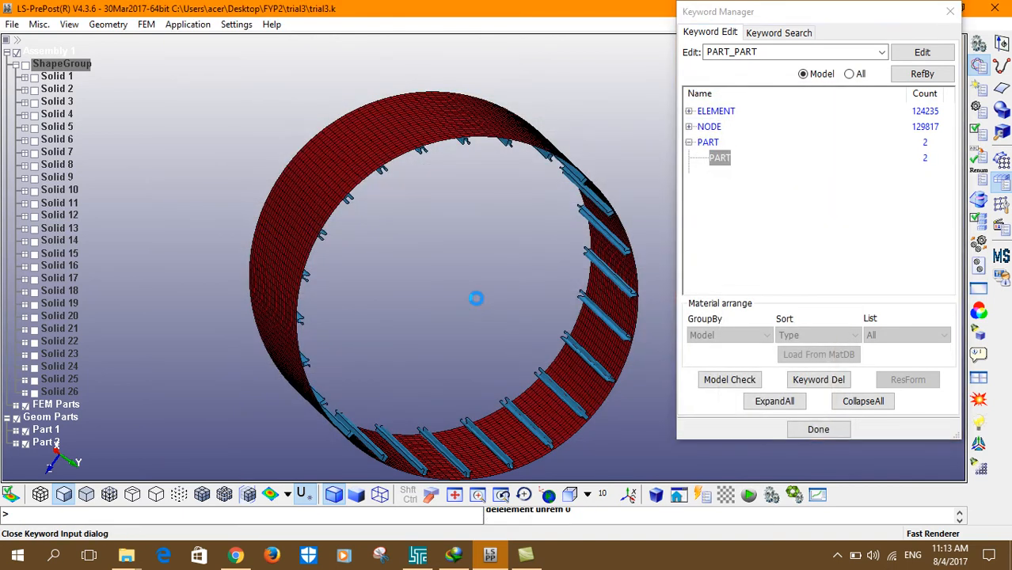
key("ctrl+s")
Examine the Fuselage and Frame meshes from several angles and compare the model's keywords with the full keyword list.
middle_click_drag(508, 396, 560, 325, "ctrl")
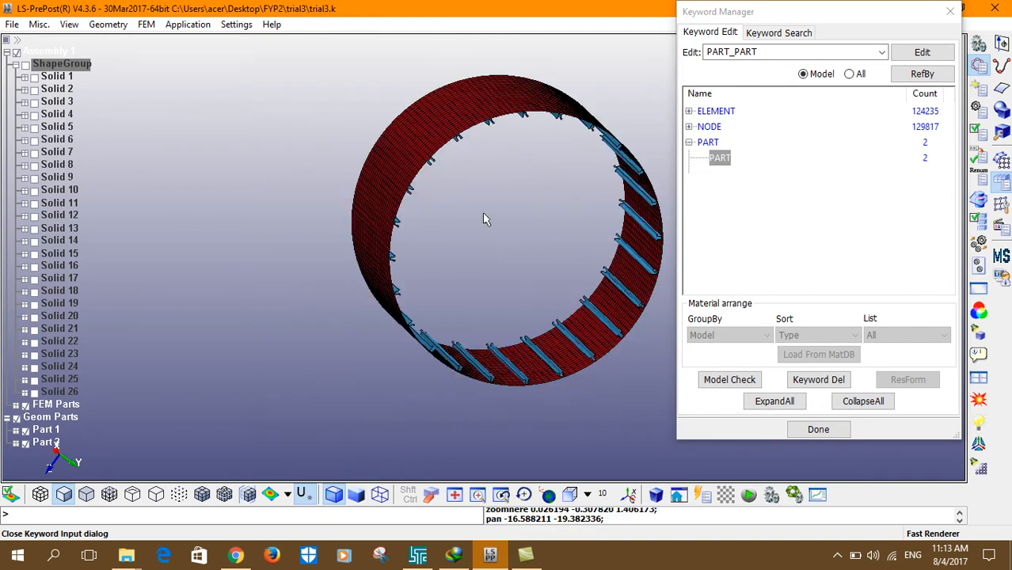
scroll(485, 220, "up", 1)
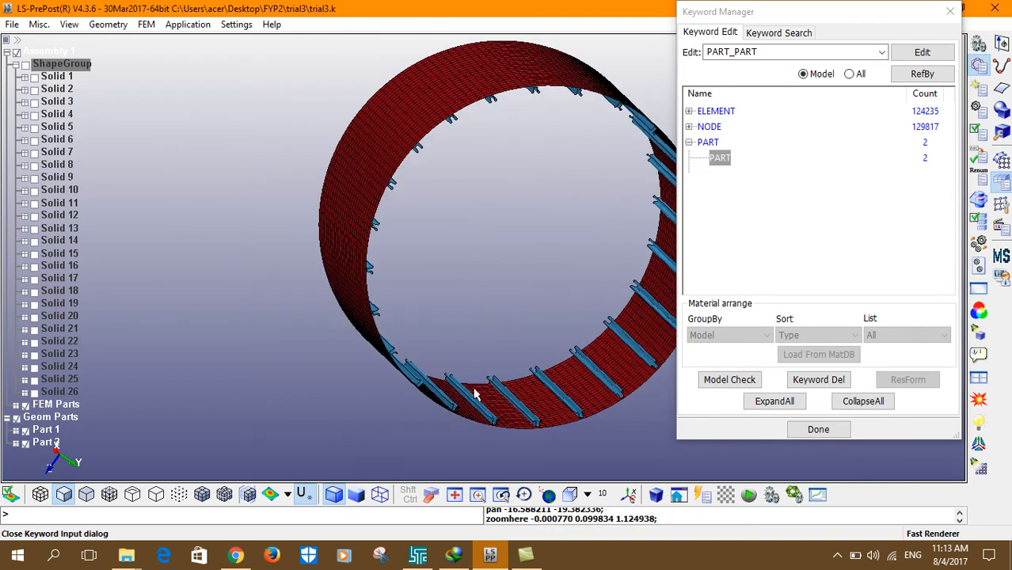
left_click_drag(546, 234, 490, 264, "ctrl")
mouse_move(519, 562)
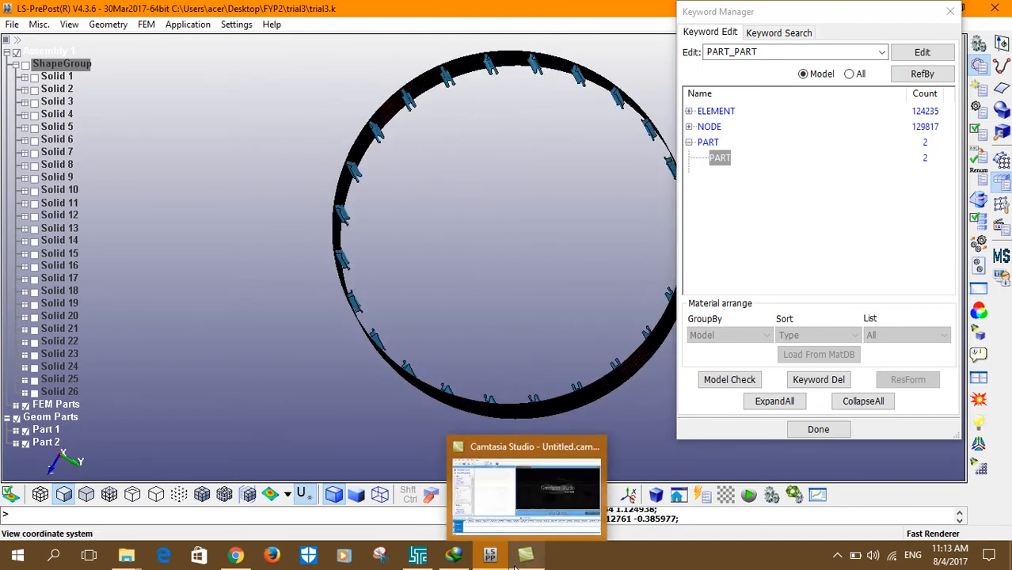
left_click(688, 142)
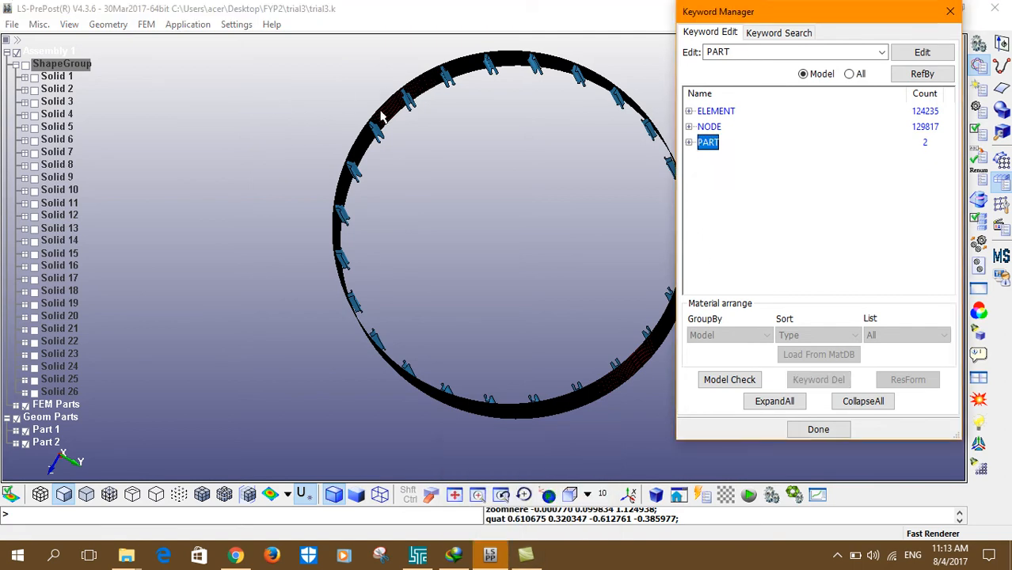
left_click_drag(475, 89, 427, 372)
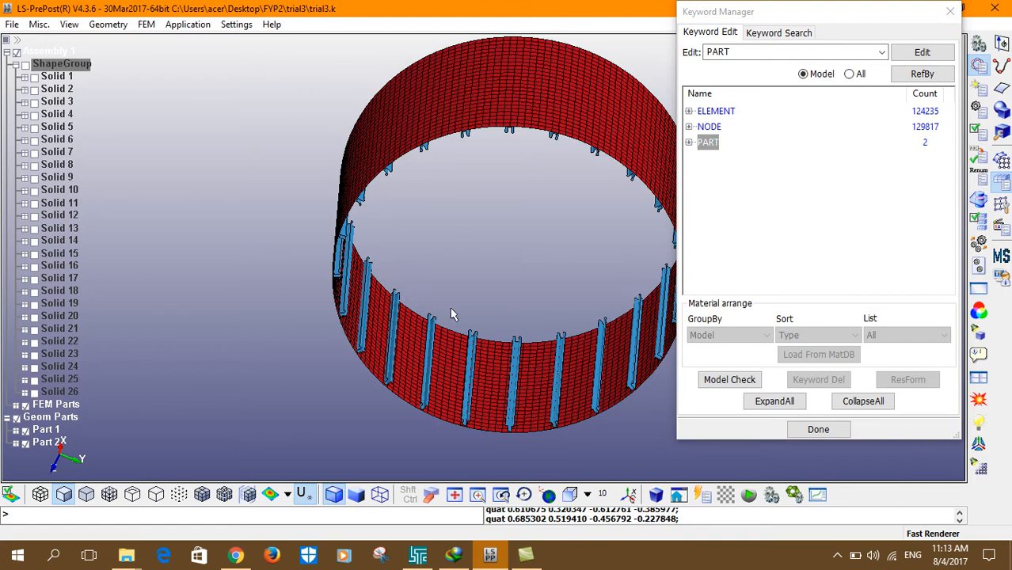
left_click_drag(515, 323, 429, 308)
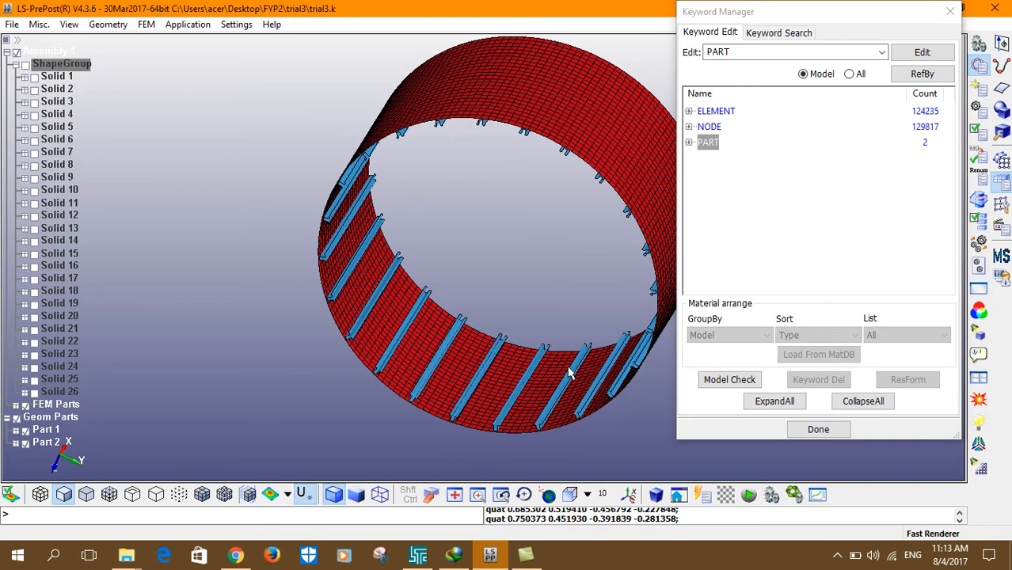
left_click(850, 74)
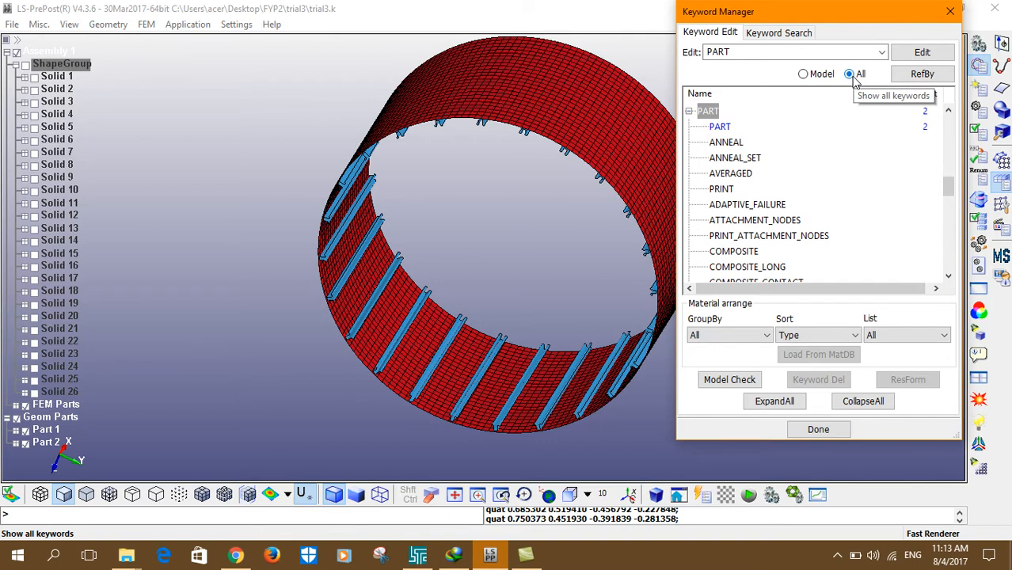
left_click(806, 76)
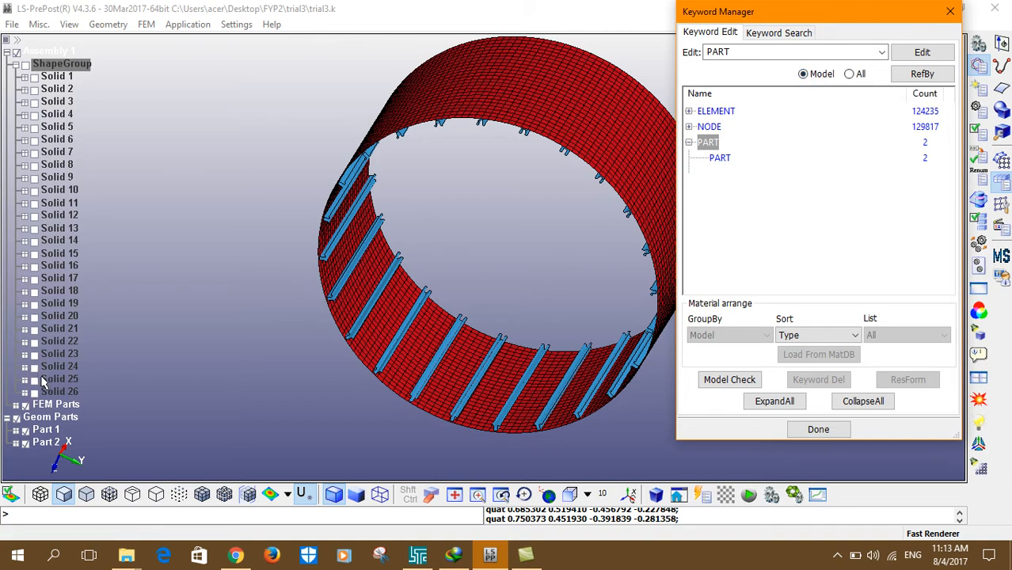
Show all solids of the ShapeGroup geometry together with the meshed parts.
left_click(33, 219)
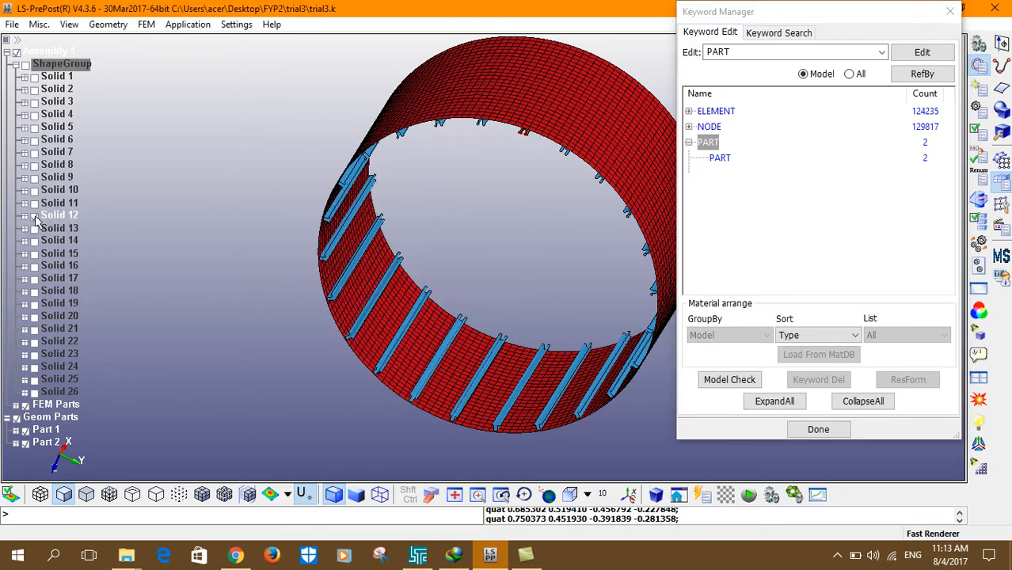
left_click_drag(577, 289, 448, 287, "shift")
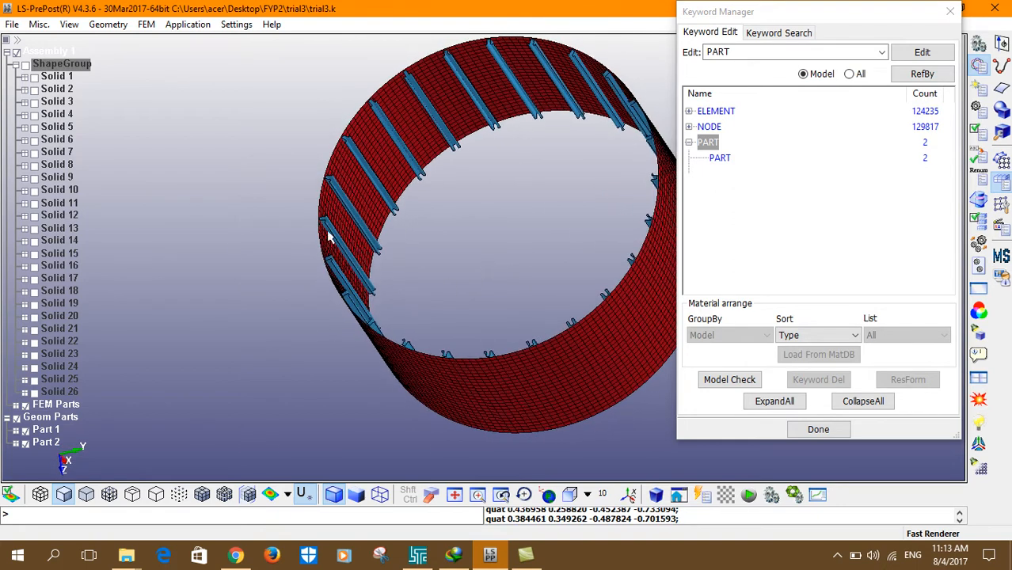
left_click_drag(260, 309, 255, 365, "shift")
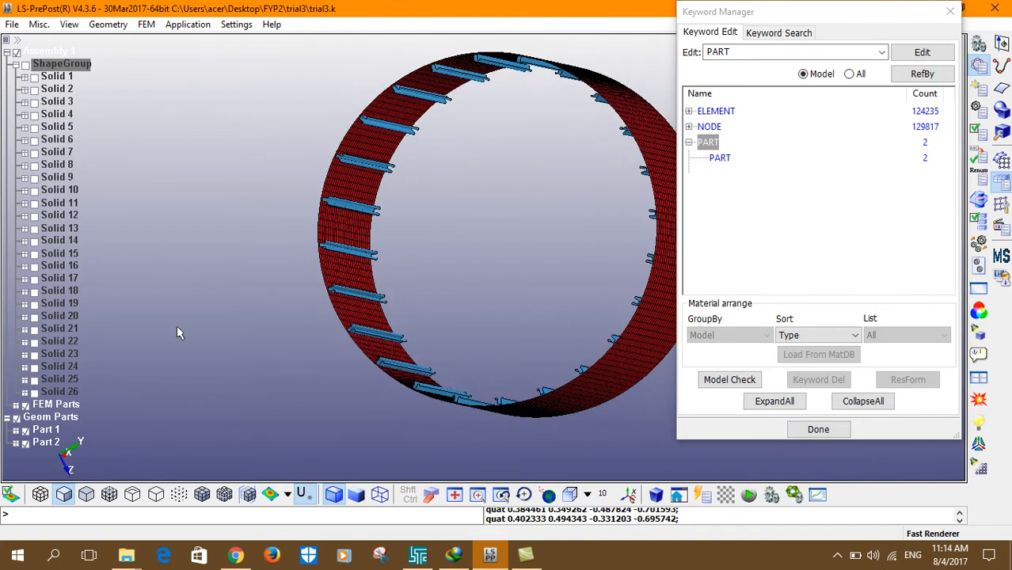
right_click(50, 67)
left_click(63, 74)
Examine the ring frames, struts and floor geometry around the stringer cutouts up close and from several angles.
scroll(312, 243, "up", 3)
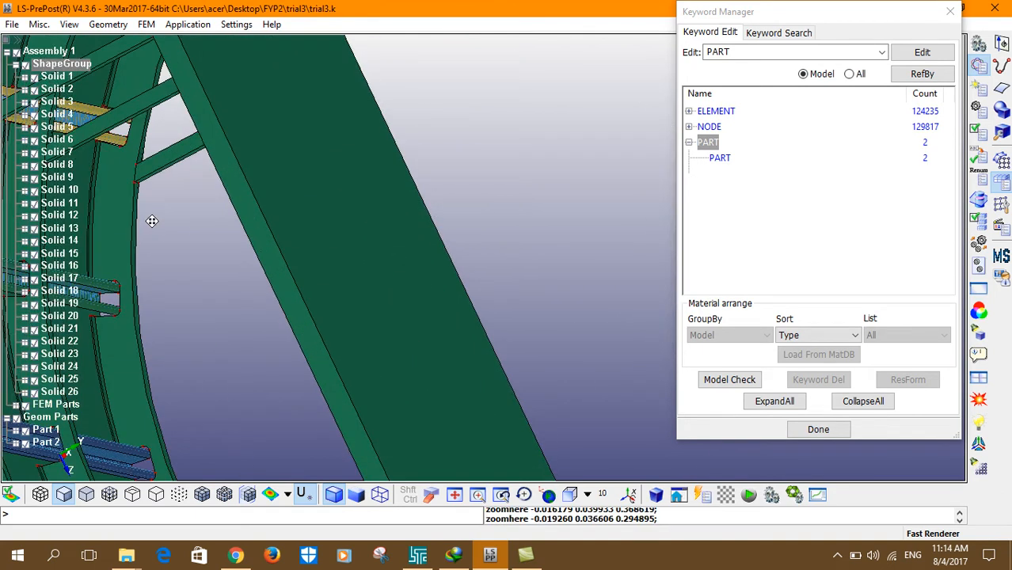
right_click_drag(145, 218, 377, 235, "shift")
scroll(298, 163, "up", 4)
scroll(326, 182, "down", 4)
scroll(322, 154, "up", 4)
scroll(341, 247, "down", 4)
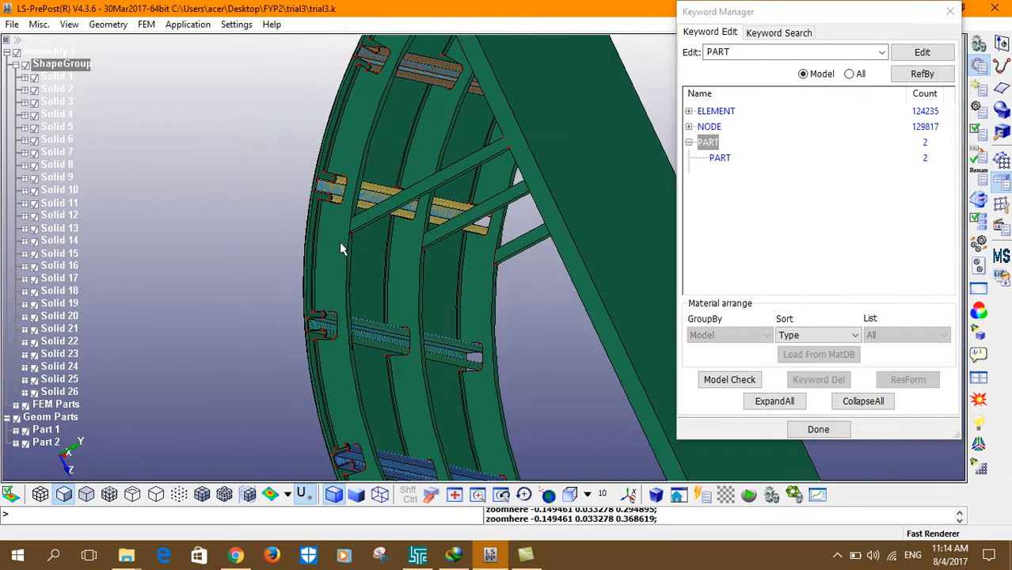
scroll(335, 325, "up", 4)
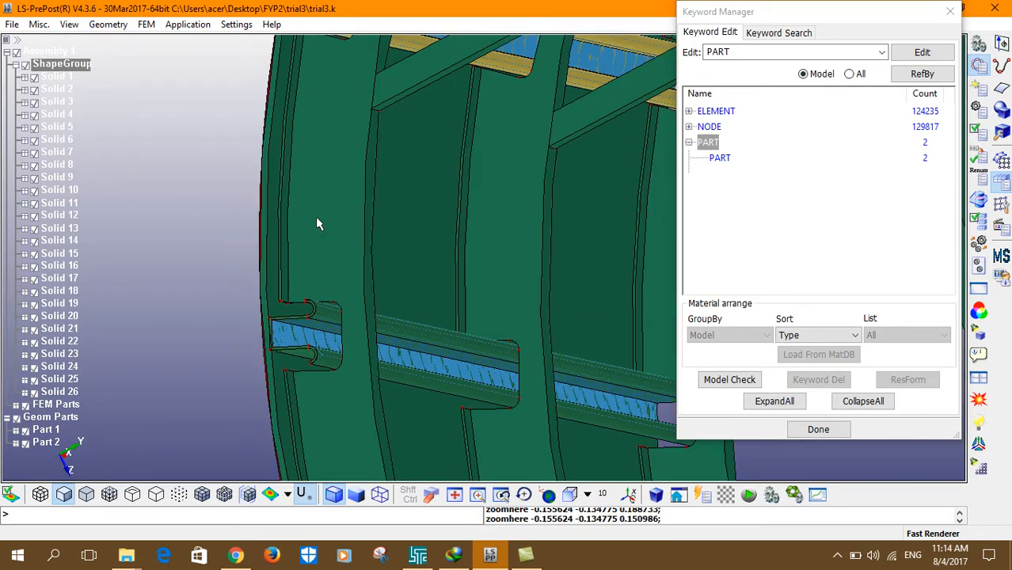
scroll(331, 200, "down", 4)
scroll(324, 205, "up", 3)
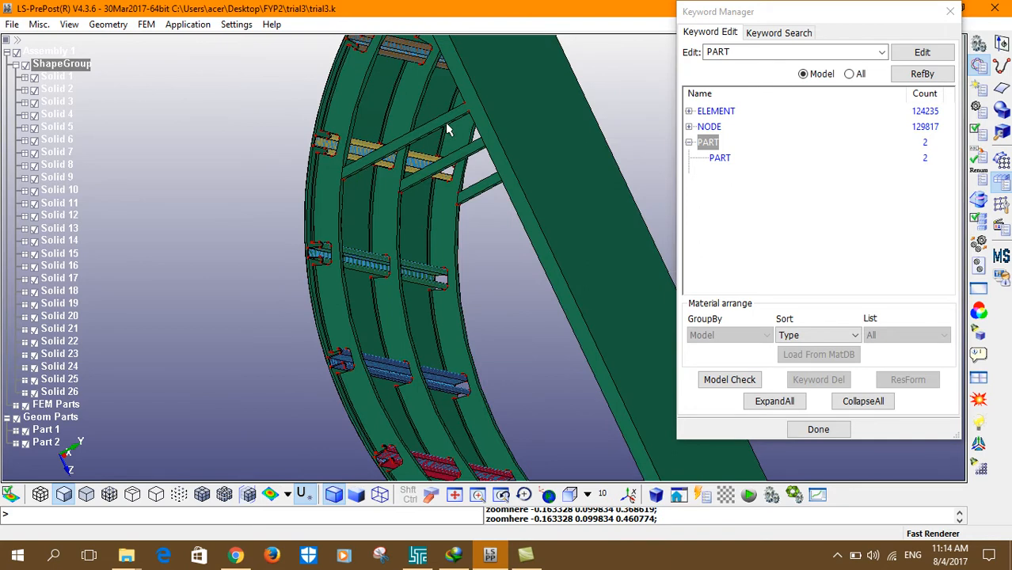
scroll(515, 176, "down", 4)
left_click_drag(539, 160, 673, 86, "shift")
left_click_drag(490, 165, 556, 291, "shift")
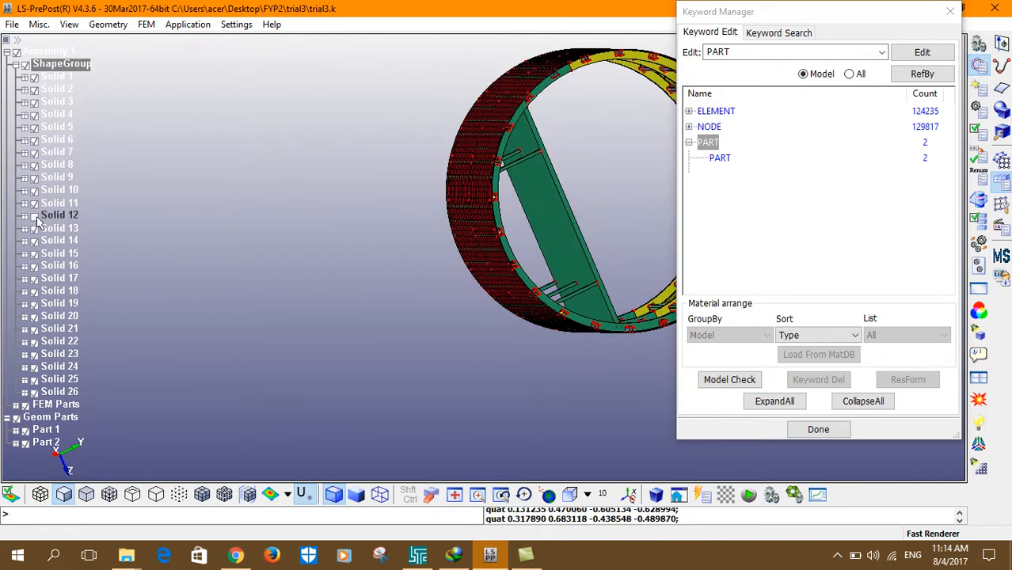
Hide Solid 13 of the ShapeGroup geometry.
left_click(34, 229)
left_click(34, 230)
left_click(33, 229)
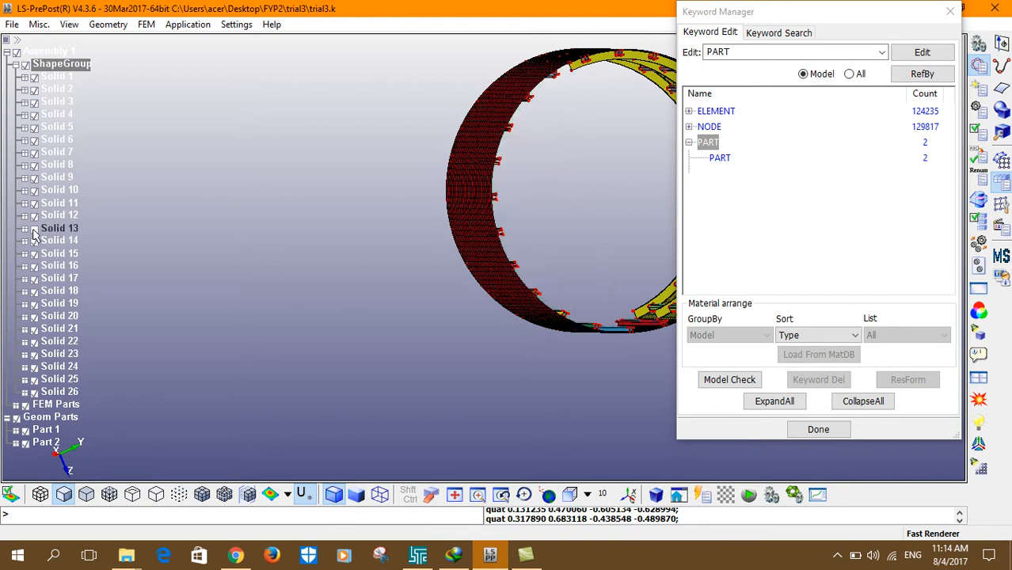
Hide all solids of the ShapeGroup geometry and show only Solid 13 with the meshed parts.
right_click(63, 73)
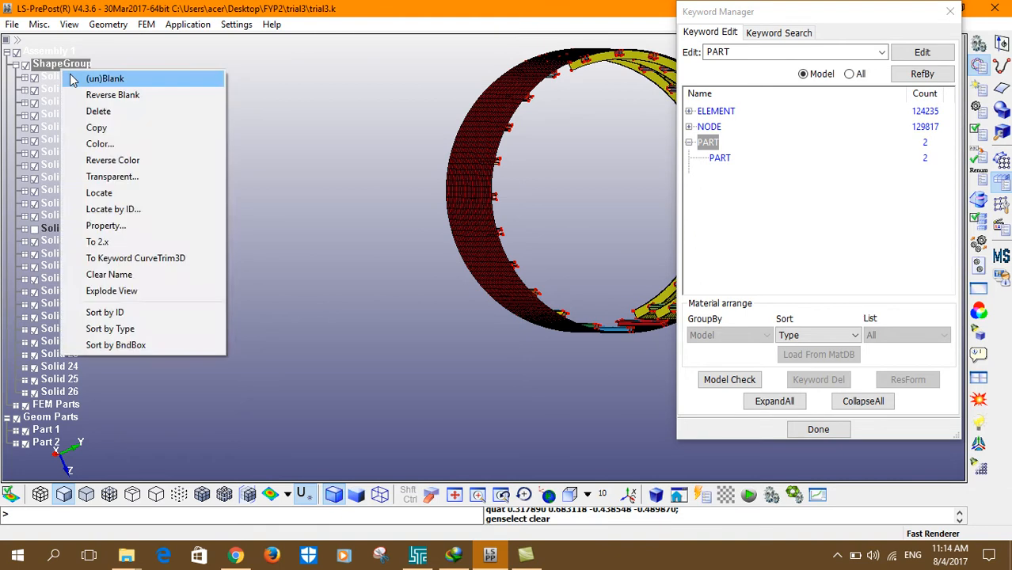
left_click(73, 79)
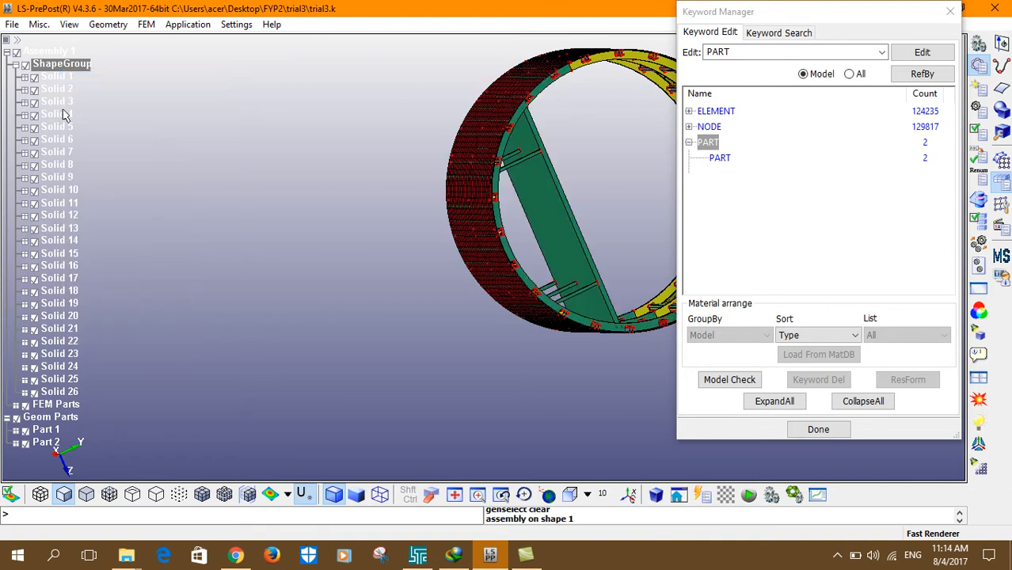
right_click(60, 70)
left_click(79, 74)
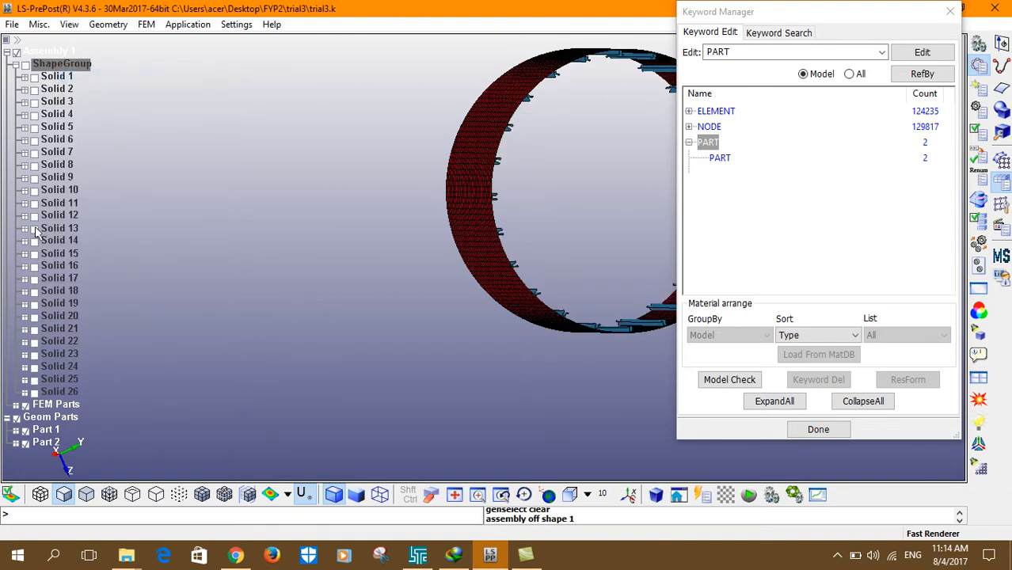
left_click(34, 229)
left_click_drag(444, 236, 466, 156, "shift")
Show Solid 14 alongside Solid 13, leaving Solid 12 hidden.
left_click(36, 216)
left_click(36, 216)
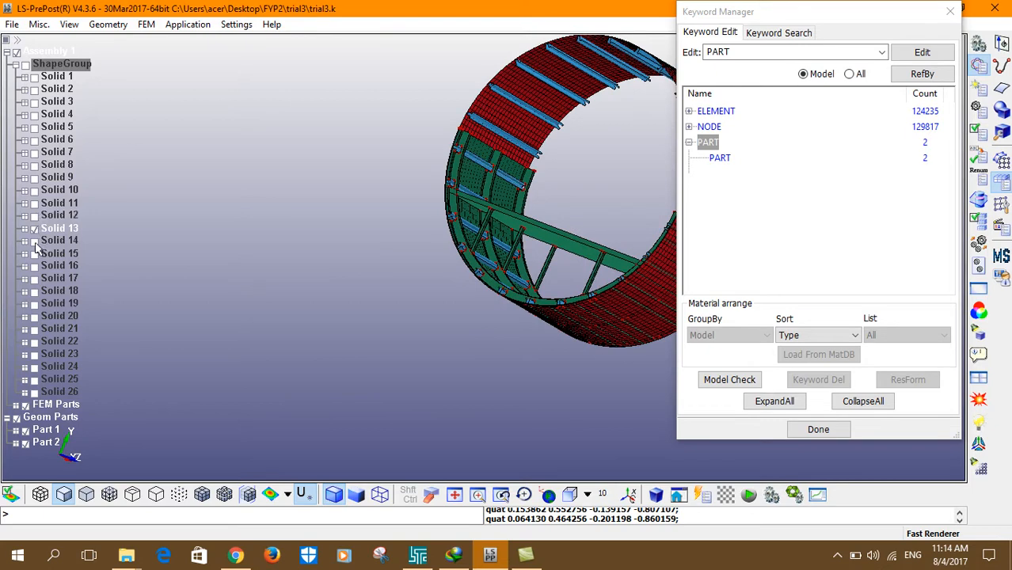
left_click(35, 241)
left_click(34, 241)
left_click(34, 242)
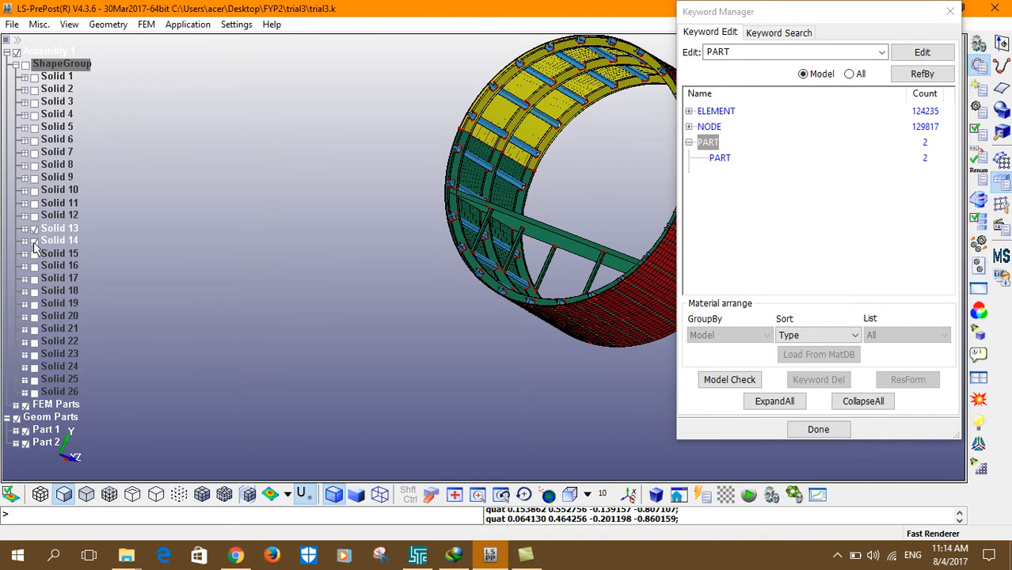
Hide the shell elements of the Fuselage and Frame parts so only the geometry is displayed.
left_click_drag(479, 218, 458, 205)
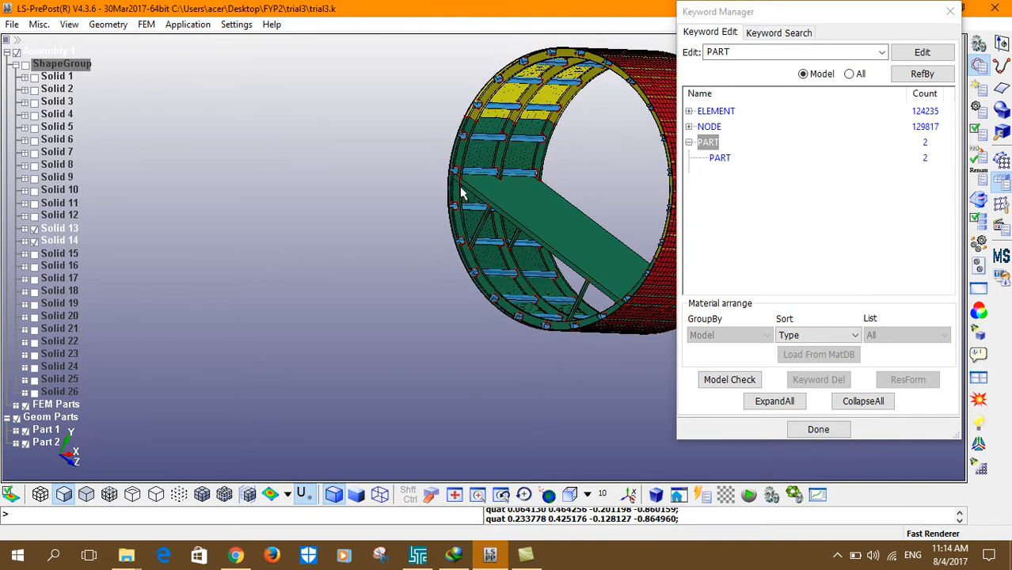
scroll(463, 185, "up", 5)
scroll(464, 185, "up", 4)
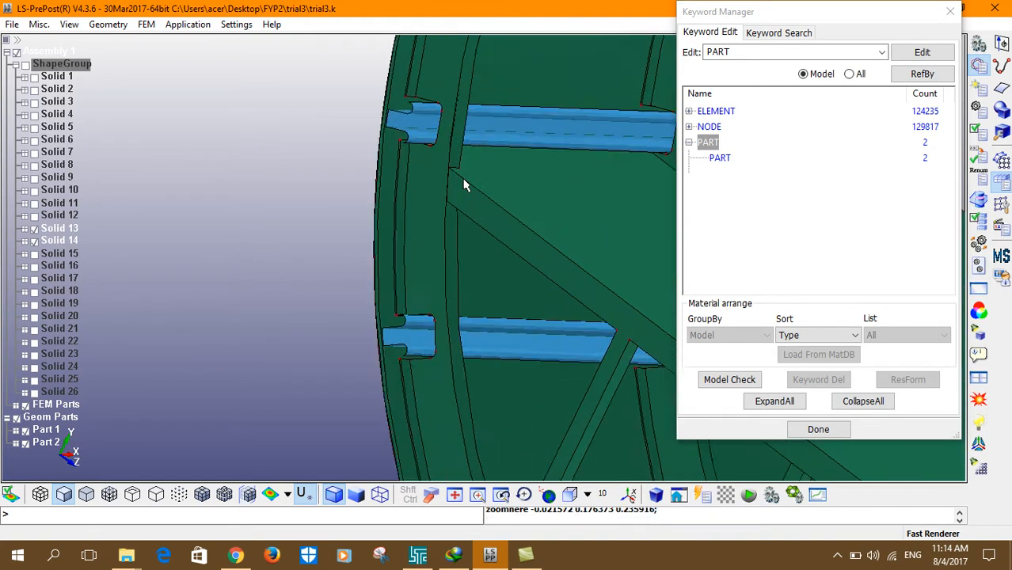
scroll(418, 228, "down", 10)
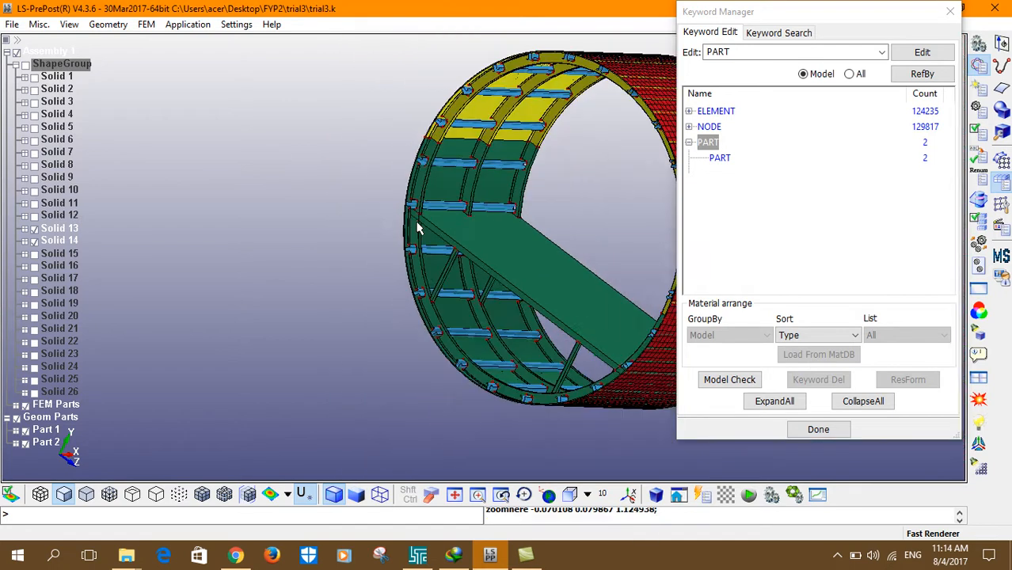
double_click(680, 158)
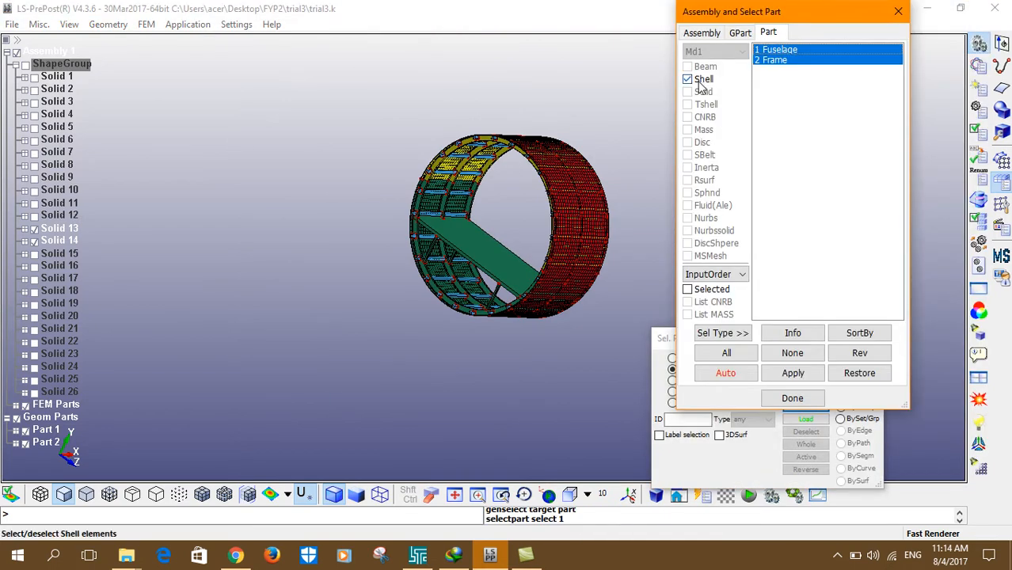
left_click(688, 79)
Examine the ring frames, floor panel, beams and struts of Solids 13 and 14 up close and from several angles.
left_click_drag(341, 242, 543, 153)
scroll(473, 224, "up", 6)
scroll(356, 233, "up", 1)
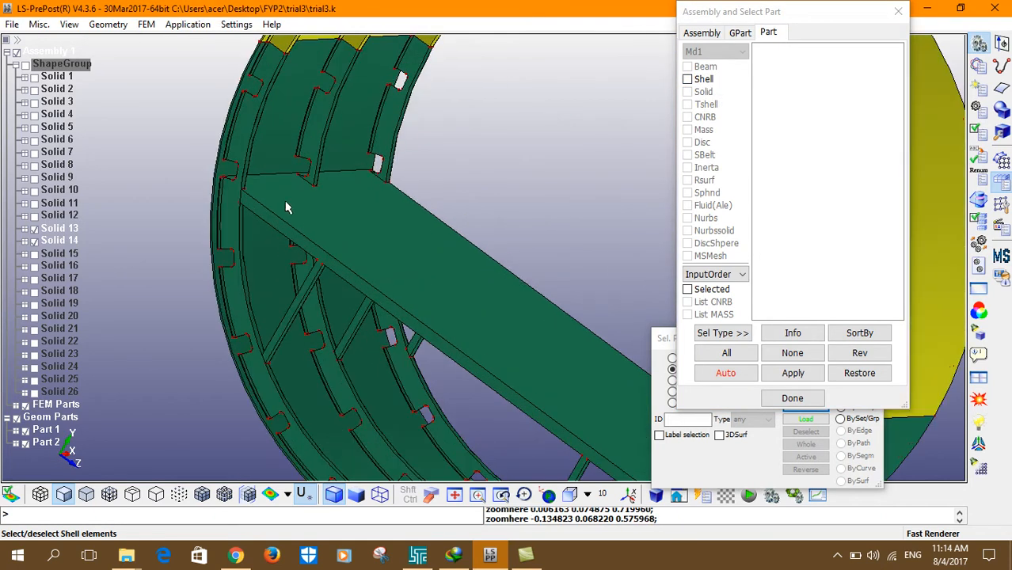
left_click_drag(327, 242, 291, 274, "shift")
scroll(371, 178, "up", 6)
scroll(300, 157, "down", 5)
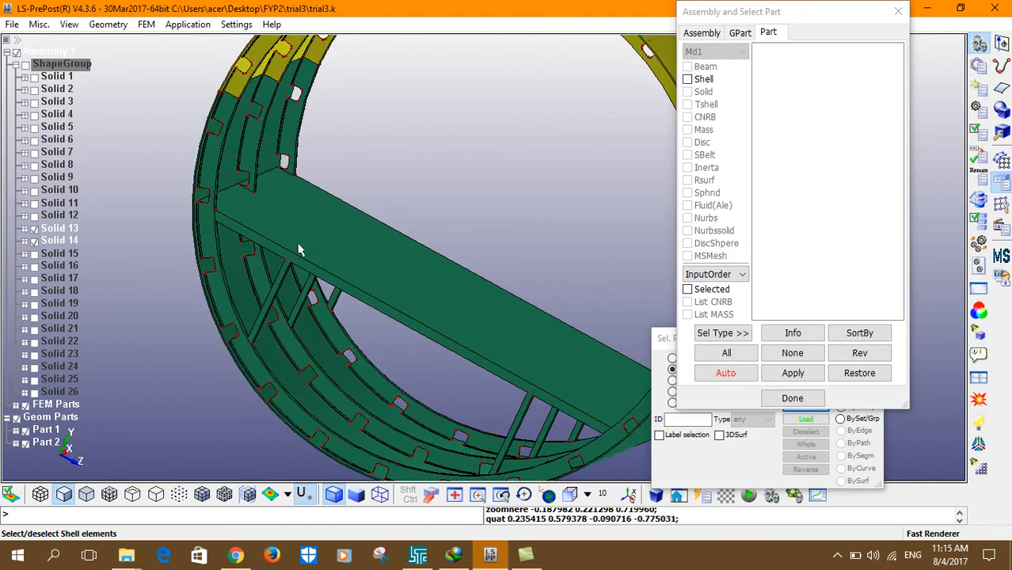
left_click_drag(294, 264, 276, 198, "shift")
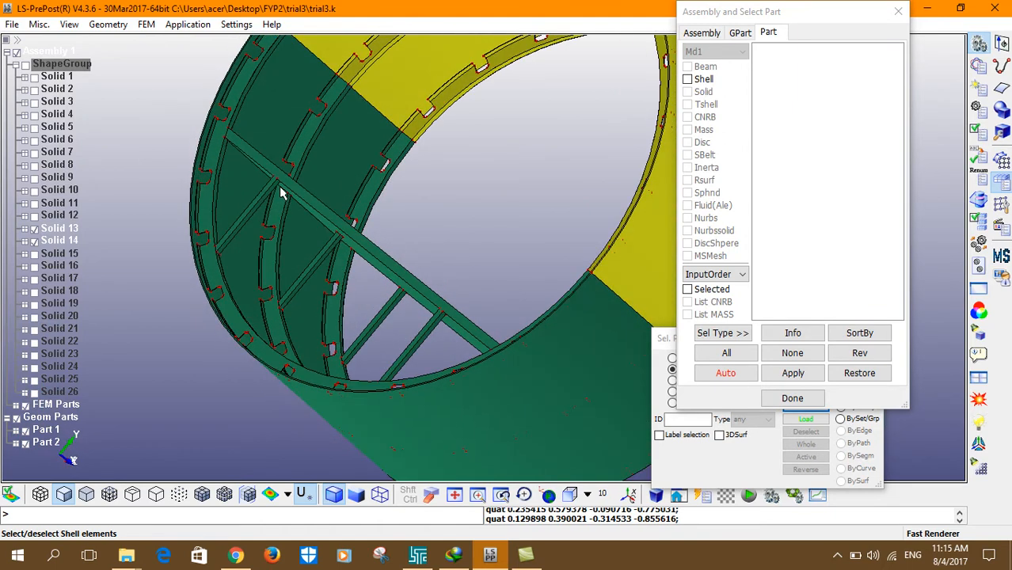
scroll(280, 192, "up", 3)
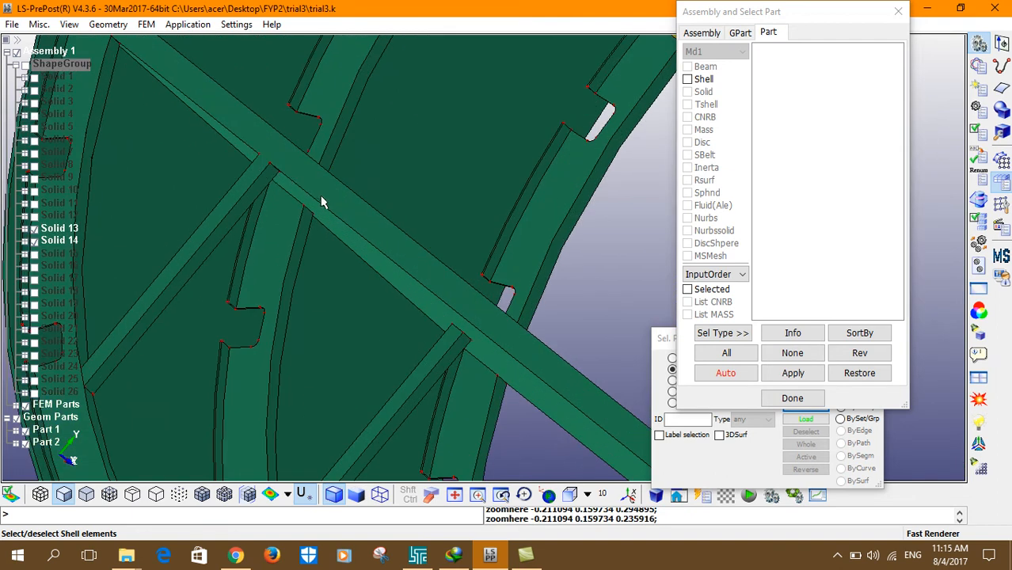
scroll(389, 259, "down", 3)
left_click_drag(384, 253, 354, 217, "shift")
left_click_drag(386, 293, 487, 205, "shift")
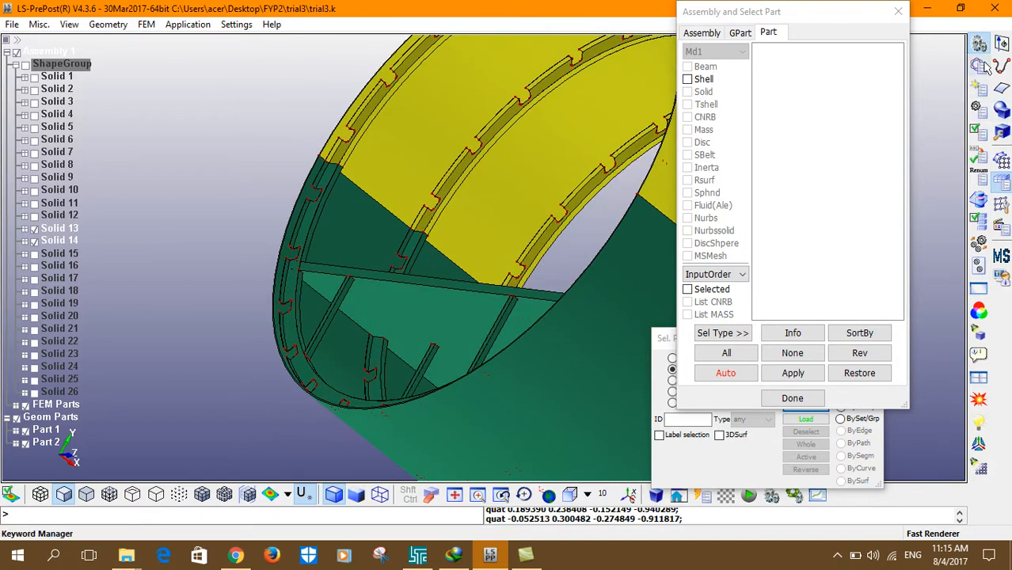
left_click(1002, 160)
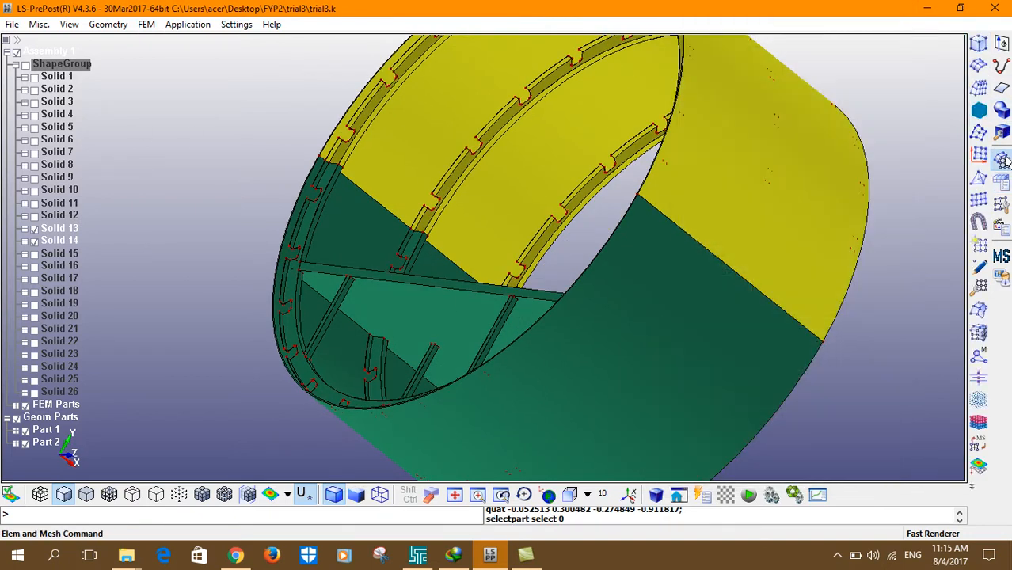
left_click(980, 88)
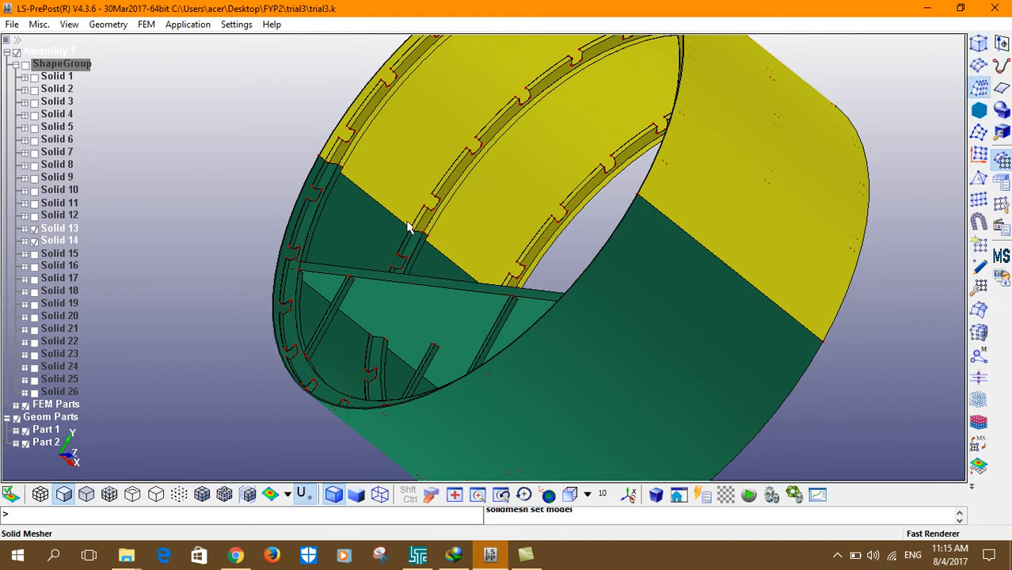
middle_click_drag(384, 267, 419, 155)
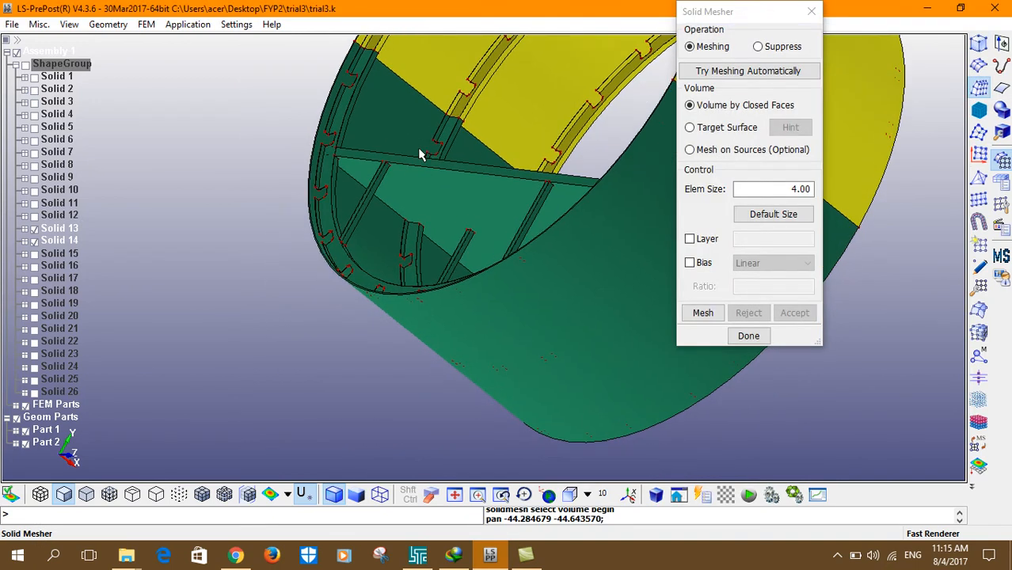
left_click(441, 189)
left_click_drag(440, 178, 357, 235, "shift")
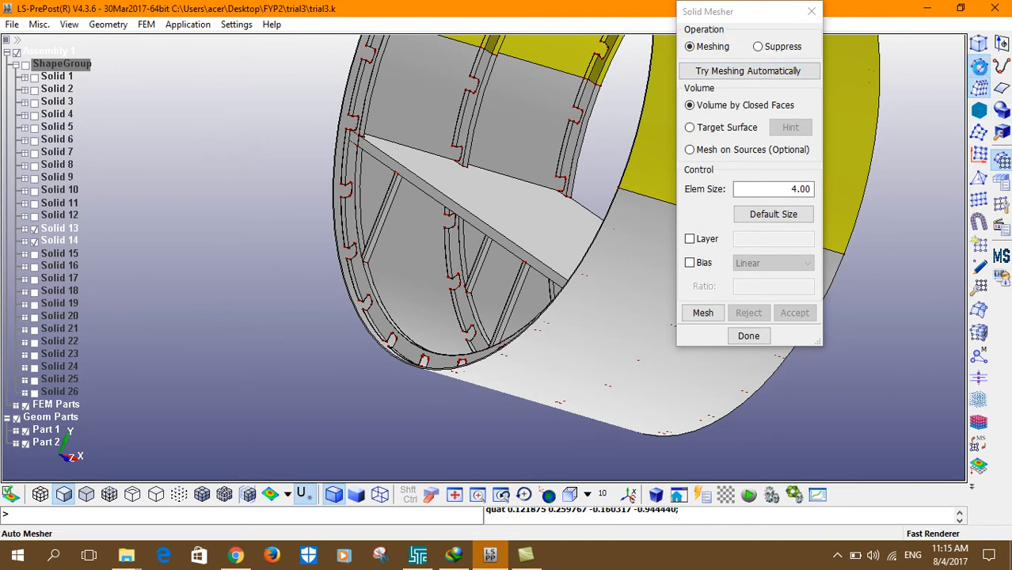
Select the floor panel's upper face in the Auto Mesher and set the element size to 4.000.
left_click(980, 70)
left_click_drag(414, 165, 437, 253, "shift")
left_click(448, 171)
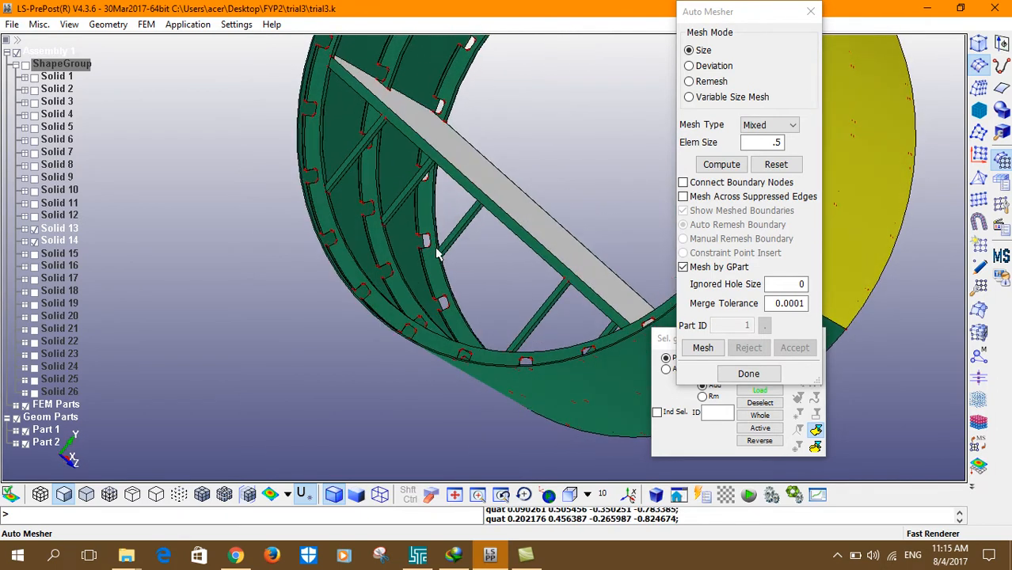
left_click(721, 165)
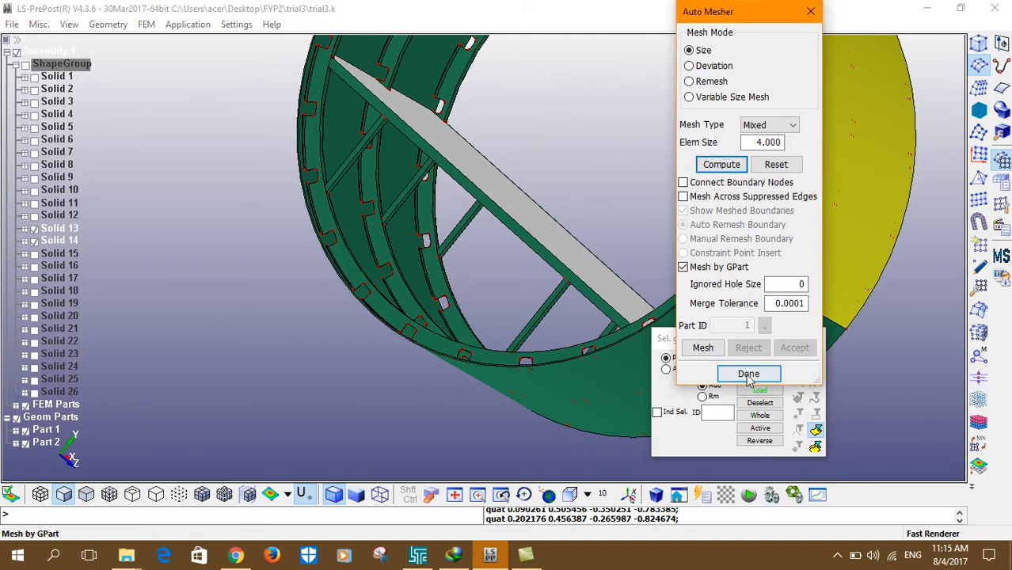
Mesh the floor panel's upper face with the Mixed type and element size 4.000, and accept the mesh.
left_click_drag(547, 293, 547, 194, "shift")
left_click(535, 203)
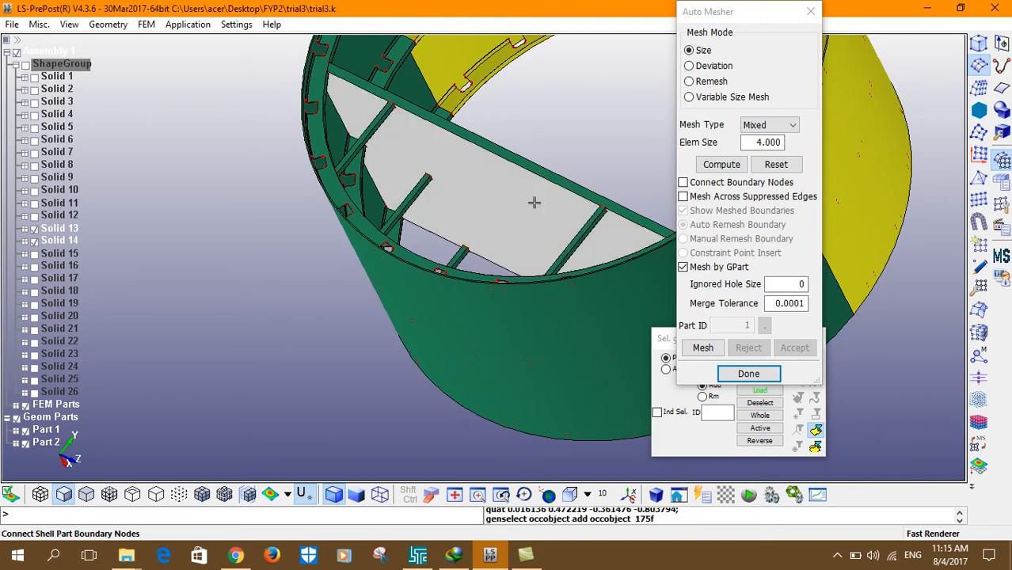
left_click_drag(534, 207, 502, 203, "shift")
left_click(540, 230)
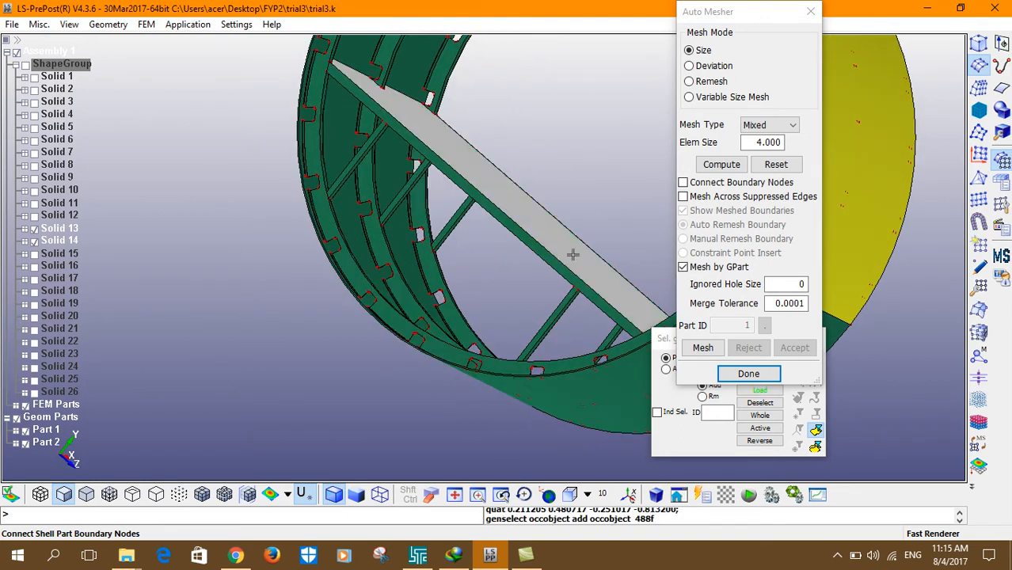
left_click(703, 348)
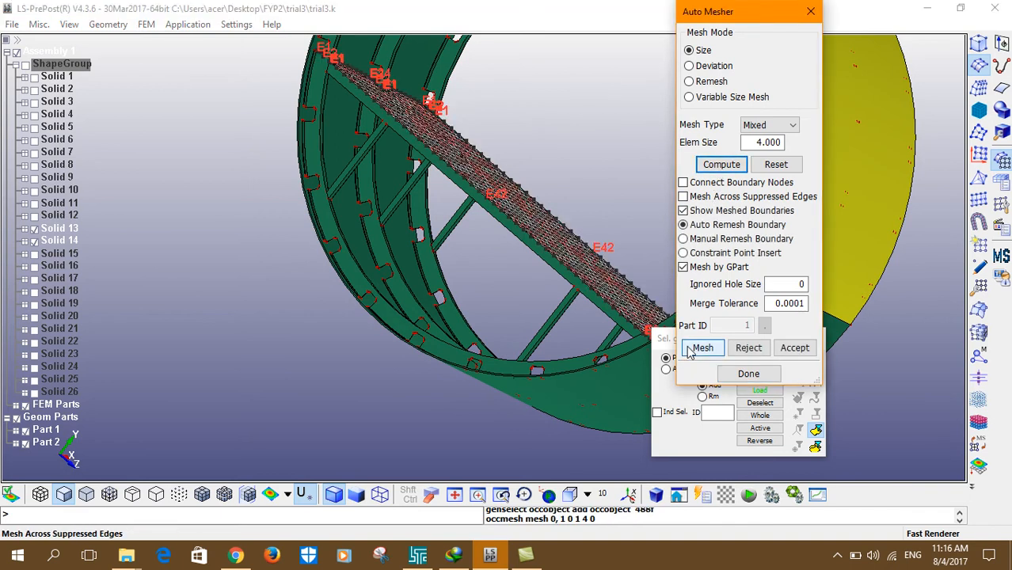
left_click_drag(512, 211, 534, 315, "shift")
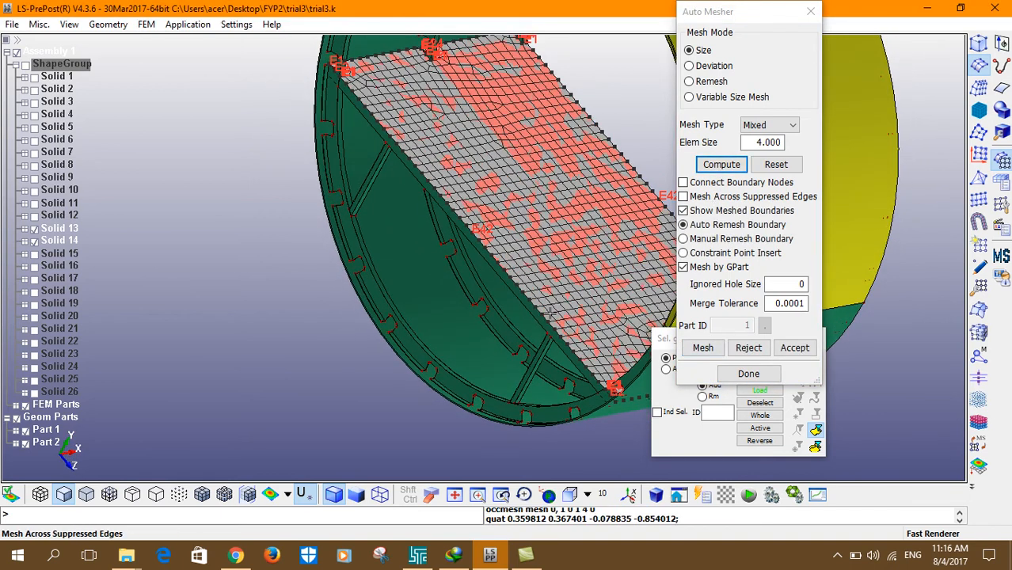
left_click(794, 347)
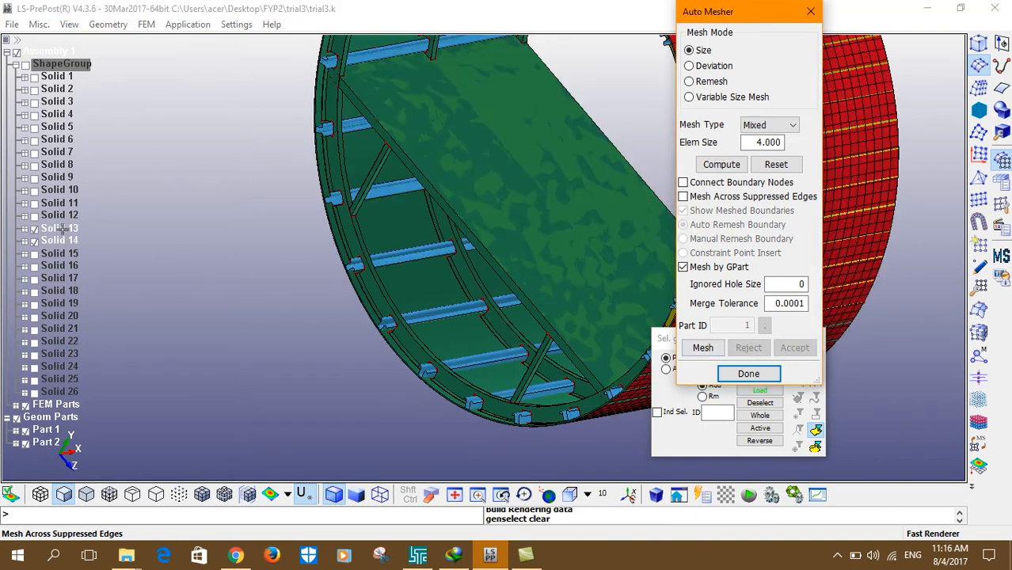
Hide Solid 13 and turn on the mesh lines to inspect the floor panel's new mesh.
middle_click_drag(459, 194, 386, 236, "shift")
scroll(383, 236, "down", 4, "shift")
left_click_drag(332, 244, 356, 200, "shift")
left_click(34, 229)
left_click(34, 232)
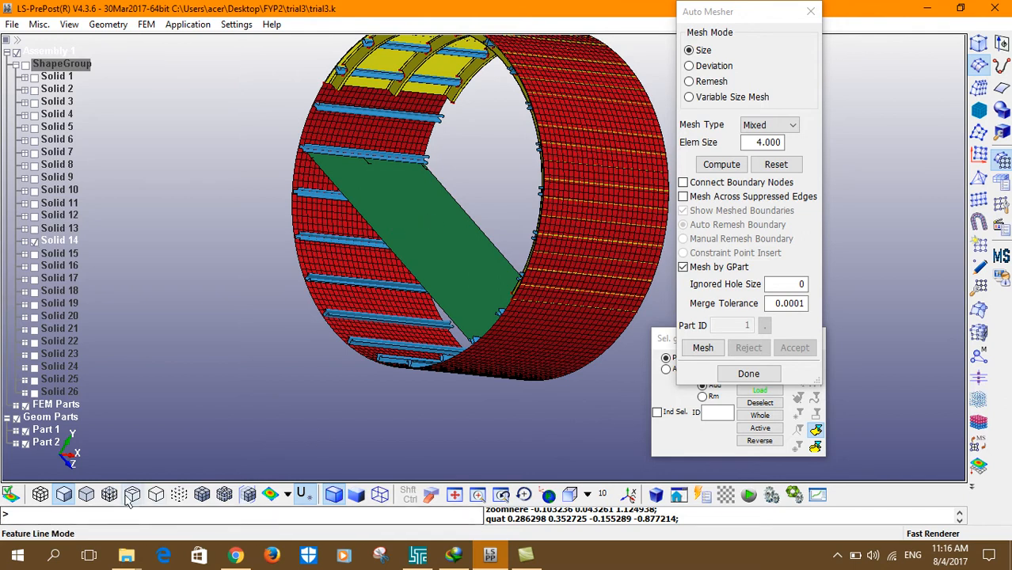
left_click(203, 496)
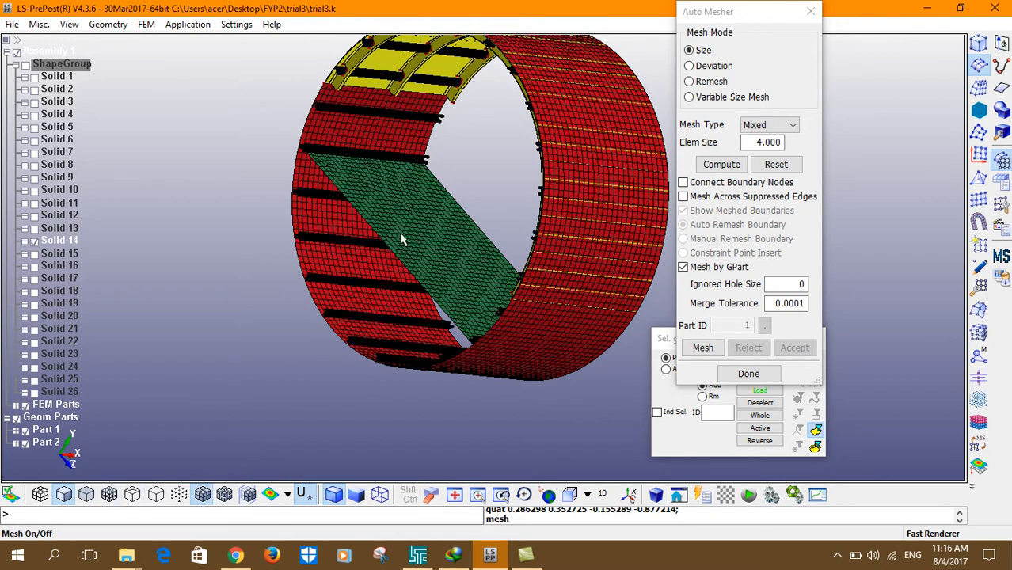
scroll(404, 266, "up", 2)
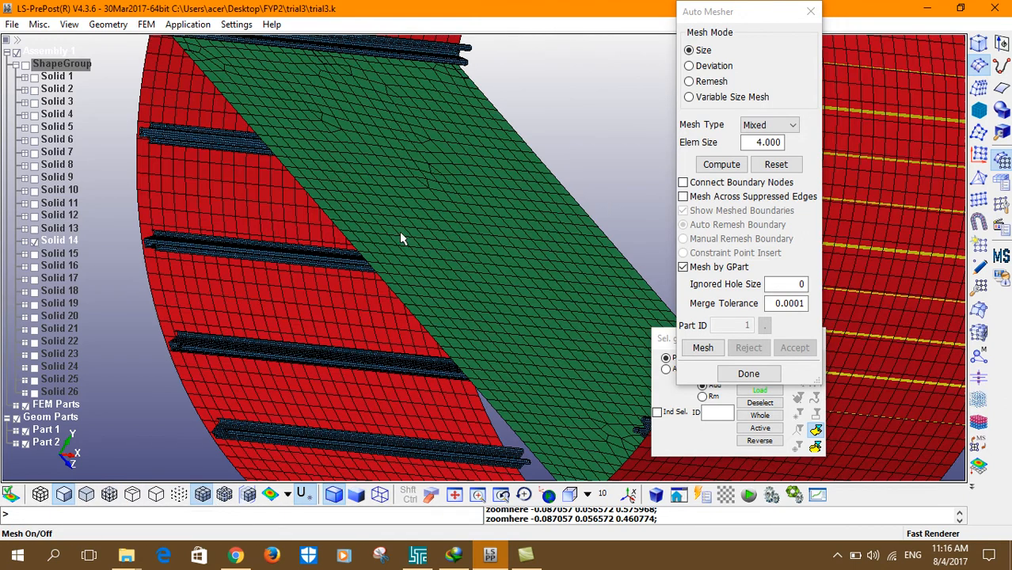
Show Solid 13 again, mesh the floor panel's underside with Mixed elements of size 4.000, and accept the mesh.
left_click(34, 229)
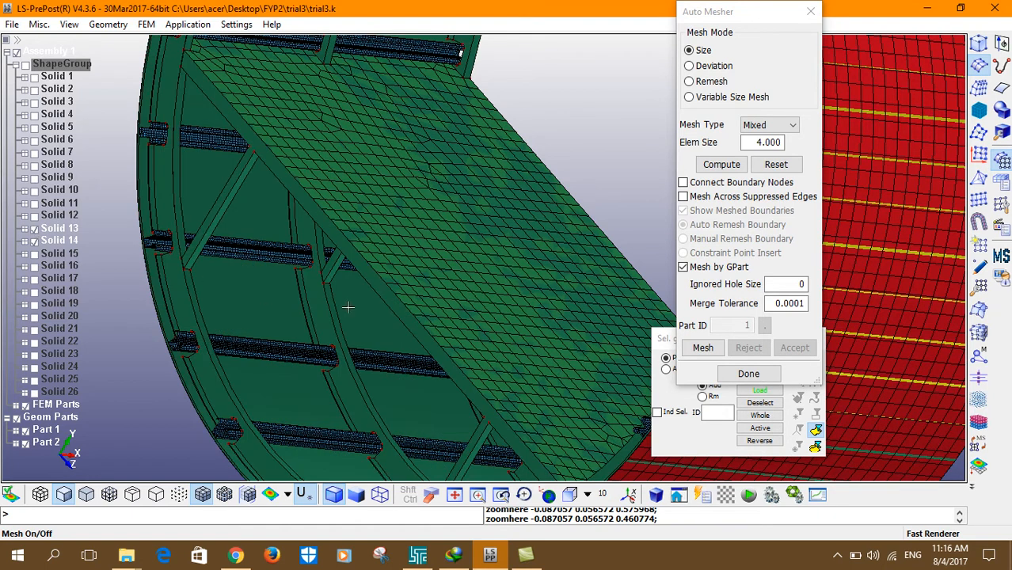
left_click_drag(329, 291, 474, 253)
left_click(413, 254)
left_click(702, 348)
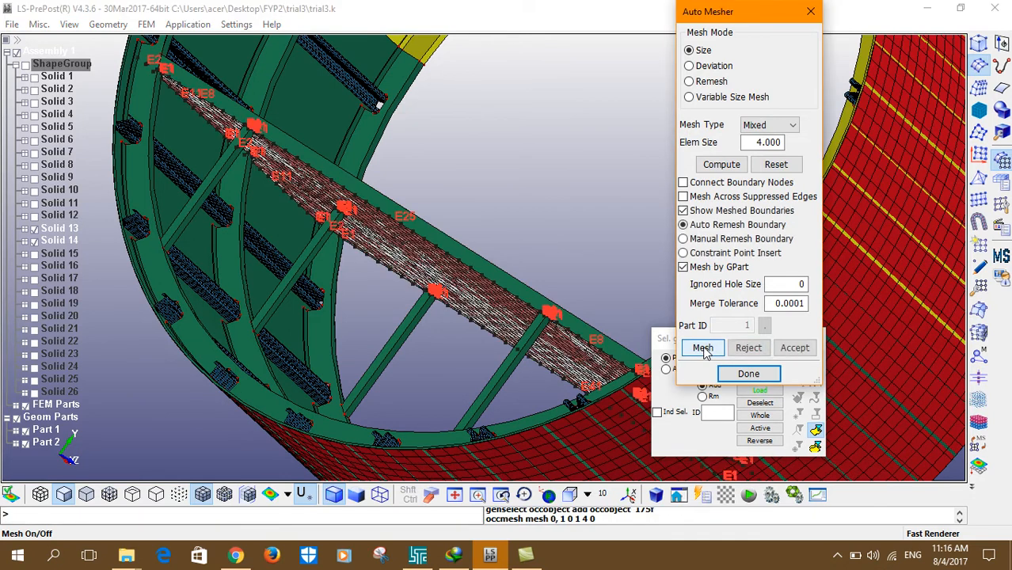
left_click(783, 347)
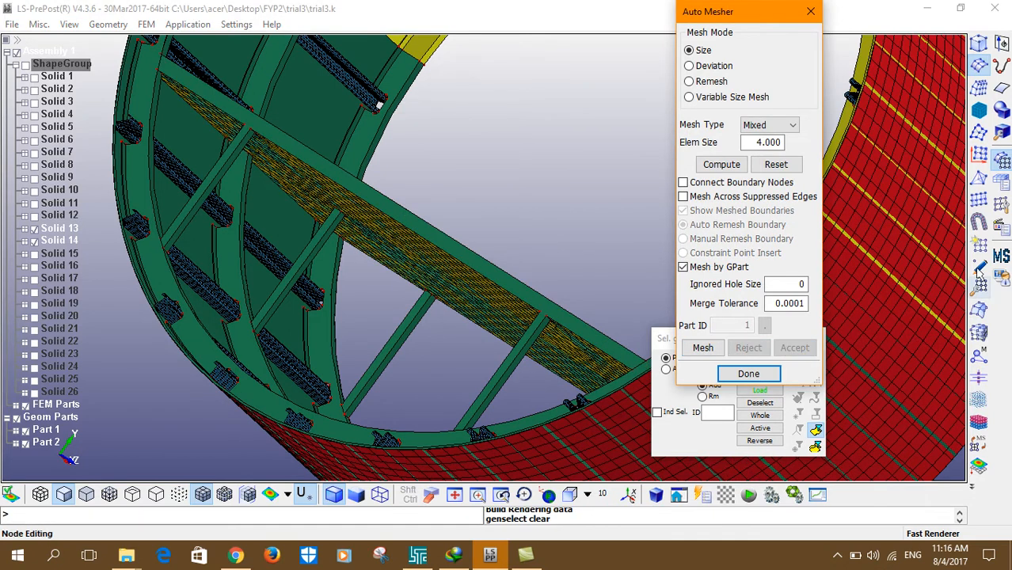
Measure the node-to-node distance between two nodes of the floor mesh and clear the measurement.
left_click(978, 274)
left_click(979, 290)
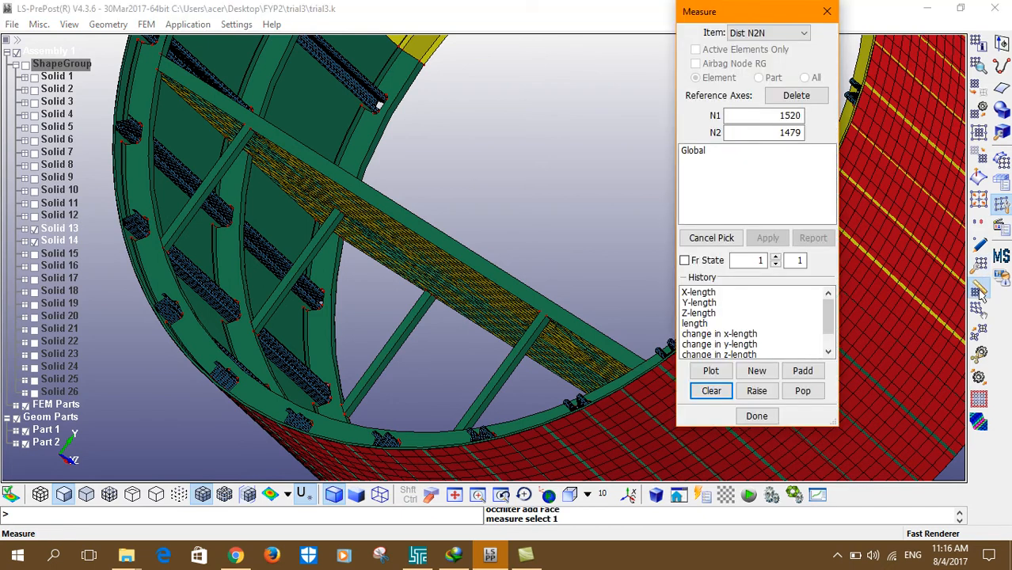
scroll(493, 287, "up", 5)
left_click(473, 289)
left_click_drag(491, 267, 403, 303, "shift")
left_click(424, 331)
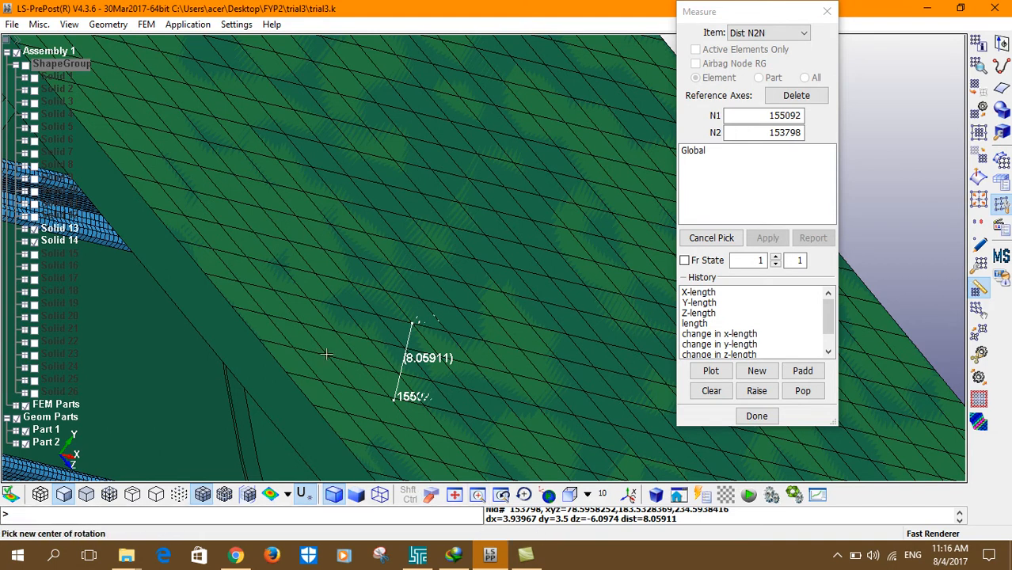
scroll(327, 355, "down", 10)
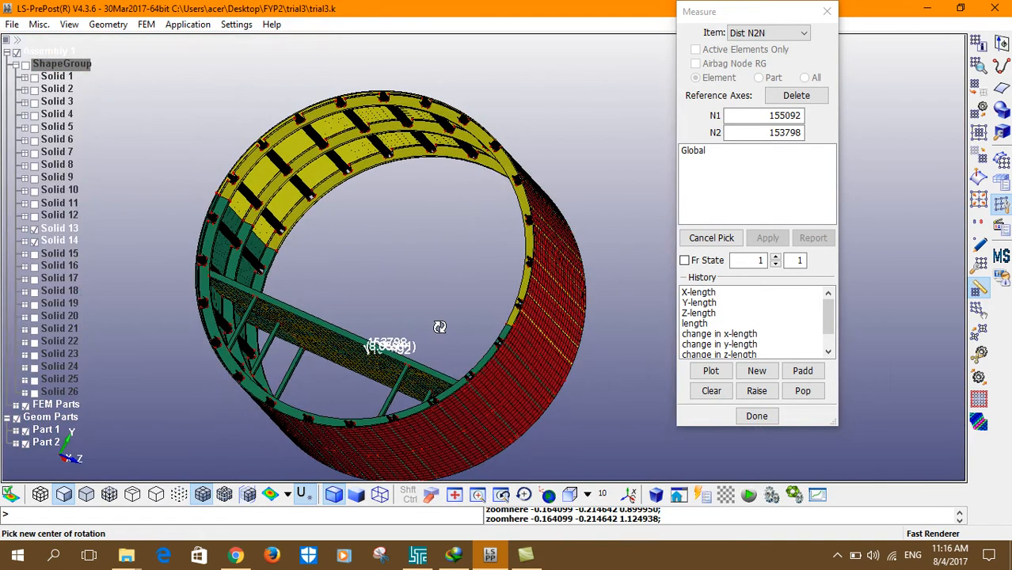
left_click_drag(440, 327, 491, 329, "shift")
left_click(711, 391)
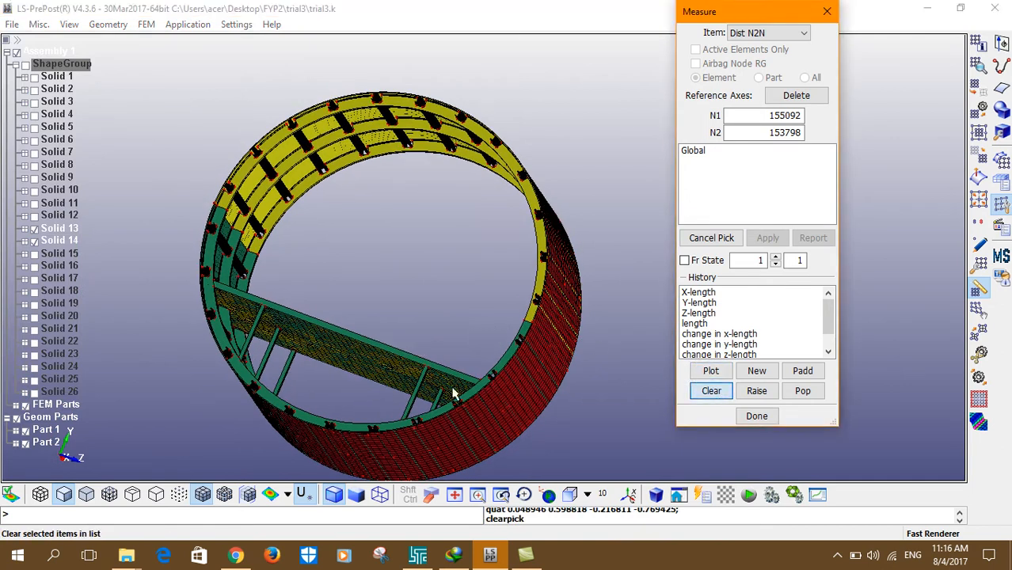
Leave the measurement and display only the LSHELL3 shell part on the floor panel's upper face.
scroll(371, 359, "up", 5)
middle_click_drag(371, 360, 406, 245, "shift")
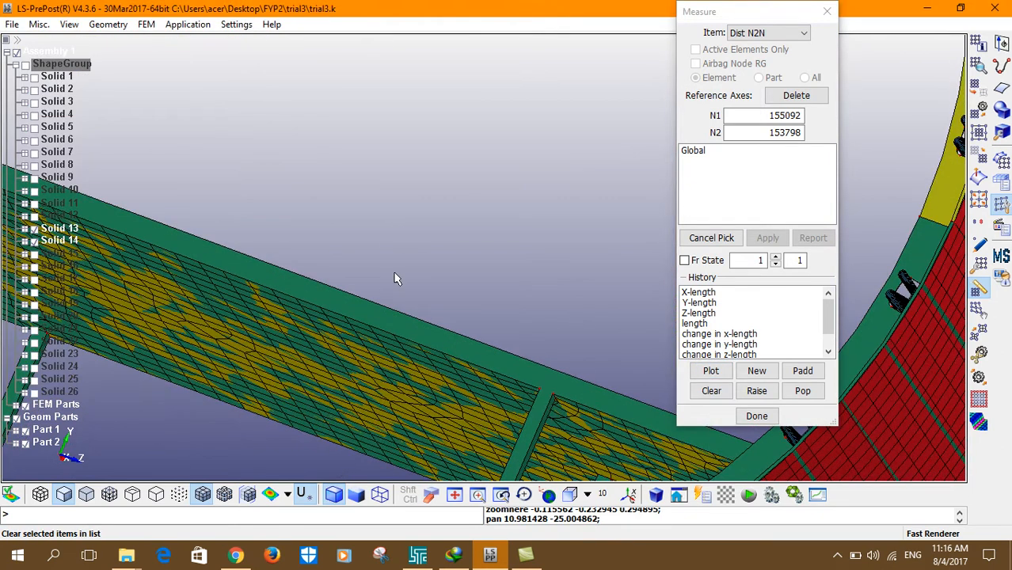
left_click(978, 287)
left_click(782, 82)
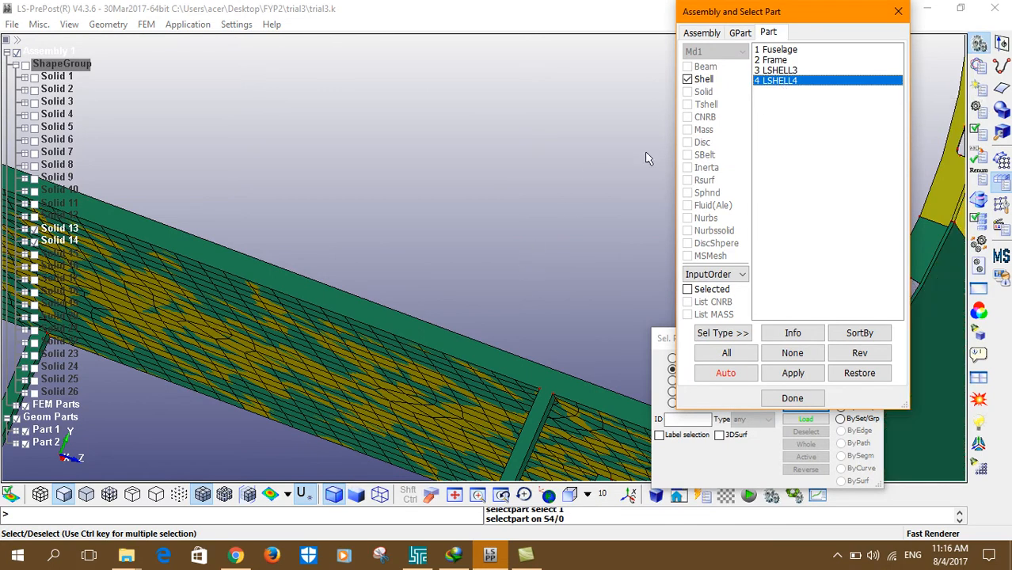
left_click(776, 70)
middle_click_drag(527, 214, 391, 293, "shift")
left_click_drag(391, 294, 371, 267, "shift")
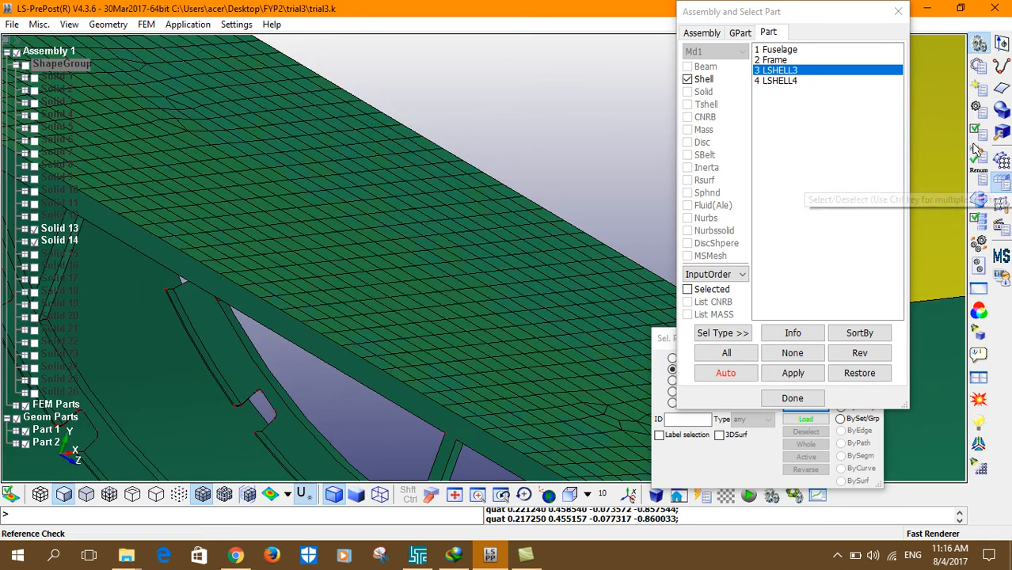
Set up element generation for solid elements using the Shell_Drag method.
left_click(1002, 204)
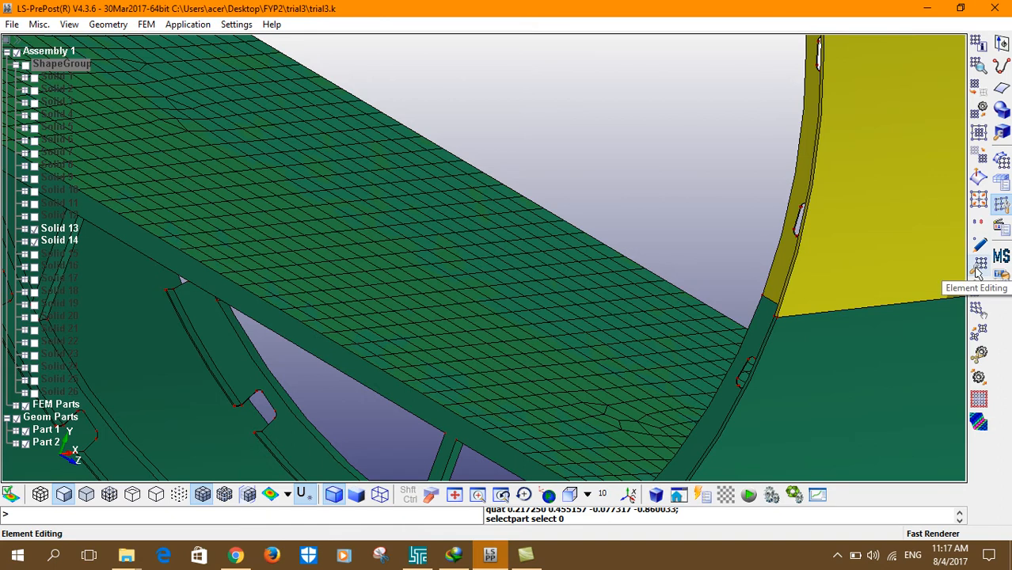
left_click(1002, 161)
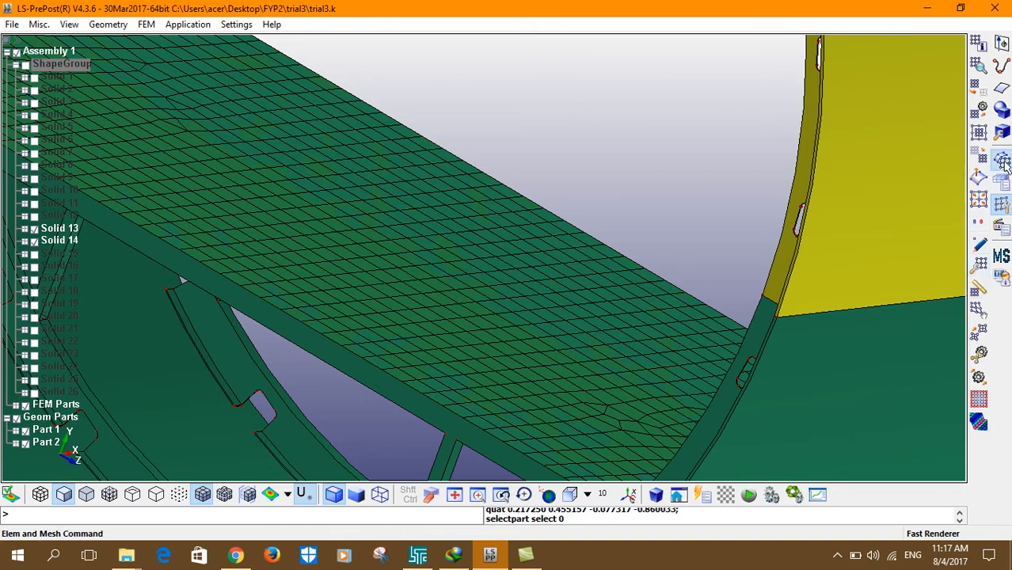
left_click(980, 242)
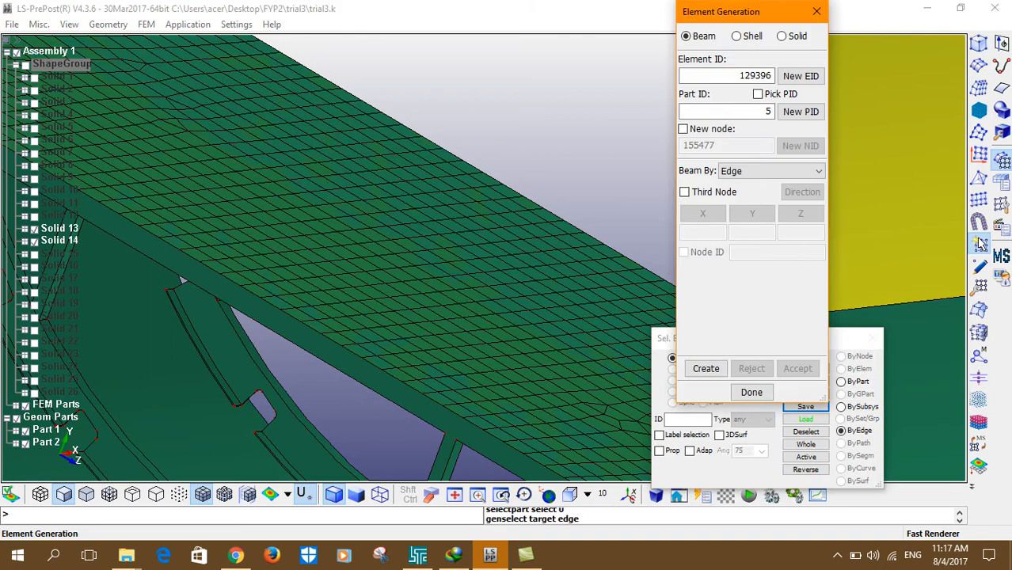
left_click(781, 36)
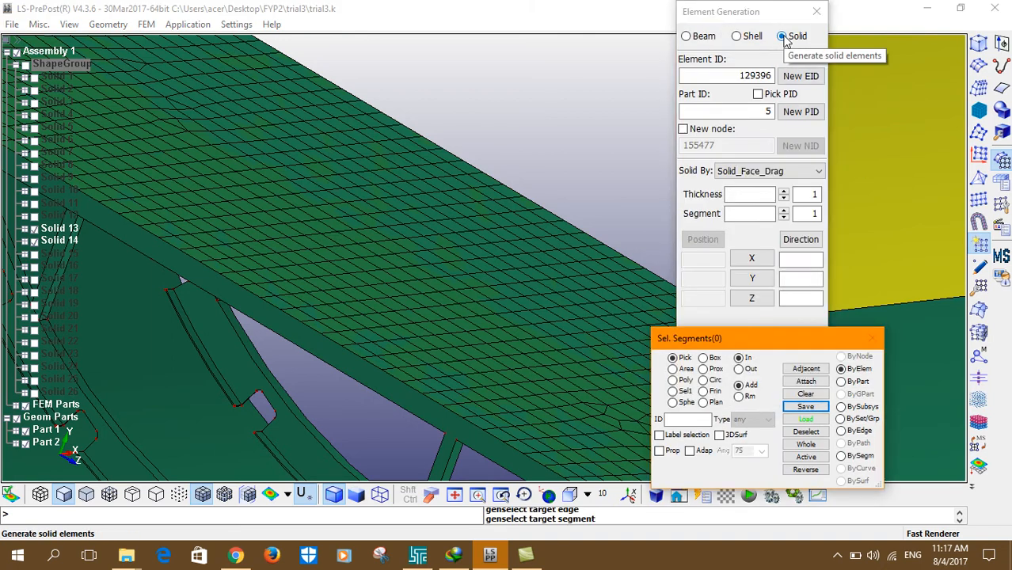
left_click_drag(715, 343, 855, 215)
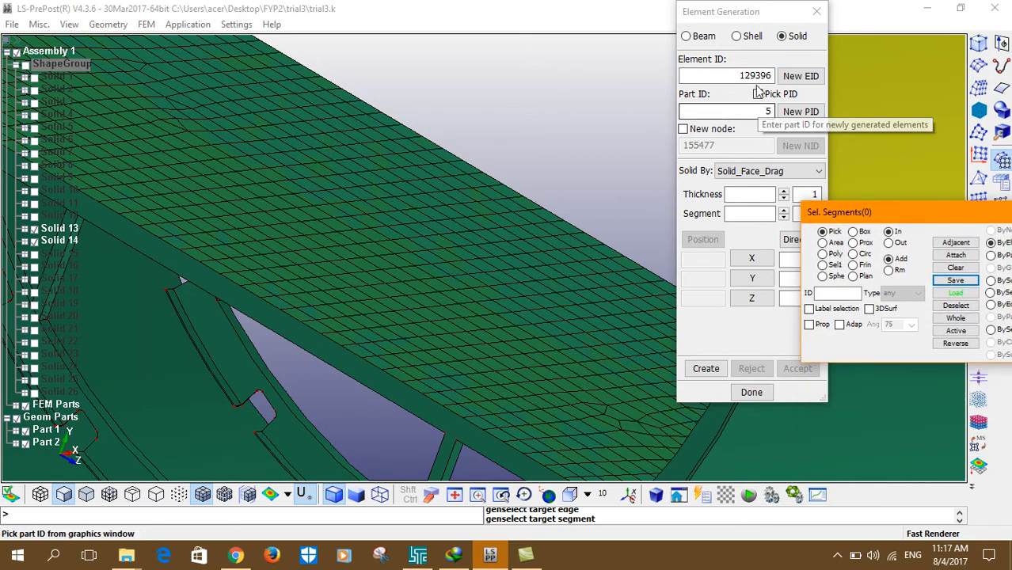
left_click(744, 171)
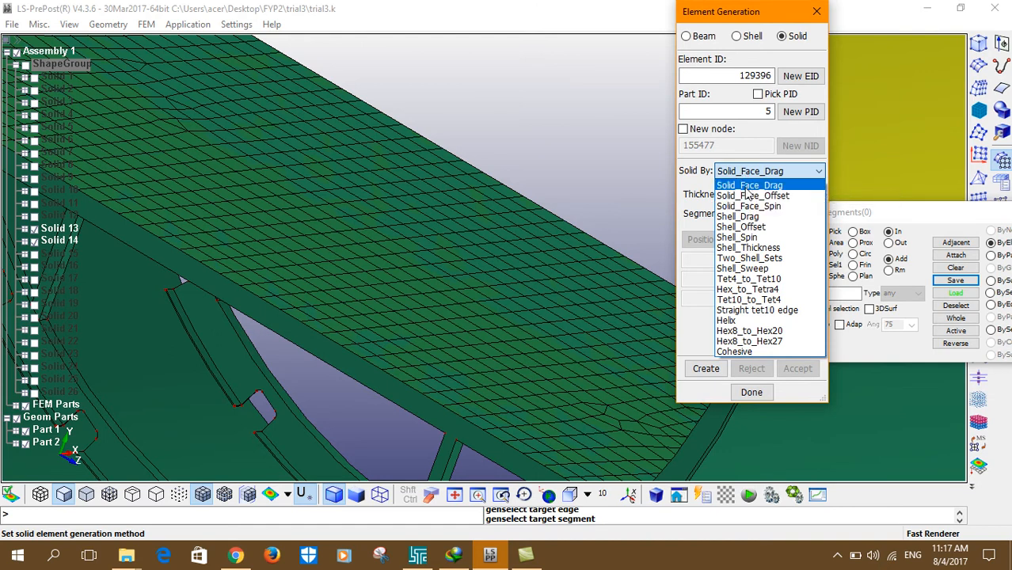
left_click(747, 185)
left_click(748, 171)
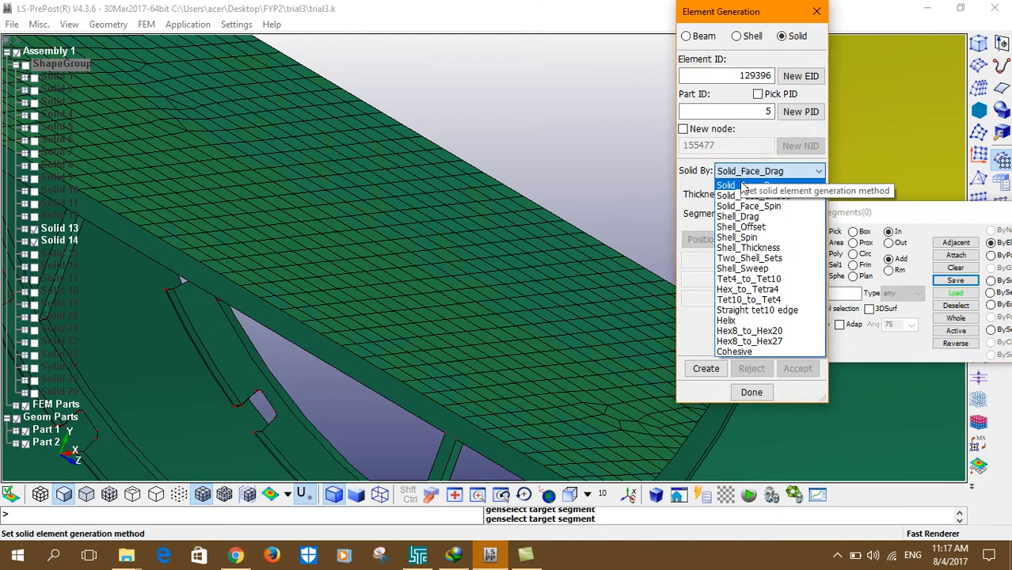
left_click(747, 216)
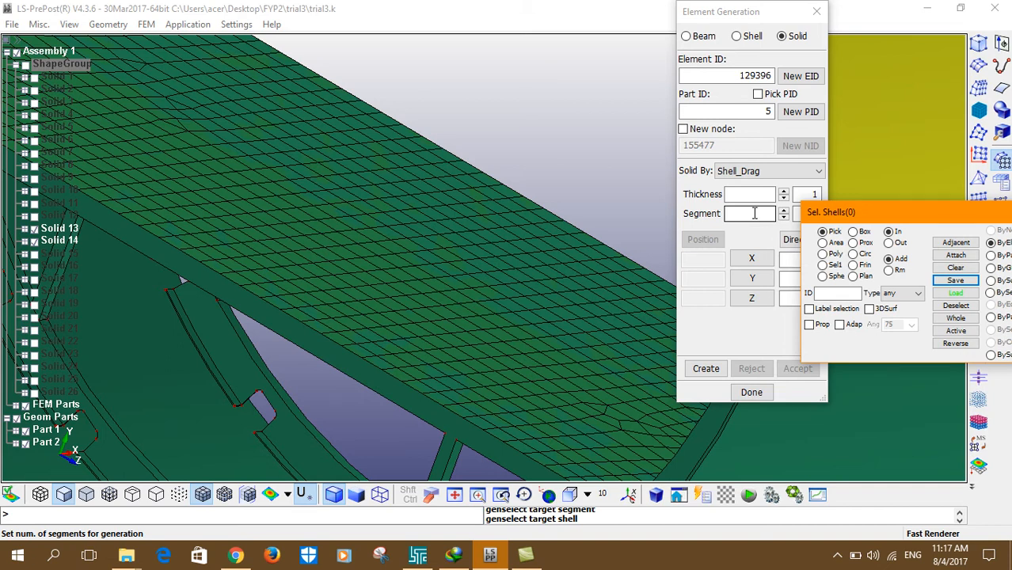
Set the drag thickness to 3.5 with 2 segments and the direction to negative Y (0, -1, 0).
left_click_drag(812, 214, 809, 282)
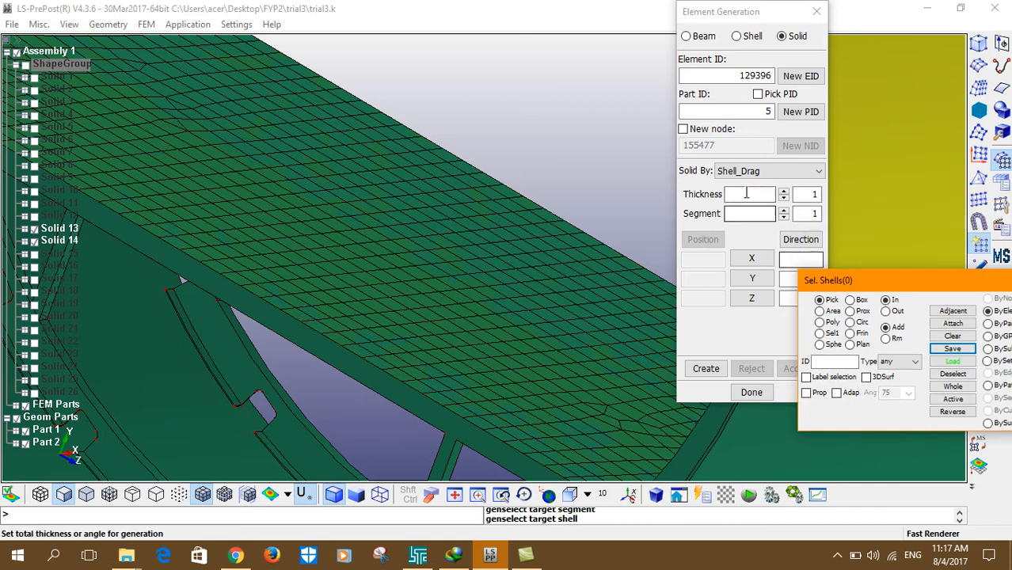
left_click(748, 195)
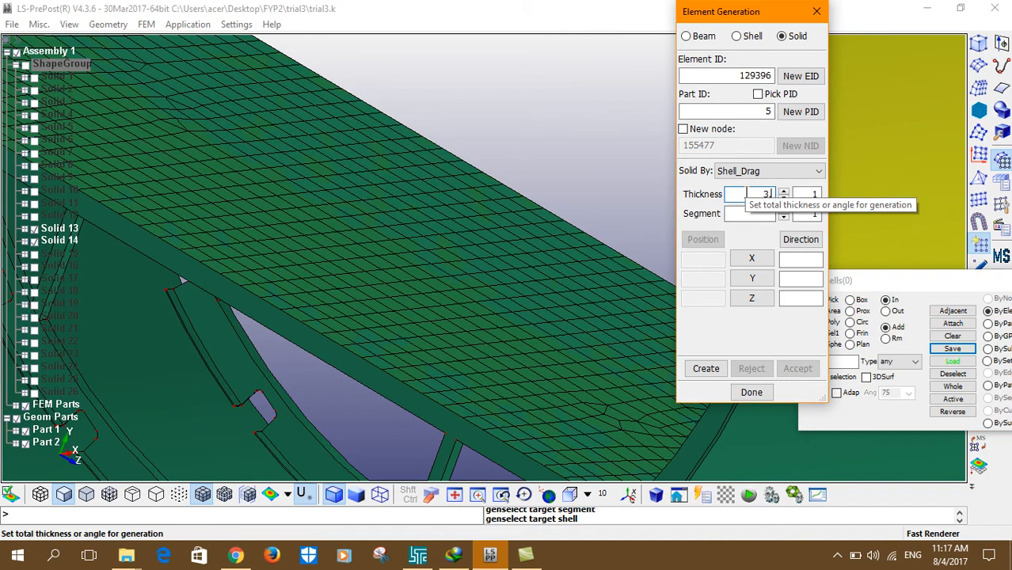
left_click(748, 214)
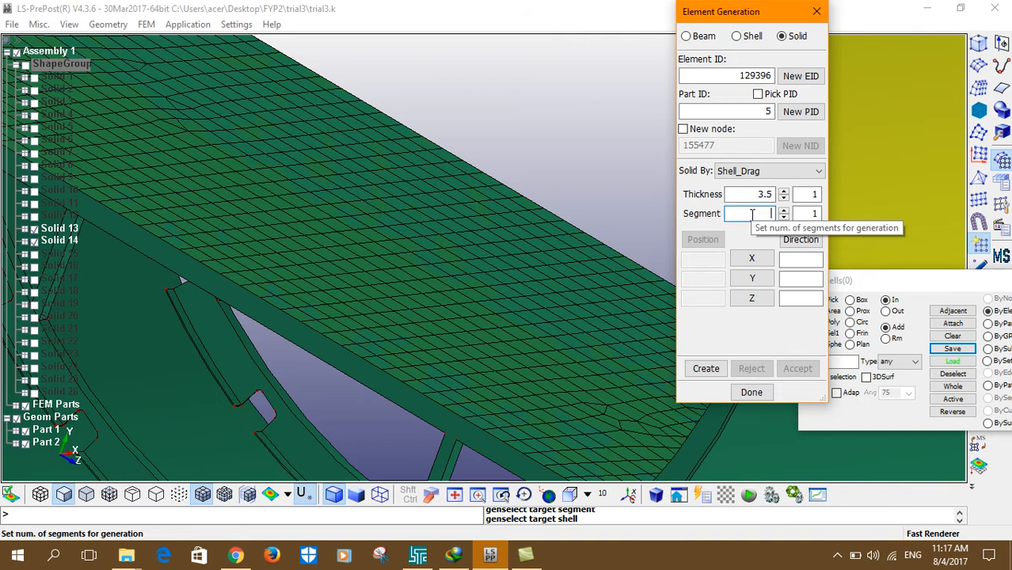
left_click(753, 282)
left_click(753, 281)
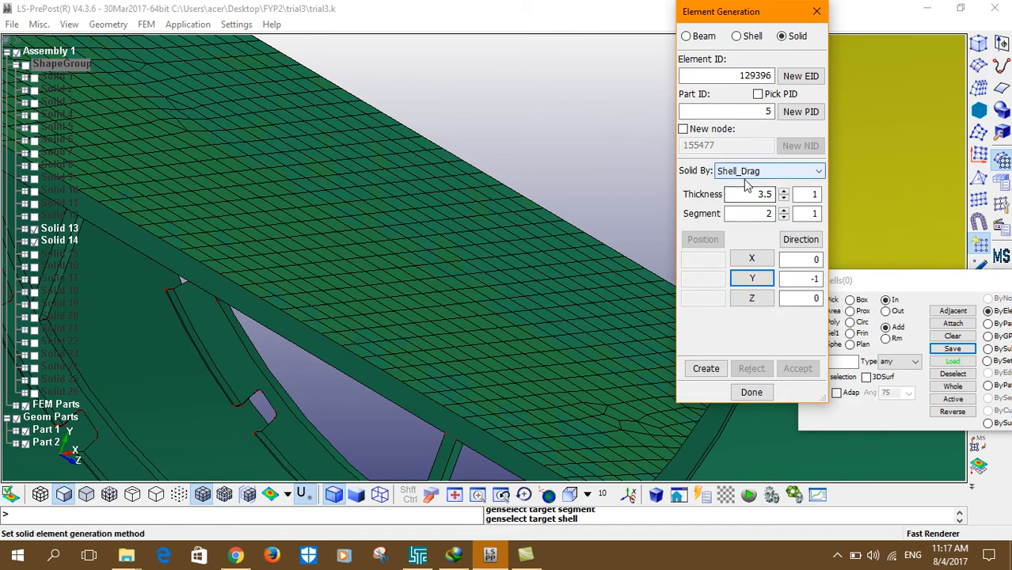
Select all LSHELL3 shells by part and generate the solid elements from them.
left_click_drag(860, 276, 504, 74)
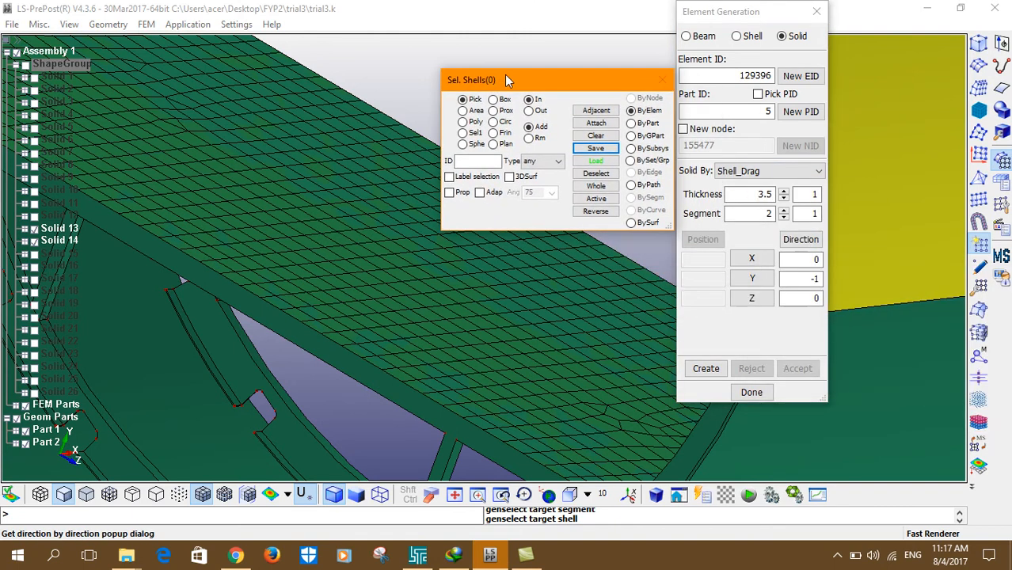
left_click(631, 124)
left_click(486, 297)
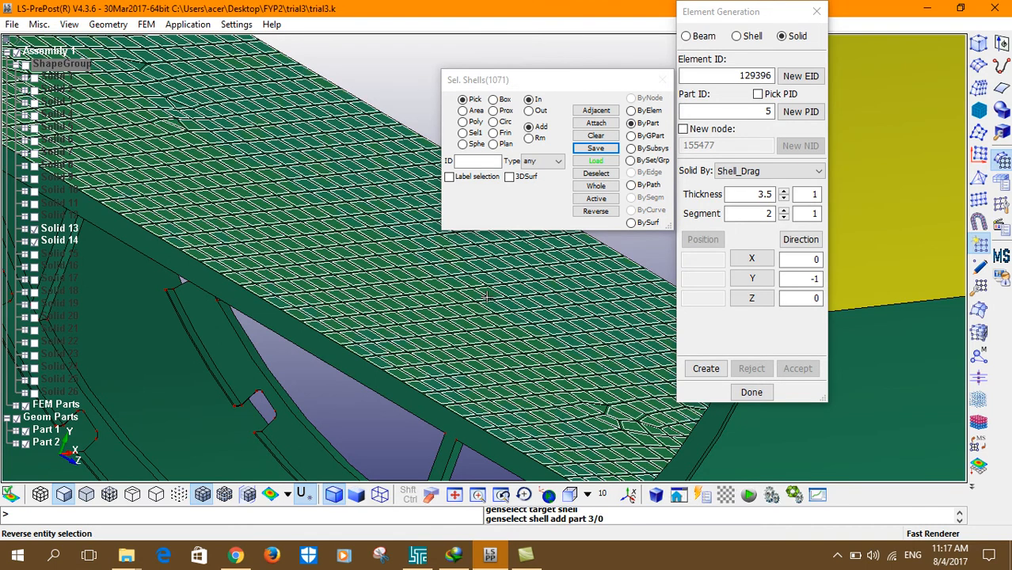
scroll(486, 297, "down", 2)
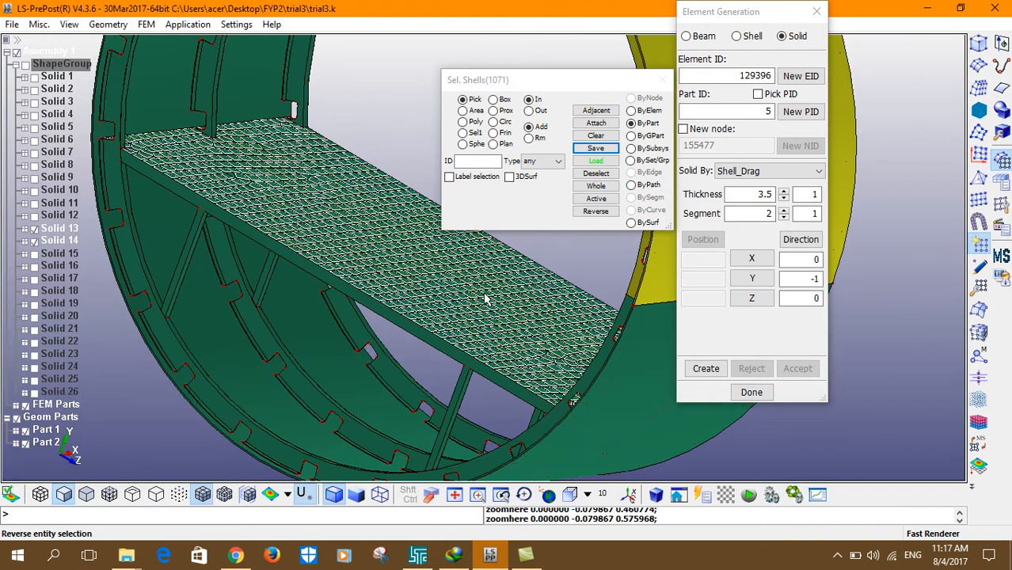
left_click(706, 368)
scroll(417, 308, "up", 3)
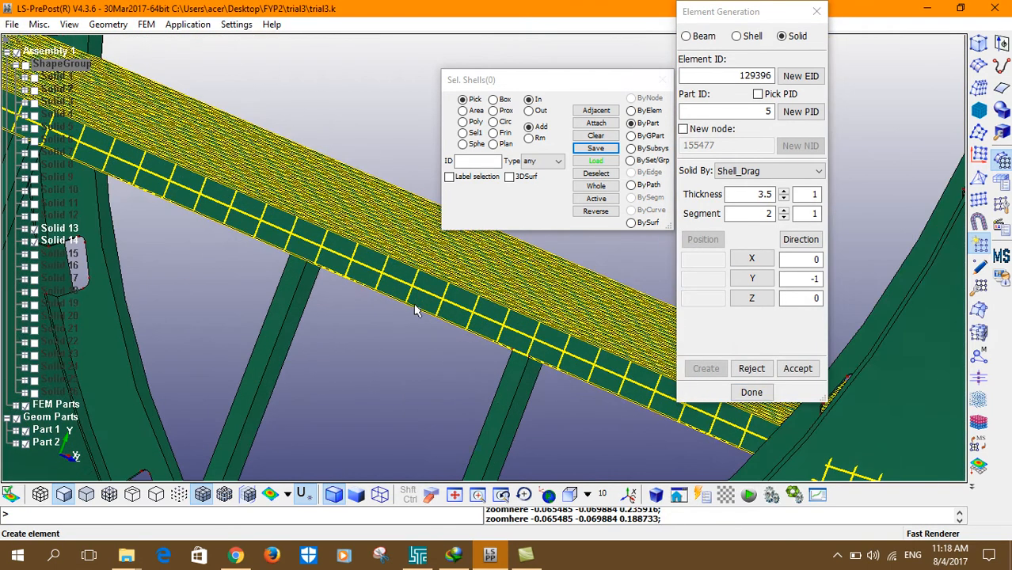
Examine the generated solid elements along the floor panel's edges and where they meet the frame, and reject them.
scroll(417, 309, "down", 2)
scroll(410, 309, "down", 1)
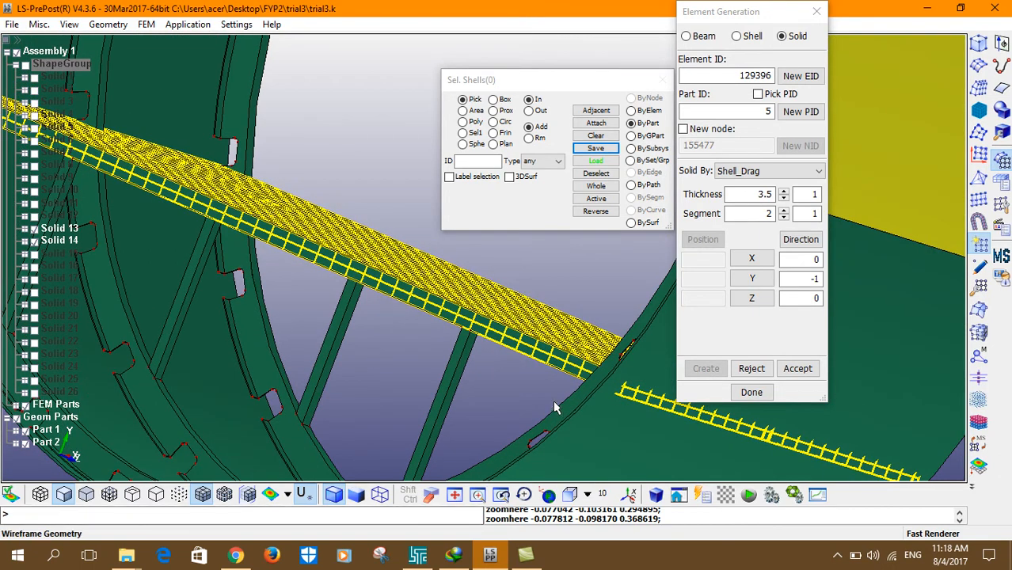
scroll(556, 401, "up", 2)
left_click_drag(466, 392, 608, 383, "shift")
left_click_drag(235, 296, 428, 282, "shift")
left_click_drag(232, 263, 576, 256, "shift")
left_click_drag(411, 303, 101, 294, "shift")
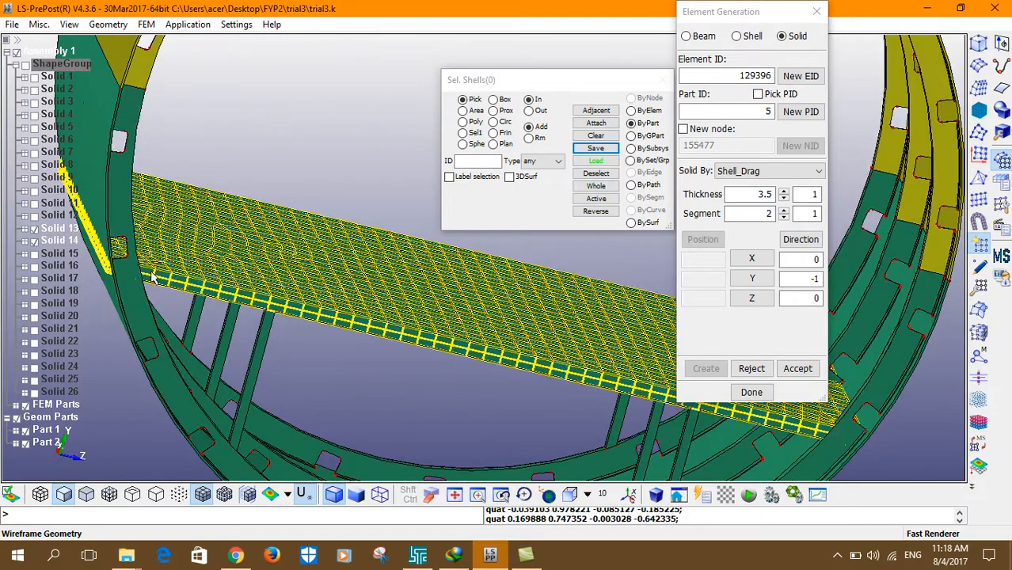
scroll(153, 271, "down", 2)
right_click_drag(168, 257, 275, 309, "shift")
left_click_drag(275, 310, 241, 209, "shift")
scroll(241, 209, "up", 5)
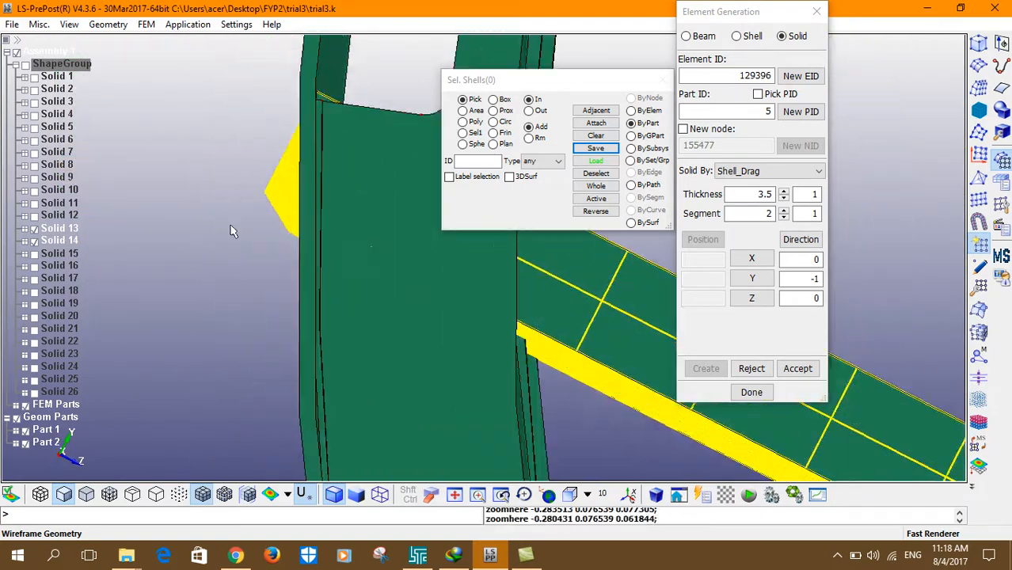
left_click_drag(313, 235, 290, 239, "shift")
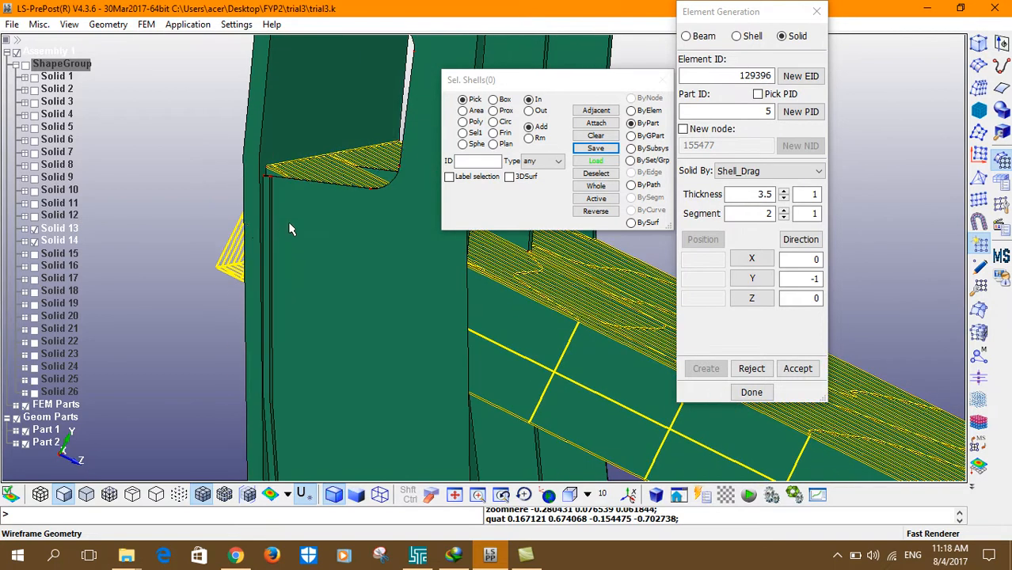
scroll(244, 235, "down", 5)
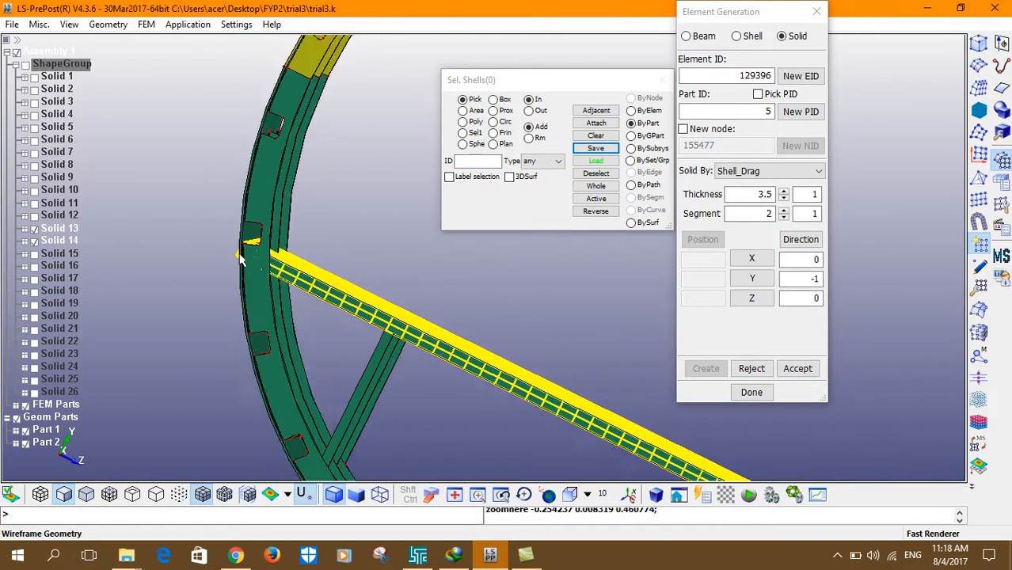
left_click(741, 374)
Display the LSHELL4 part together with LSHELL3 and view the floor panel's underside.
middle_click_drag(400, 291, 314, 217, "shift")
left_click_drag(314, 218, 346, 162, "shift")
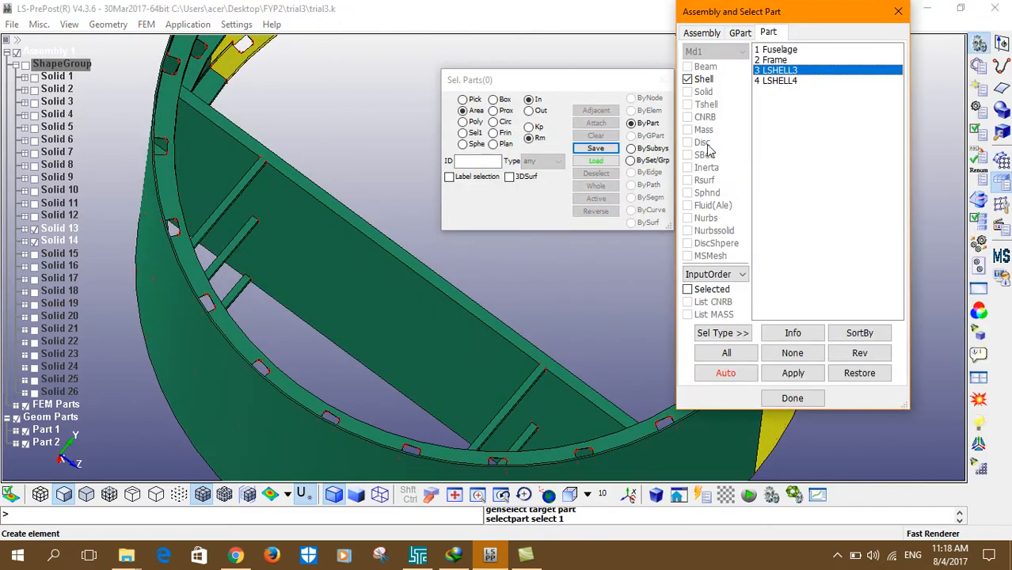
left_click(772, 80, "ctrl")
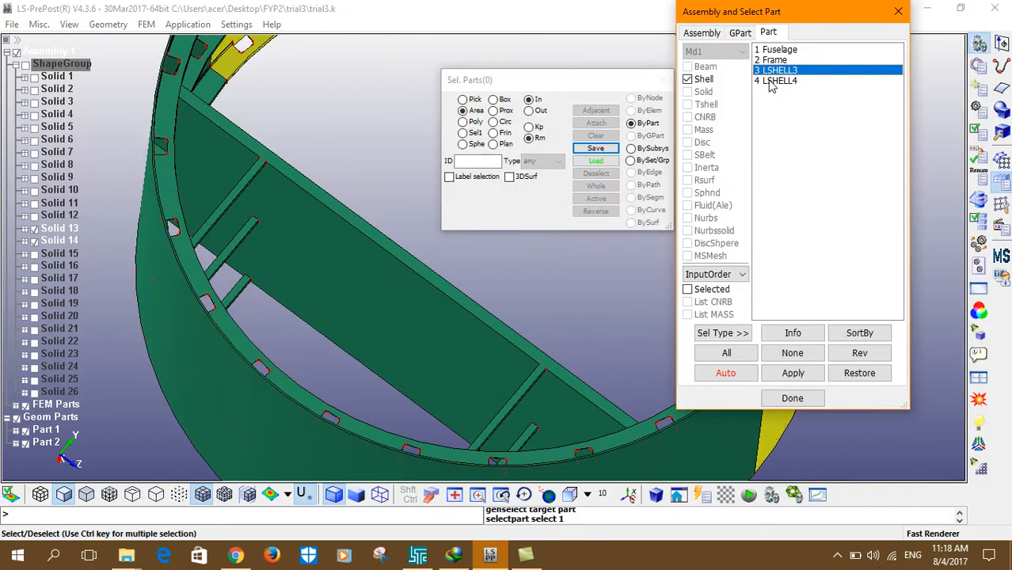
left_click(792, 398)
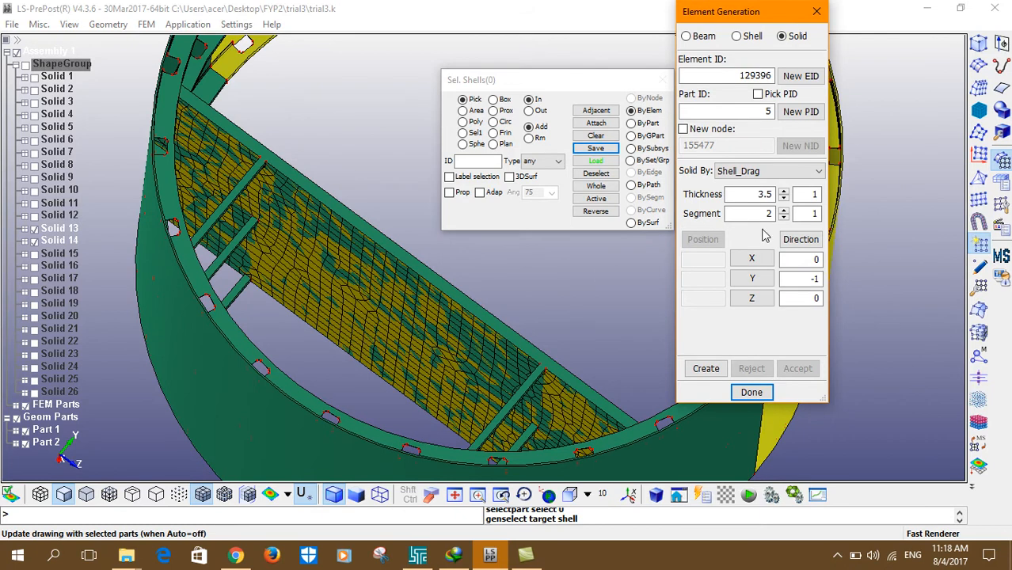
Select the LSHELL4 shells by part, generate solid elements from them in the positive Y direction, and accept the result.
left_click(631, 123)
left_click(421, 324)
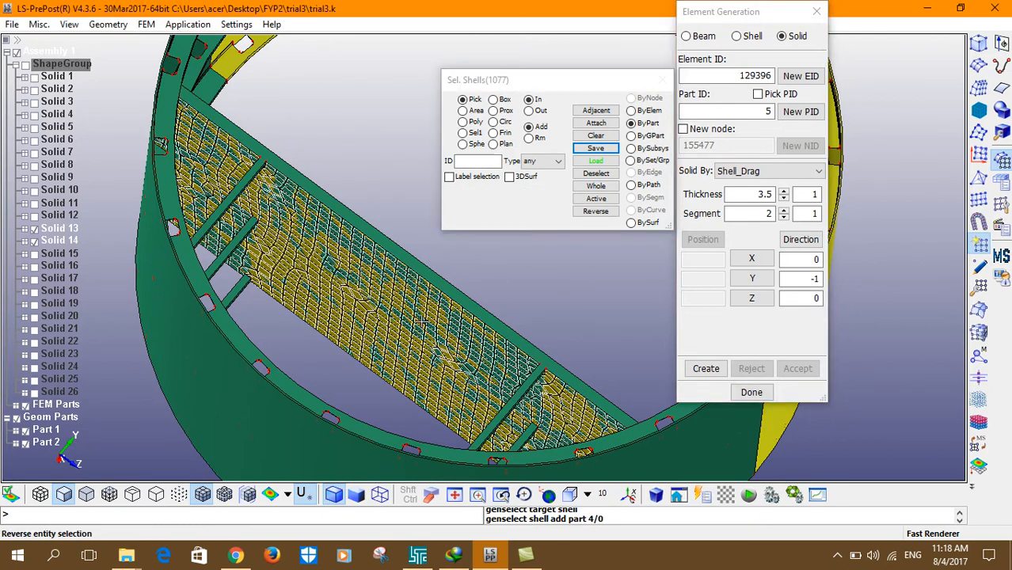
left_click(751, 278)
left_click(705, 369)
left_click_drag(332, 198, 137, 342)
middle_click_drag(337, 307, 272, 259)
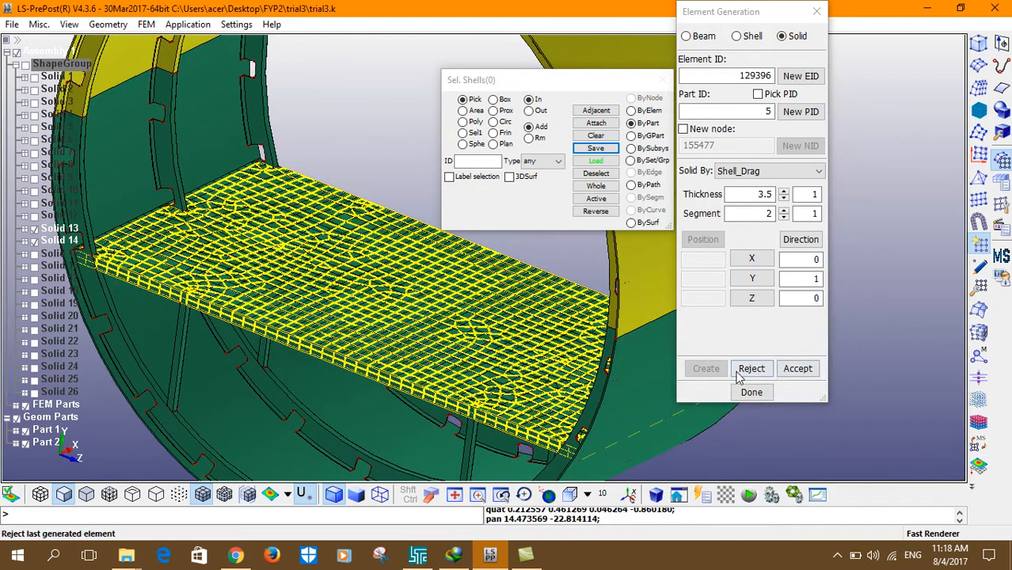
left_click(796, 368)
left_click(751, 392)
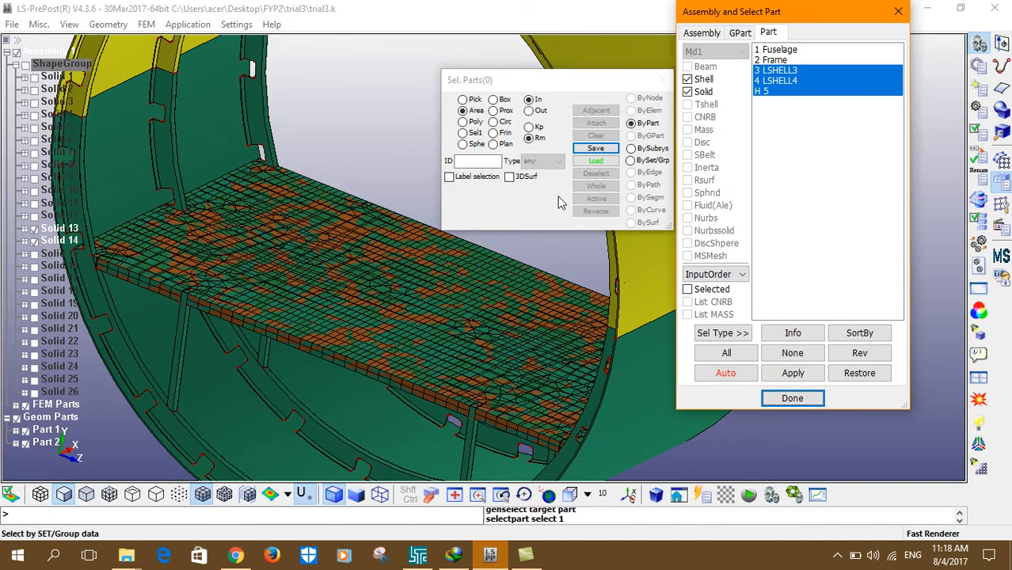
Hide Solid 13 and Solid 14 and leave only the LSHELL3 mesh displayed.
left_click(759, 71)
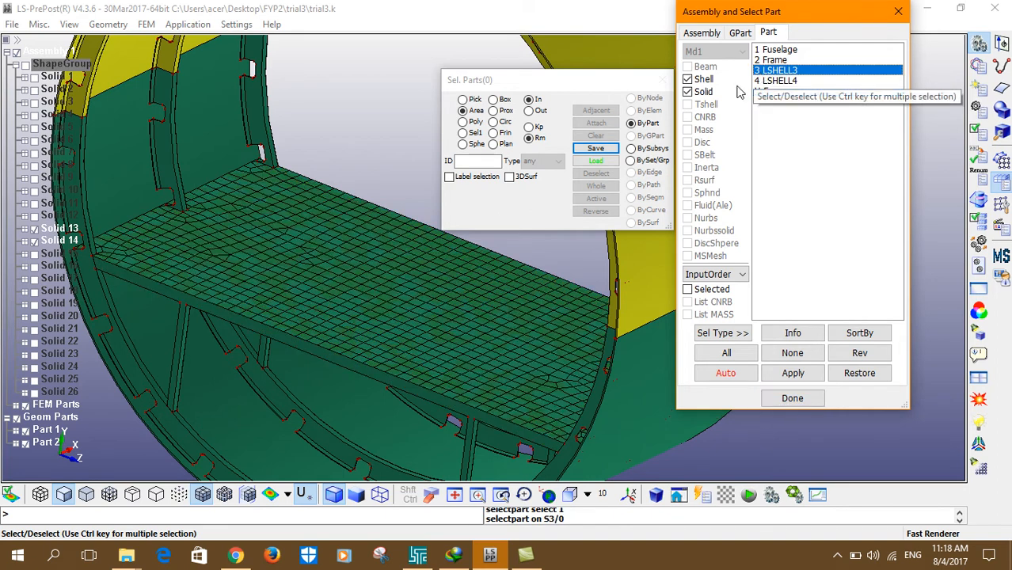
left_click(32, 236)
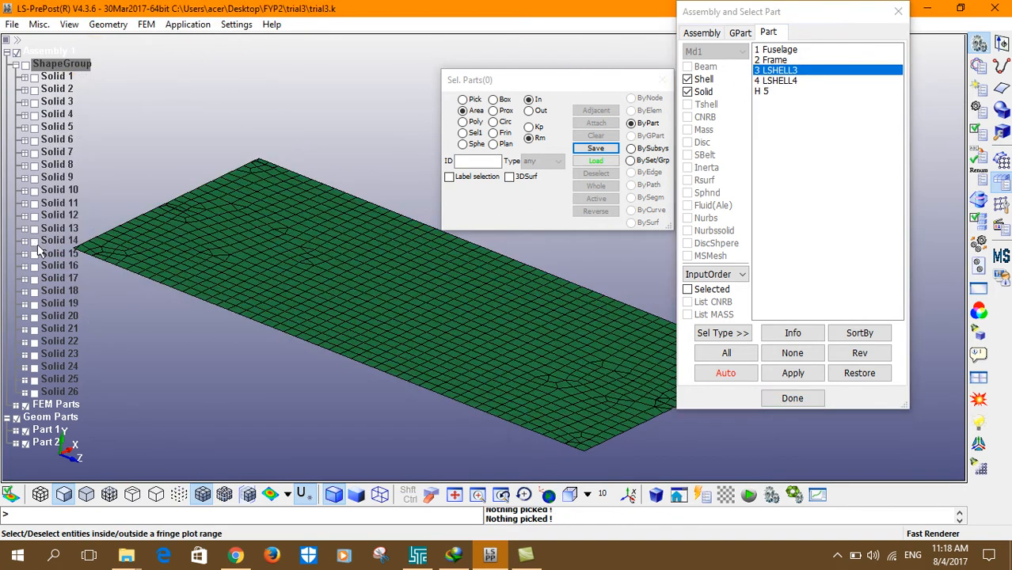
left_click(766, 81)
left_click(766, 71)
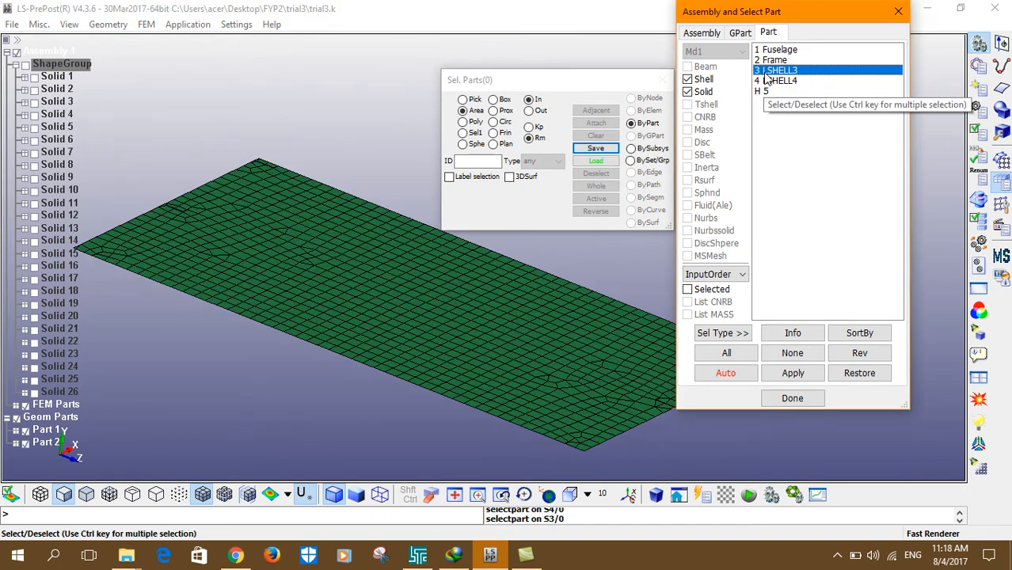
Display LSHELL3 and LSHELL4 together and examine the spacing between the two shell layers from the side.
left_click(766, 80)
left_click(765, 80, "ctrl")
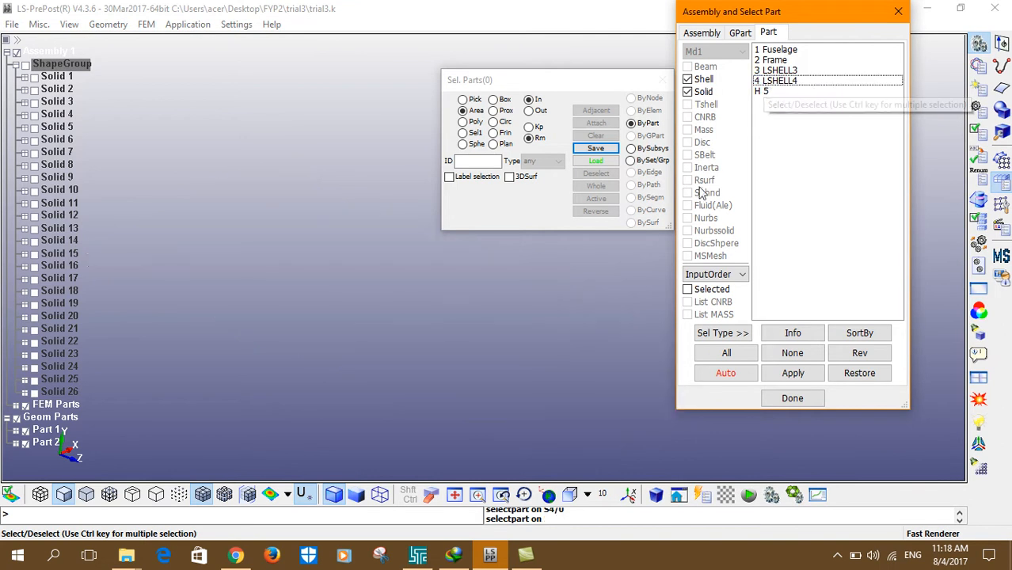
left_click(770, 82, "ctrl")
left_click(776, 70, "ctrl")
left_click_drag(380, 253, 382, 352, "shift")
scroll(396, 345, "up", 4)
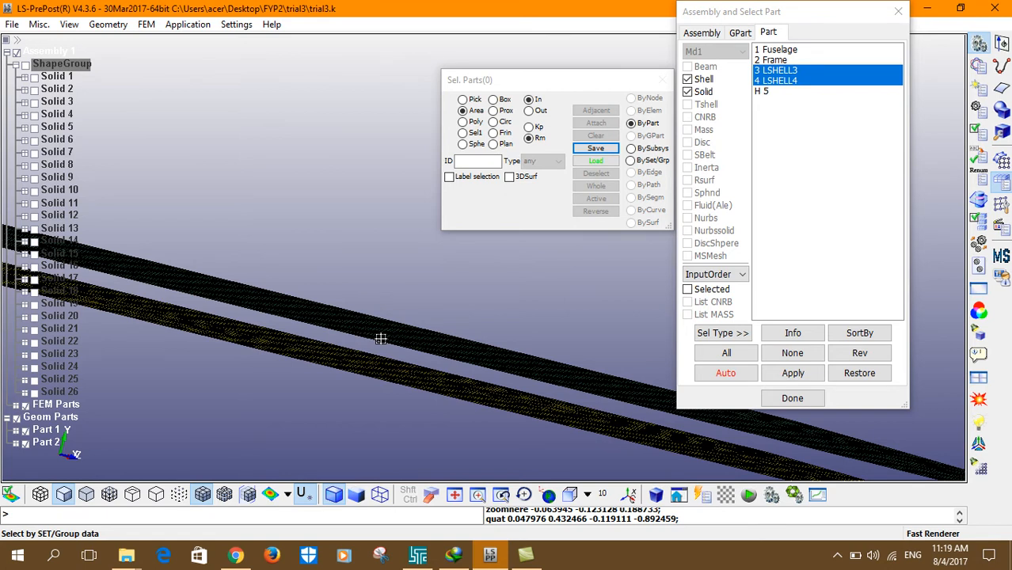
Display only solid part 5 and look over the floor panel's generated solid elements.
left_click(761, 91)
scroll(429, 367, "down", 3)
left_click_drag(484, 338, 342, 401, "shift")
right_click_drag(611, 353, 631, 326, "shift")
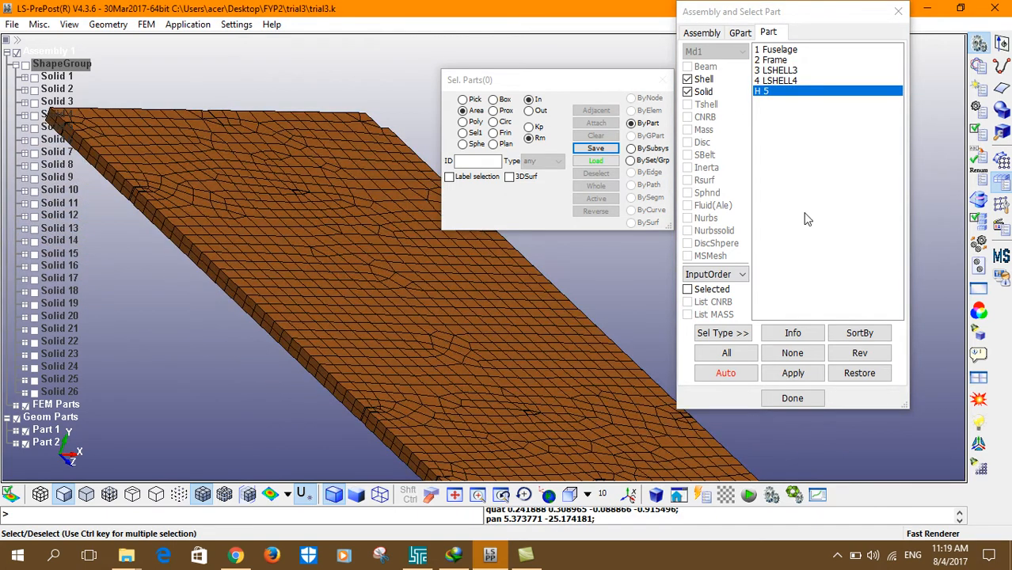
Show the LSHELL4 and LSHELL3 shell meshes separately for comparison, and hide them again.
left_click(800, 82)
left_click(789, 62, "ctrl")
left_click(789, 68)
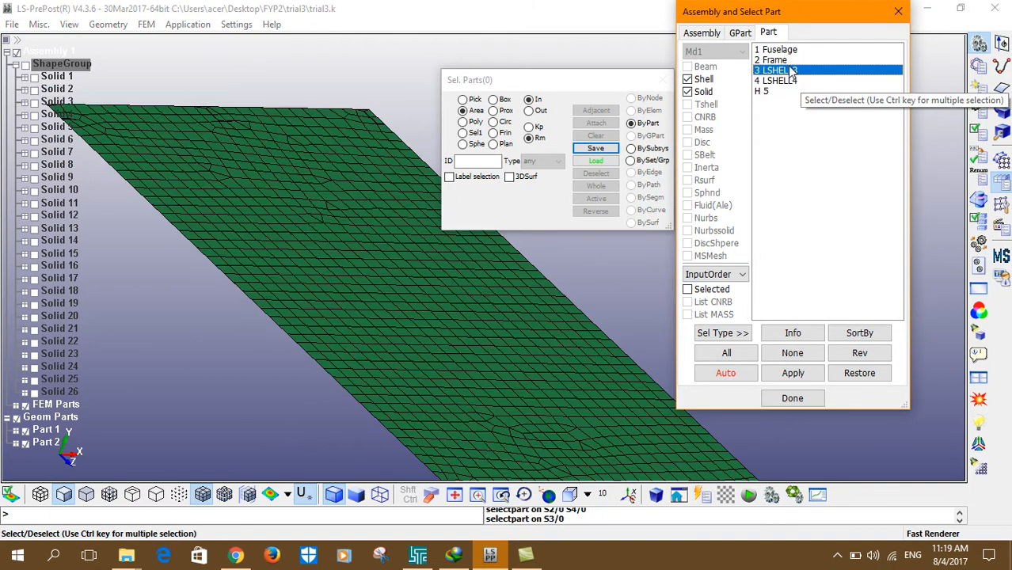
left_click(781, 74)
Delete the two leftover shell parts, LSHELL3 and LSHELL4, from the assembly.
left_click(702, 35)
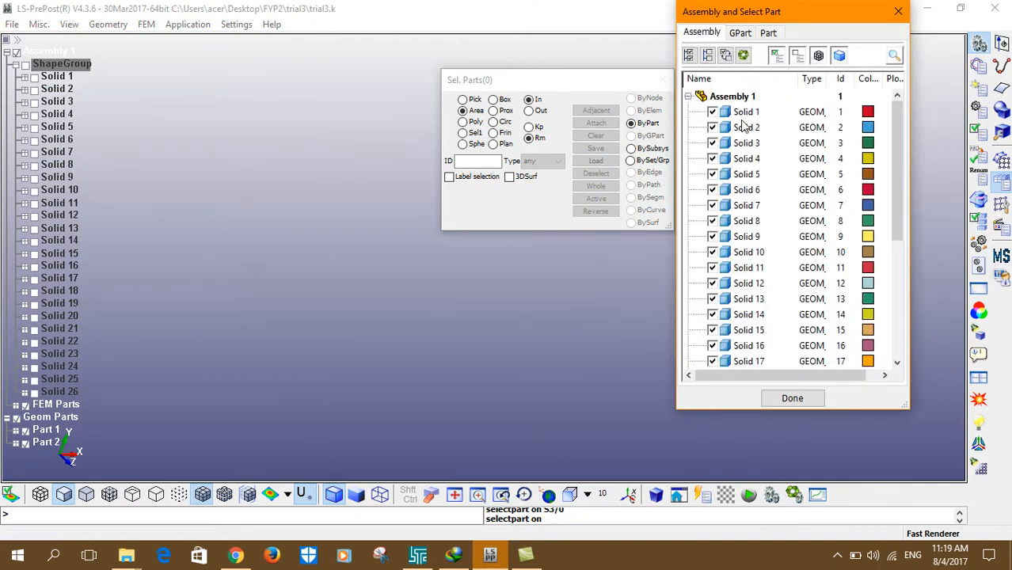
scroll(790, 160, "down", 5)
left_click(753, 315)
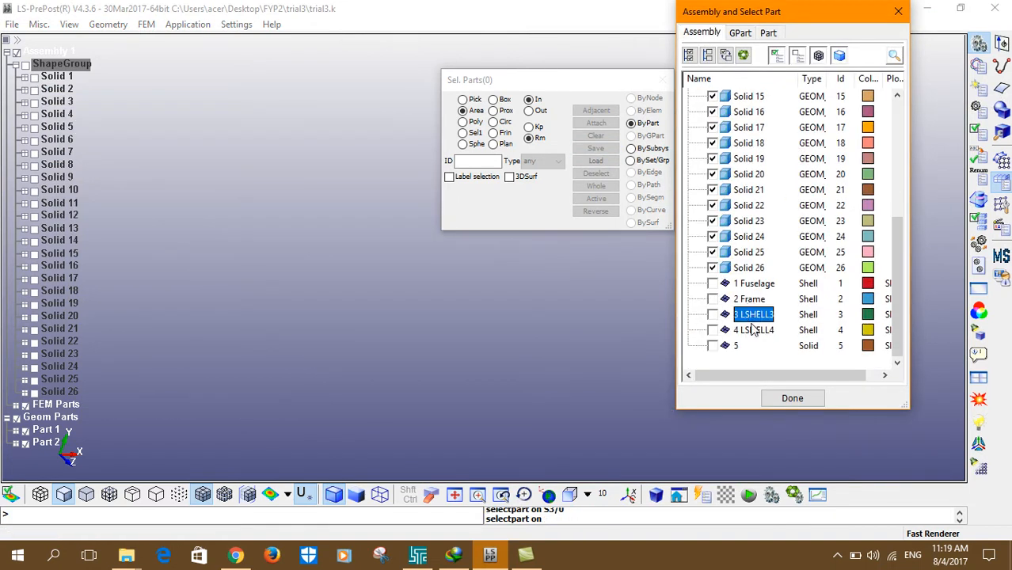
left_click(752, 330, "ctrl")
right_click(752, 327)
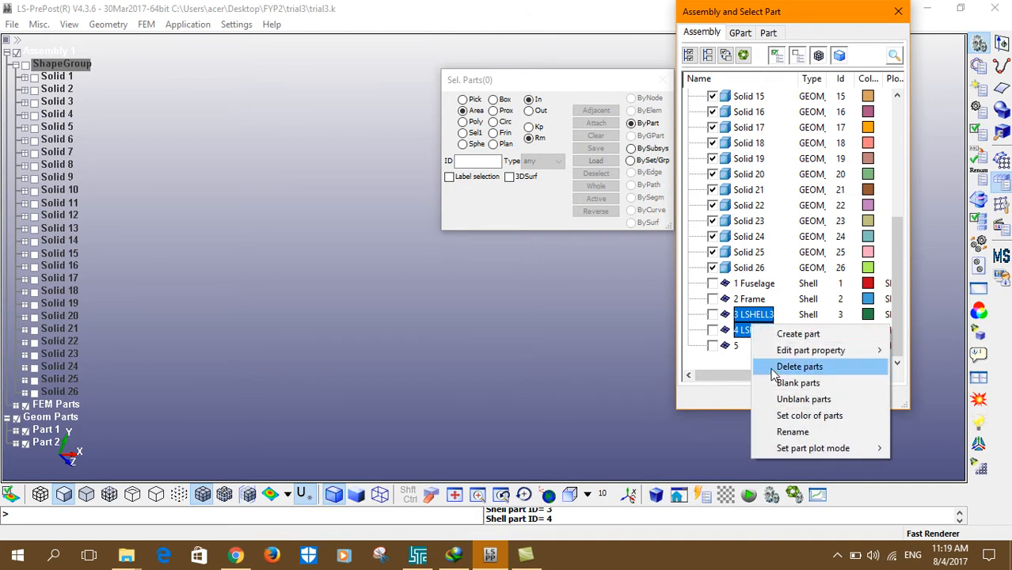
left_click(796, 367)
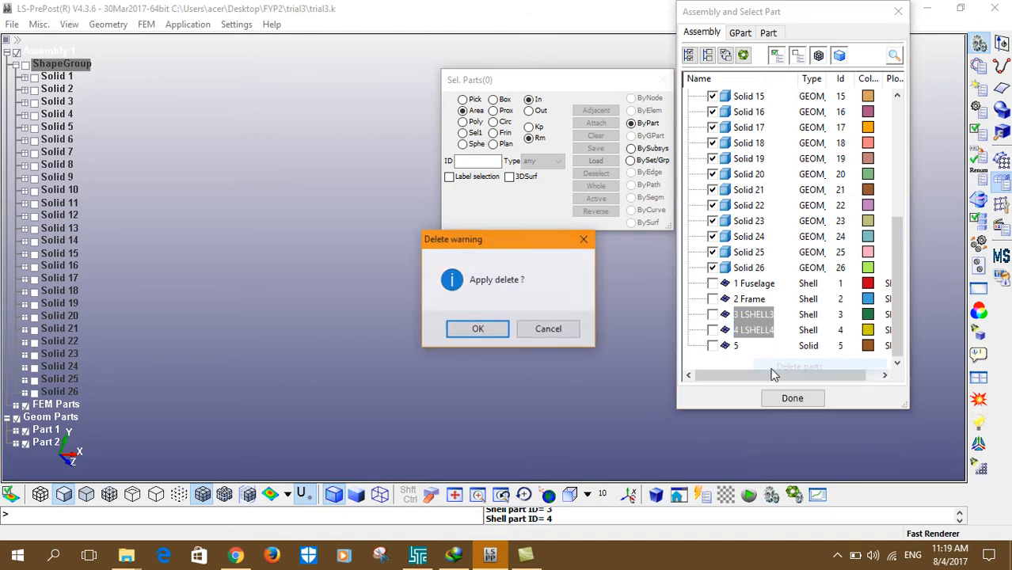
left_click(495, 331)
Display the Fuselage, Frame and solid part 5 meshes together and view the whole section.
left_click(712, 314)
left_click(712, 329)
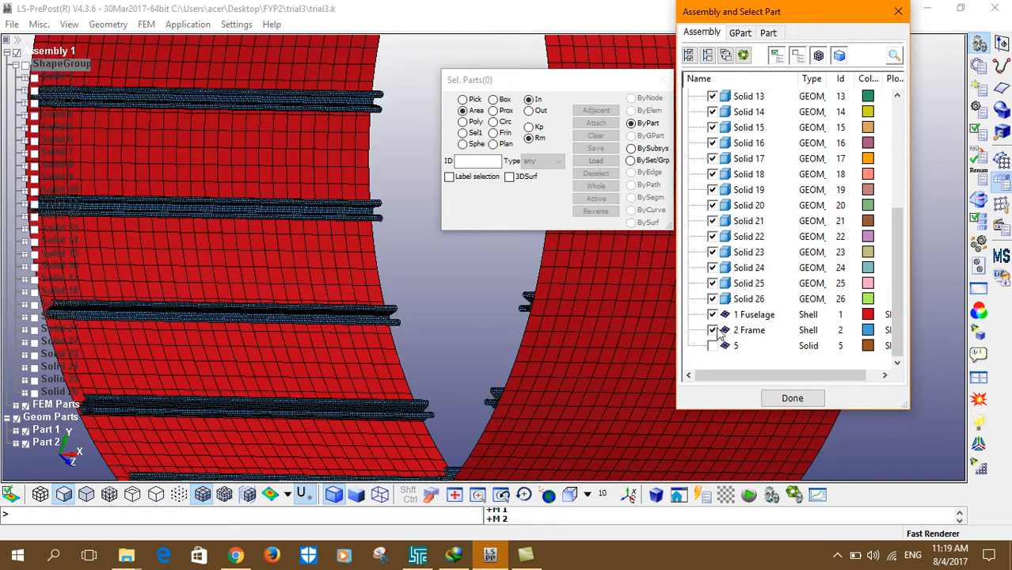
left_click(711, 345)
scroll(338, 300, "down", 5)
mouse_move(338, 301)
left_mouse_down("ctrl")
mouse_move(300, 321)
mouse_move(428, 277)
left_mouse_up("ctrl")
scroll(295, 279, "up", 3)
scroll(293, 278, "down", 2)
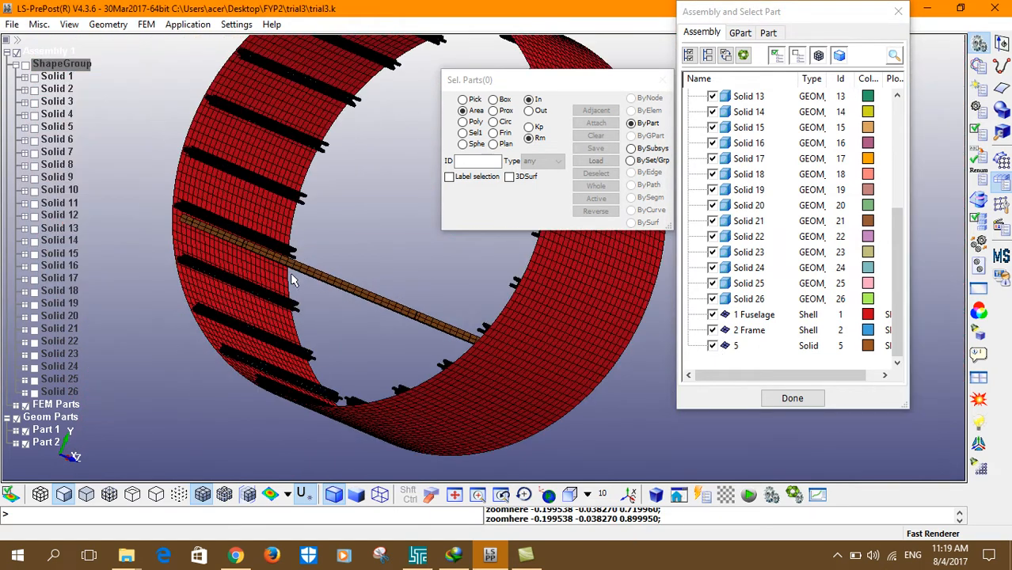
Display the Solid 13 geometry and examine how the floor panel's solid mesh lines up with the struts and rings.
left_click(35, 229)
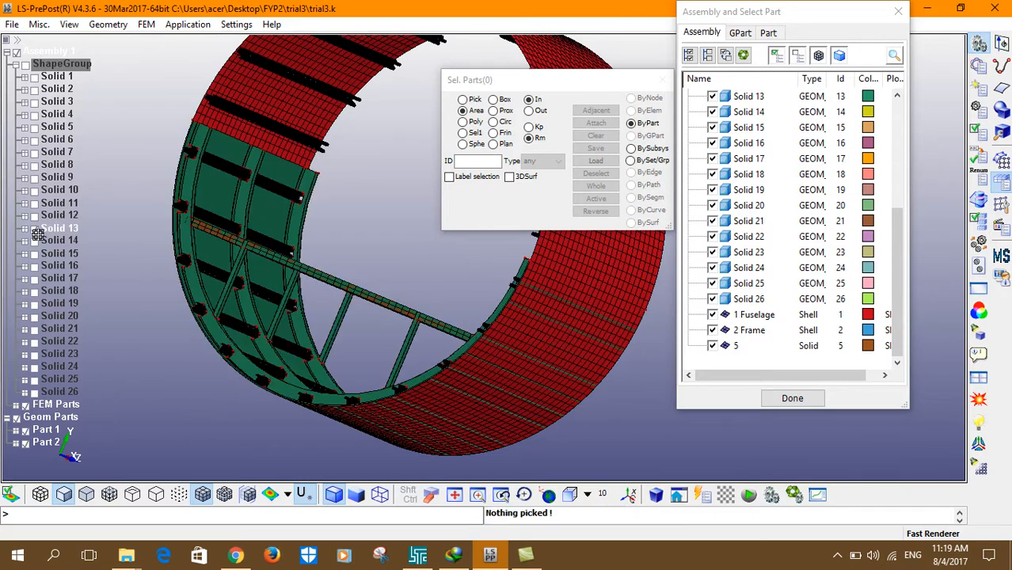
scroll(194, 289, "up", 3)
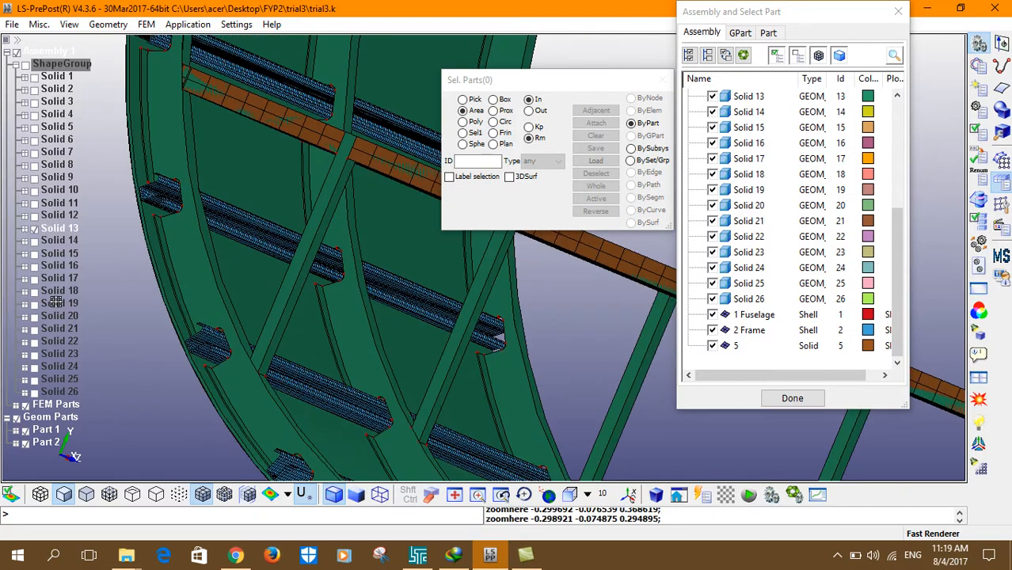
scroll(366, 162, "up", 5)
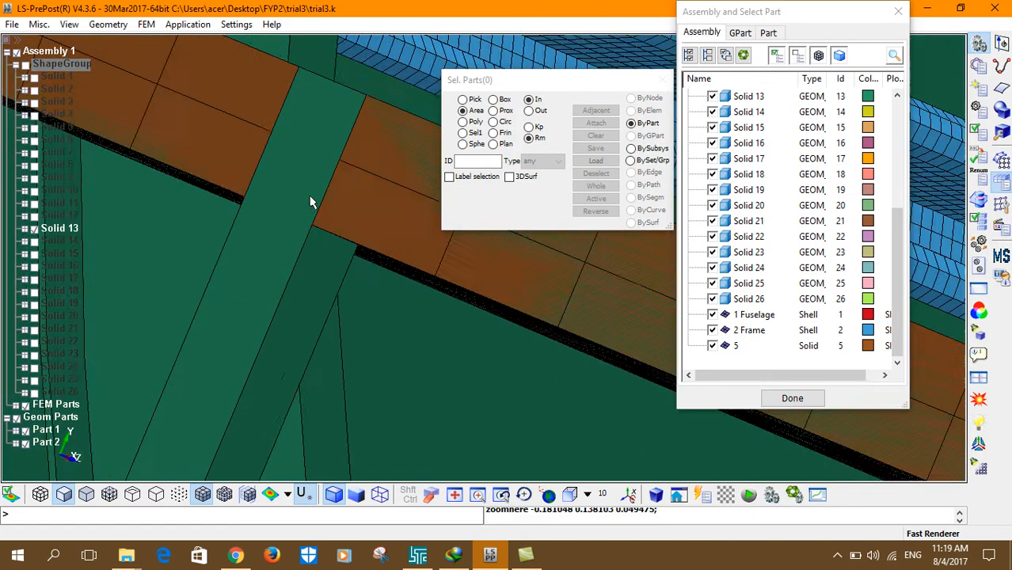
scroll(318, 231, "down", 2)
scroll(461, 311, "down", 5)
middle_click_drag(454, 276, 470, 239, "ctrl")
left_click_drag(459, 253, 353, 305, "ctrl")
scroll(442, 258, "up", 1)
scroll(440, 277, "up", 2)
scroll(437, 296, "up", 2)
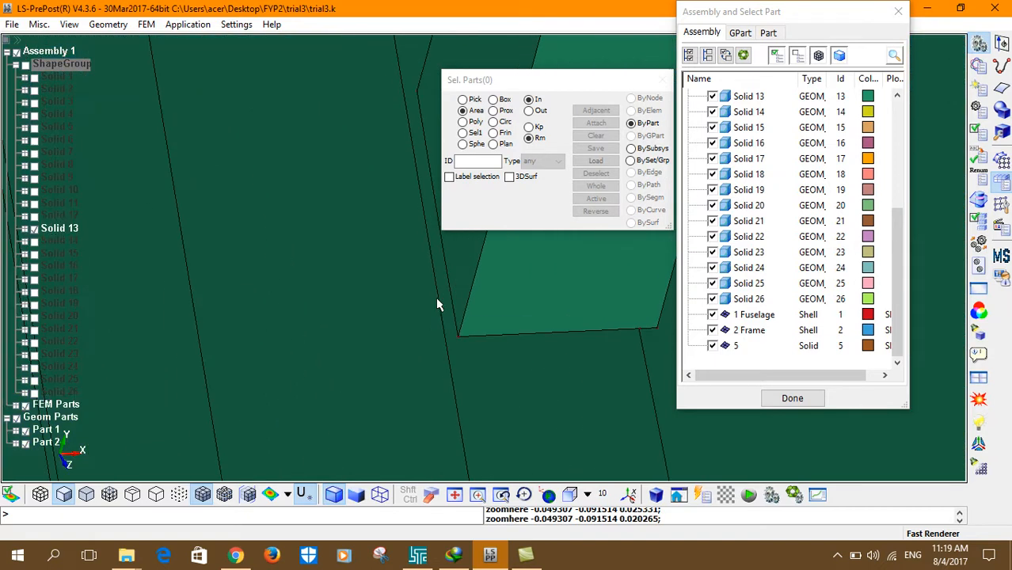
scroll(441, 216, "down", 3)
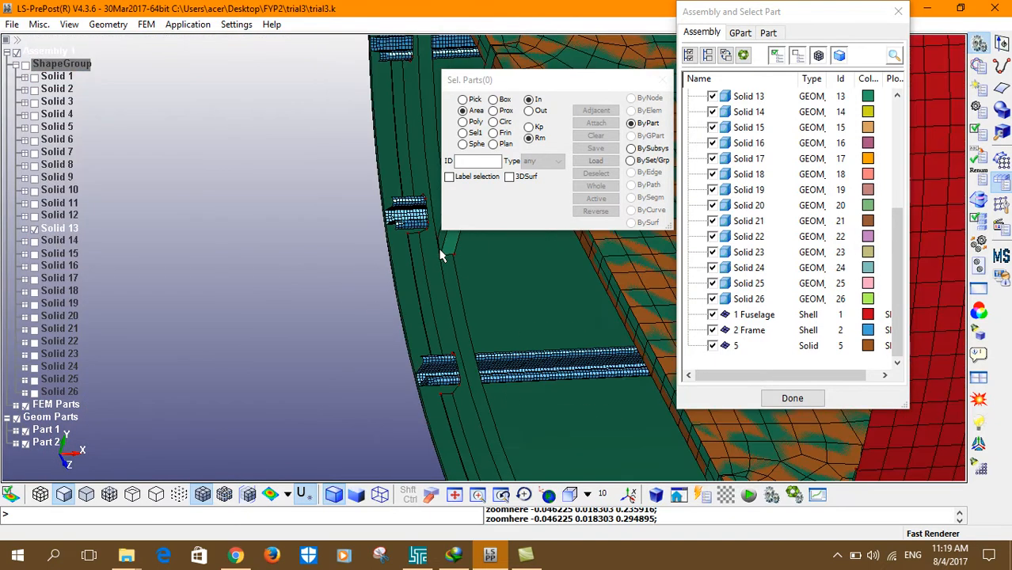
Examine the lower ring frames of Solid 13 where the meshed stringers pass through their cutouts.
left_click_drag(441, 255, 581, 181, "ctrl")
left_click_drag(310, 365, 364, 301, "ctrl")
scroll(361, 257, "up", 8)
middle_click_drag(327, 190, 325, 229, "ctrl")
left_click_drag(325, 229, 251, 254, "ctrl")
left_click_drag(332, 314, 300, 331, "ctrl")
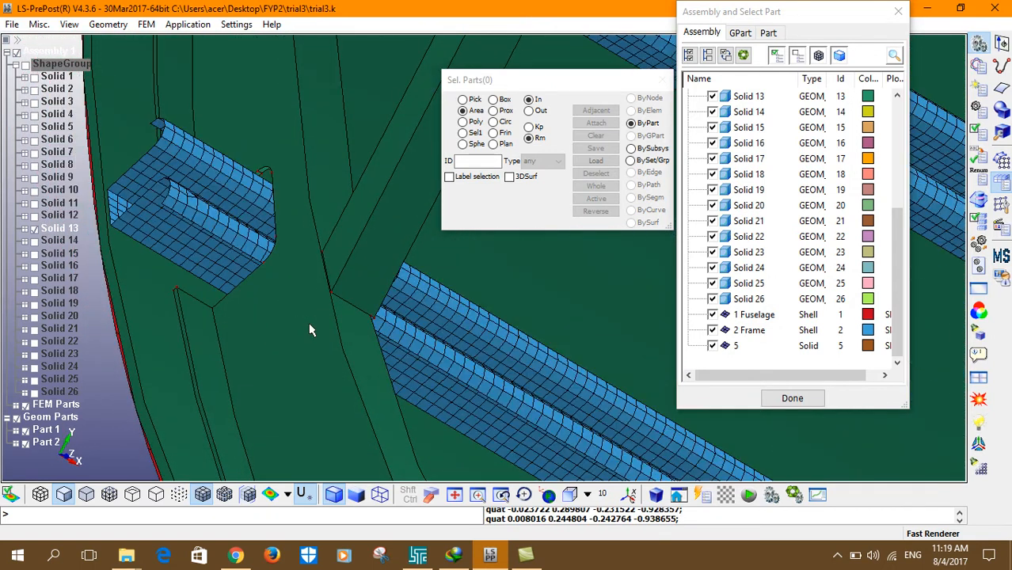
scroll(309, 330, "down", 4)
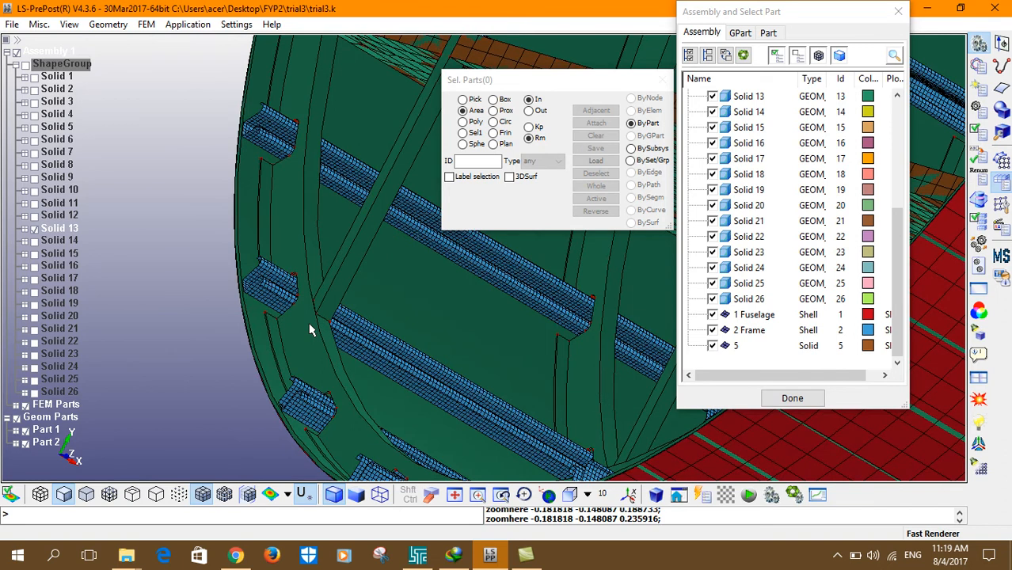
scroll(315, 326, "down", 3)
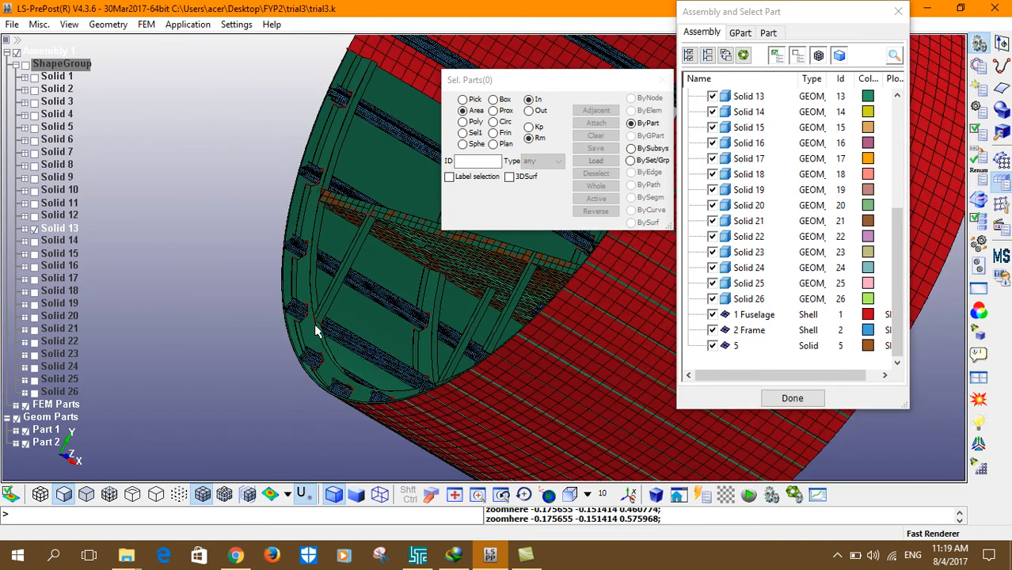
left_click_drag(301, 271, 424, 353, "ctrl")
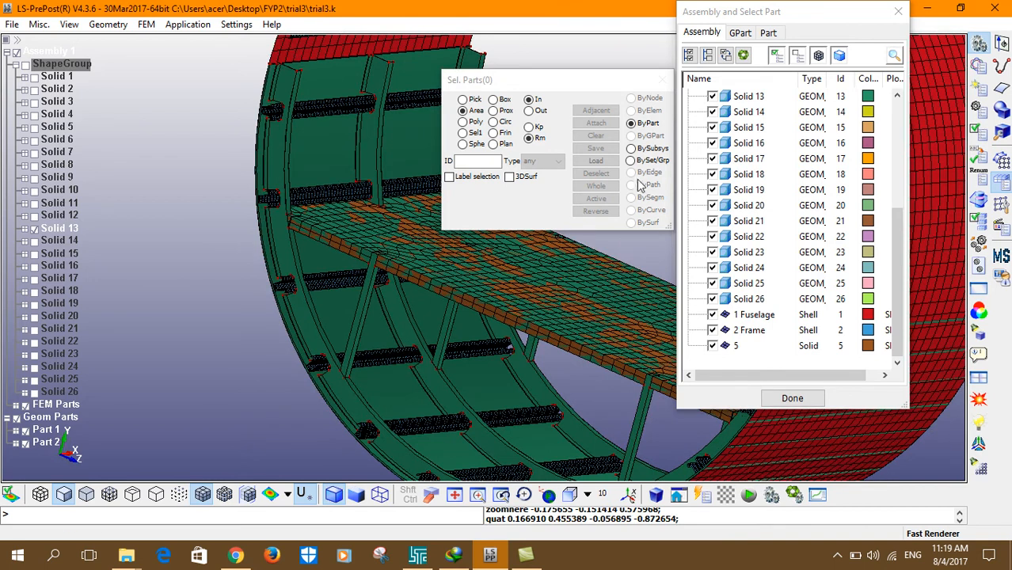
Display Solid 14 in addition to Solid 13 and view the full fuselage section with its floor.
left_click(34, 220)
left_click(34, 228)
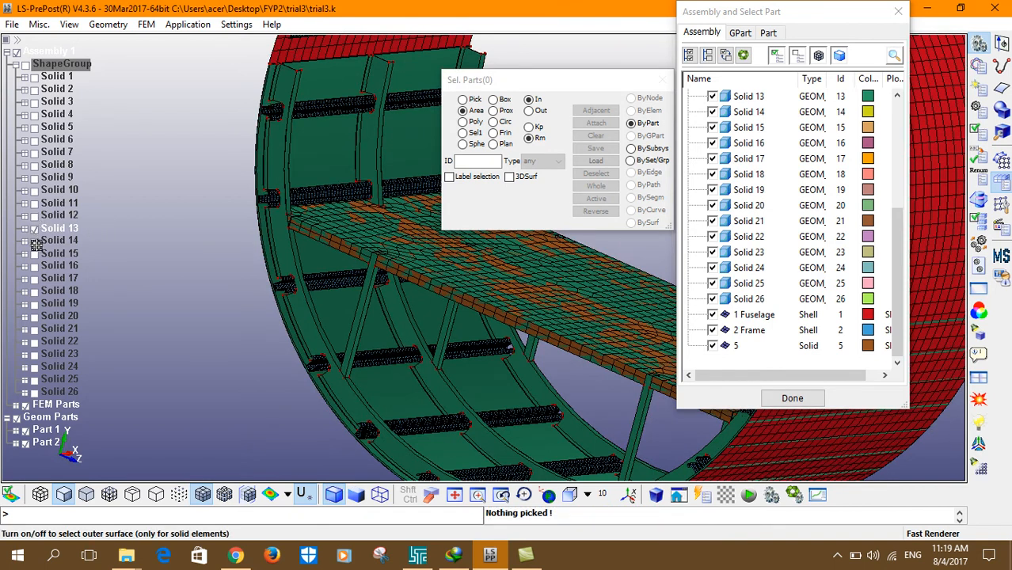
left_click(35, 241)
scroll(269, 285, "down", 4)
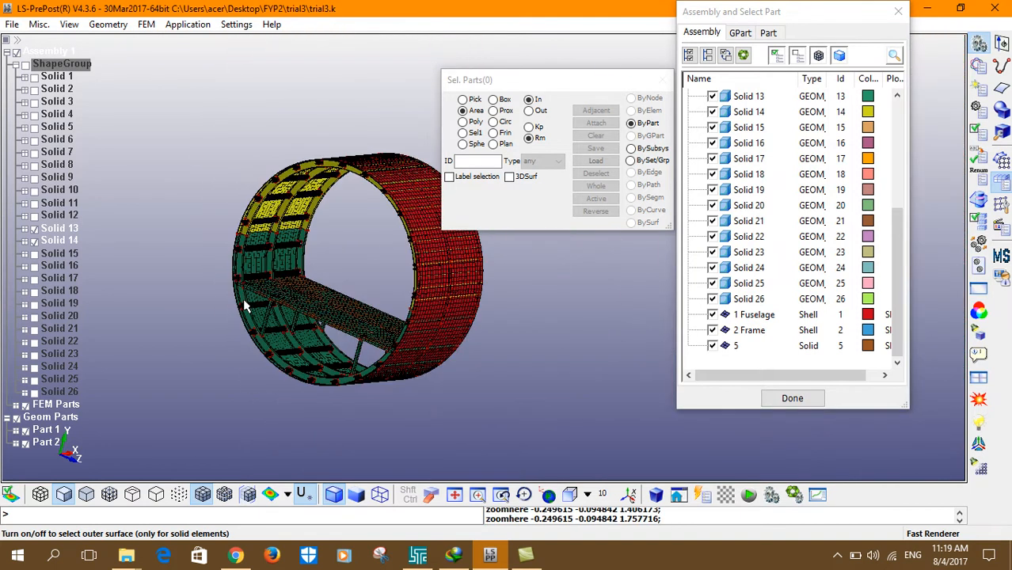
scroll(285, 297, "up", 6)
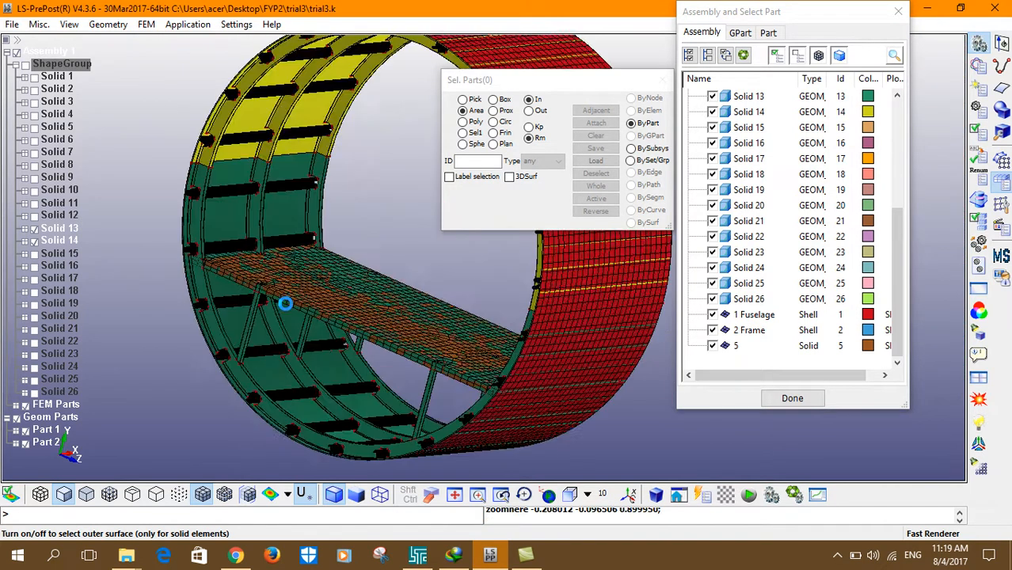
middle_click_drag(289, 307, 278, 220, "shift")
scroll(291, 261, "down", 1)
right_click_drag(291, 259, 273, 195, "shift")
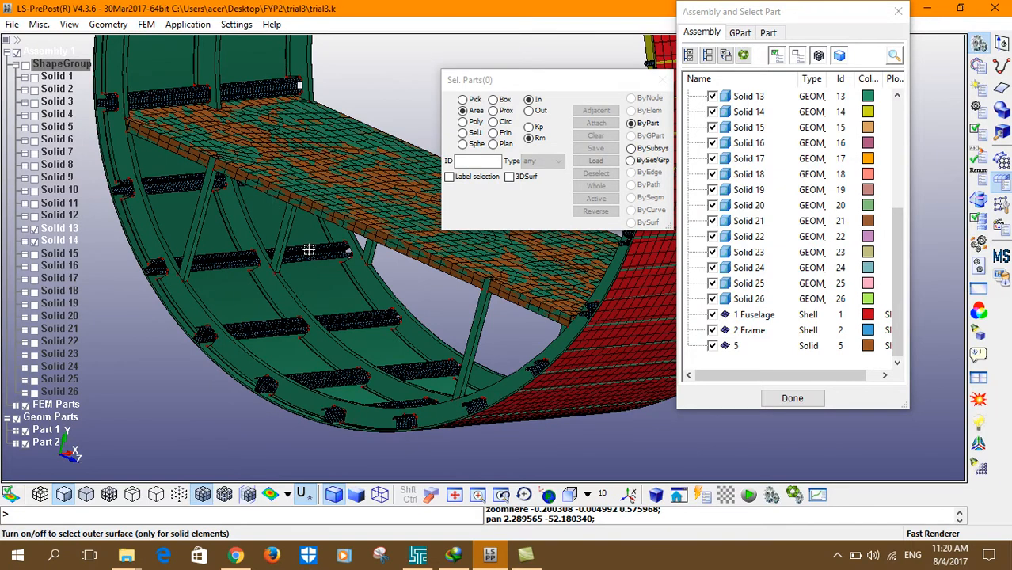
Hide the Fuselage, Frame and part 5 meshes so that only the geometry of Solid 13 and Solid 14 is displayed.
left_click(768, 32)
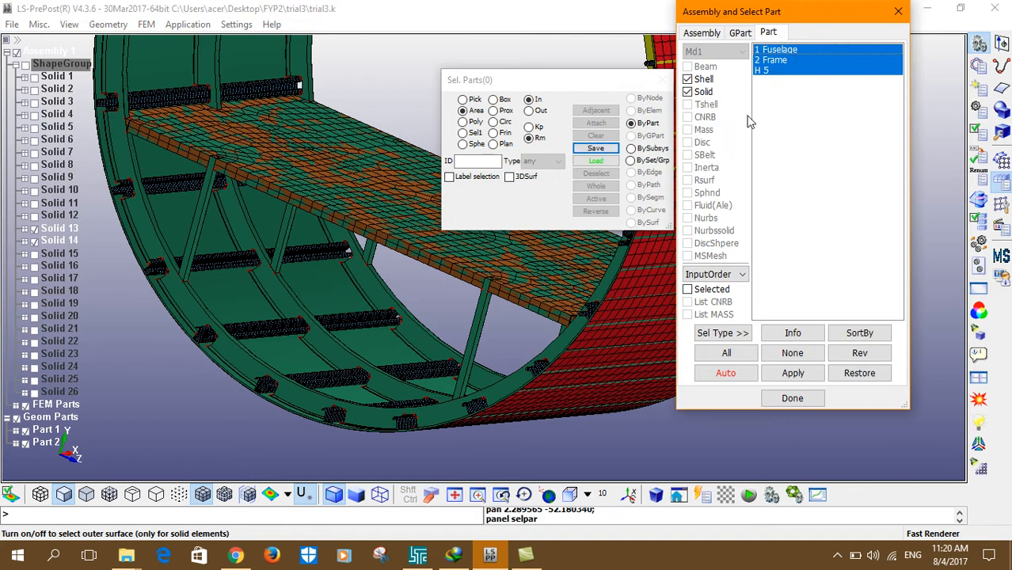
left_click(760, 73)
left_click(760, 62)
left_click(760, 52)
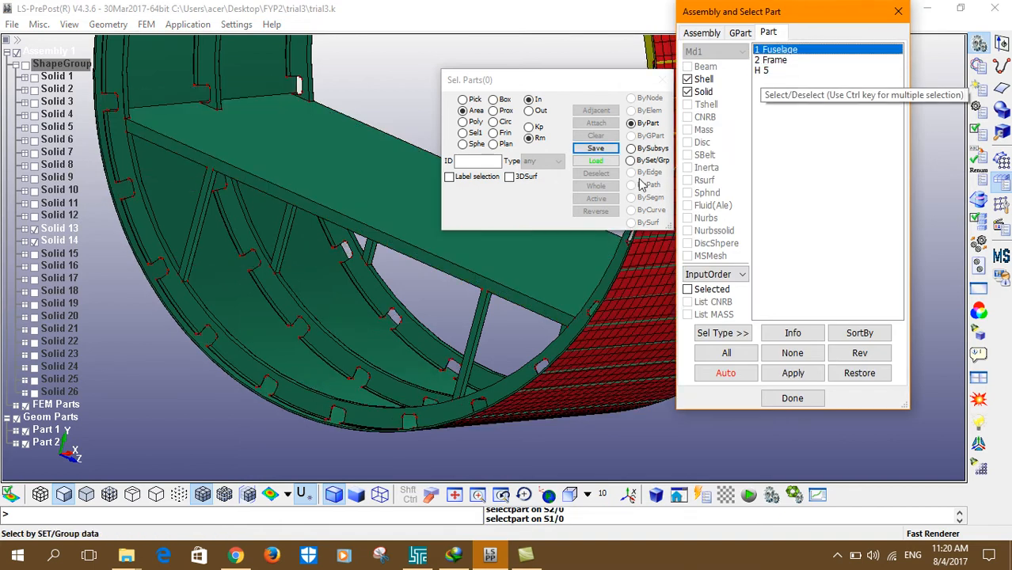
left_click(793, 354)
Examine the notched ring frames in the unmeshed geometry and where the upper and lower fuselage halves meet.
scroll(396, 325, "down", 3)
left_click_drag(340, 310, 294, 179, "shift")
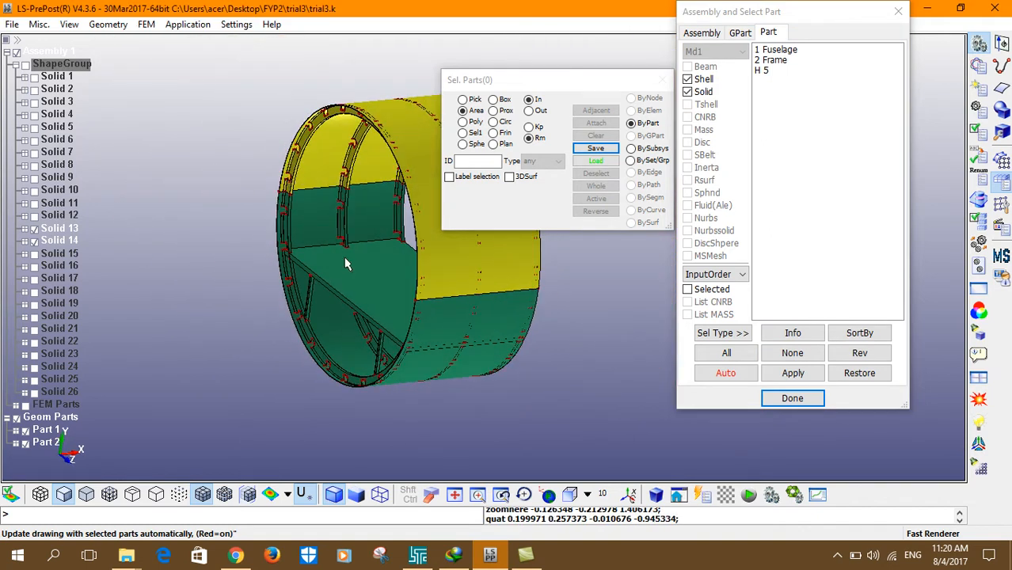
scroll(328, 309, "up", 5)
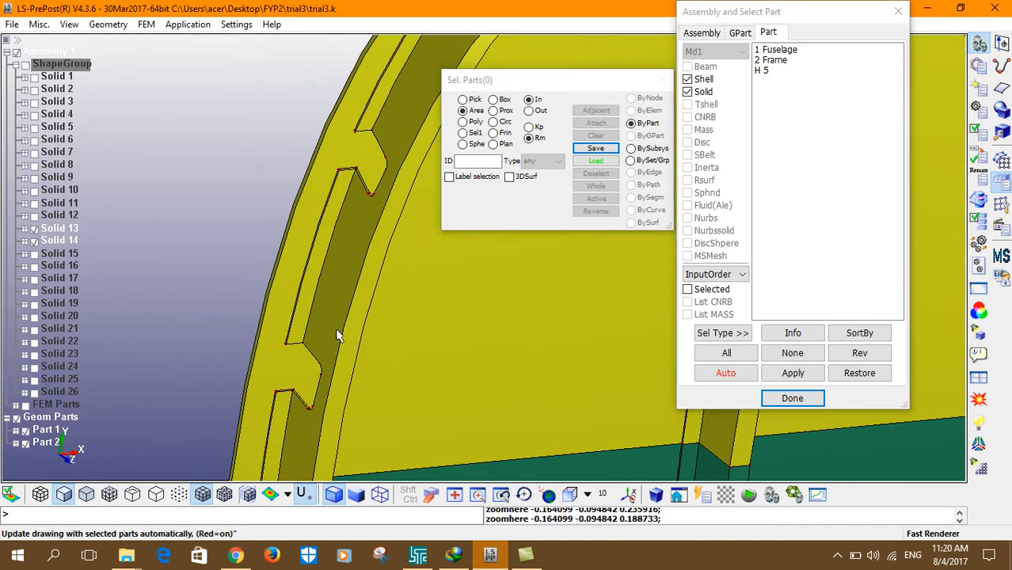
scroll(336, 335, "down", 3)
scroll(338, 336, "down", 1)
middle_click_drag(338, 336, 343, 234, "shift")
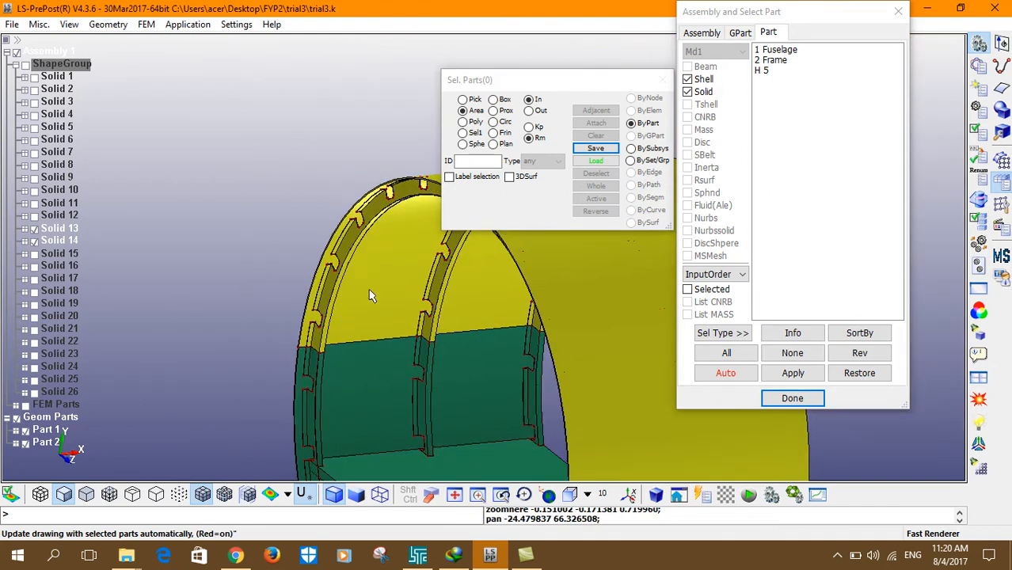
scroll(349, 301, "up", 4)
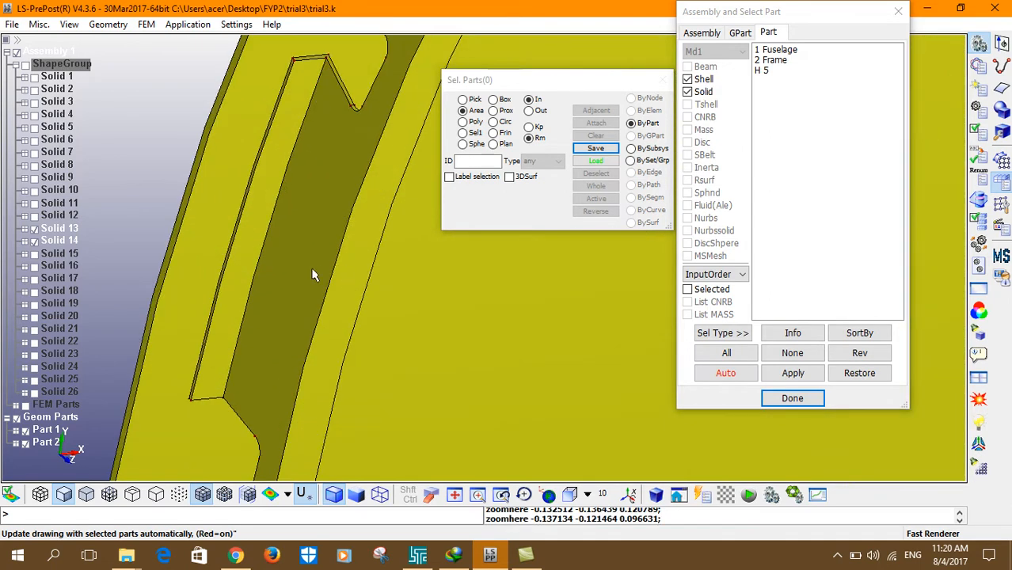
scroll(313, 273, "down", 3)
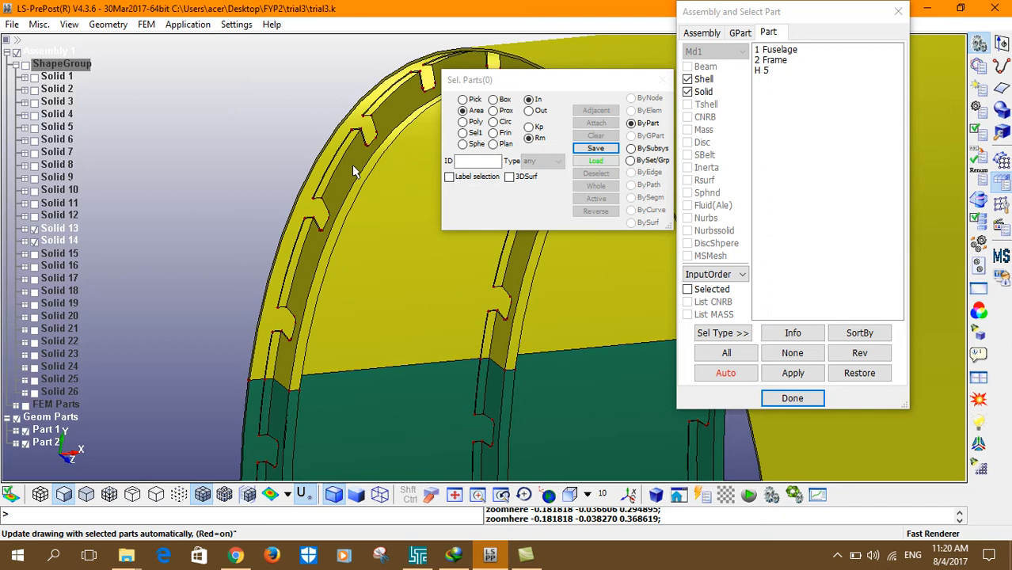
scroll(439, 266, "down", 3)
left_click_drag(447, 276, 396, 291, "shift")
middle_click_drag(645, 333, 467, 320, "shift")
scroll(445, 305, "up", 3)
left_click_drag(423, 335, 355, 353, "shift")
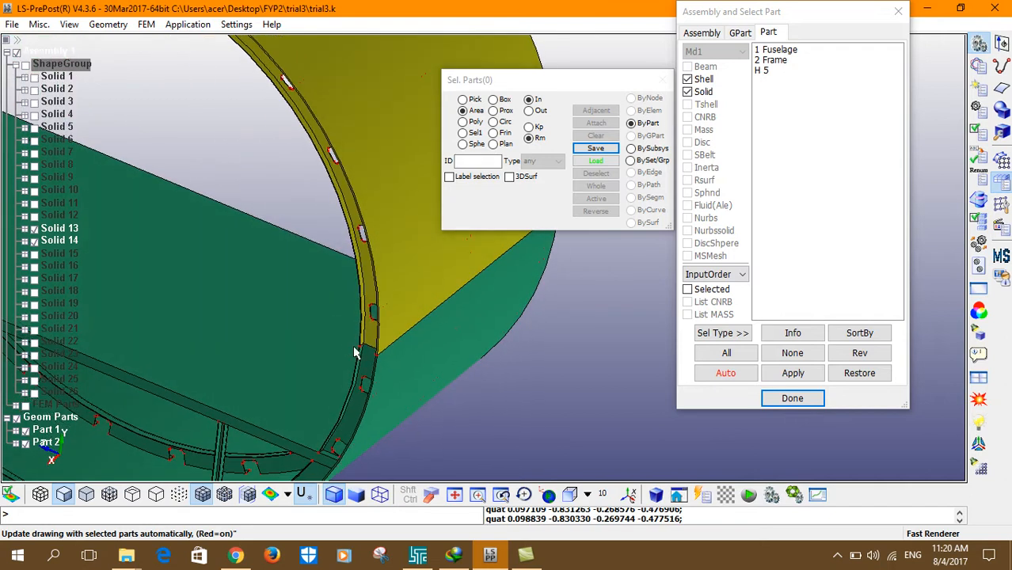
Hide Solid 13 and view the inside of Solid 14 with its three notched ring frames.
left_click(34, 228)
left_click_drag(281, 334, 472, 190, "shift")
middle_click_drag(314, 245, 254, 277, "shift")
left_click_drag(254, 277, 319, 277, "shift")
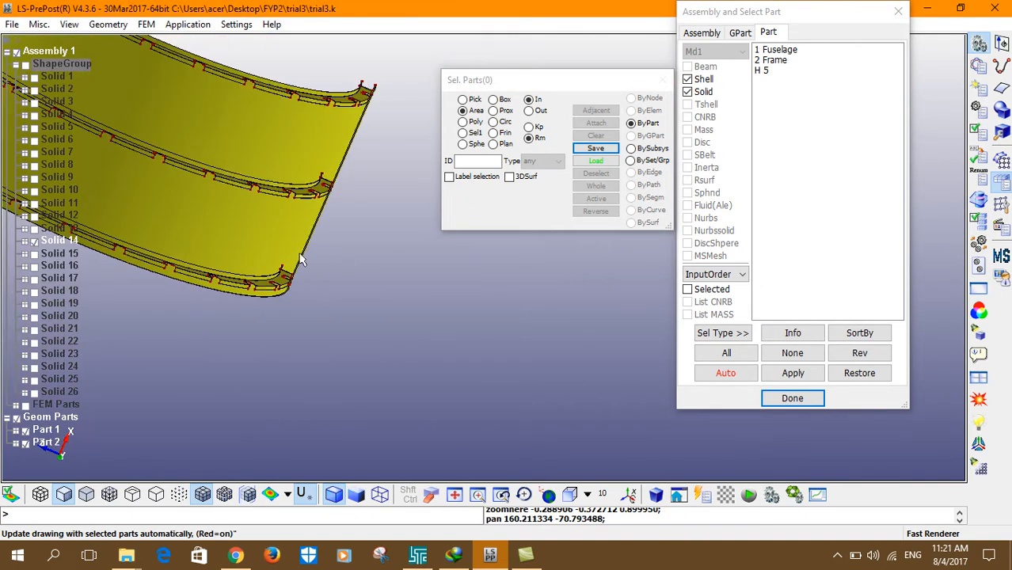
scroll(285, 301, "up", 2)
scroll(281, 301, "down", 2)
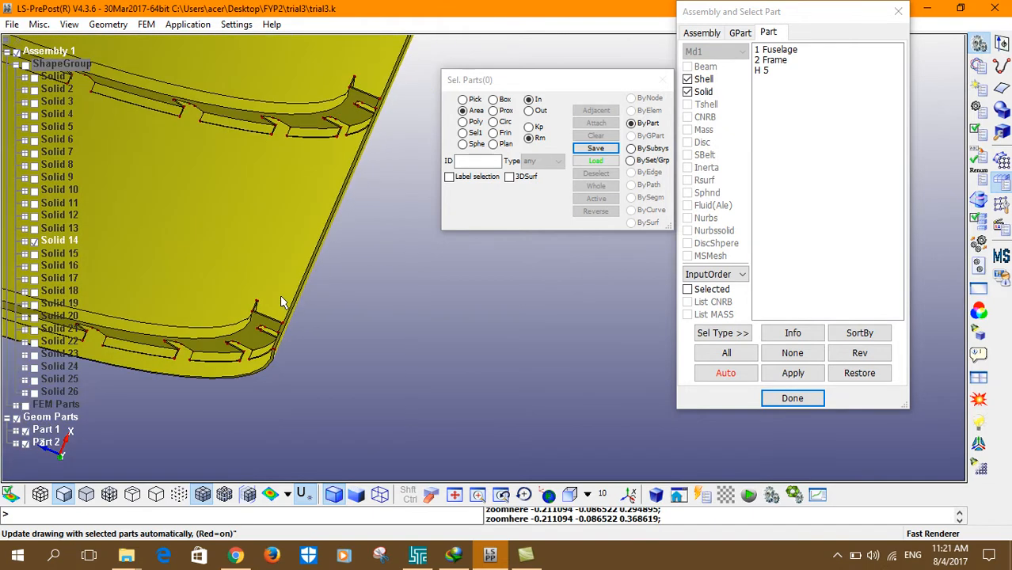
left_click_drag(246, 251, 336, 178, "shift")
middle_click_drag(246, 208, 285, 225, "shift")
scroll(362, 246, "down", 8)
middle_click_drag(347, 208, 369, 223, "shift")
Show solid part 5 against the Solid 14 geometry for comparison, and hide it again.
left_click(762, 71)
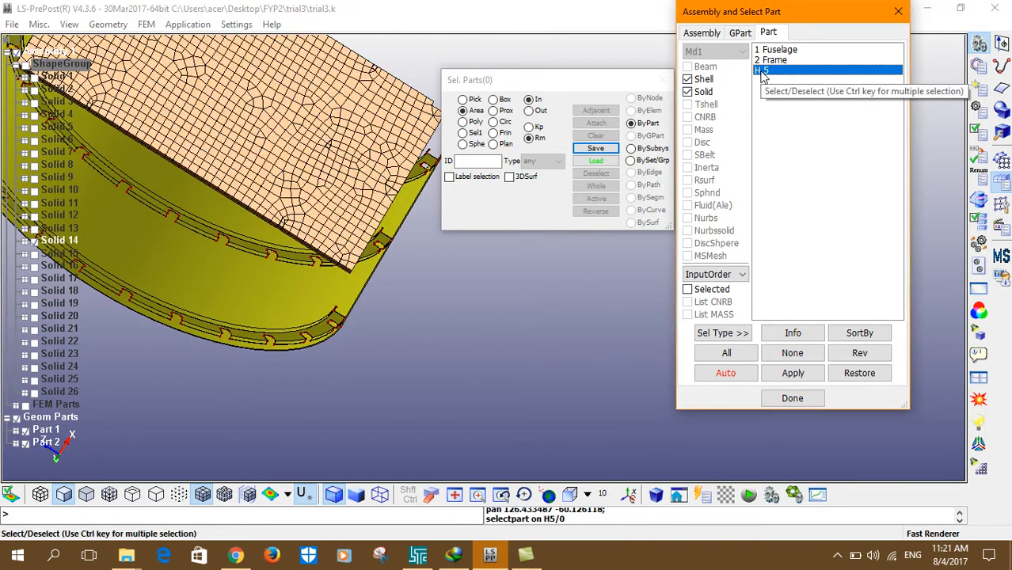
left_click(762, 71)
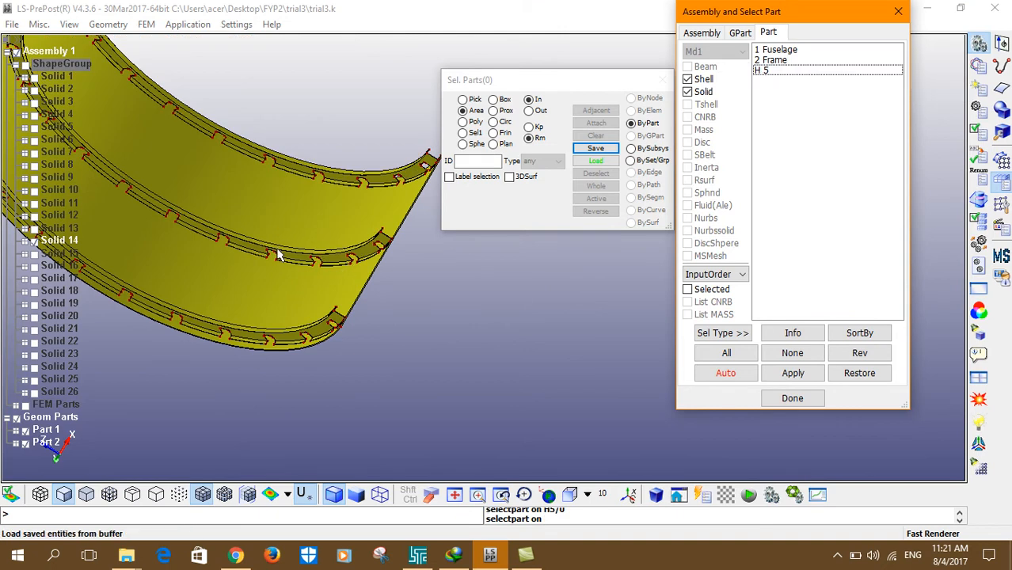
Start auto meshing and select the notched web and inner flange faces of the nearest ring frame in Solid 14.
middle_click_drag(275, 254, 310, 308, "shift")
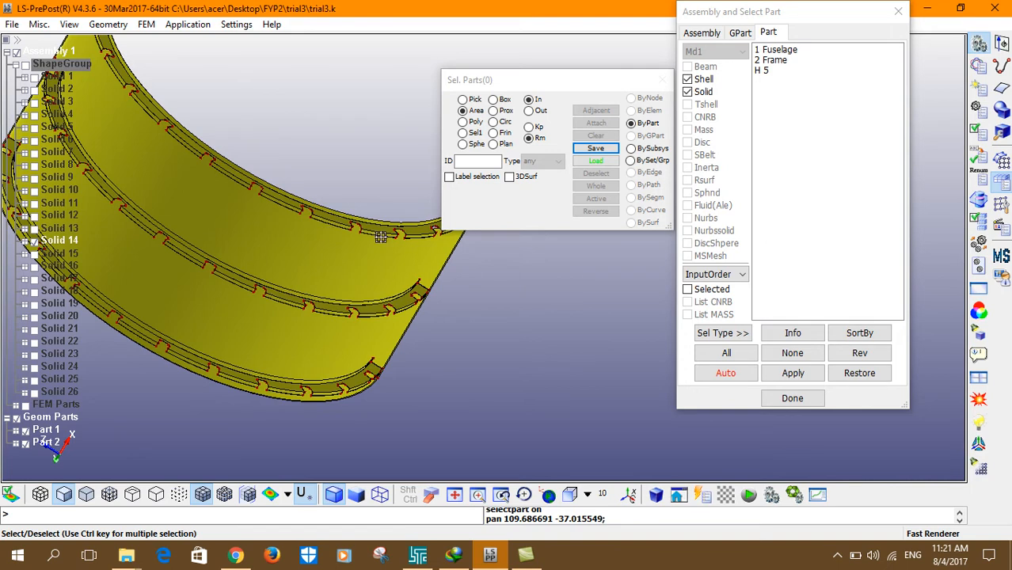
left_click(980, 68)
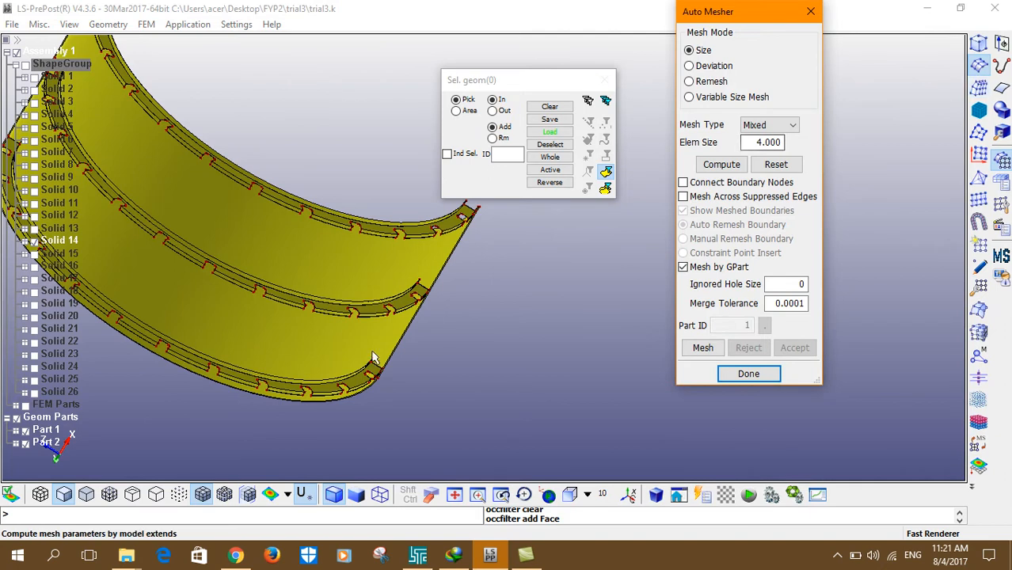
scroll(377, 352, "up", 3)
scroll(291, 346, "up", 2)
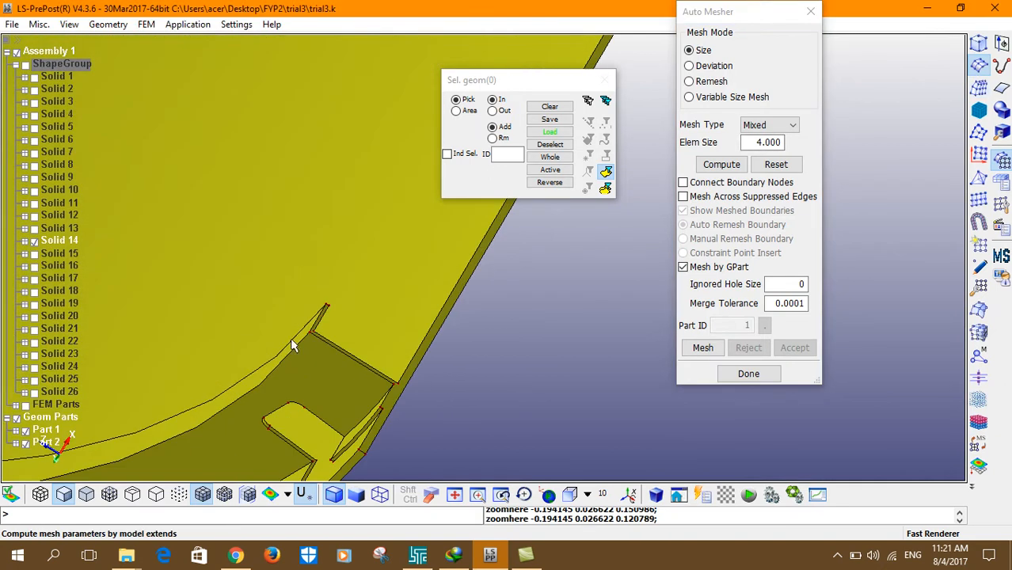
left_click(318, 383)
scroll(309, 348, "down", 5)
scroll(341, 315, "up", 3)
left_click(370, 298)
scroll(379, 305, "down", 5)
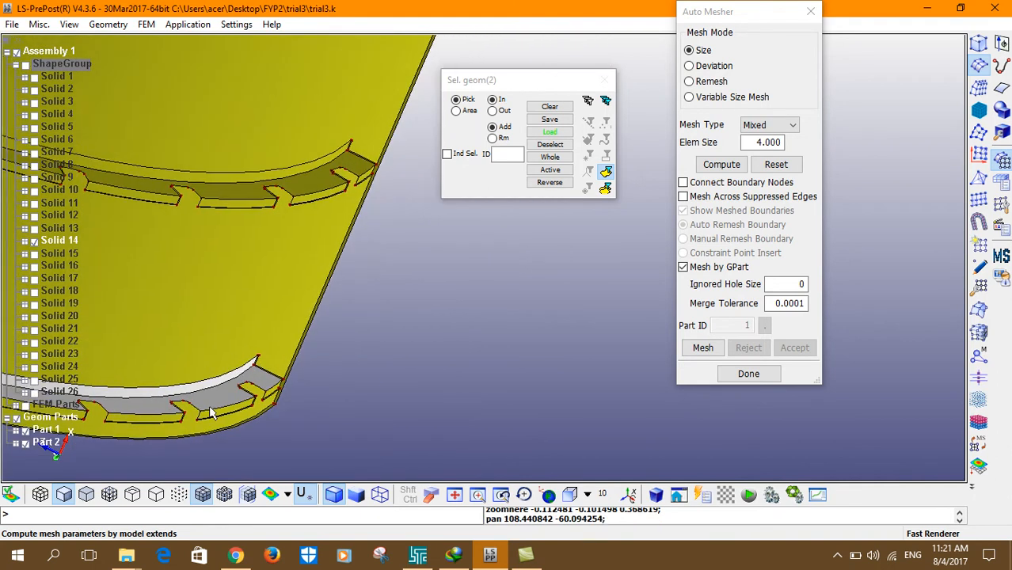
Add the notched web and inner flange faces of the other two Solid 14 ring frames to the mesh selection.
scroll(385, 84, "up", 3)
middle_click_drag(279, 340, 382, 161)
left_click(300, 257)
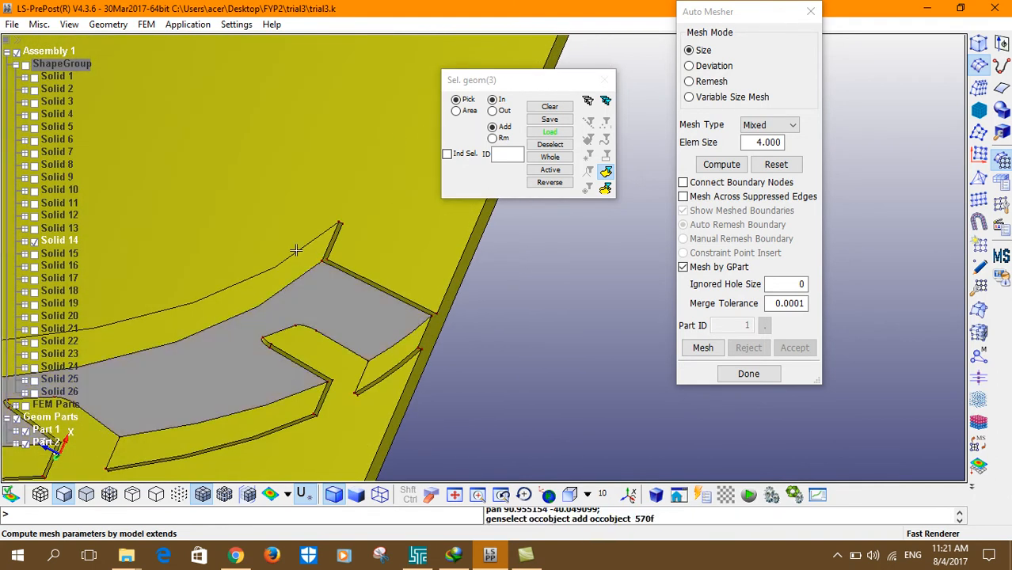
left_click(311, 261)
scroll(313, 262, "down", 6)
right_click_drag(354, 192, 283, 324, "shift")
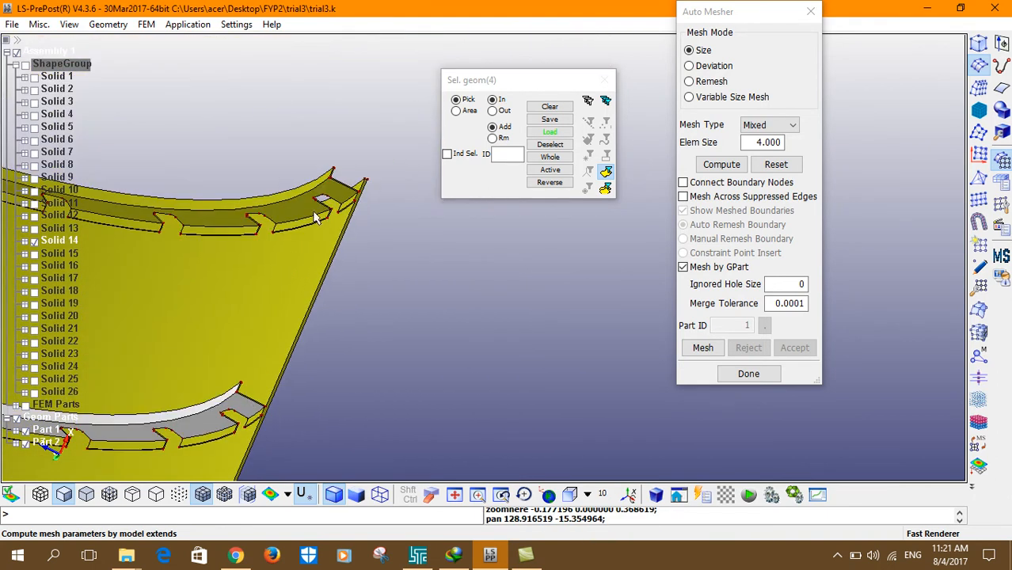
scroll(322, 190, "up", 4)
left_click(365, 188)
left_click(330, 158)
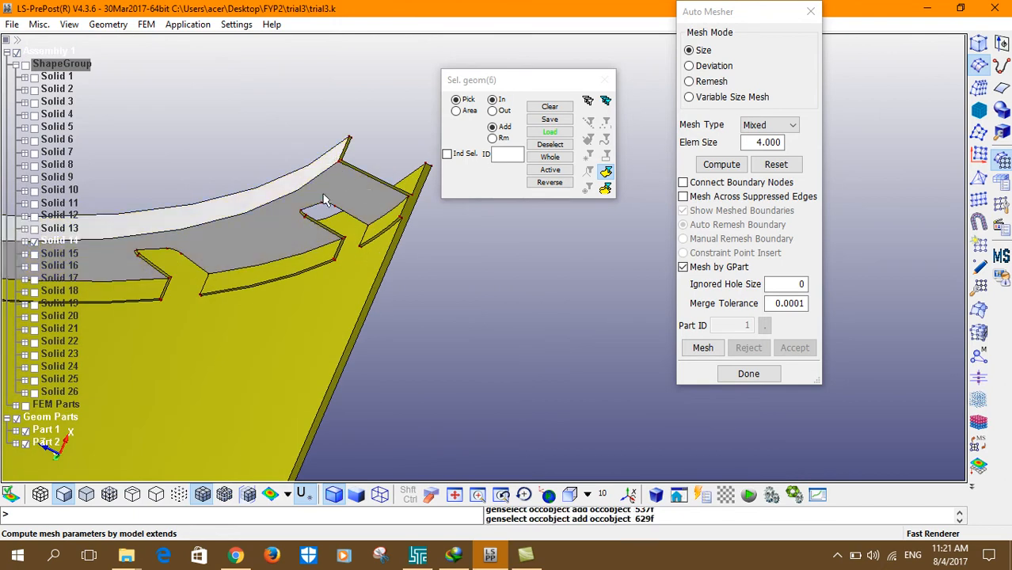
scroll(323, 209, "down", 2)
scroll(321, 204, "down", 3)
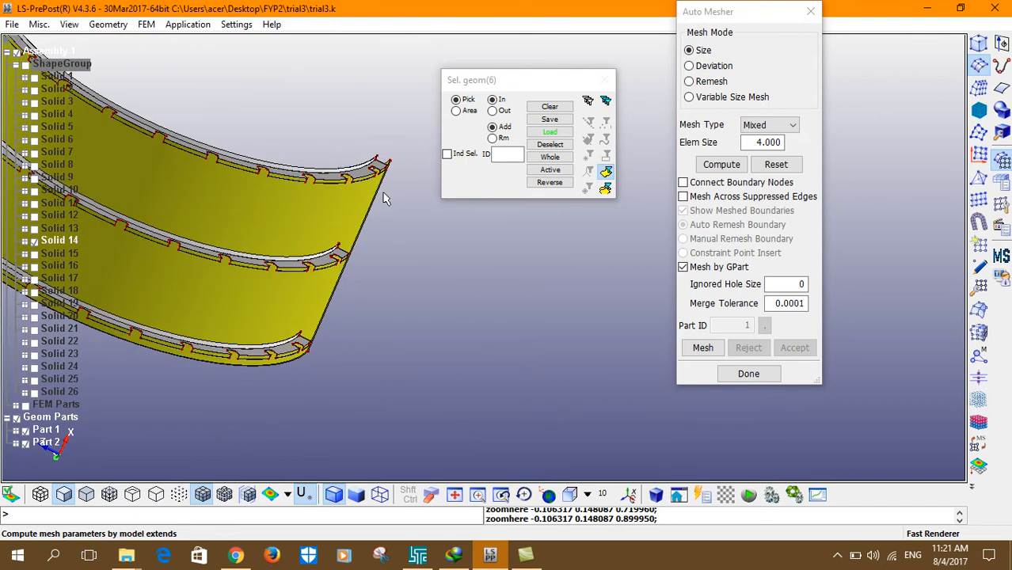
Generate a mixed mesh with element size 4.000 on the selected Solid 14 frame faces and accept it.
left_click(703, 348)
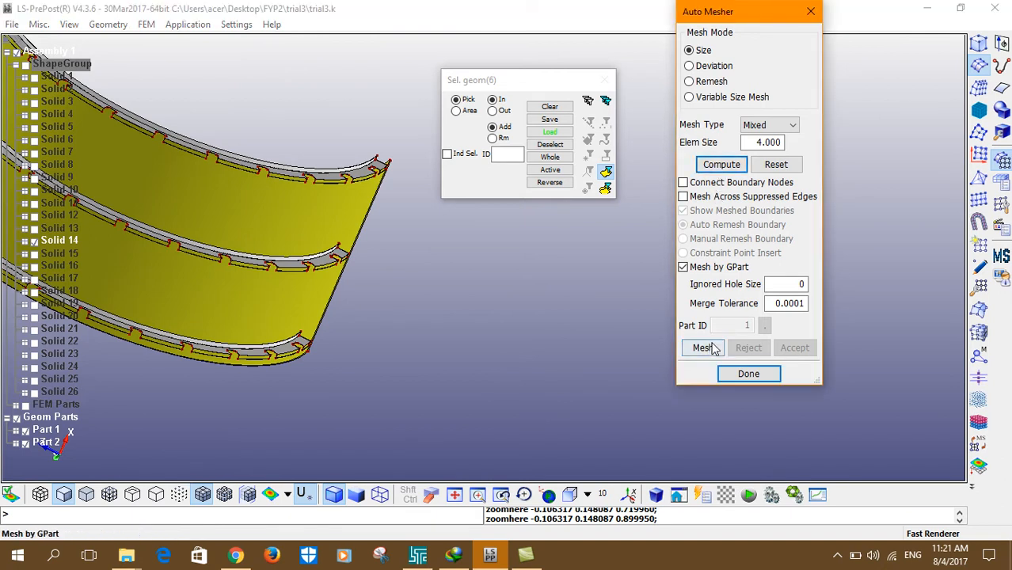
left_click(794, 348)
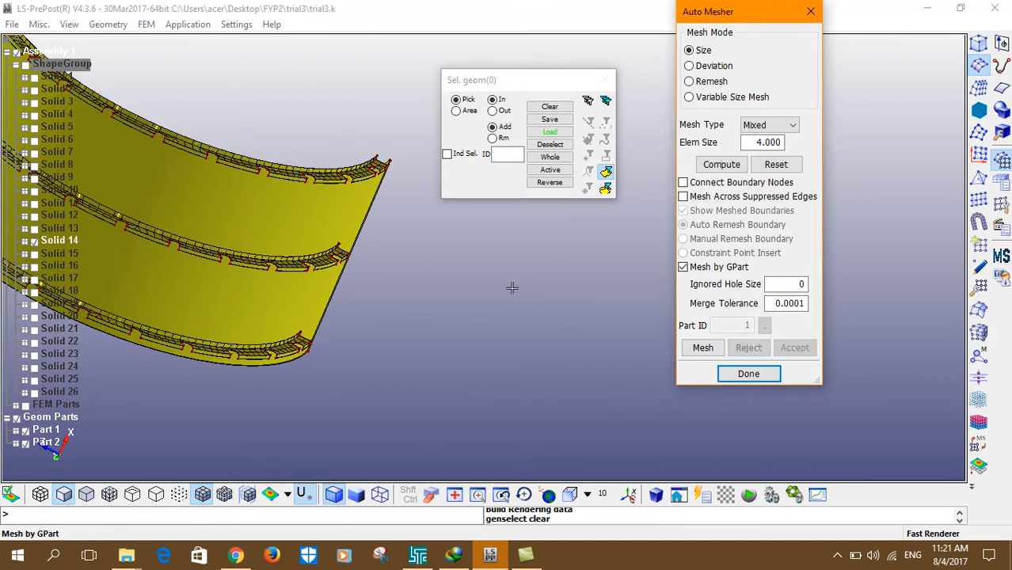
scroll(381, 247, "up", 3)
scroll(284, 253, "up", 2)
middle_click_drag(284, 254, 300, 272)
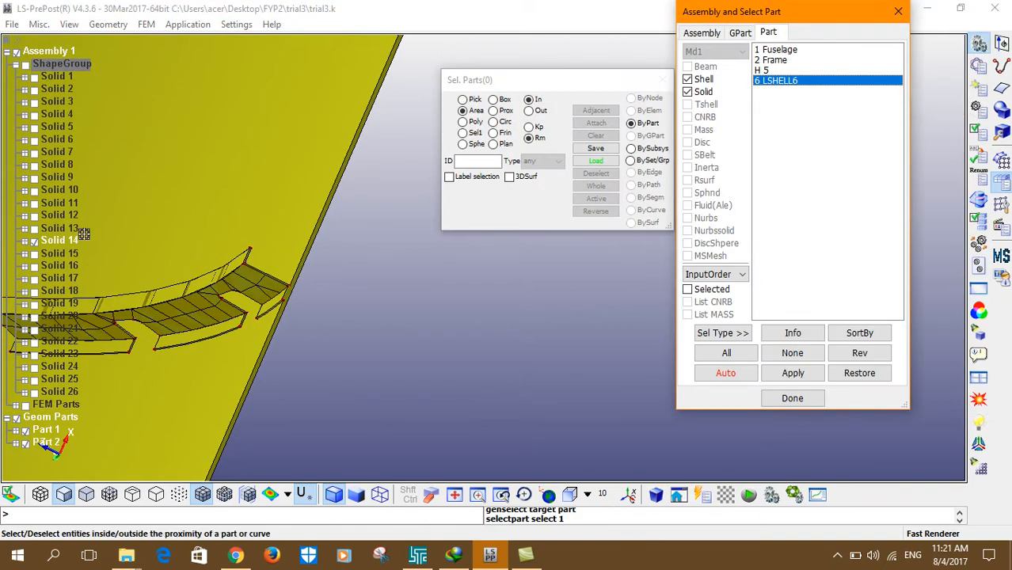
Show the Solid 13 geometry beside the new frame mesh and hide Solid 14.
left_click(29, 232)
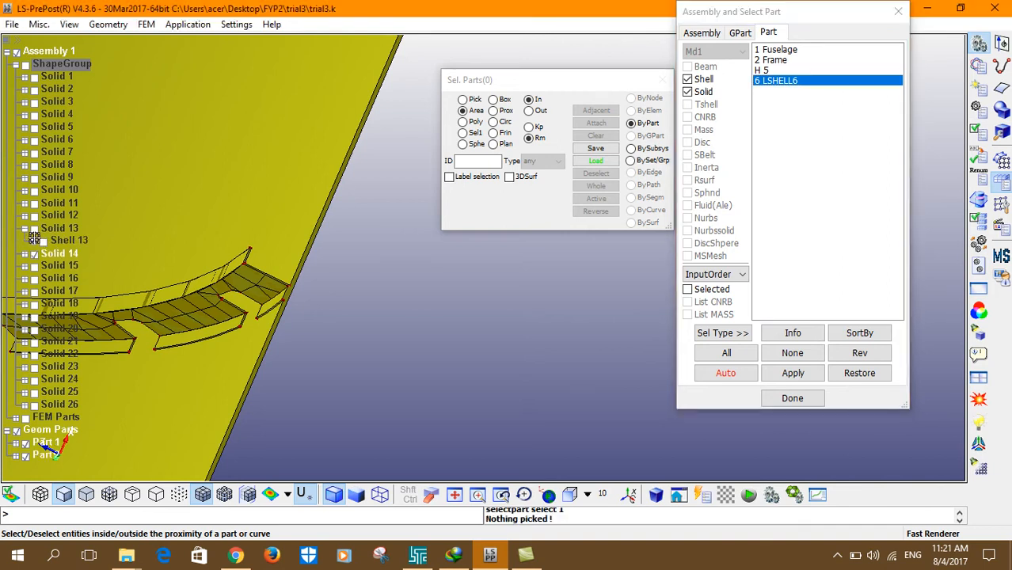
left_click(37, 231)
scroll(252, 269, "down", 10)
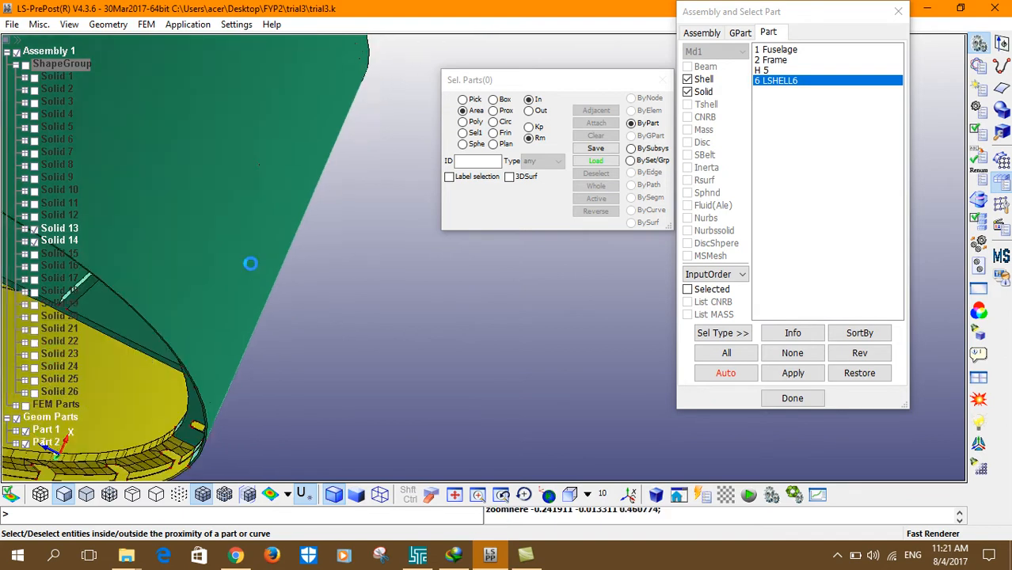
left_click_drag(161, 282, 71, 242, "shift")
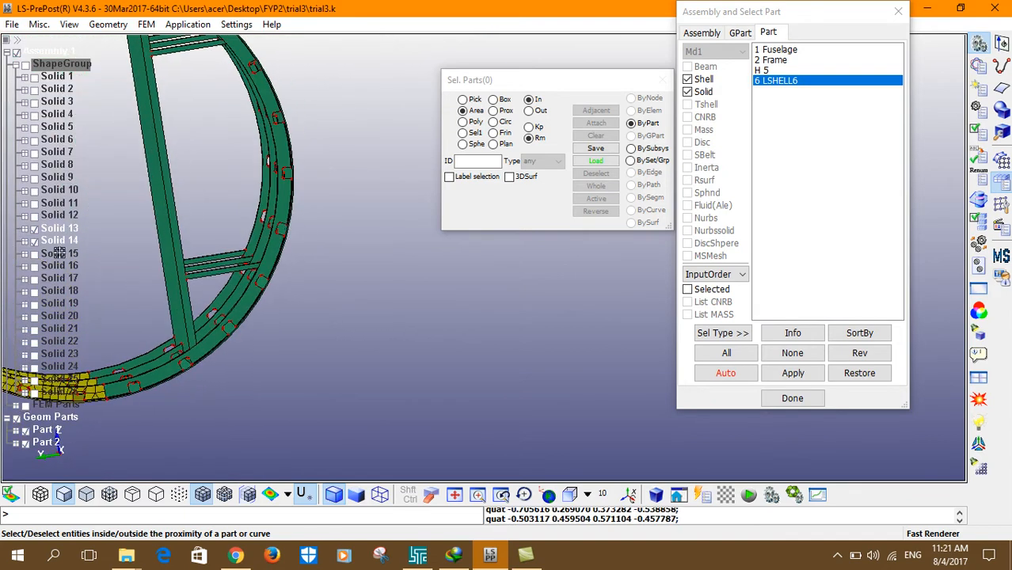
left_click(35, 240)
Examine the junction between the meshed upper ring frames and the unmeshed notched frames of Solid 13.
left_click_drag(116, 292, 217, 254, "shift")
scroll(247, 313, "up", 5)
scroll(247, 316, "up", 4)
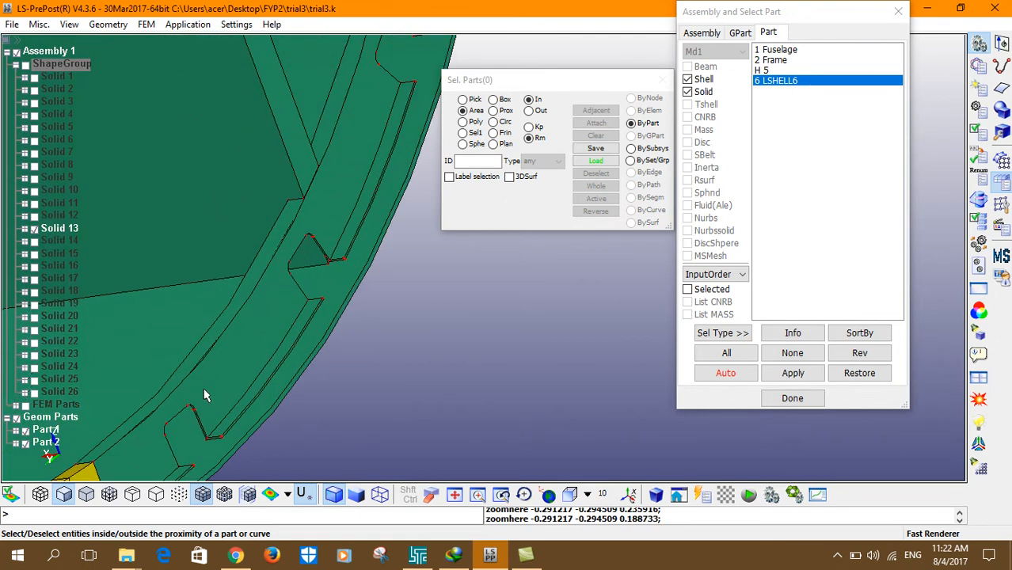
middle_click_drag(267, 308, 355, 235, "ctrl")
left_click_drag(258, 323, 369, 305, "ctrl")
left_click_drag(303, 276, 180, 287, "ctrl")
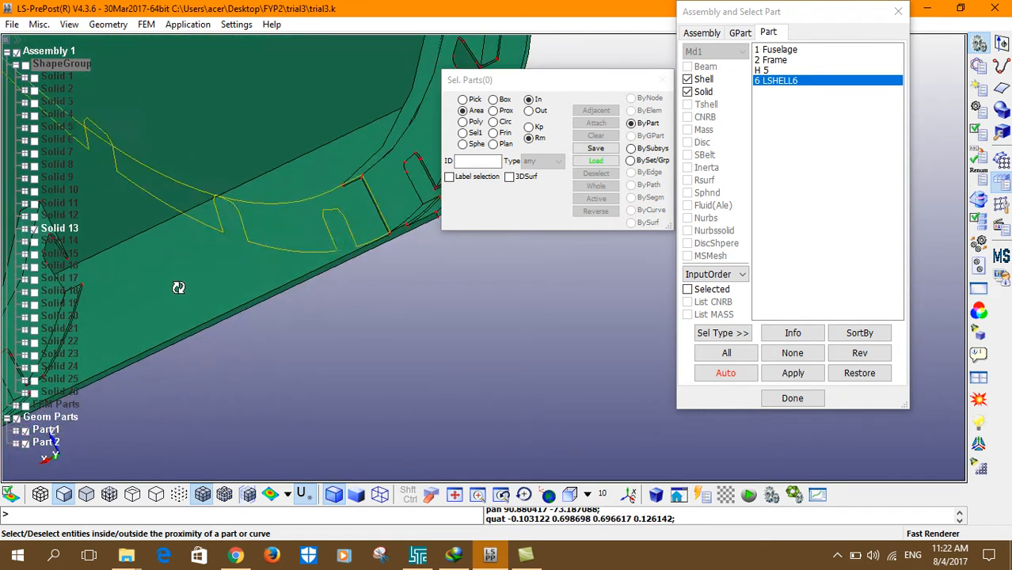
left_click_drag(398, 273, 283, 262, "ctrl")
middle_click_drag(345, 213, 338, 314, "ctrl")
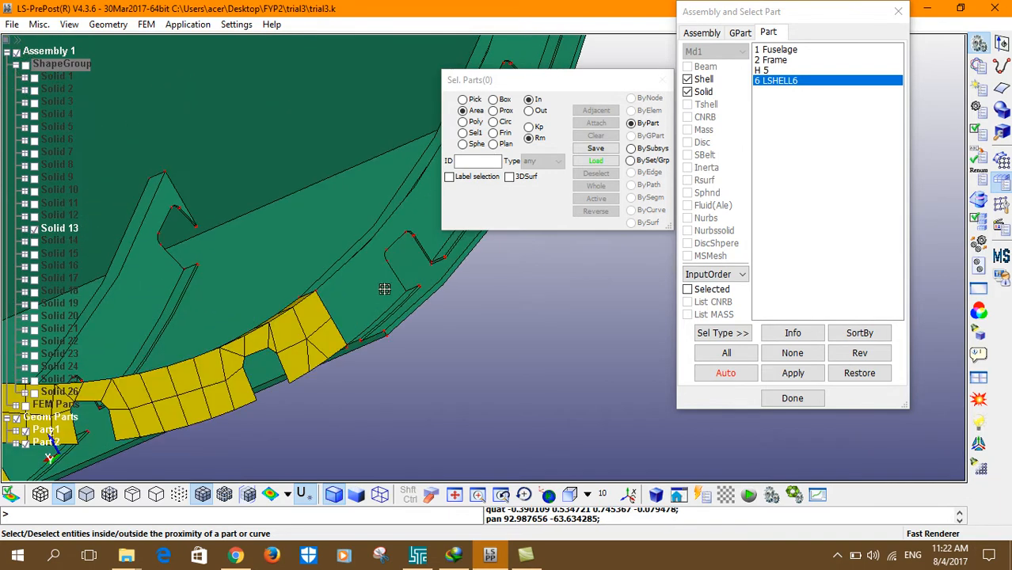
Start auto meshing again and select the web and inner flange faces of the first Solid 13 ring frame.
left_click(898, 11)
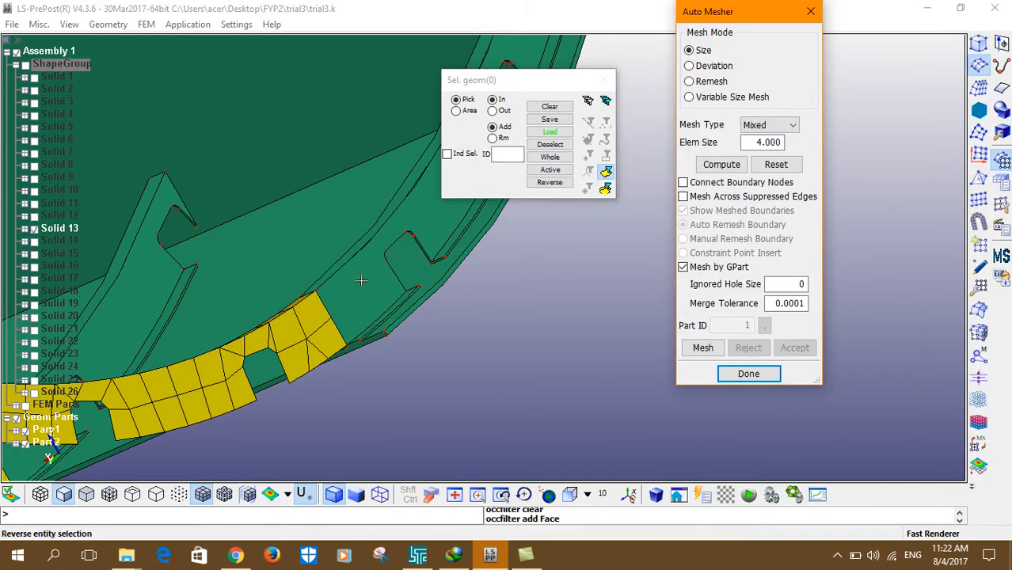
left_click(347, 269)
left_click_drag(475, 170, 476, 264, "ctrl")
scroll(459, 251, "down", 4)
left_click_drag(404, 208, 436, 230, "ctrl")
scroll(432, 228, "up", 5)
left_click(428, 235)
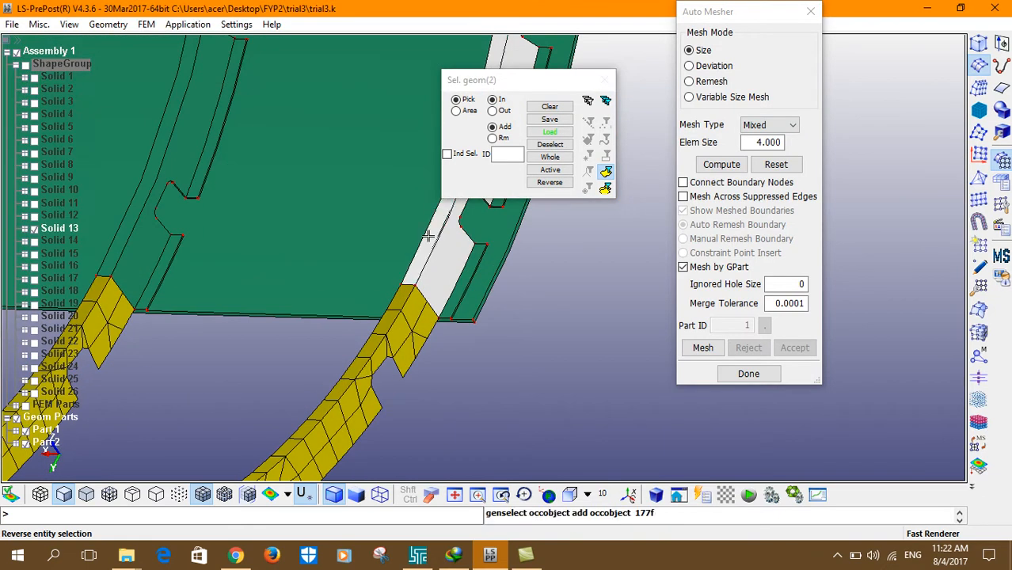
Add the web and inner flange faces of the remaining two Solid 13 ring frames to the mesh selection.
scroll(158, 219, "up", 4)
left_click(148, 257)
left_click(106, 210)
scroll(107, 211, "down", 5)
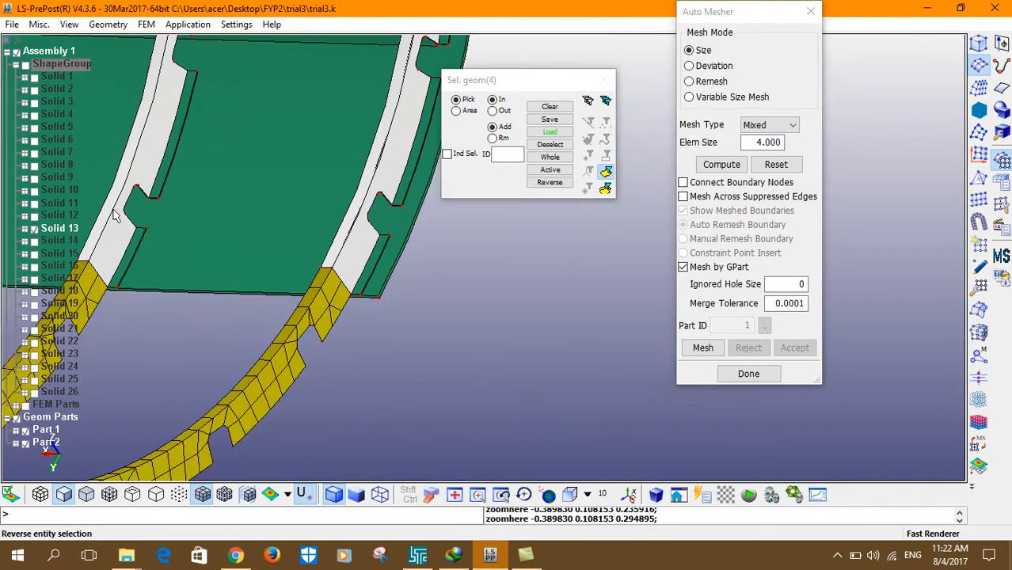
right_click_drag(202, 291, 490, 440, "ctrl")
left_click(206, 254)
left_click(190, 228)
scroll(468, 340, "down", 5)
Mesh the selected Solid 13 frame faces with mixed elements of size 4.000 and accept the result.
left_click(701, 349)
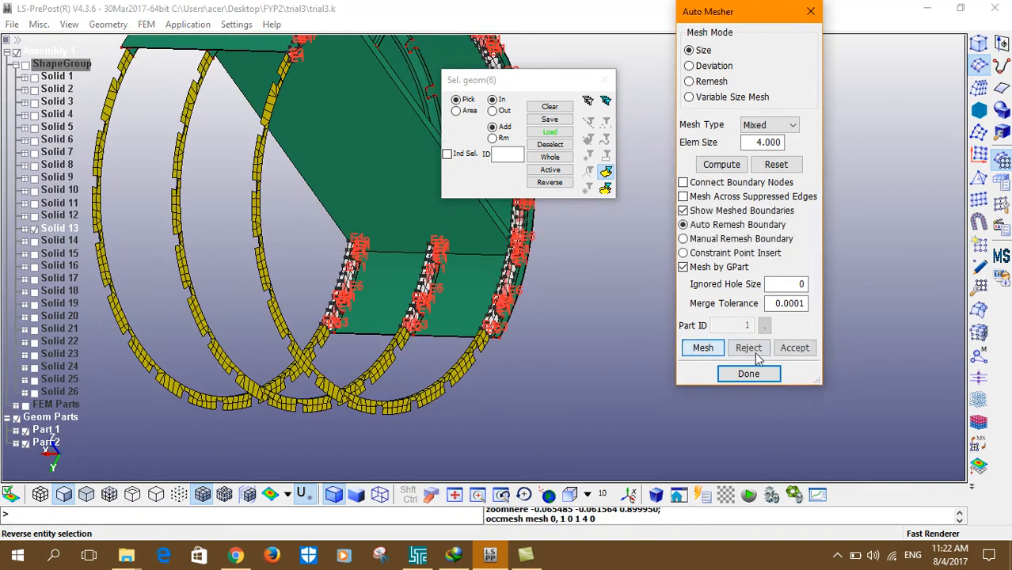
left_click(792, 348)
scroll(402, 264, "up", 5)
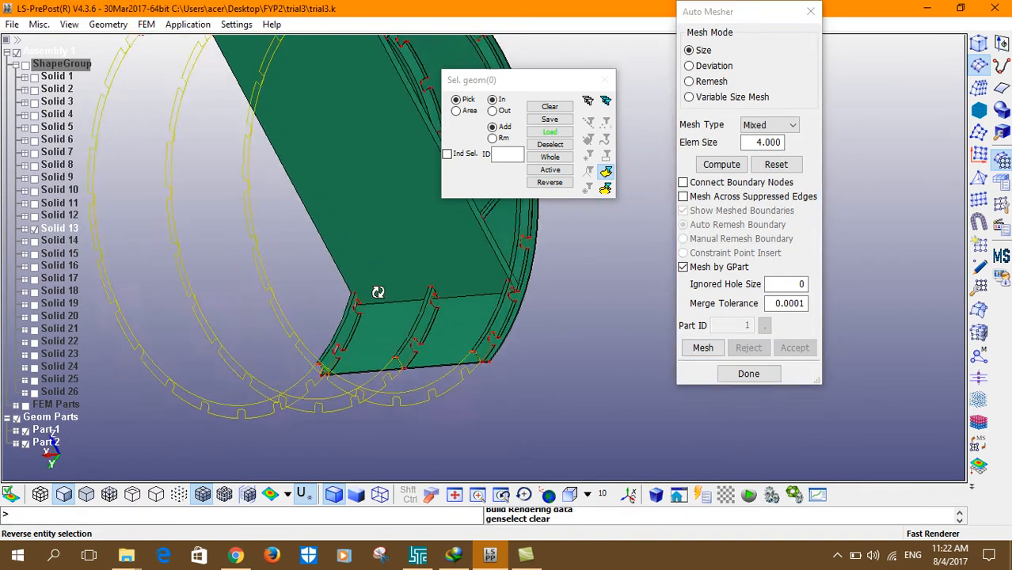
middle_click_drag(402, 264, 308, 281, "shift")
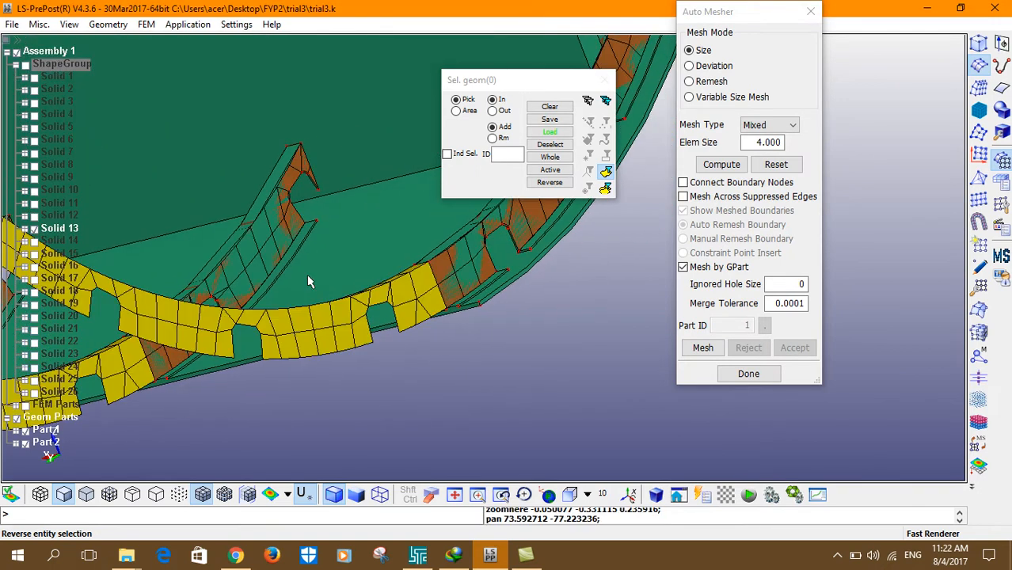
Clear the part display and show Fuselage, Frame, part 5, LSHELL6 and LSHELL7 together.
key("F2")
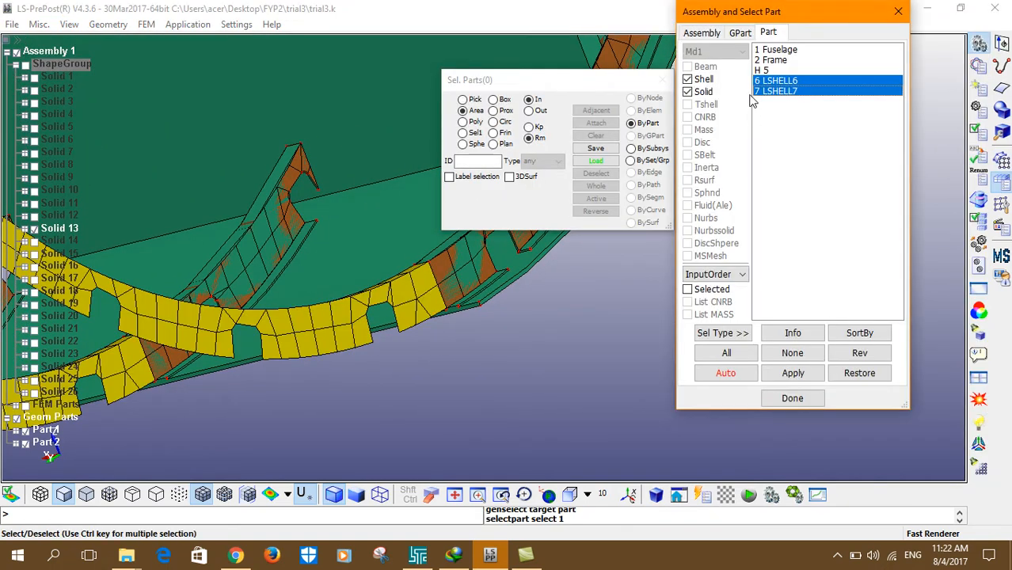
left_click(794, 354)
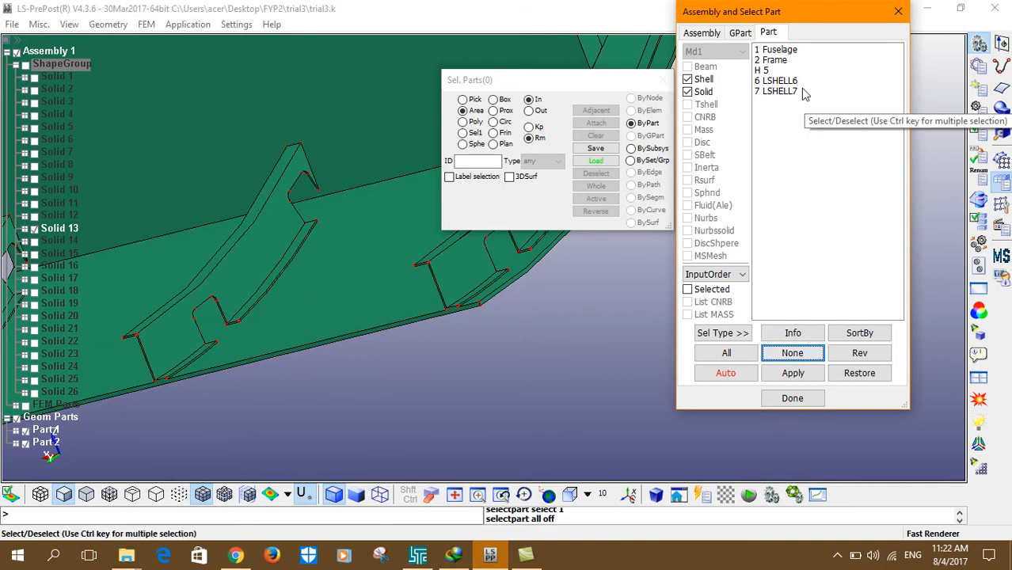
left_click(770, 71)
left_click_drag(768, 82, 775, 105)
left_click(771, 50, "ctrl")
left_click(769, 61, "ctrl")
left_click(769, 71, "ctrl")
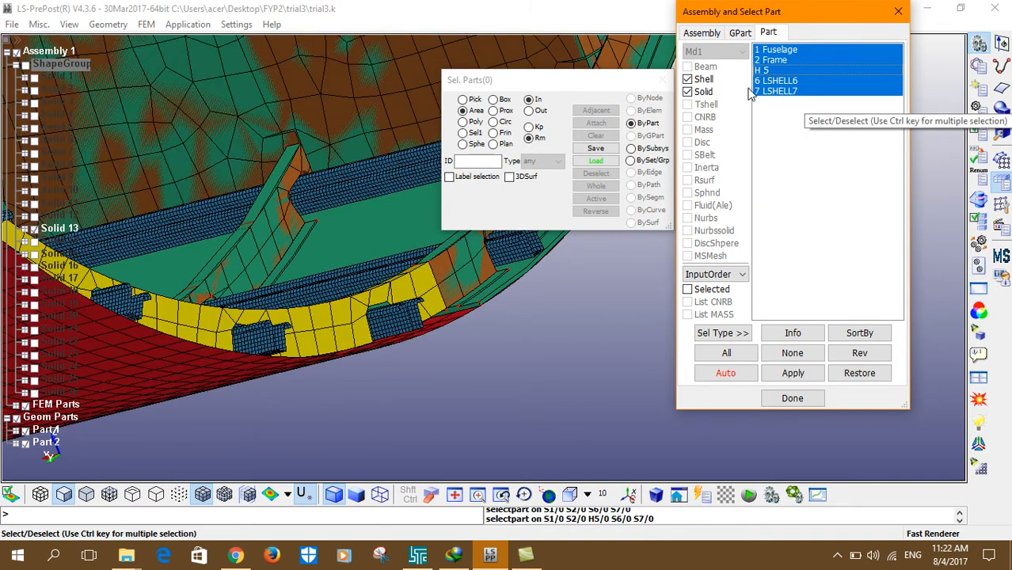
Hide the Solid 13 geometry and display all the meshed parts, including part 5 and LSHELL6.
left_click(26, 232)
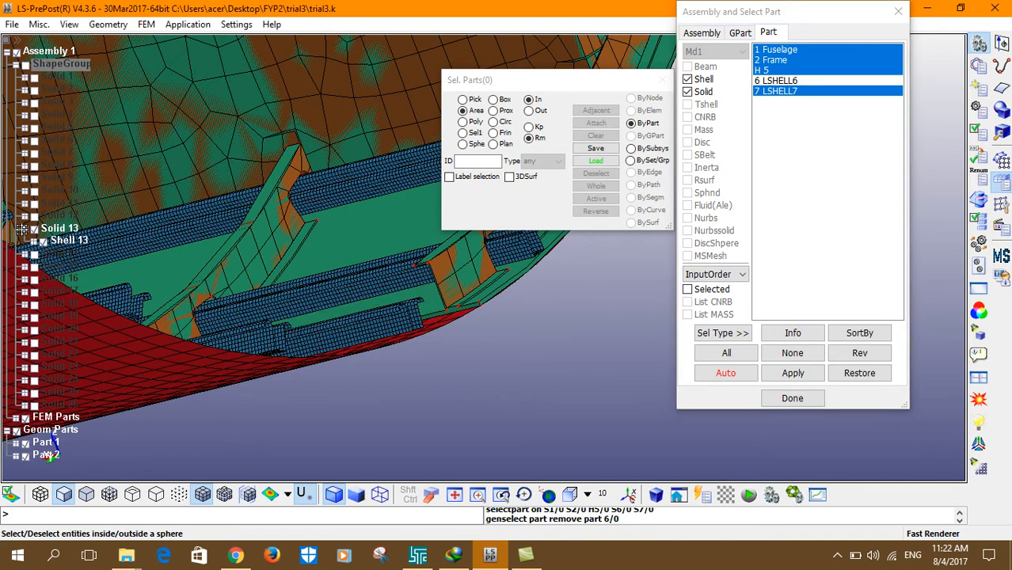
left_click(25, 231)
left_click(35, 232)
scroll(165, 269, "down", 2)
scroll(164, 269, "down", 5)
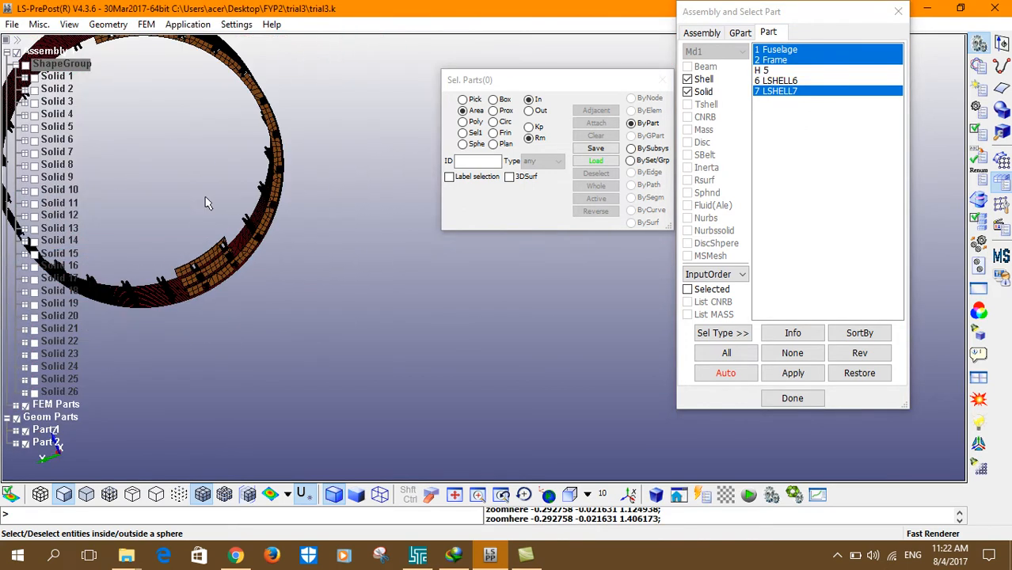
scroll(202, 233, "down", 1)
left_click(775, 81)
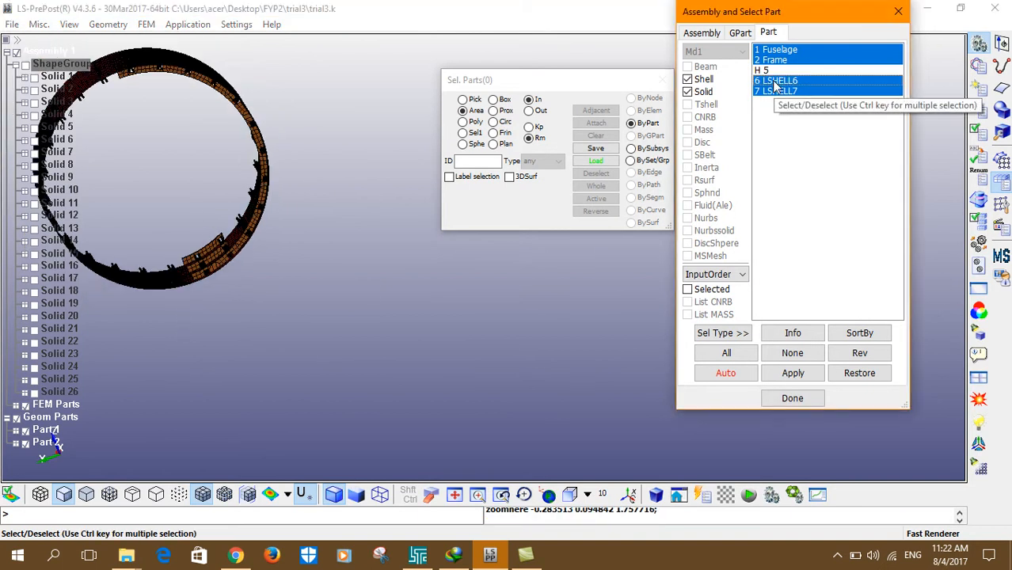
left_click(766, 71, "ctrl")
Inspect the assembled fuselage mesh from several sides, including its ring frames, stringers and floor panel.
mouse_move(185, 136)
left_mouse_down("ctrl")
mouse_move(644, 129)
mouse_move(252, 140)
mouse_move(138, 295)
mouse_move(219, 197)
mouse_move(66, 344)
mouse_move(249, 328)
left_mouse_up("ctrl")
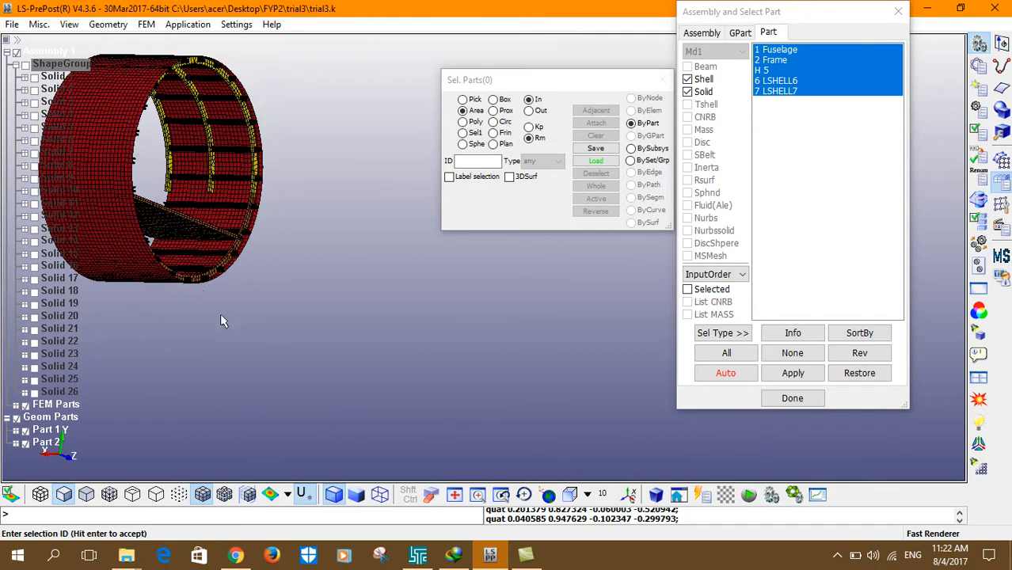
mouse_move(126, 360)
left_mouse_down("ctrl")
mouse_move(175, 226)
mouse_move(445, 226)
left_mouse_up("ctrl")
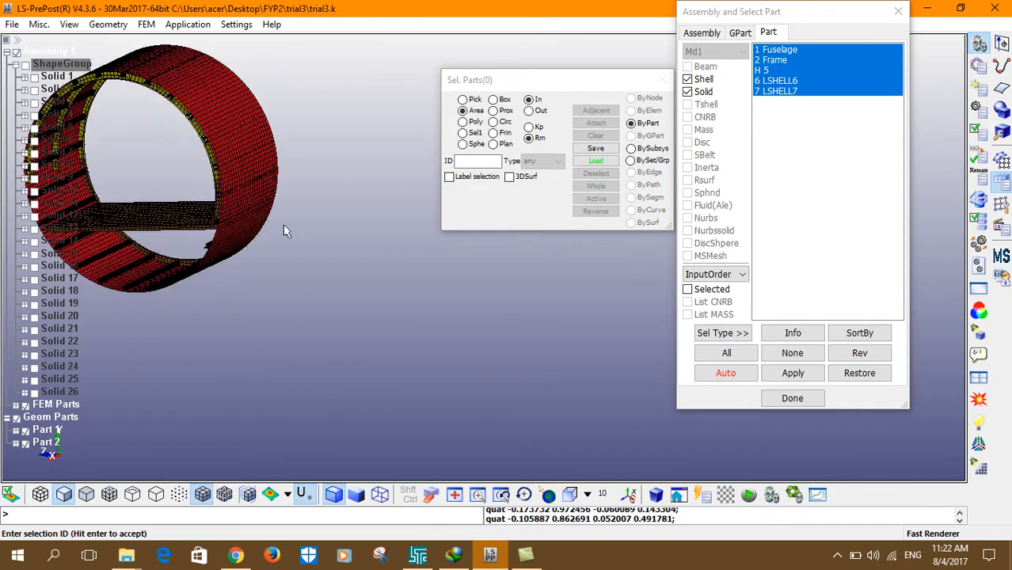
right_click_drag(153, 237, 198, 346, "ctrl")
scroll(185, 261, "up", 4, "ctrl")
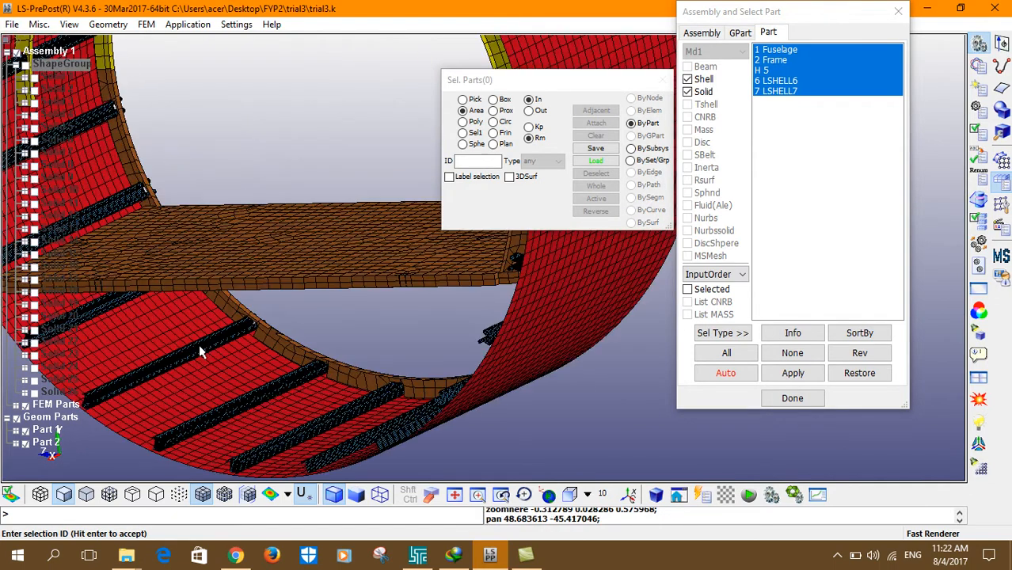
scroll(156, 270, "down", 2, "ctrl")
right_click_drag(157, 270, 243, 243, "ctrl")
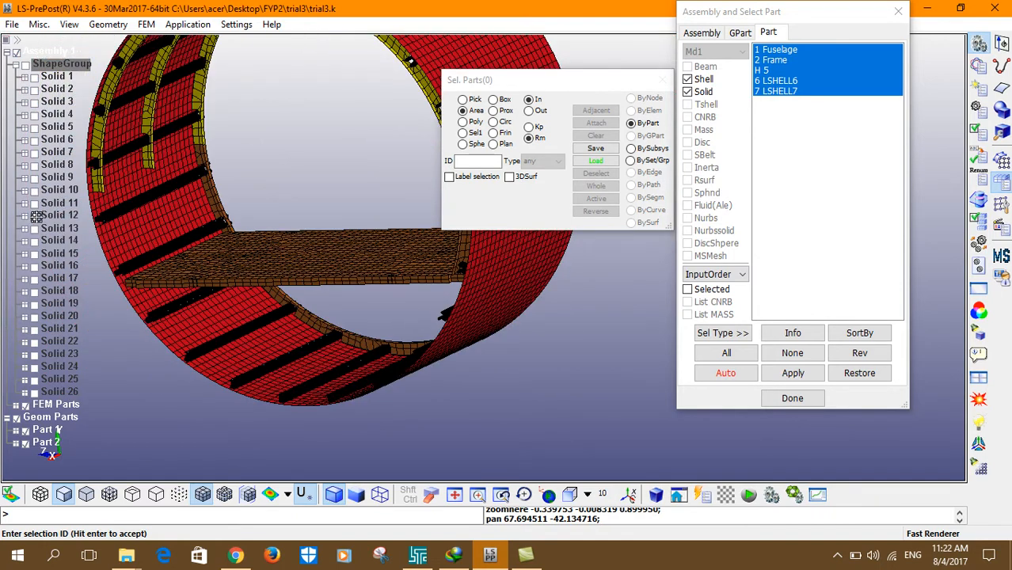
Show Solid 13 with the meshed parts and view the struts beneath the floor panel.
left_click(34, 231)
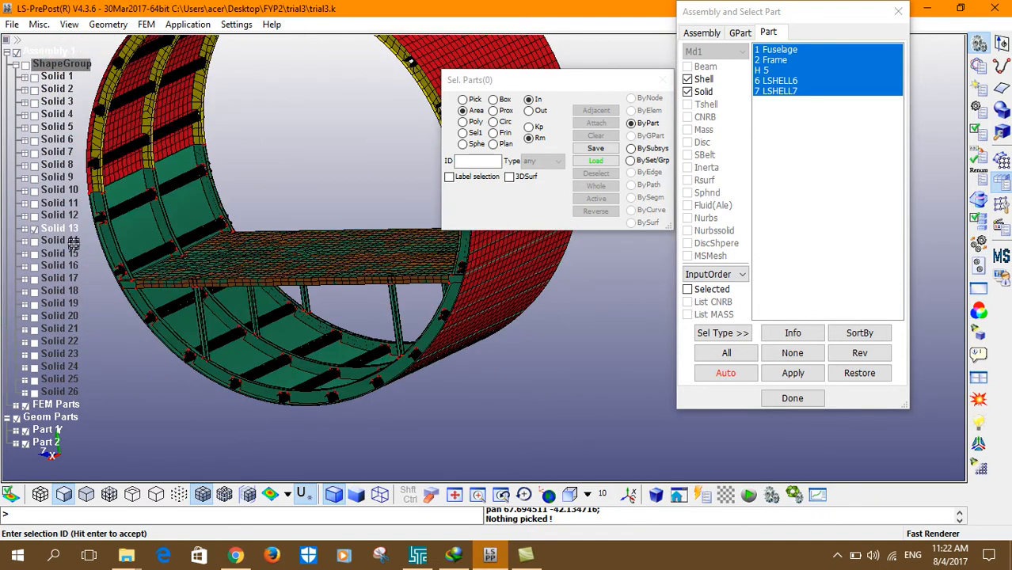
scroll(197, 273, "up", 4)
middle_click_drag(186, 265, 202, 229, "shift")
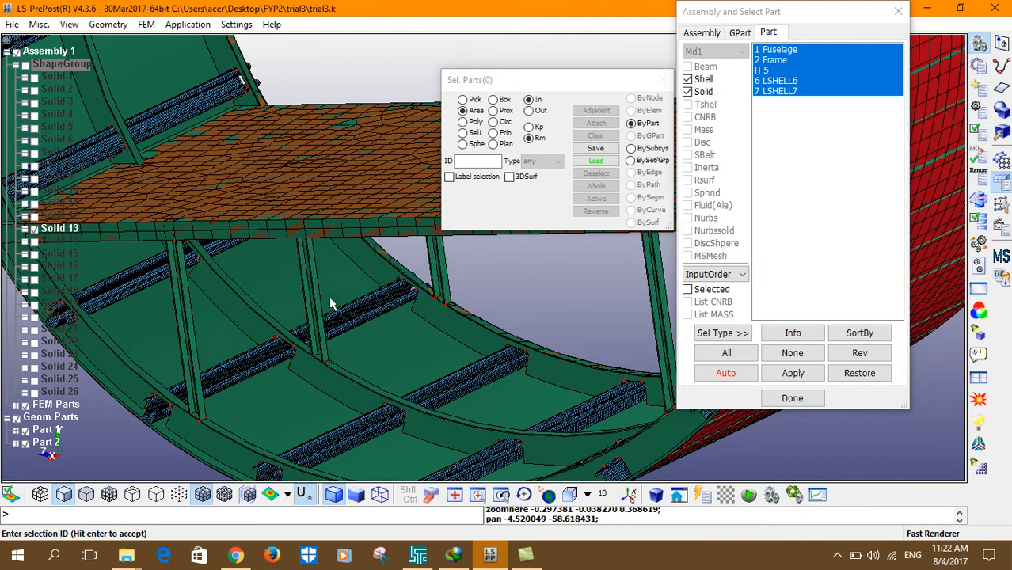
Hide the Solid 13 geometry and the Fuselage part, leaving the frame, stringer and floor meshes displayed.
middle_click_drag(361, 309, 372, 211, "shift")
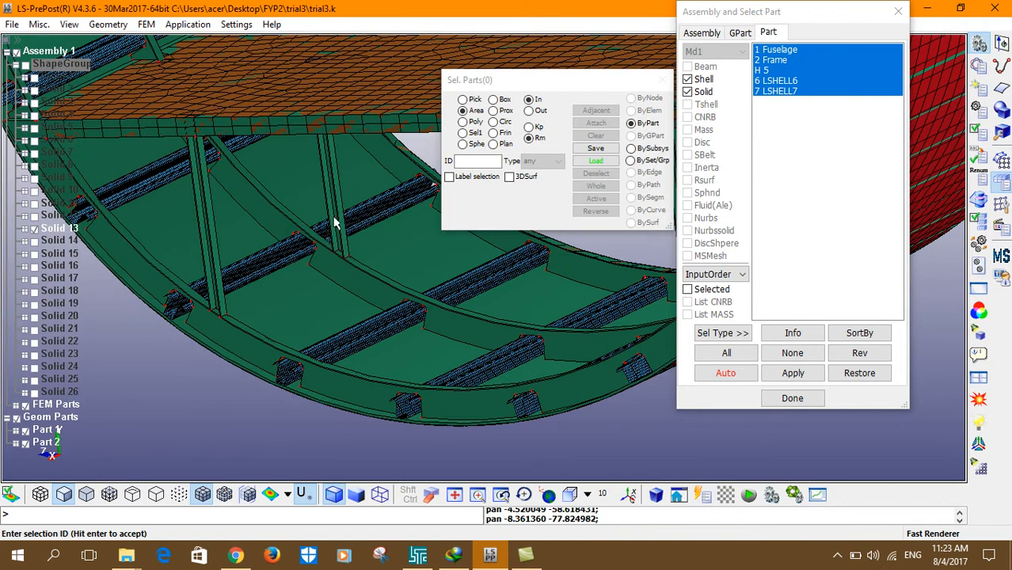
middle_click_drag(291, 286, 270, 409, "shift")
scroll(270, 409, "down", 1)
left_click(35, 229)
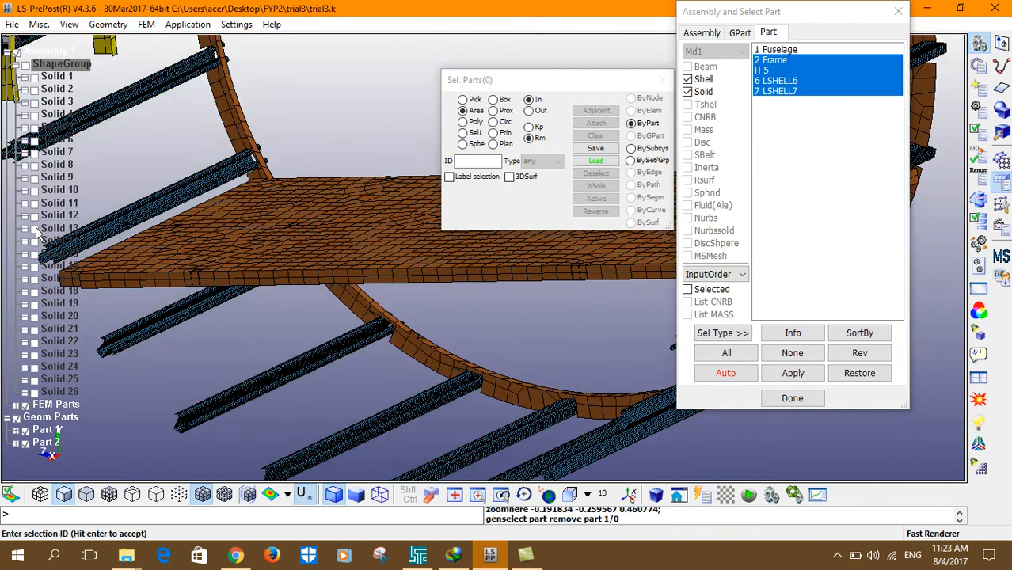
scroll(222, 267, "down", 3)
mouse_move(221, 267)
left_mouse_down("shift")
mouse_move(349, 287)
mouse_move(502, 286)
mouse_move(400, 276)
mouse_move(107, 282)
mouse_move(115, 277)
left_mouse_up("shift")
scroll(161, 285, "up", 2)
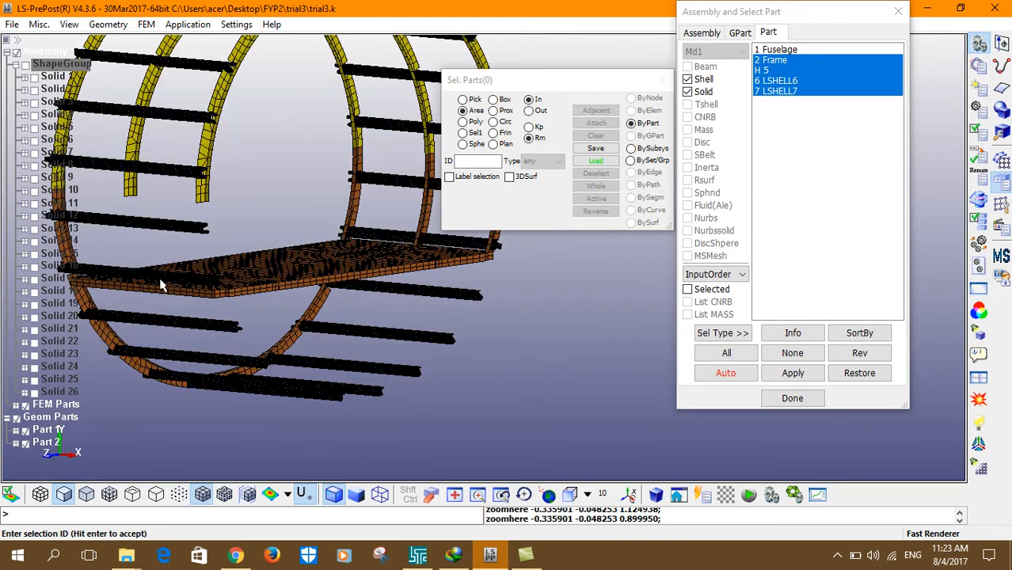
Show Solid 13 again and examine its unmeshed ring-frame faces between the stringers above the floor panel.
left_click(36, 227)
left_click_drag(295, 292, 3, 278, "shift")
middle_click_drag(169, 223, 246, 265, "shift")
left_click_drag(246, 265, 147, 271, "shift")
scroll(216, 201, "up", 7)
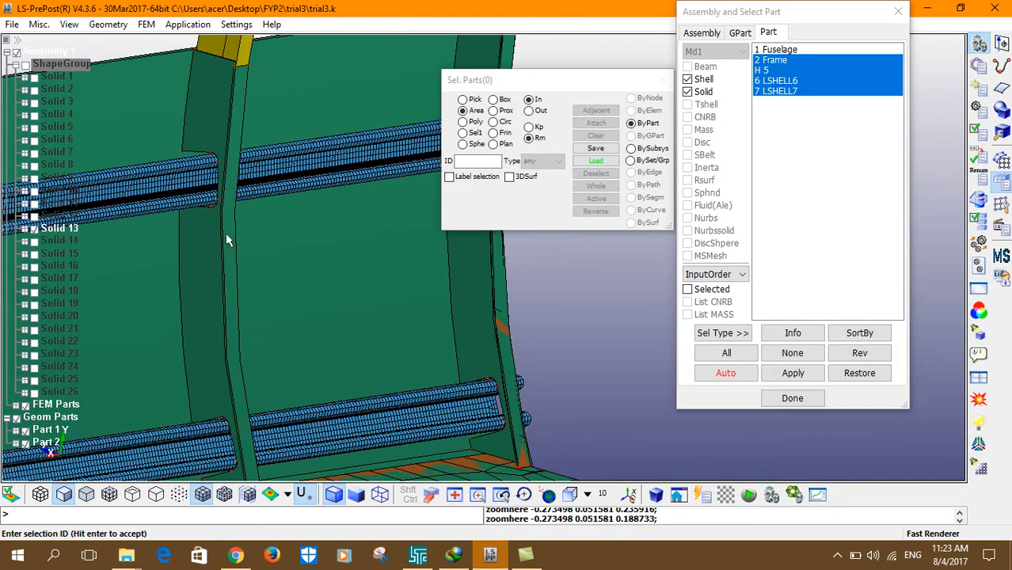
scroll(251, 243, "down", 6)
mouse_move(320, 275)
left_mouse_down("shift")
mouse_move(260, 278)
mouse_move(289, 297)
mouse_move(252, 281)
left_mouse_up("shift")
scroll(289, 296, "down", 5)
left_click_drag(348, 239, 113, 194, "shift")
scroll(375, 313, "up", 5)
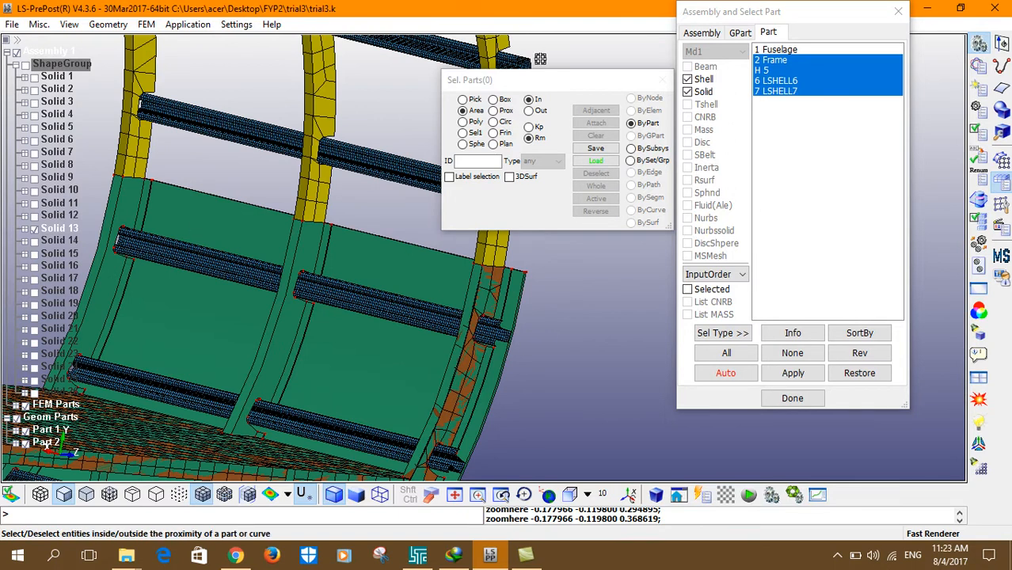
Mesh Solid 13's four ring-frame faces above the floor panel with mixed elements of size 4 and accept the mesh.
left_click(898, 14)
left_click(898, 14)
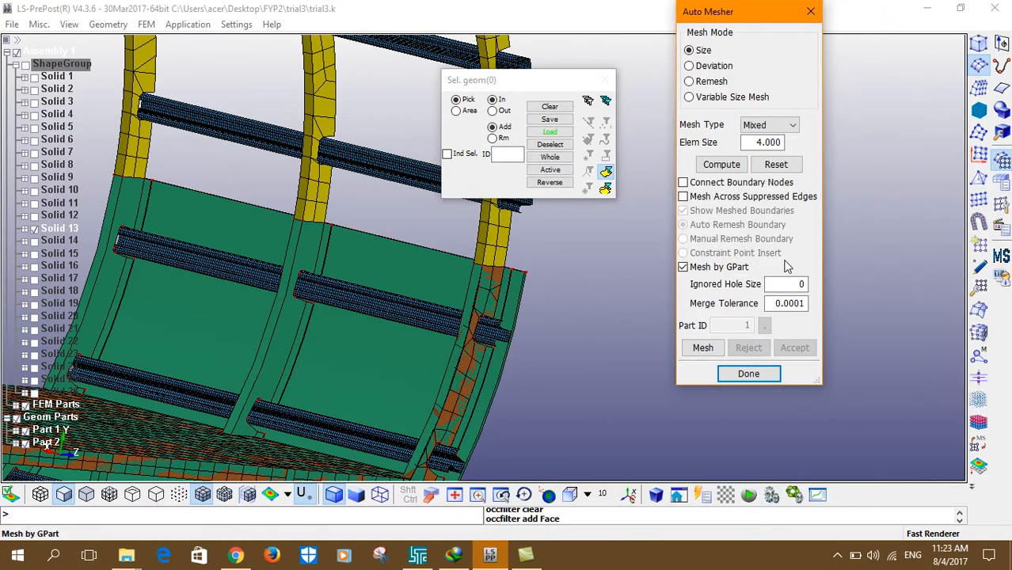
left_click(288, 323)
left_click(272, 319)
middle_click_drag(272, 319, 334, 214)
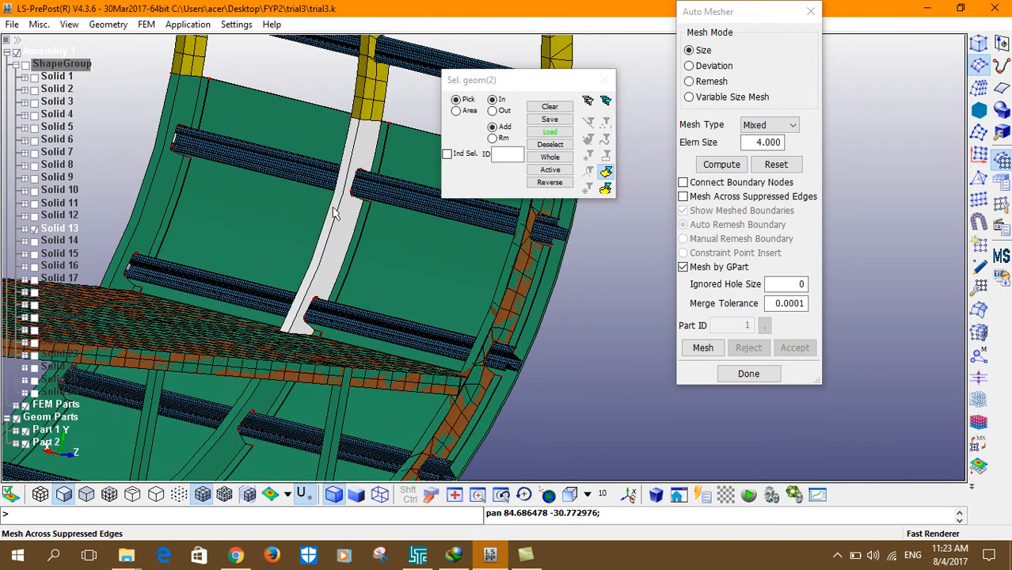
left_click(143, 221)
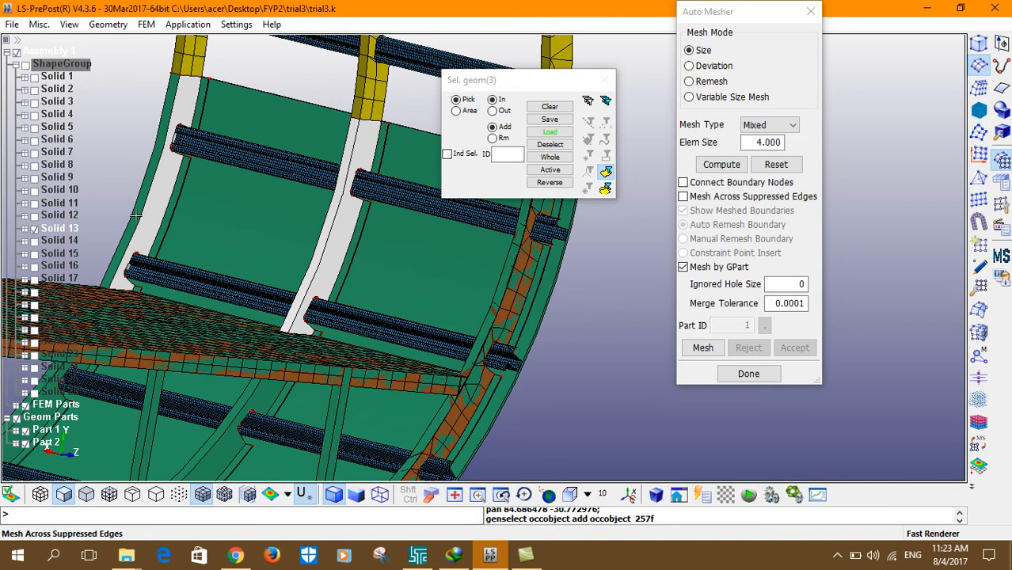
left_click(139, 212)
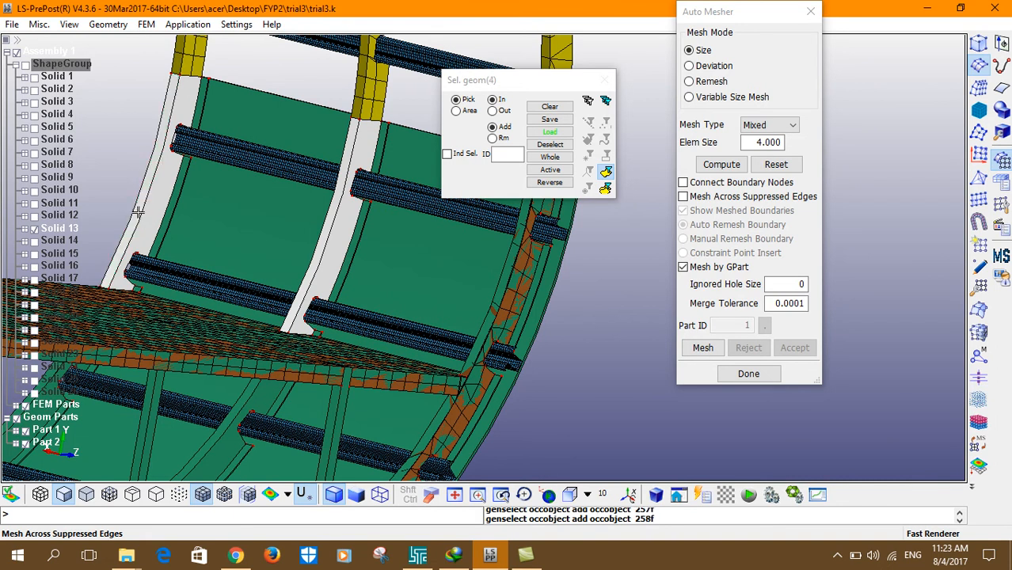
scroll(207, 249, "down", 3)
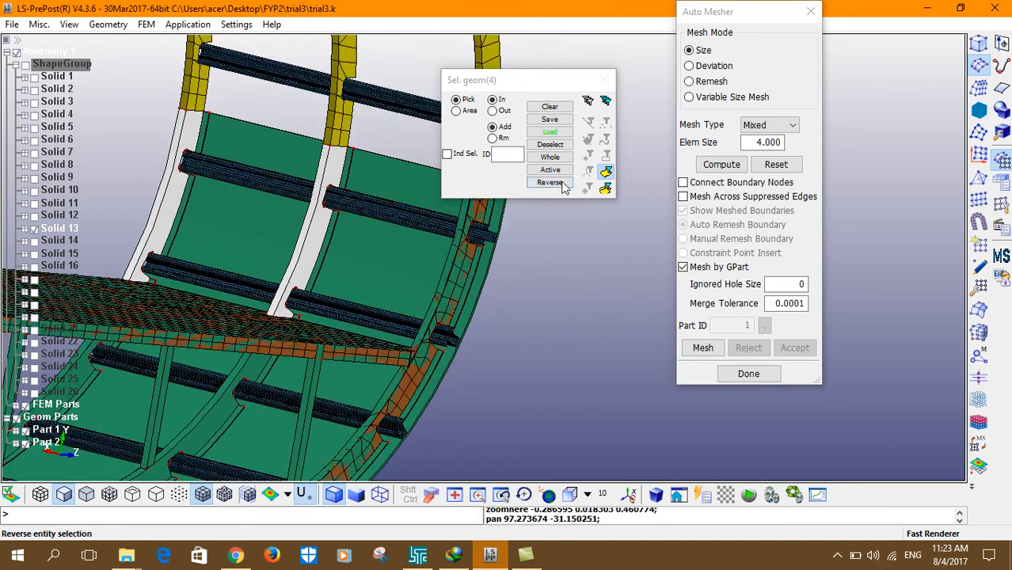
left_click(702, 351)
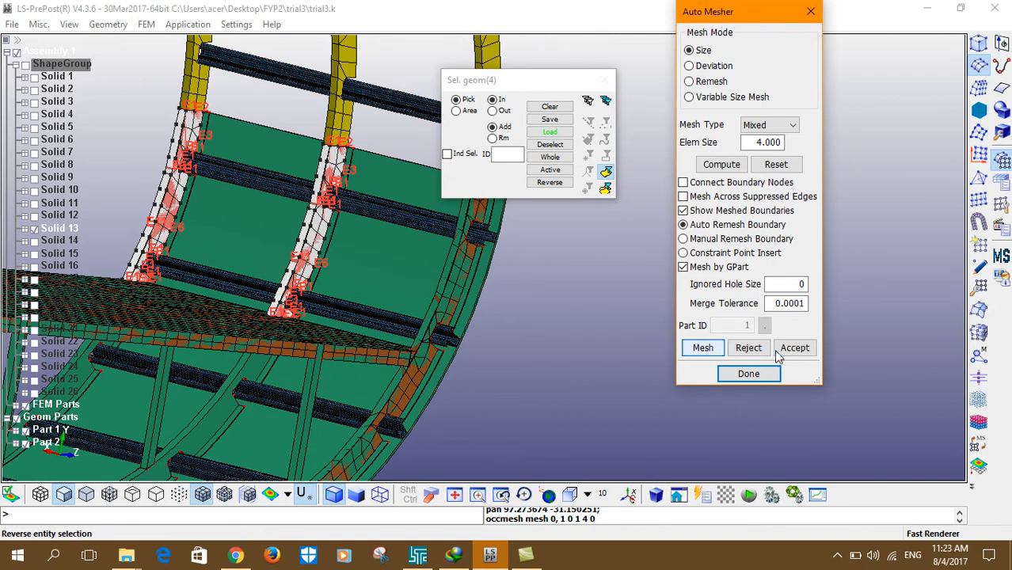
left_click(795, 353)
Mesh Solid 13's four ring-frame faces beneath the floor panel with mixed elements of size 4 and accept the mesh.
middle_click_drag(353, 262, 416, 161, "ctrl")
scroll(271, 312, "up", 2)
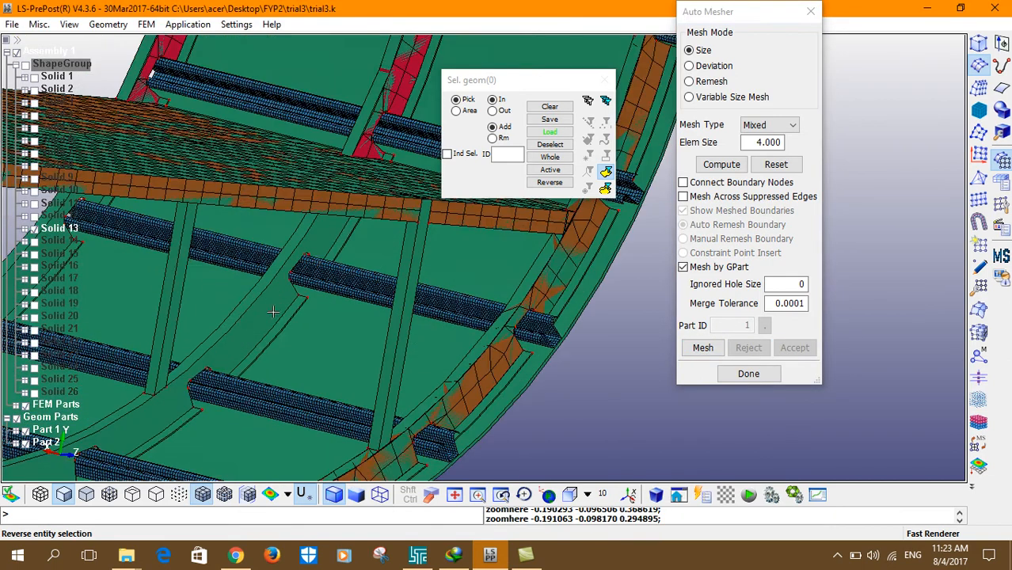
left_click(245, 307)
left_click(244, 304)
middle_click_drag(243, 315, 322, 346, "ctrl")
left_click(128, 274)
left_click(114, 257)
scroll(191, 309, "down", 2)
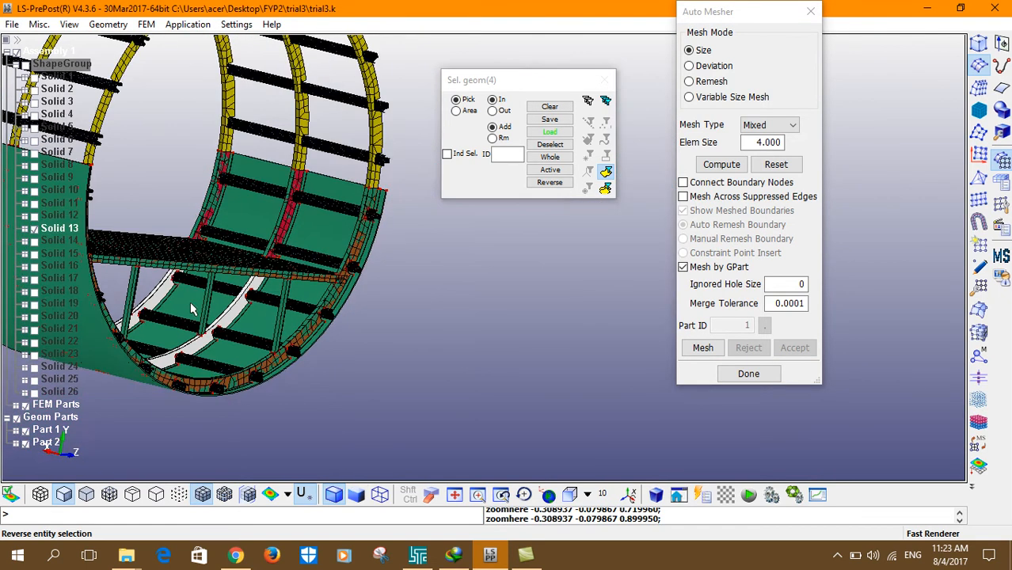
left_click(702, 347)
left_click(794, 348)
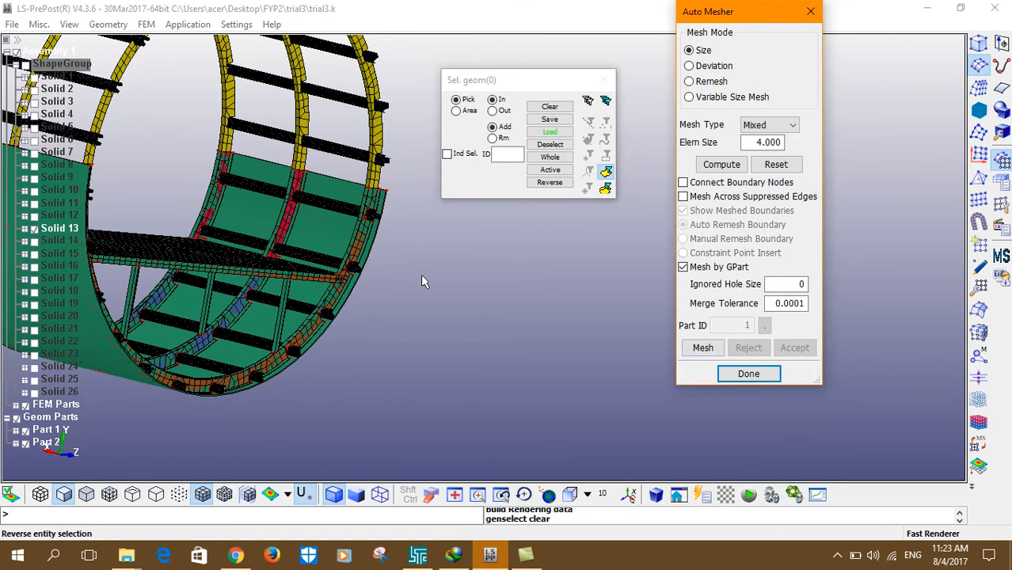
Hide Solid 13 and the Frame part, and inspect the meshed ring frames around the floor panel.
key("F2")
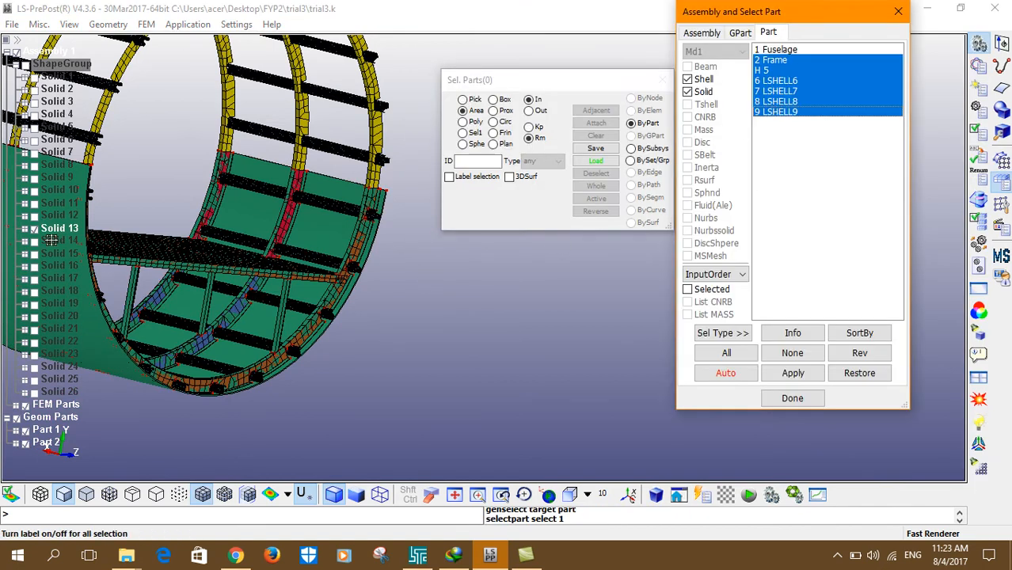
left_click(35, 230)
left_click_drag(239, 238, 217, 228, "ctrl")
scroll(219, 232, "down", 4, "ctrl")
right_click_drag(241, 254, 283, 261, "ctrl")
left_click_drag(283, 260, 92, 251, "ctrl")
scroll(139, 207, "up", 4, "ctrl")
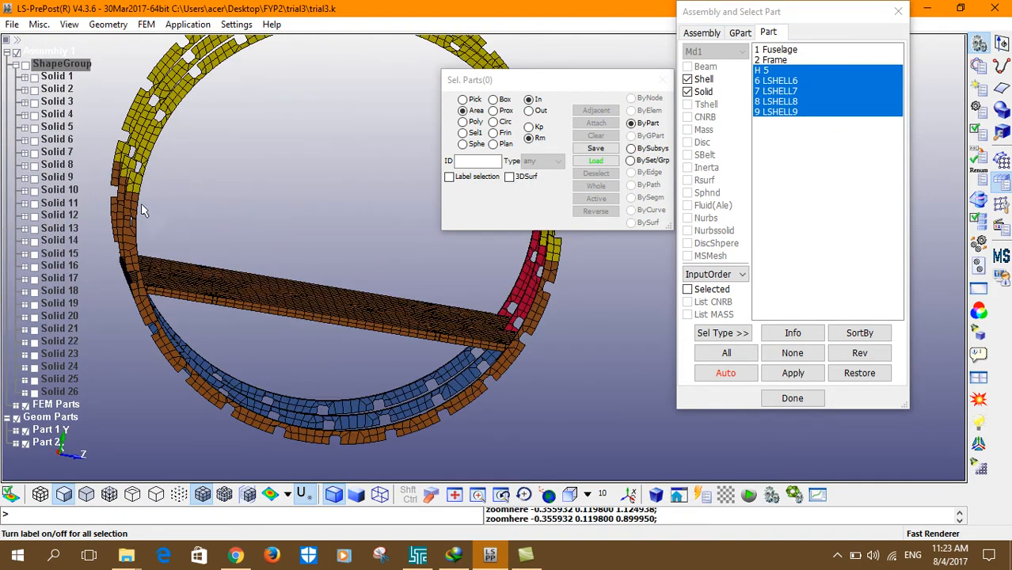
left_click_drag(157, 230, 322, 276, "ctrl")
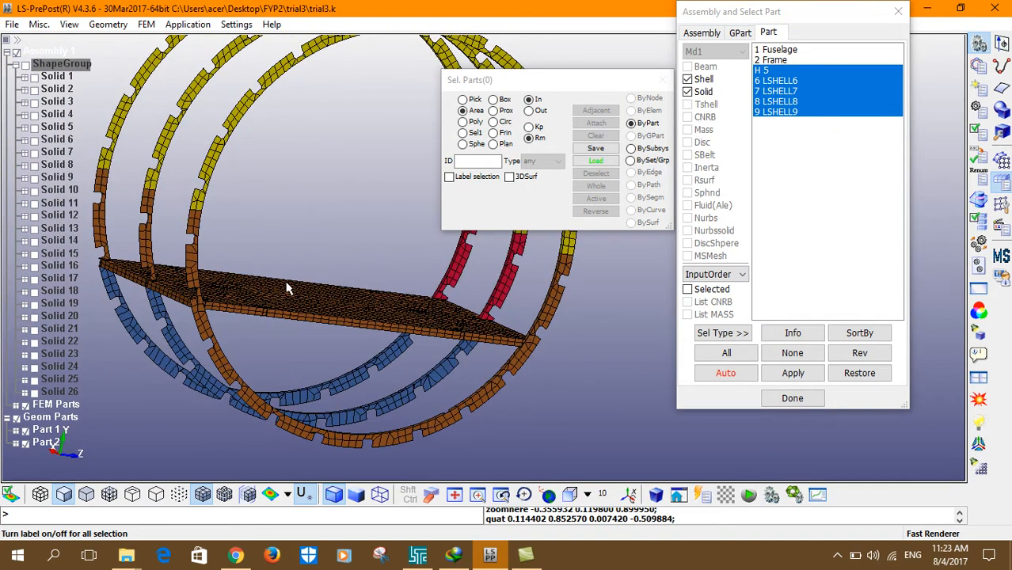
Show part 5 alone and look into the PART group of the model's keywords.
left_click(763, 71)
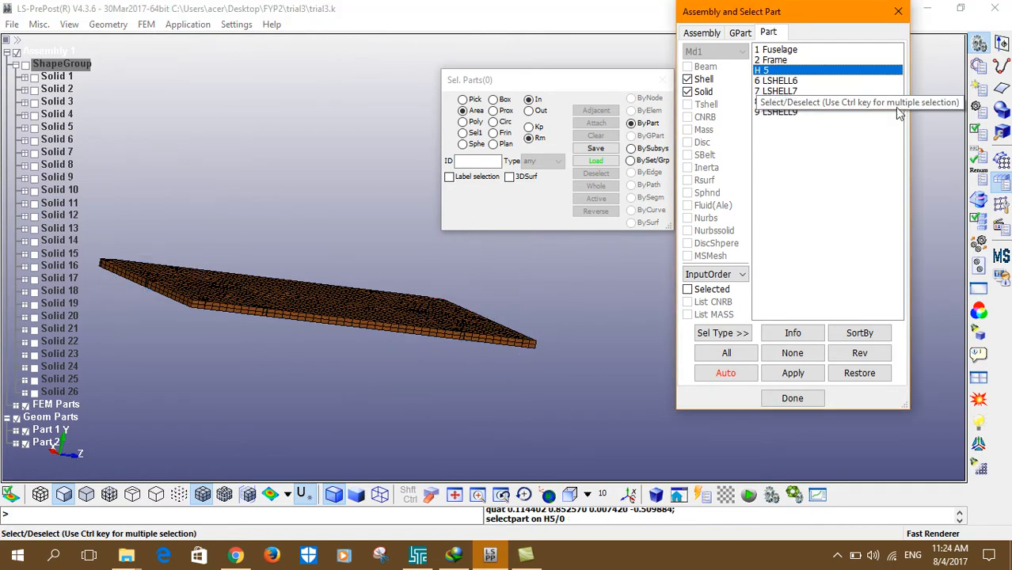
left_click(979, 65)
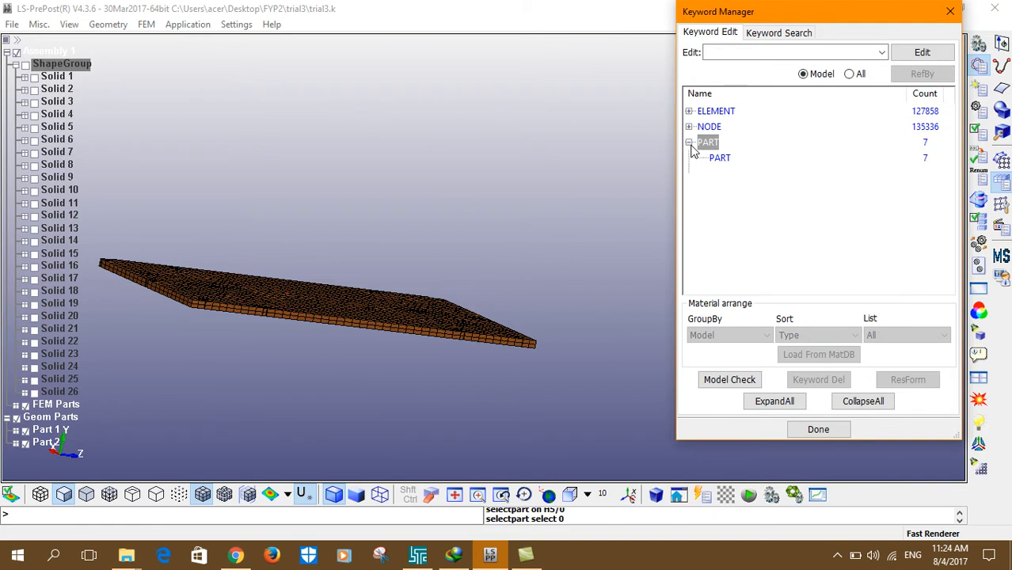
left_click(689, 148)
left_click(690, 147)
left_click(690, 147)
left_click(689, 143)
double_click(690, 145)
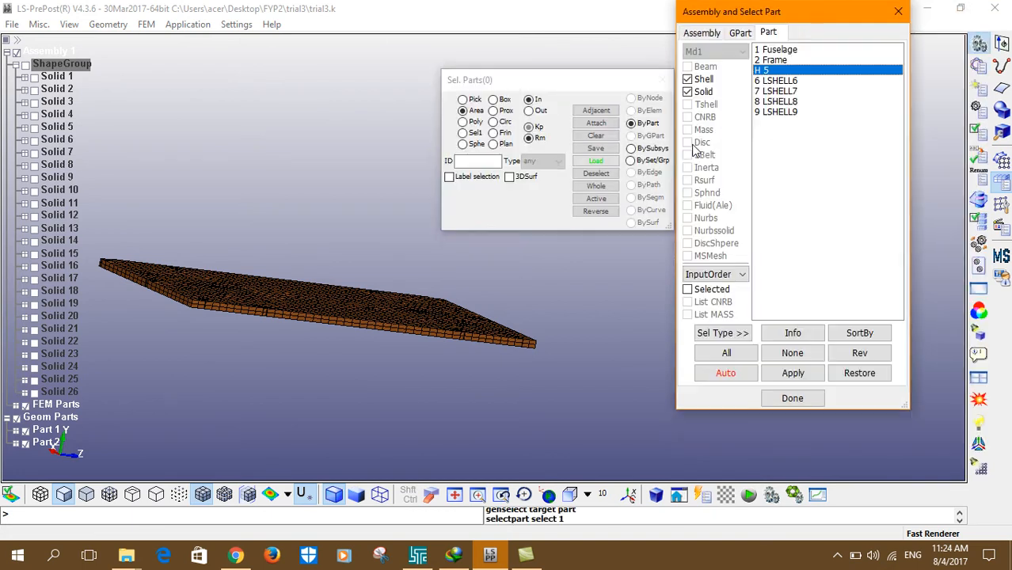
Show only LSHELL6, LSHELL7, LSHELL8 and LSHELL9 together and view the ring frames they form.
left_click(772, 84)
left_click(767, 113, "ctrl")
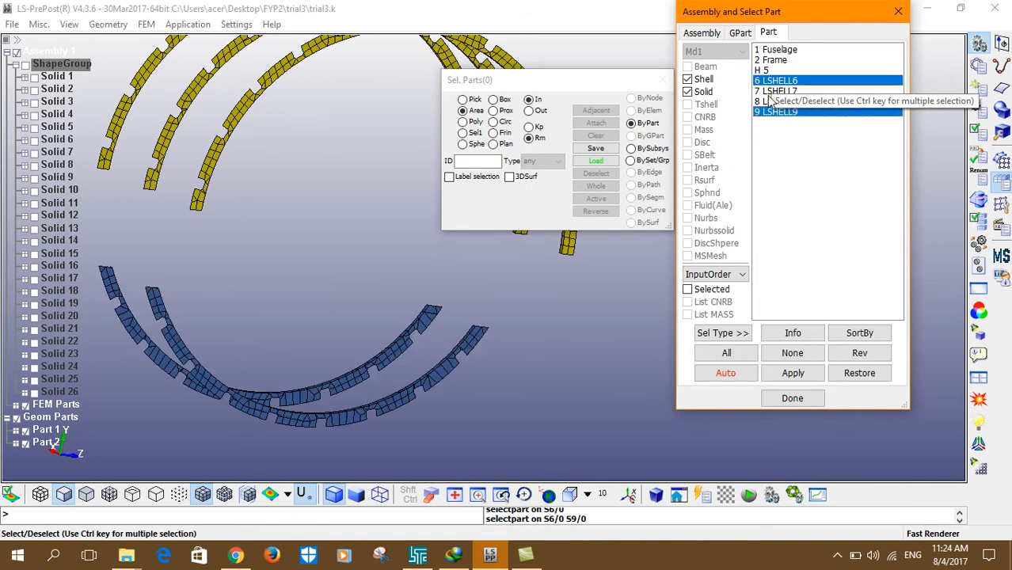
left_click(768, 92, "ctrl")
left_click(766, 103, "ctrl")
middle_click_drag(355, 261, 304, 251, "ctrl")
scroll(305, 253, "down", 2, "ctrl")
left_click_drag(307, 254, 409, 281, "ctrl")
scroll(299, 197, "up", 4, "ctrl")
left_click_drag(191, 189, 570, 349, "ctrl")
scroll(357, 305, "down", 2, "ctrl")
Try to move elements to target part ID 3 with the part name Frame.
left_click(1002, 205)
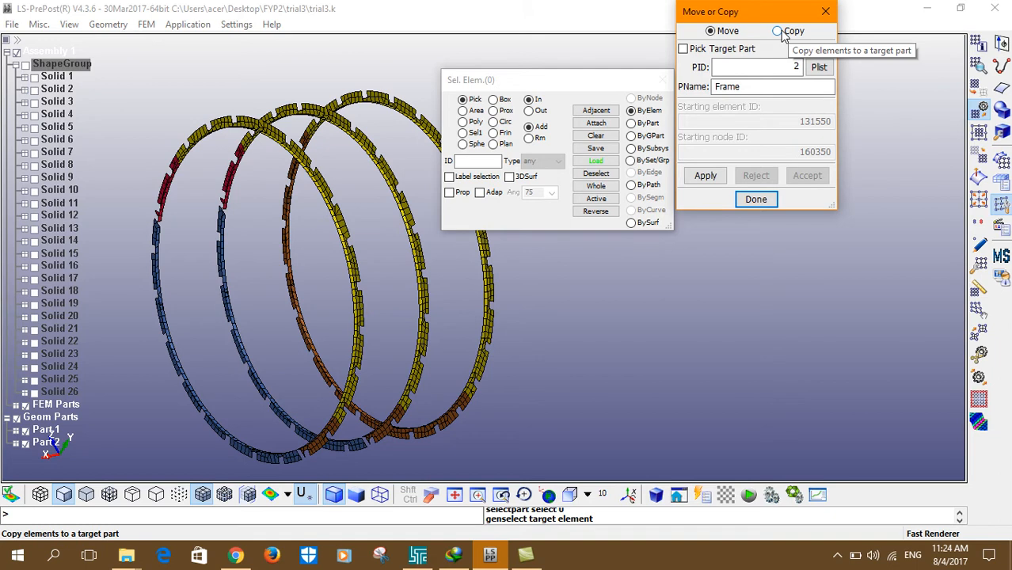
left_click(756, 68)
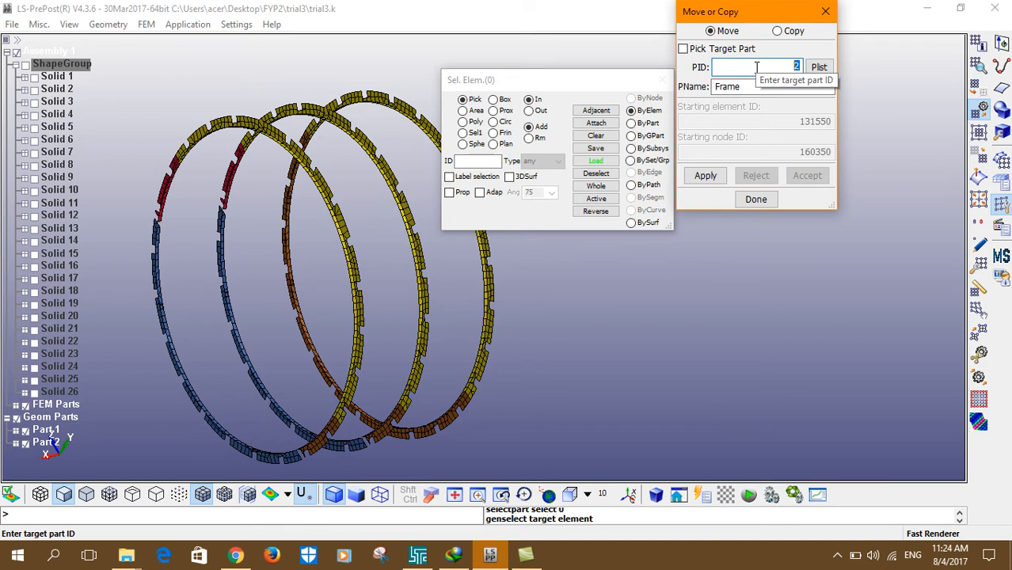
left_click(758, 87)
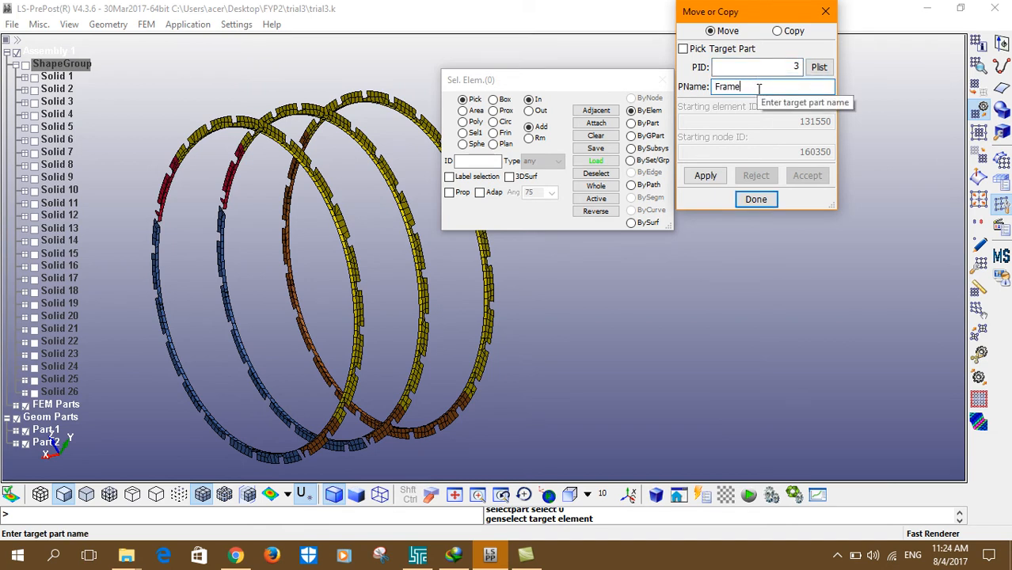
double_click(757, 87)
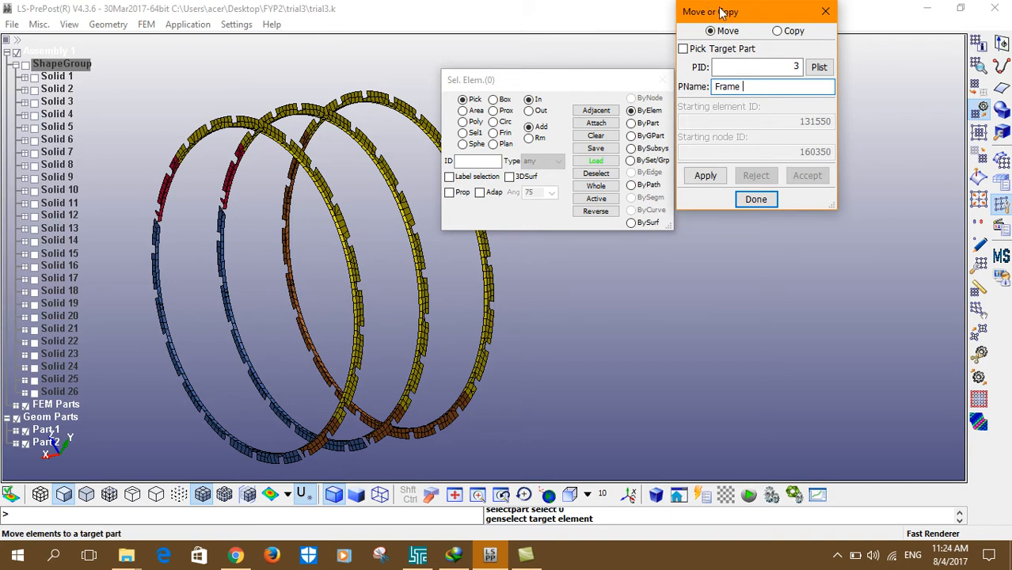
left_click(705, 175)
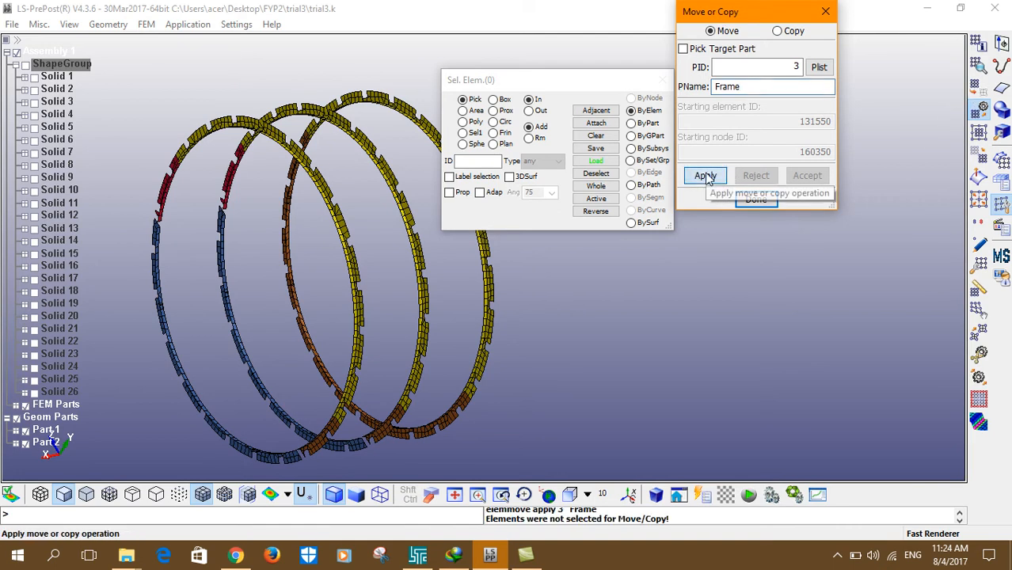
Open the model's keyword manager and expand its PART group.
left_click(1001, 183)
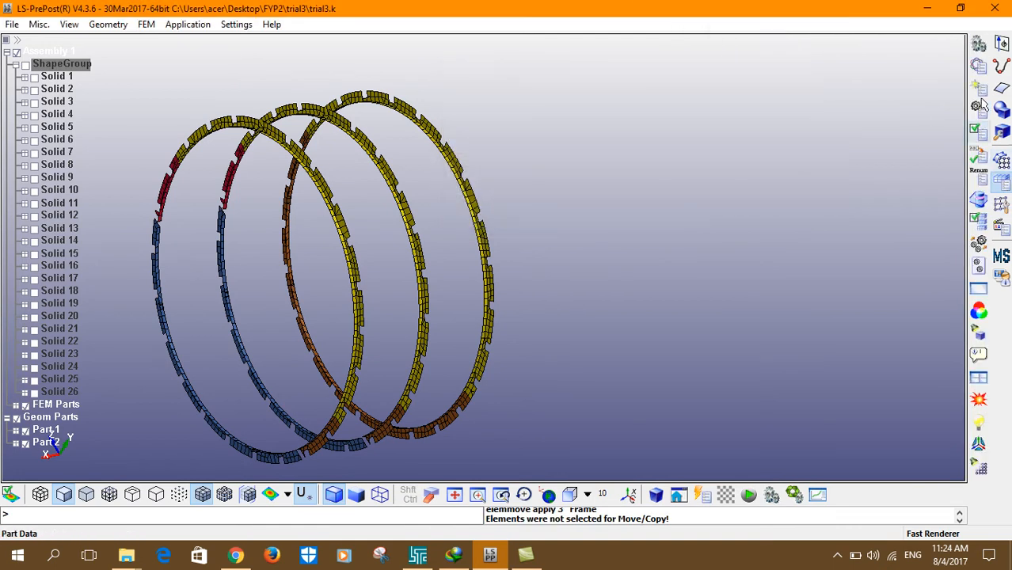
left_click(980, 67)
double_click(709, 145)
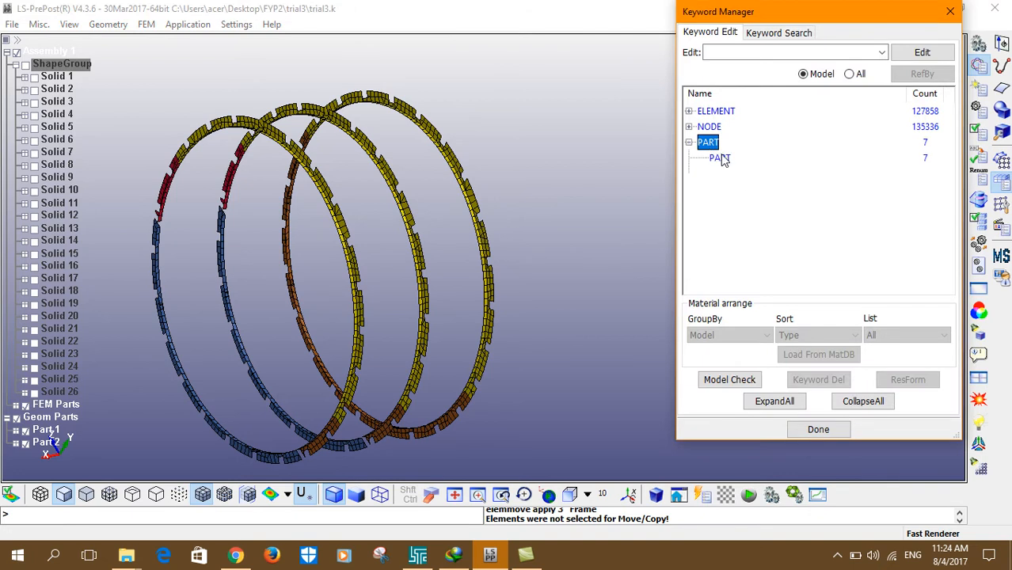
Retitle part 2 as Stringer in the PART keyword data and accept the change.
double_click(722, 158)
left_click(753, 130)
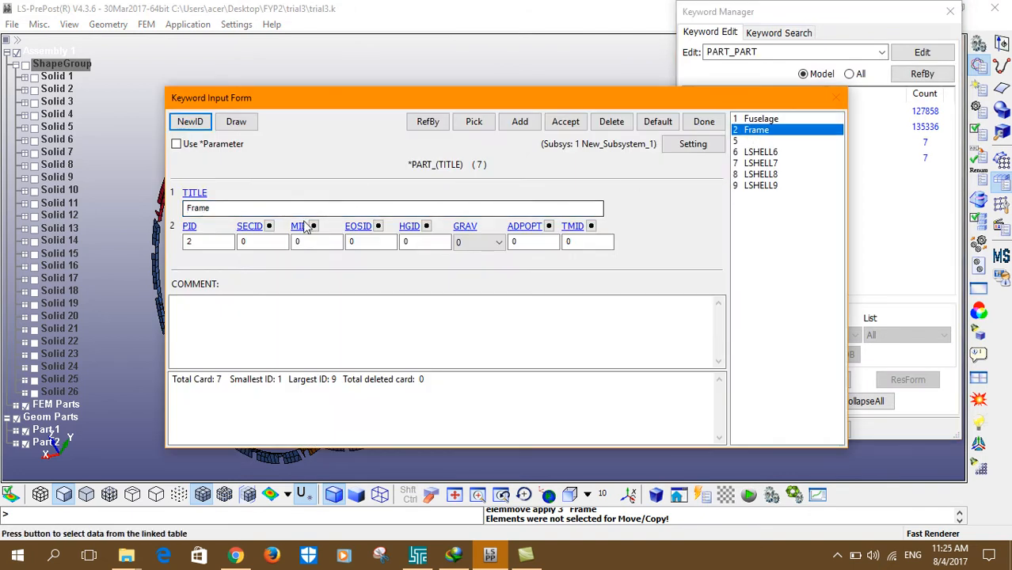
double_click(257, 207)
type("S")
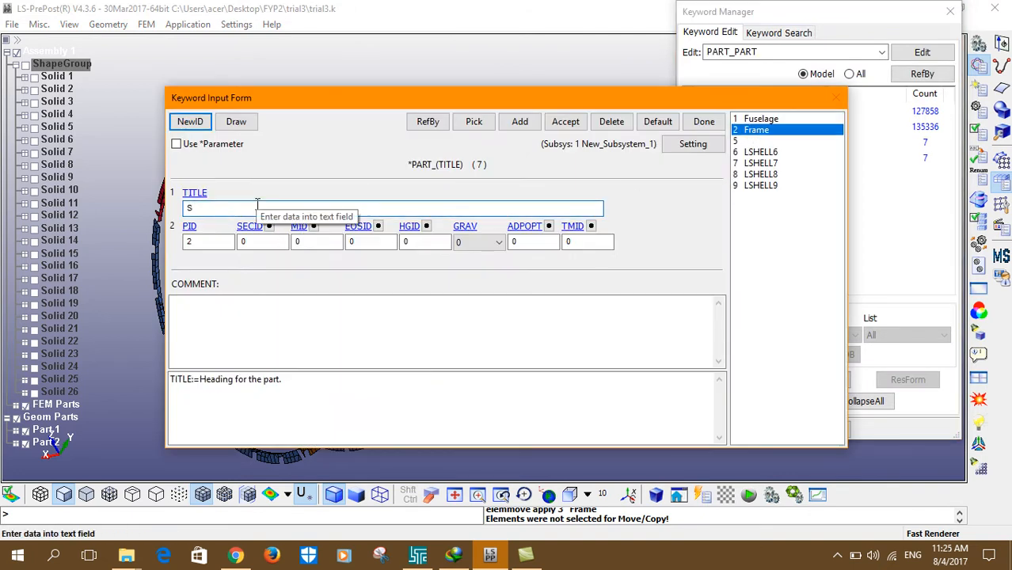
type("tring")
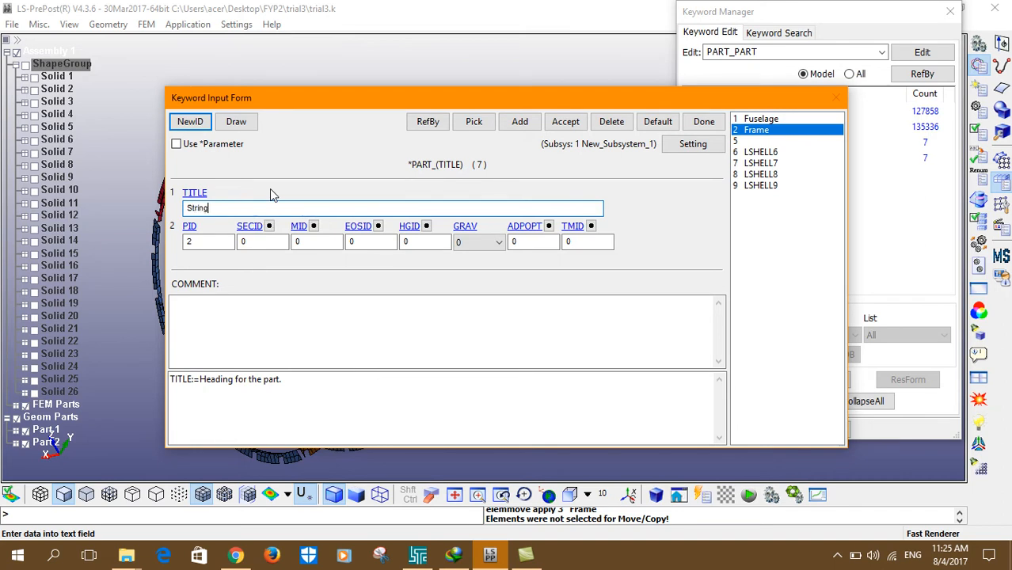
type("er")
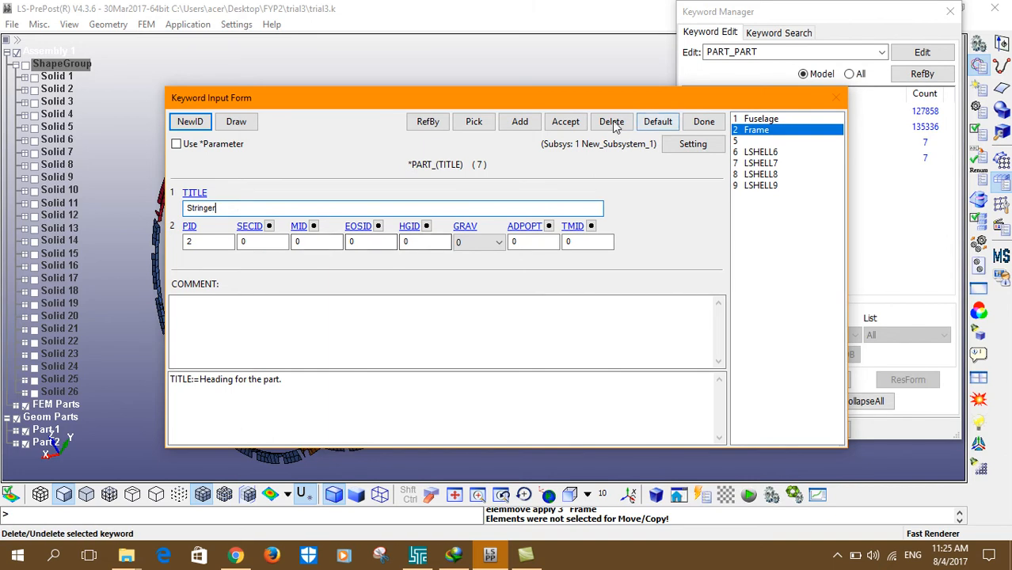
left_click(581, 125)
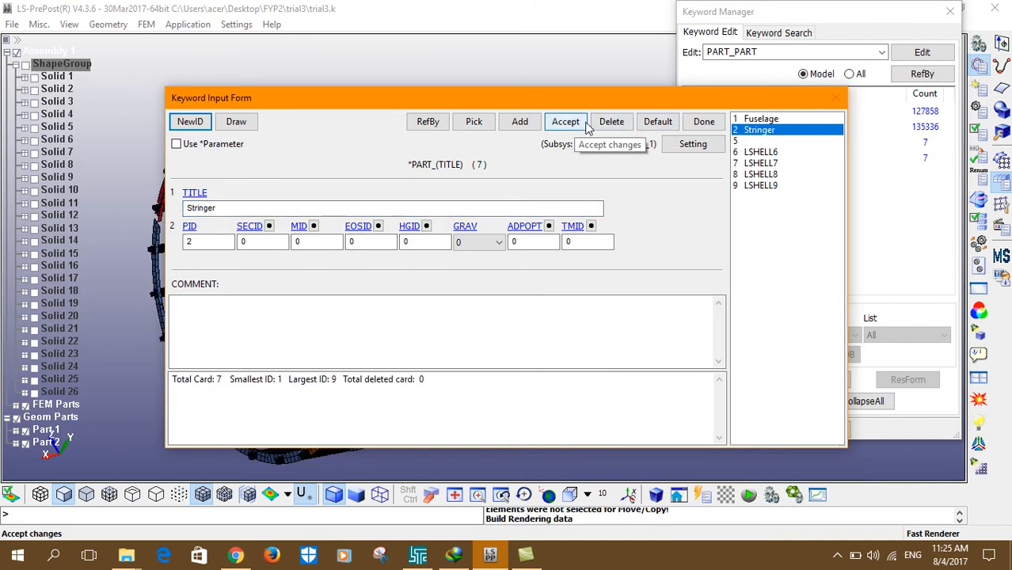
left_click(702, 122)
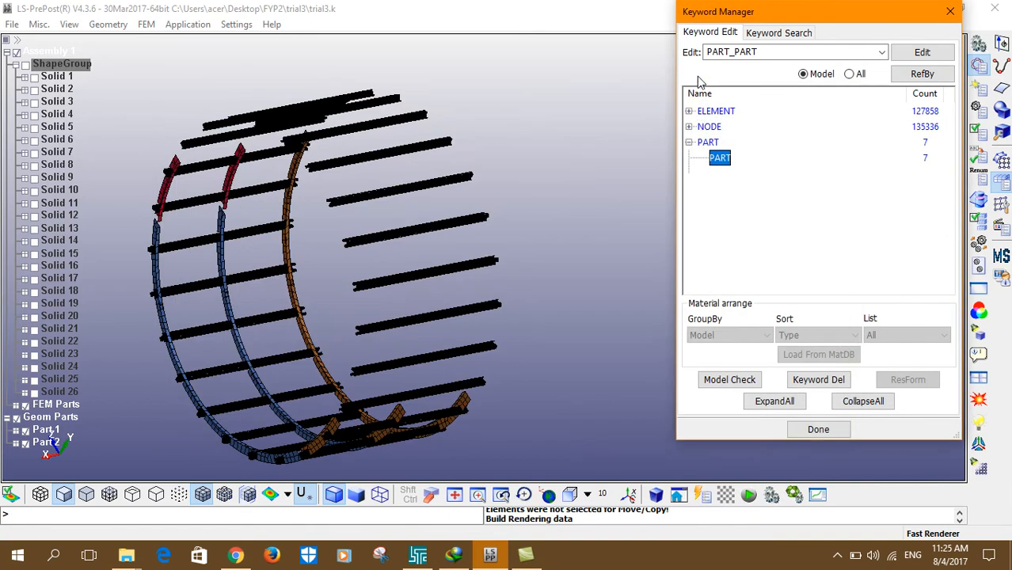
left_click(947, 17)
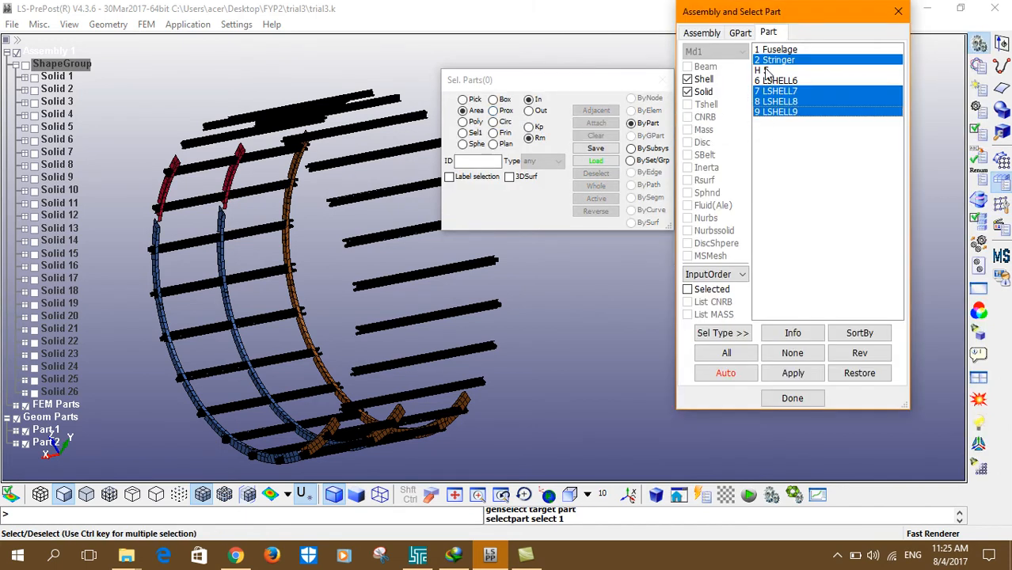
Hide the Stringer part and display LSHELL6 together with the other three ring shell parts.
left_click(766, 62, "ctrl")
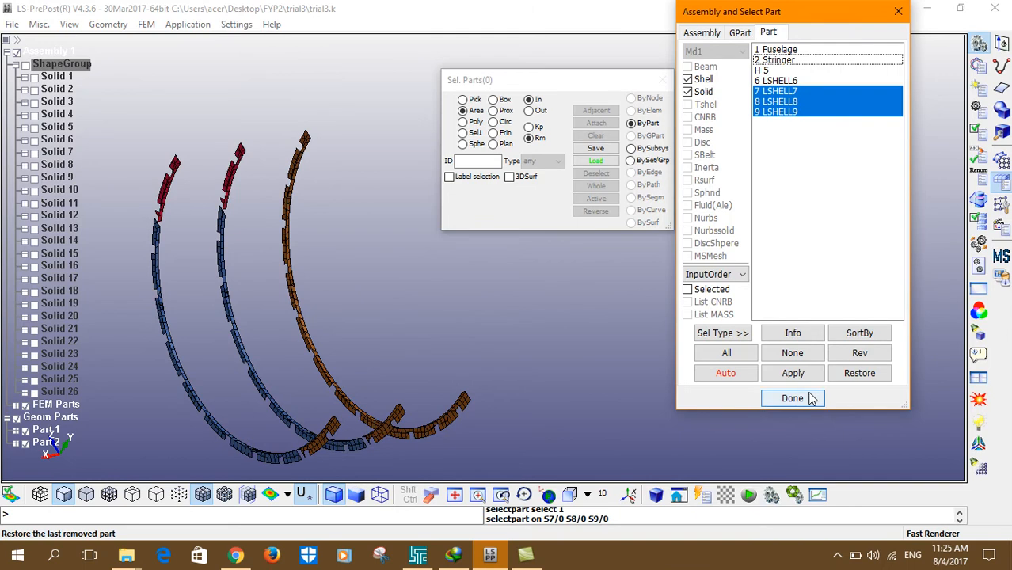
scroll(390, 278, "down", 2)
left_click(336, 263)
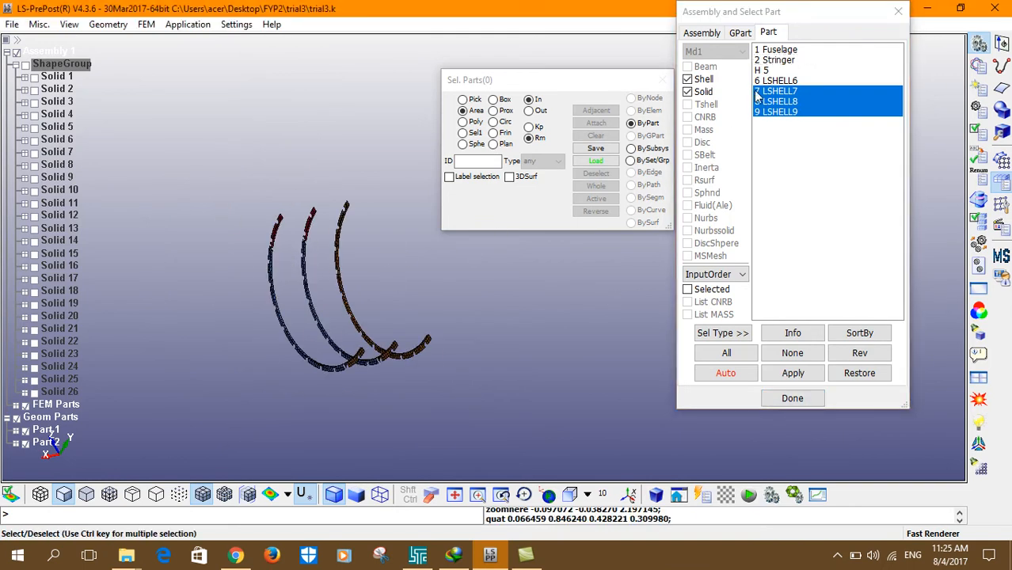
left_click(776, 80, "ctrl")
left_click(792, 398)
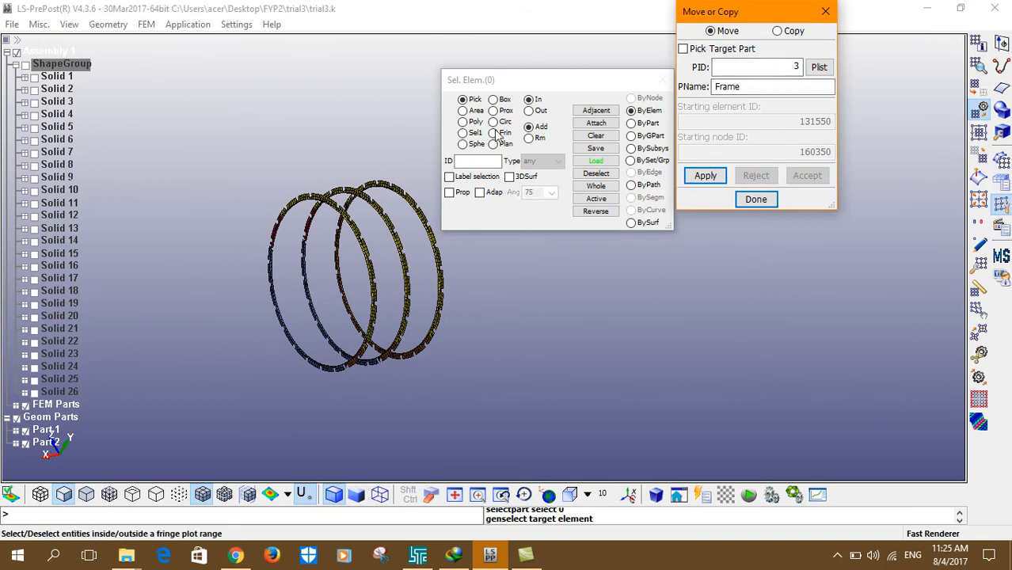
Move all elements of the three displayed rings into part 3 named Frame, selecting them by part with an area selection.
left_click(595, 149)
left_click_drag(247, 379, 424, 170)
left_click(462, 110)
left_click_drag(241, 165, 513, 424)
left_click(705, 176)
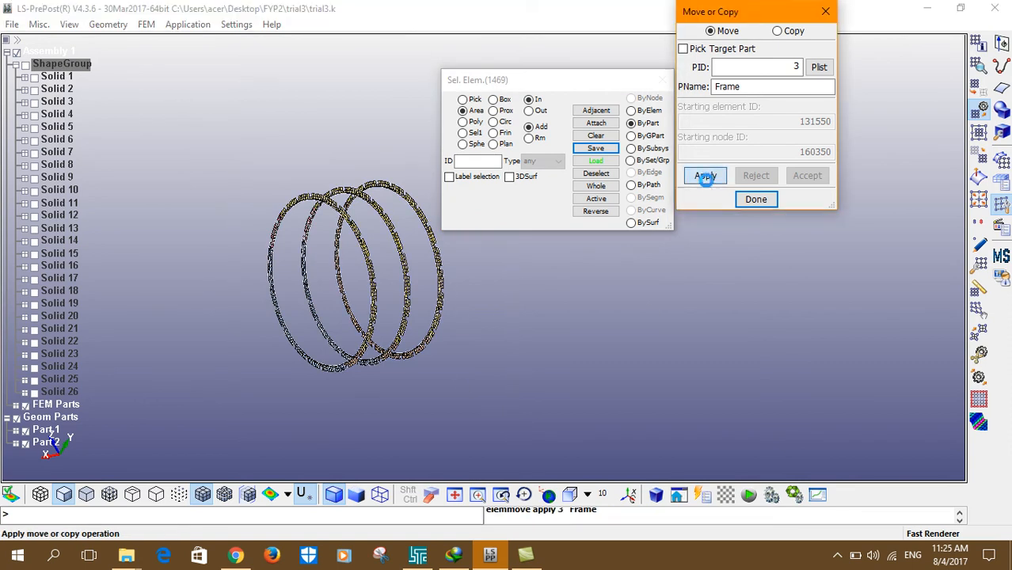
left_click(801, 176)
Display only the untitled part 5 from the part list.
middle_click_drag(356, 287, 289, 282, "shift")
scroll(312, 299, "down", 4)
scroll(287, 306, "up", 7)
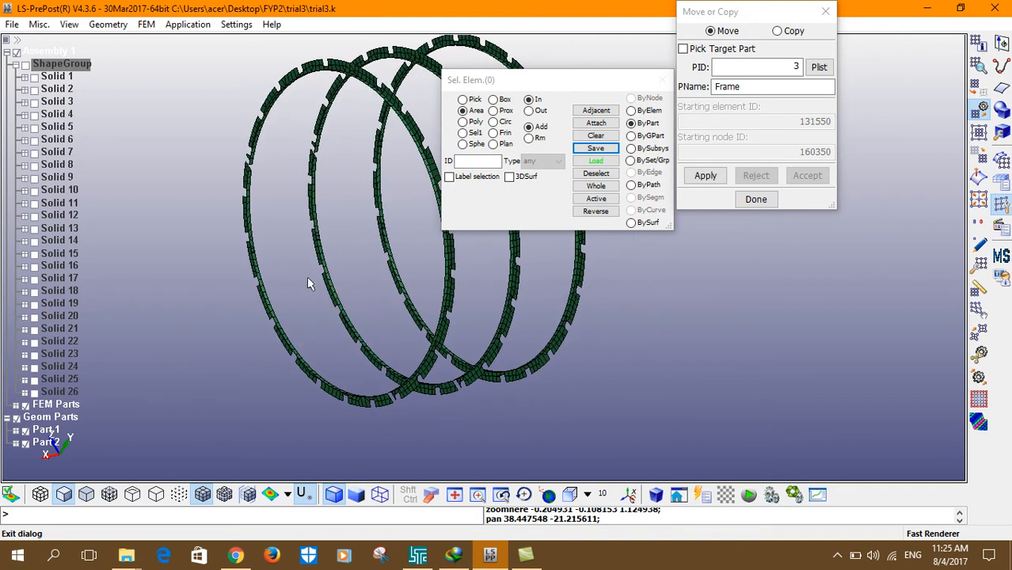
key("F2")
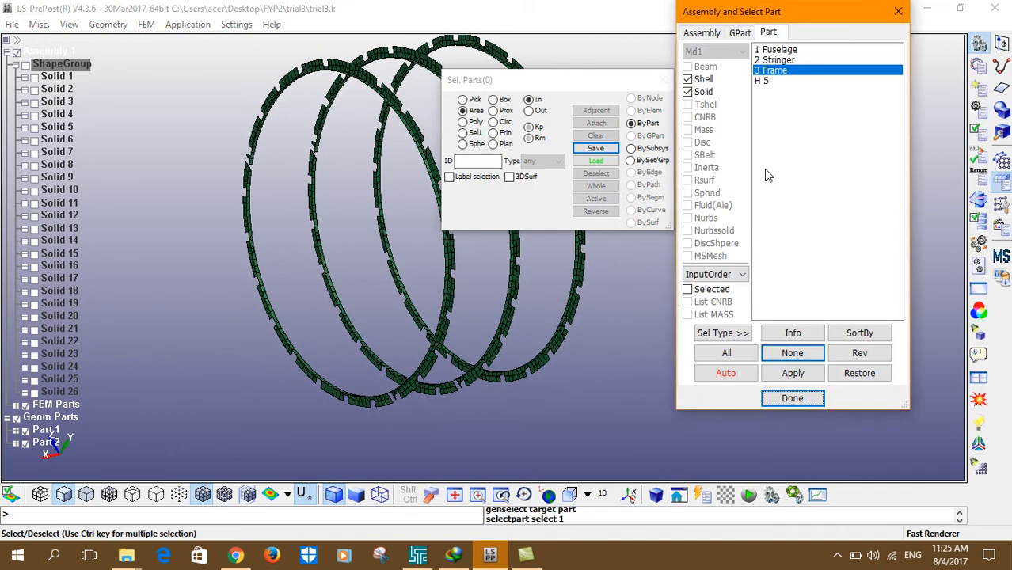
left_click(762, 83)
left_click_drag(457, 364, 473, 400, "shift")
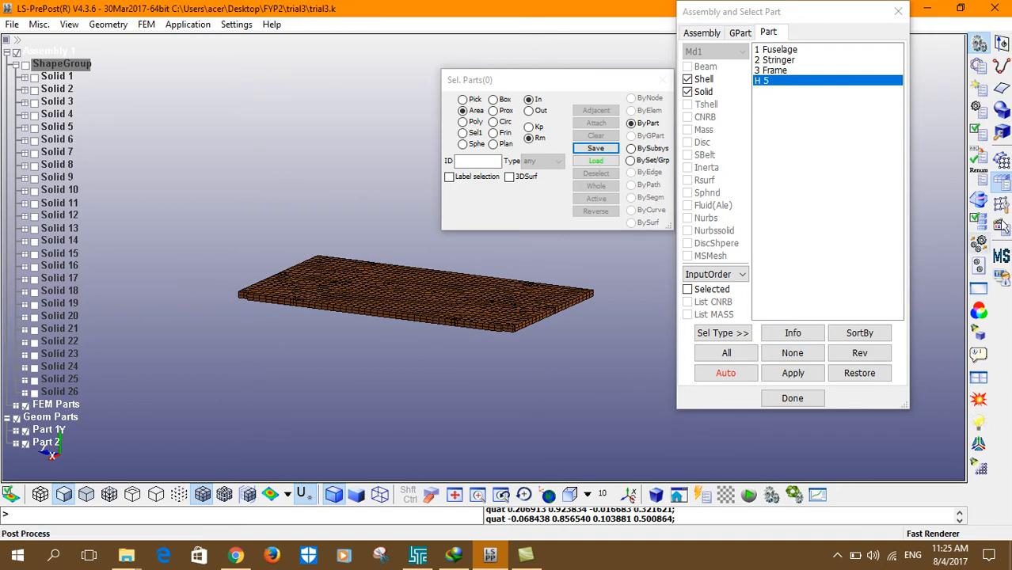
Change the untitled part 5 to part ID 4 with the title Floor in the PART keyword data.
left_click(979, 64)
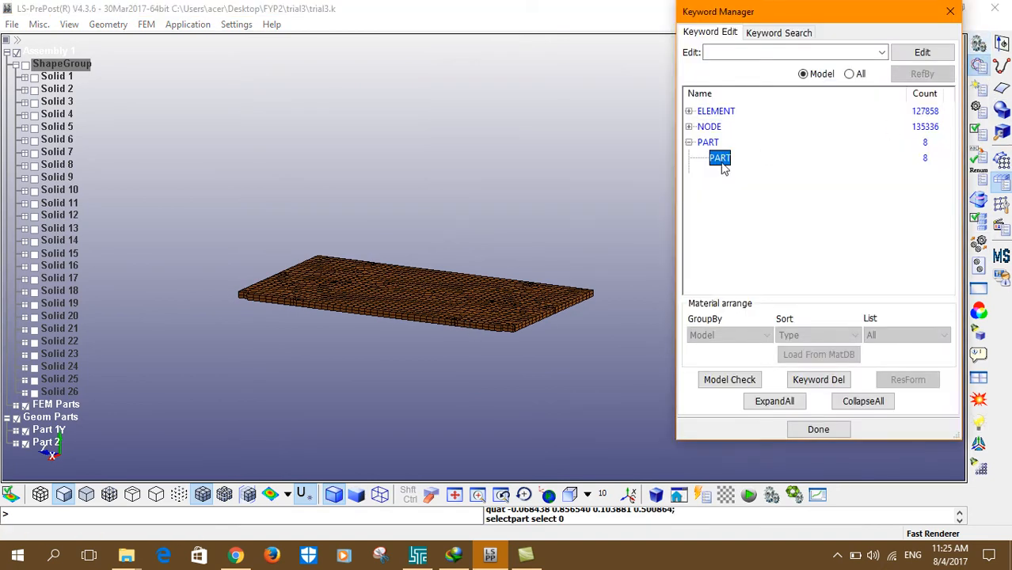
double_click(723, 162)
left_click(744, 152)
left_click(262, 209)
double_click(211, 242)
type("4")
left_click(239, 207)
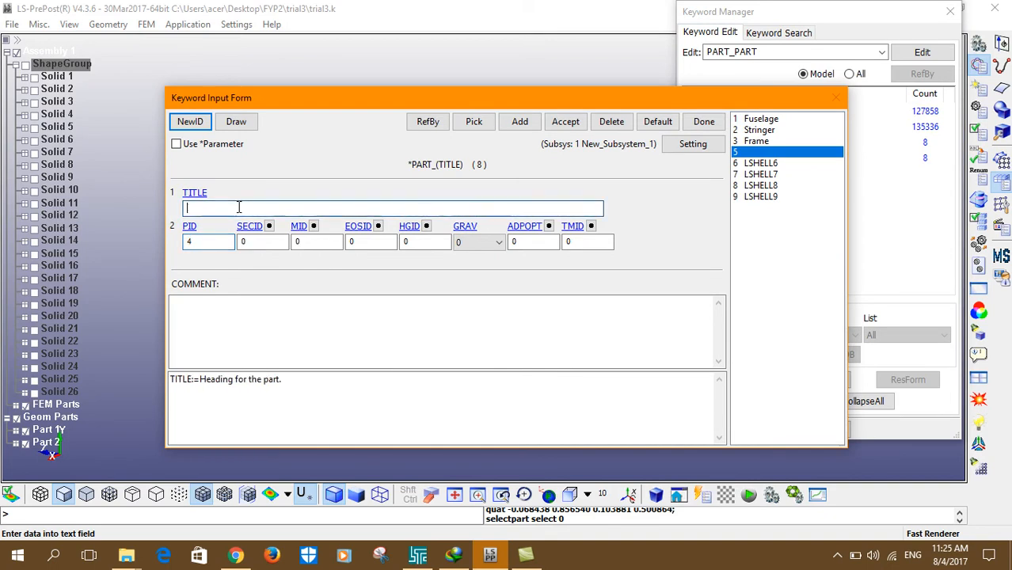
type("Floor")
left_click(566, 122)
Delete the leftover part cards LSHELL6, LSHELL7, LSHELL8 and LSHELL9 and confirm the cleanup.
left_click(753, 164)
left_click(611, 124)
left_click(780, 176)
left_click(611, 121)
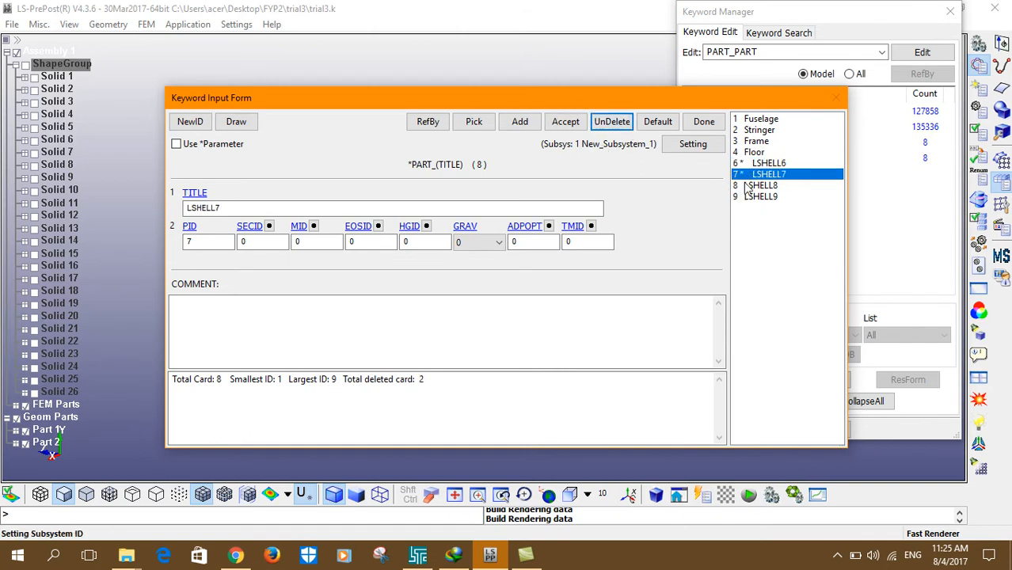
left_click(760, 185)
left_click(611, 122)
left_click(756, 196)
left_click(611, 121)
left_click(693, 123)
left_click(519, 327)
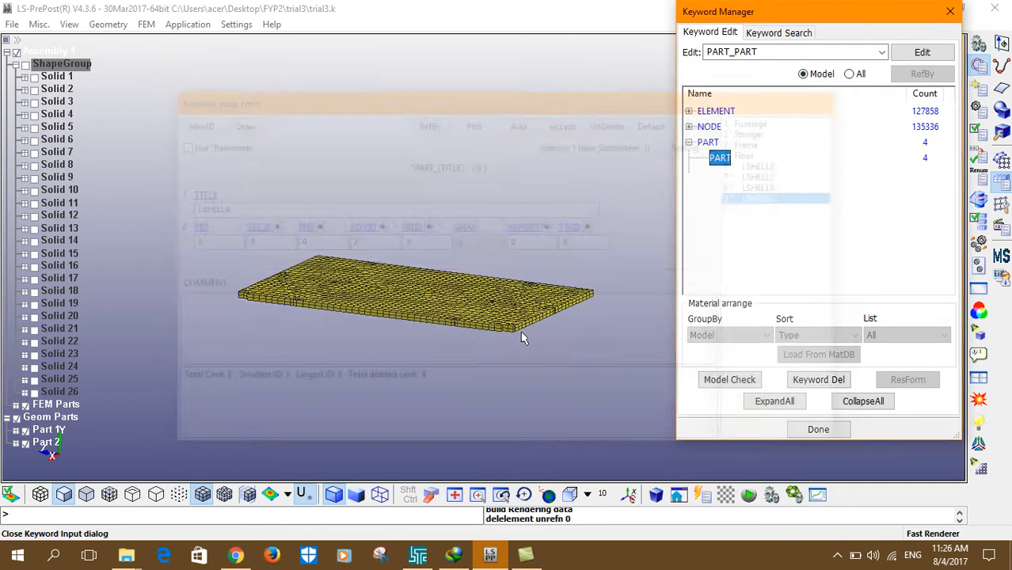
Display the Fuselage, Stringer, Frame and Floor parts together and save the model.
key("F10")
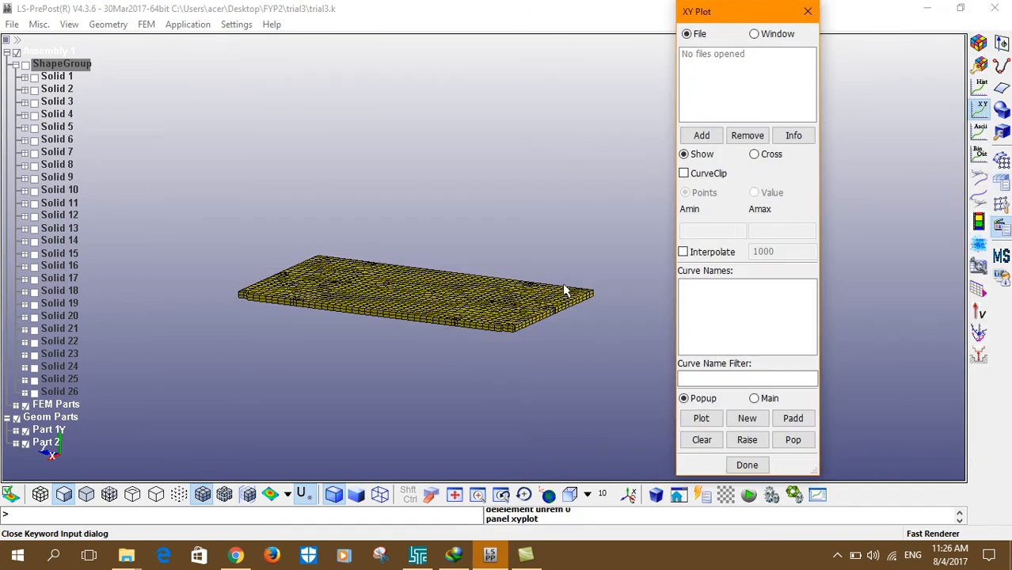
left_click(807, 11)
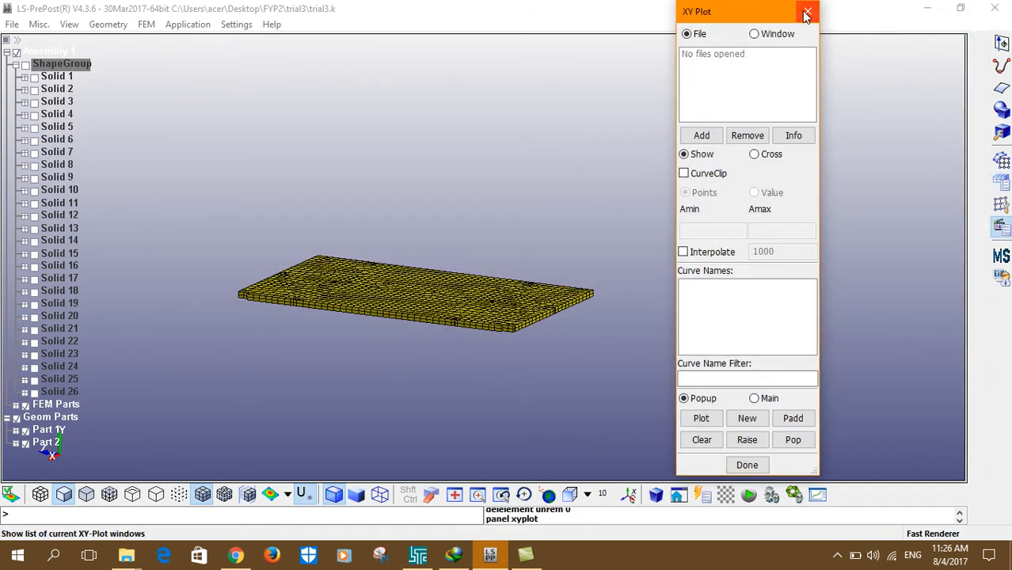
key("F2")
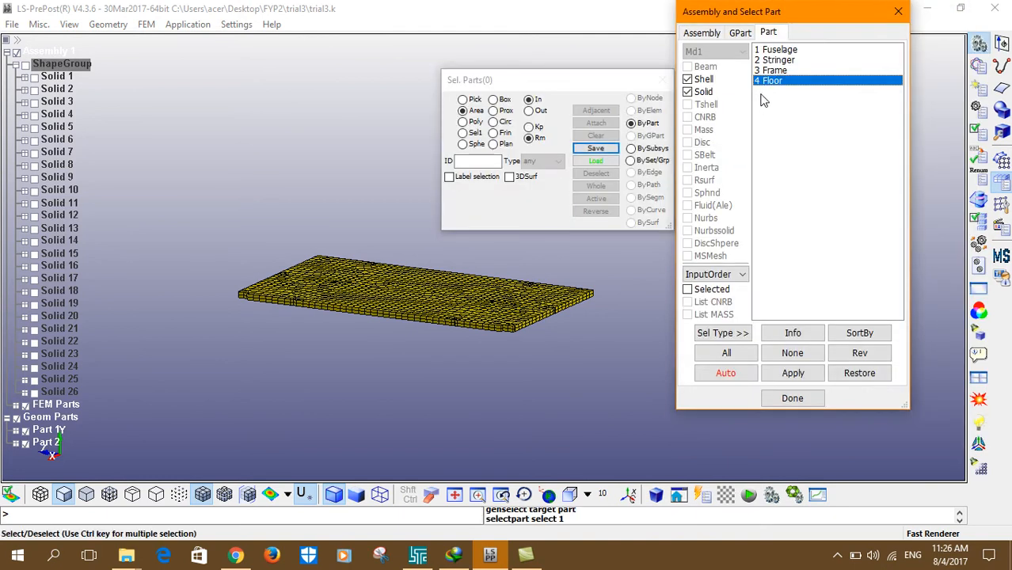
left_click(725, 352)
scroll(458, 290, "up", 3)
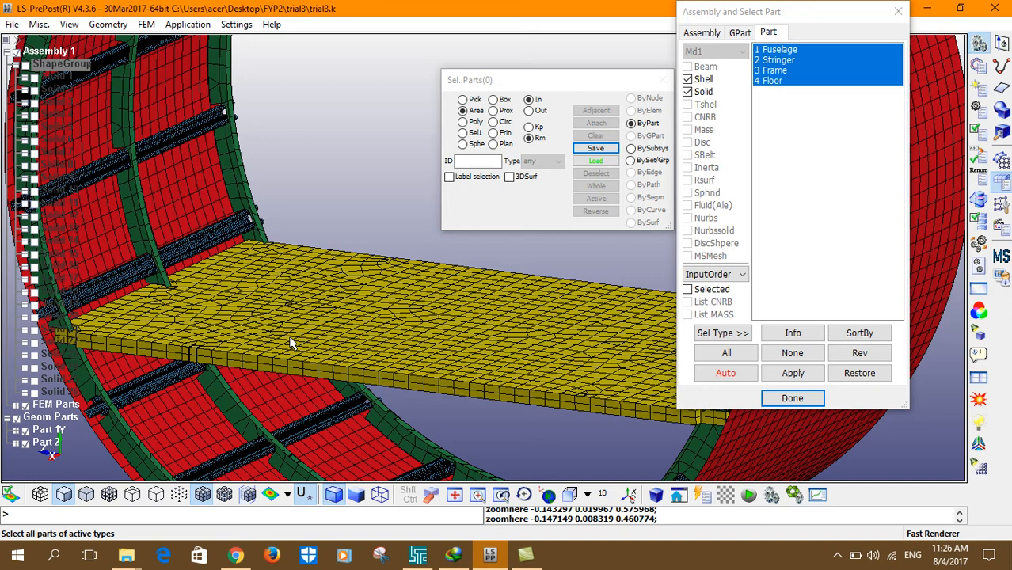
key("ctrl+s")
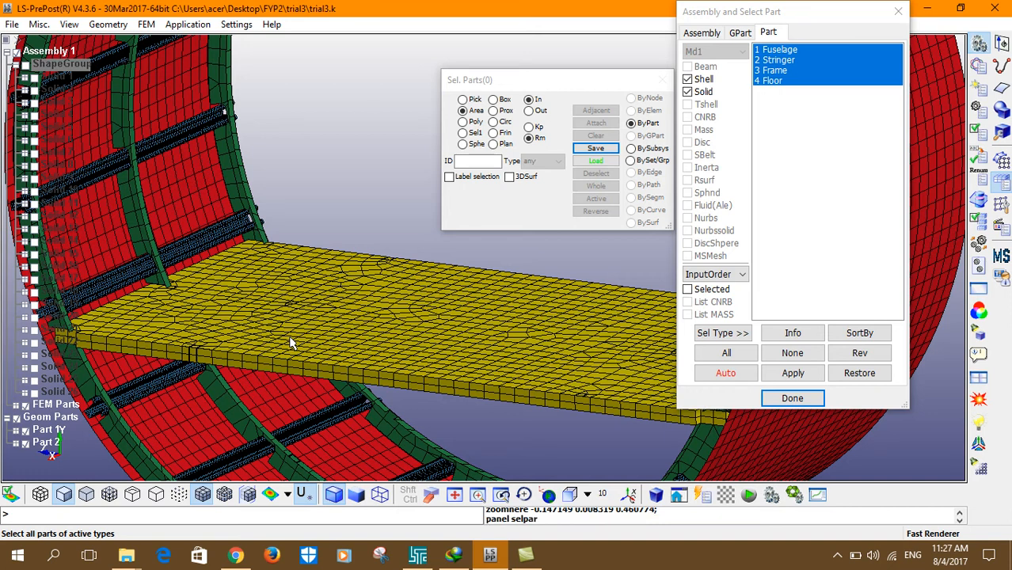
Hide the Fuselage and Stringer meshes and show the Solid 13 geometry alongside the Frame and Floor.
middle_click_drag(293, 270, 288, 188, "shift")
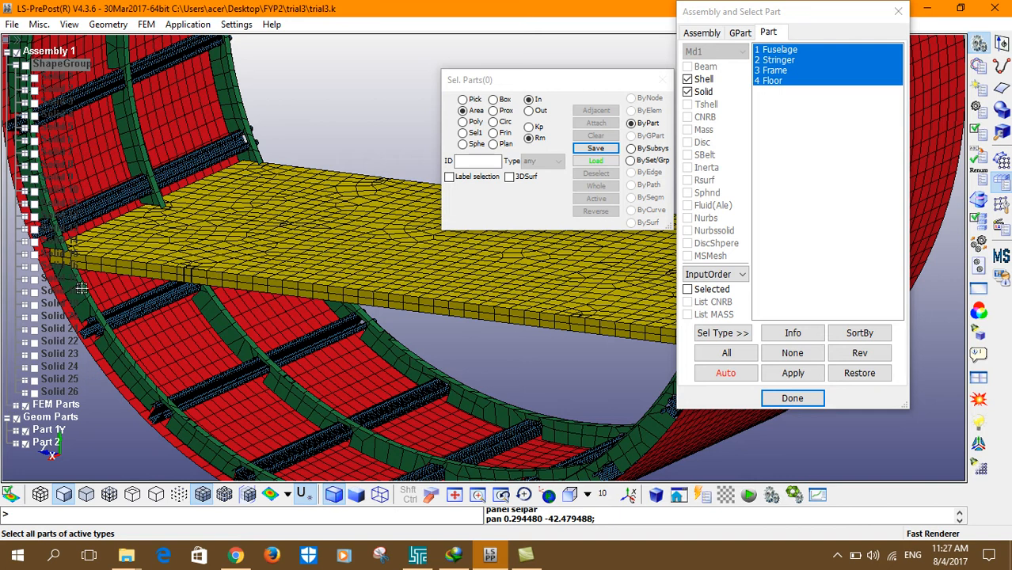
left_click(35, 240)
left_click(35, 240)
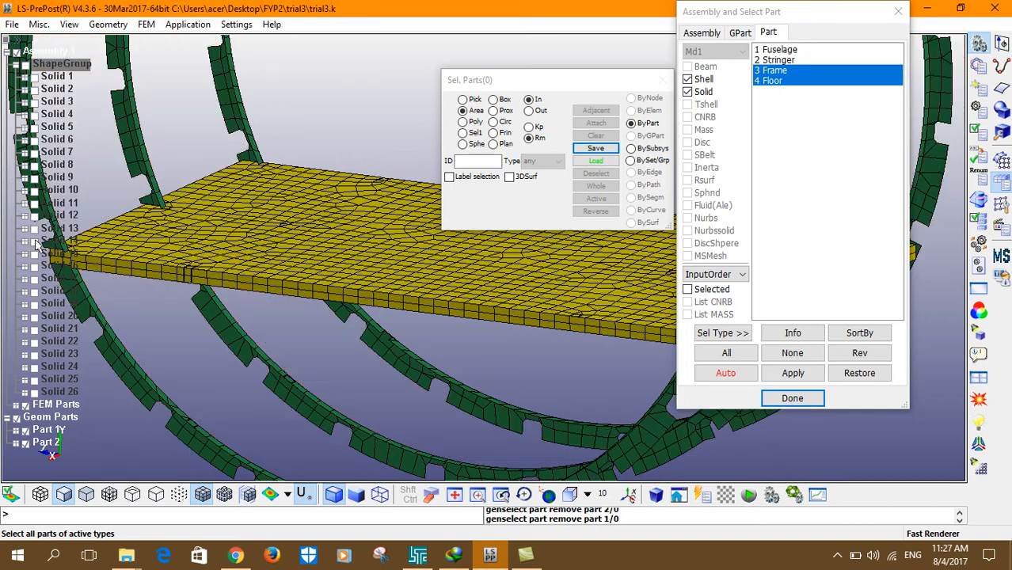
left_click(35, 240)
left_click(35, 240)
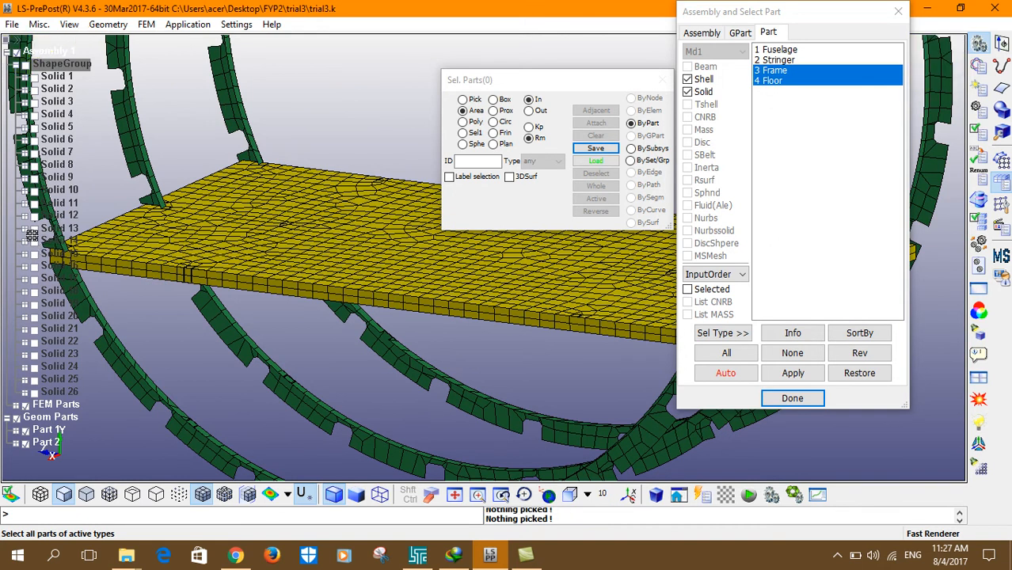
left_click(34, 230)
Display only the Frame mesh together with the Solid 13 geometry.
scroll(168, 322, "up", 6)
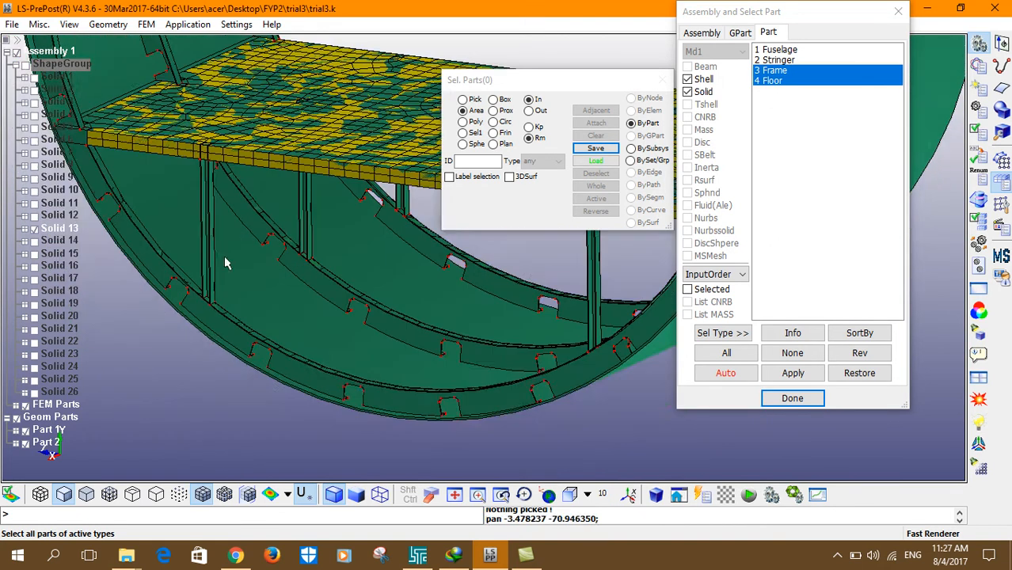
scroll(184, 408, "down", 3)
scroll(278, 361, "down", 3)
left_click_drag(250, 332, 269, 323, "shift")
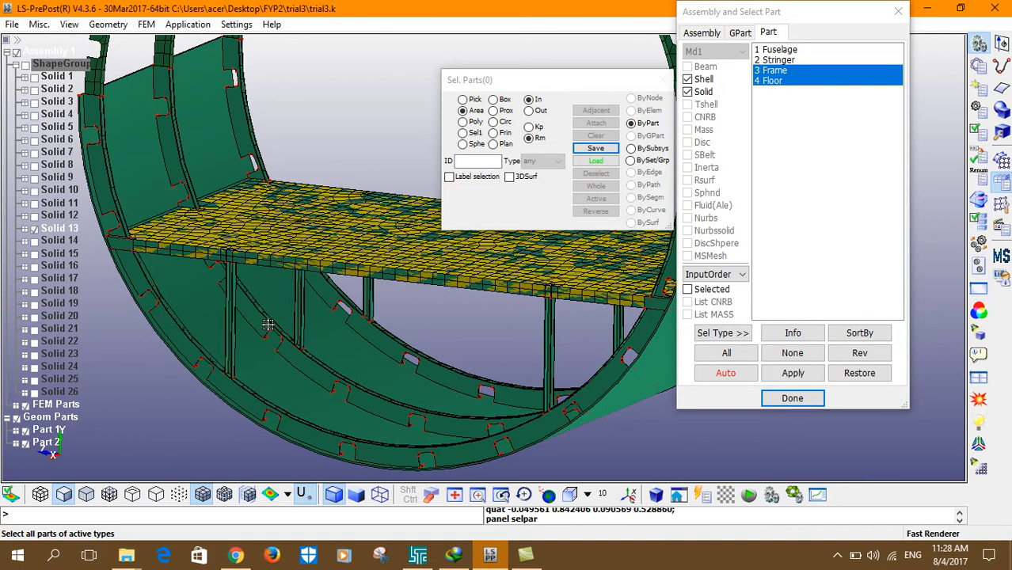
left_click(769, 76)
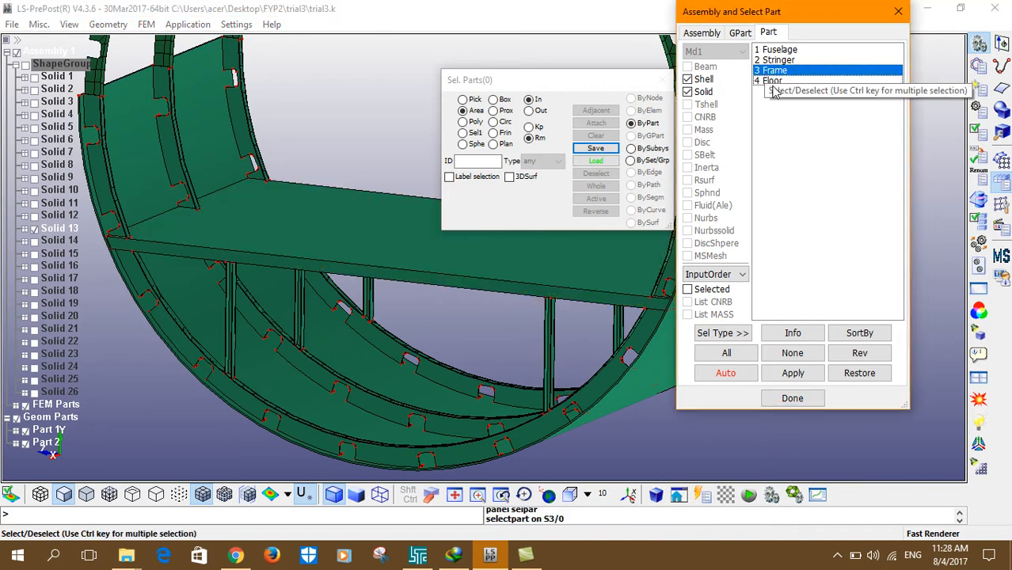
Examine the vertical support struts beneath the floor in the Solid 13 geometry, especially their upper ends.
left_click_drag(445, 278, 474, 99, "shift")
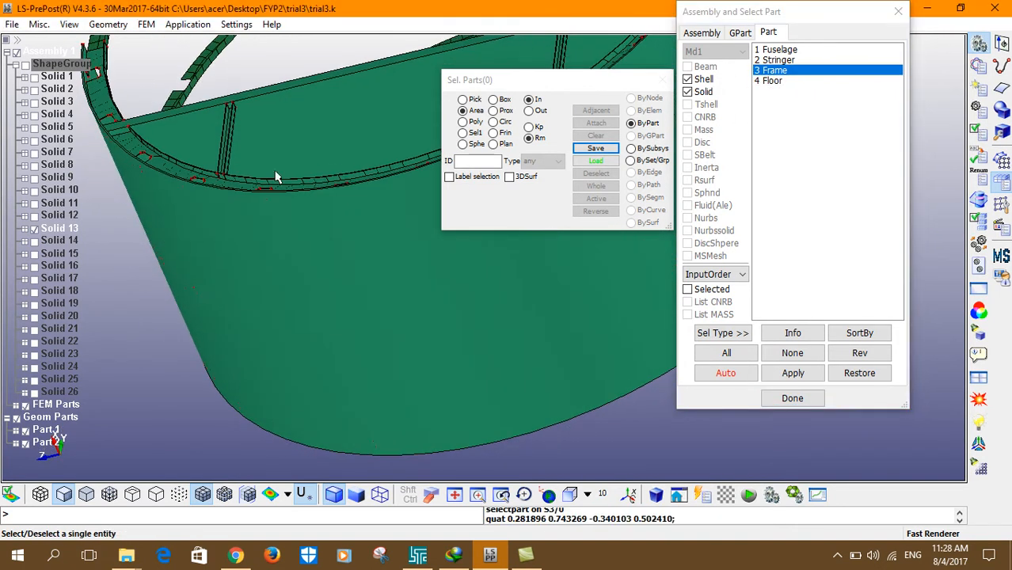
left_click_drag(261, 146, 255, 104, "shift")
scroll(257, 107, "up", 3)
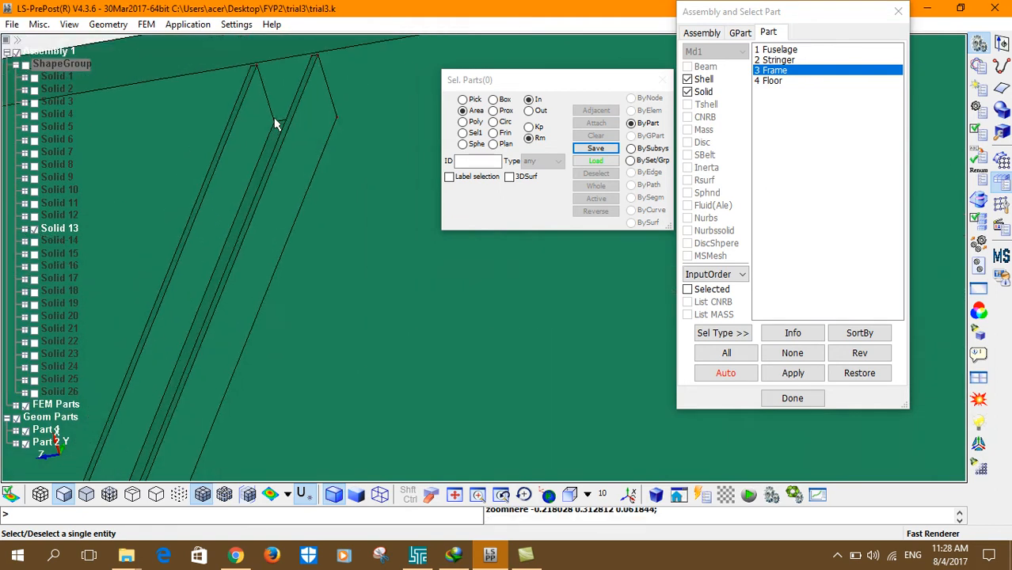
scroll(281, 208, "down", 3)
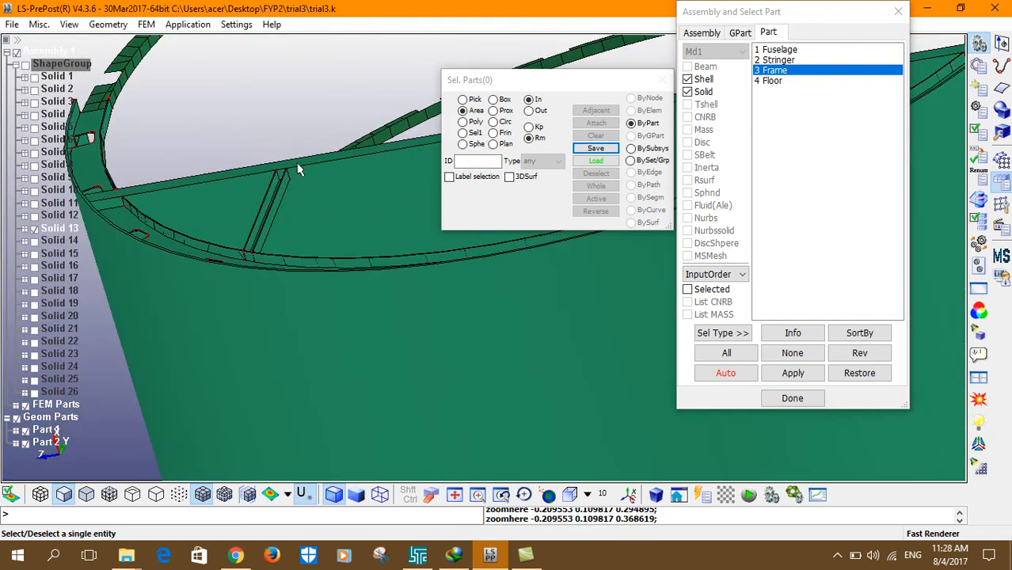
scroll(288, 171, "up", 3)
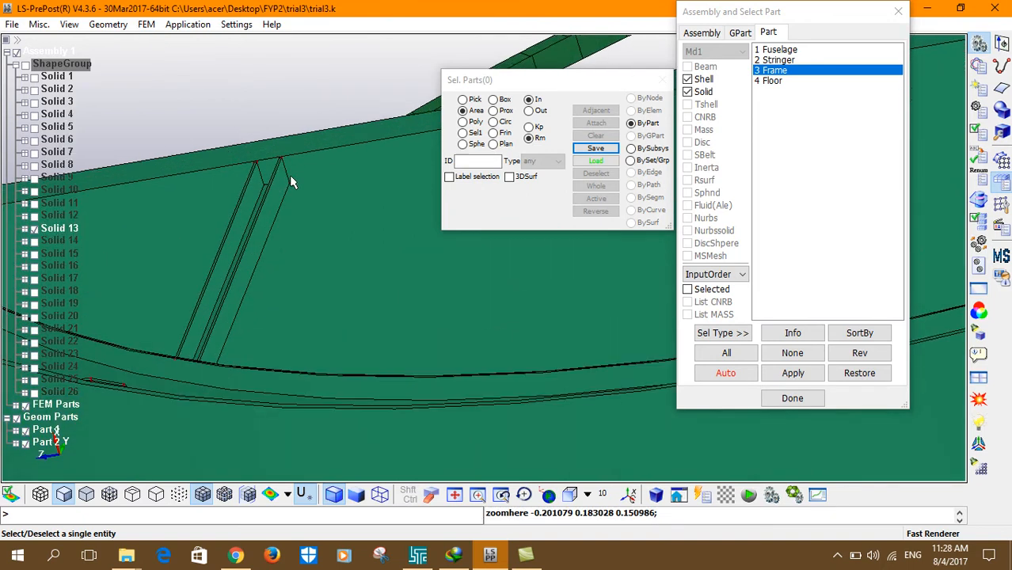
scroll(293, 207, "down", 2)
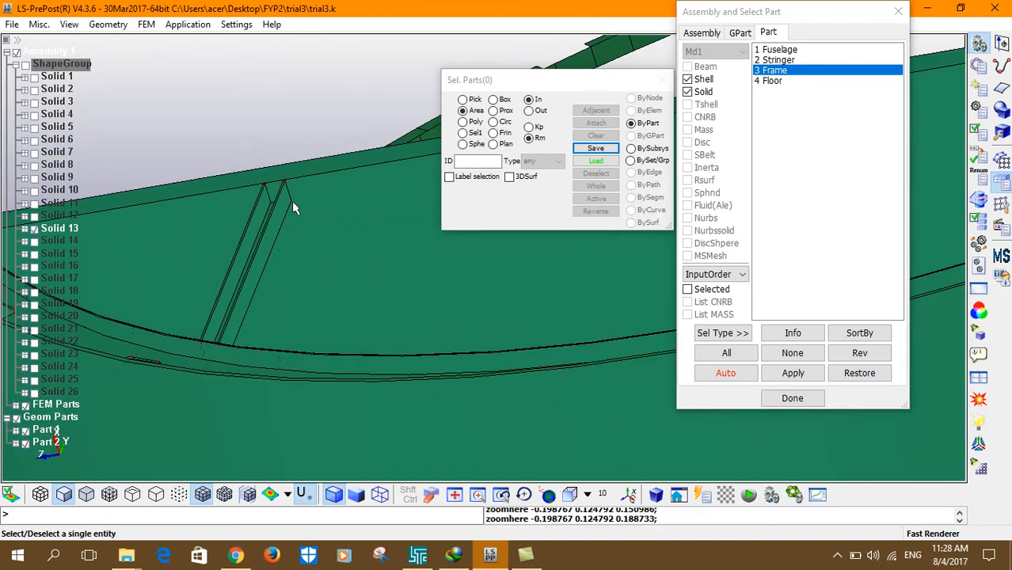
scroll(291, 207, "up", 3)
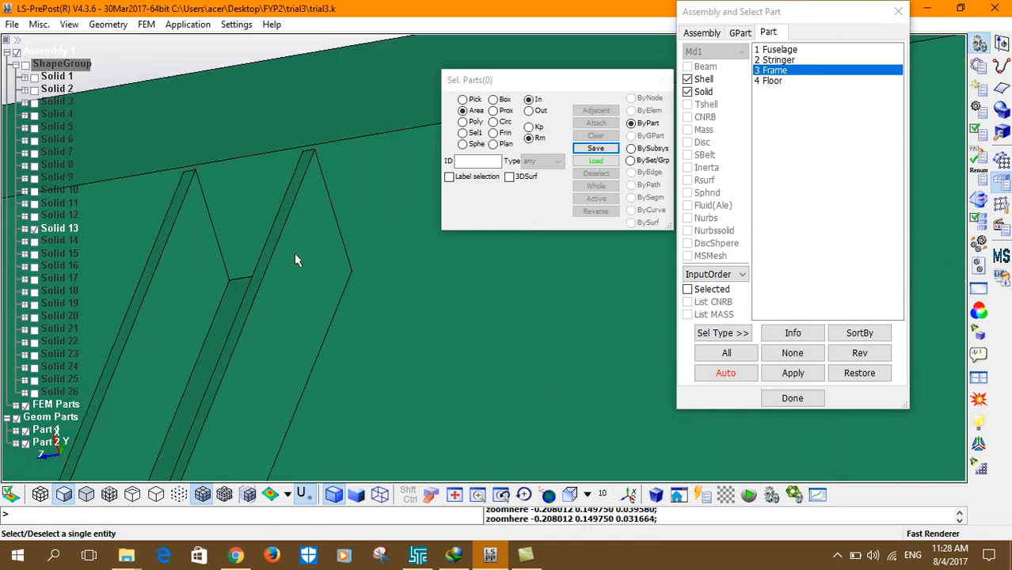
Examine the floor support struts from several angles, including where they meet the floor and the lower frames.
scroll(293, 285, "down", 3)
scroll(294, 293, "down", 2)
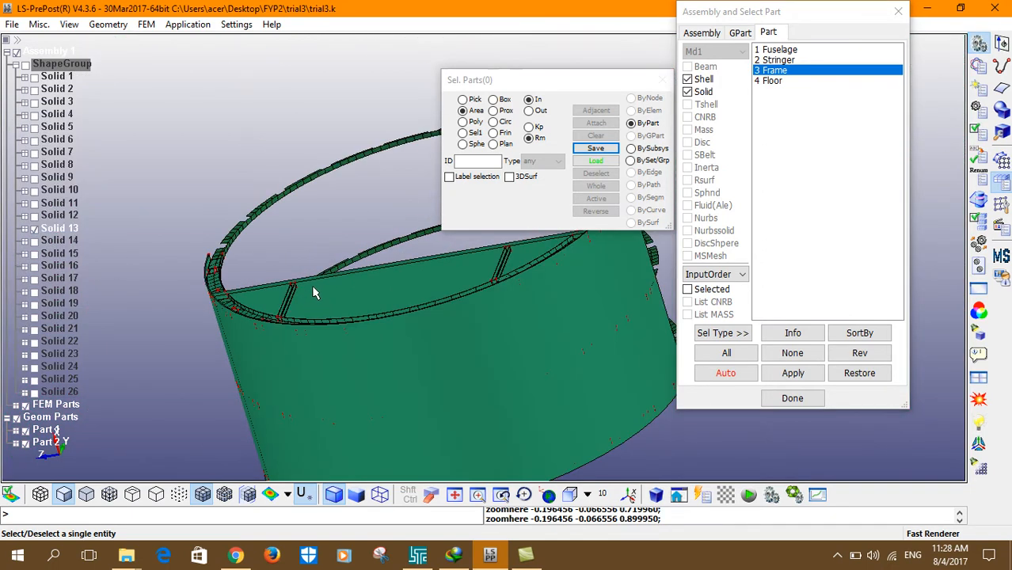
scroll(294, 329, "up", 3)
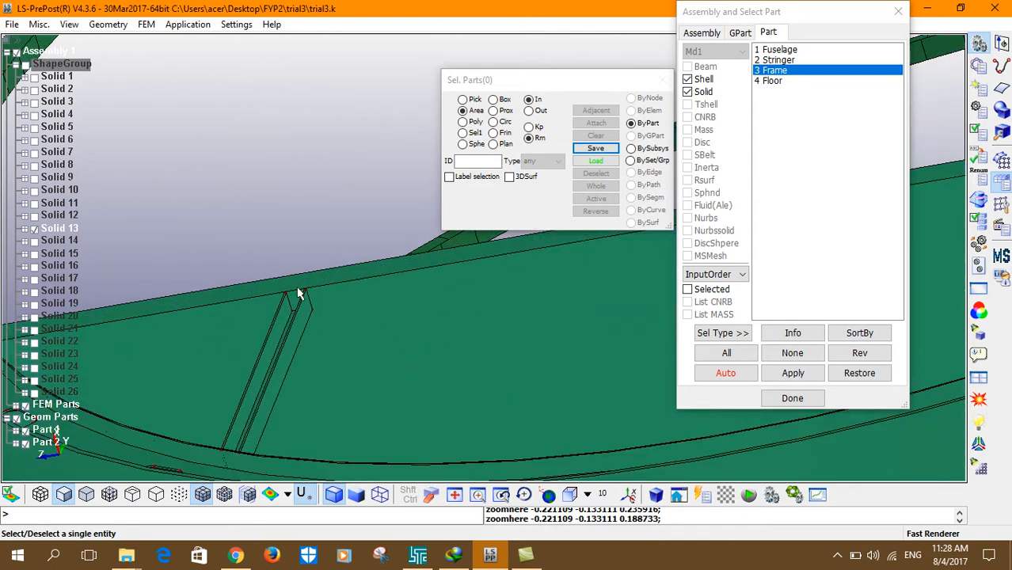
scroll(300, 278, "down", 3)
left_click_drag(461, 281, 430, 289)
left_click_drag(289, 372, 170, 160)
middle_click_drag(408, 338, 319, 204, "shift")
scroll(345, 300, "up", 5)
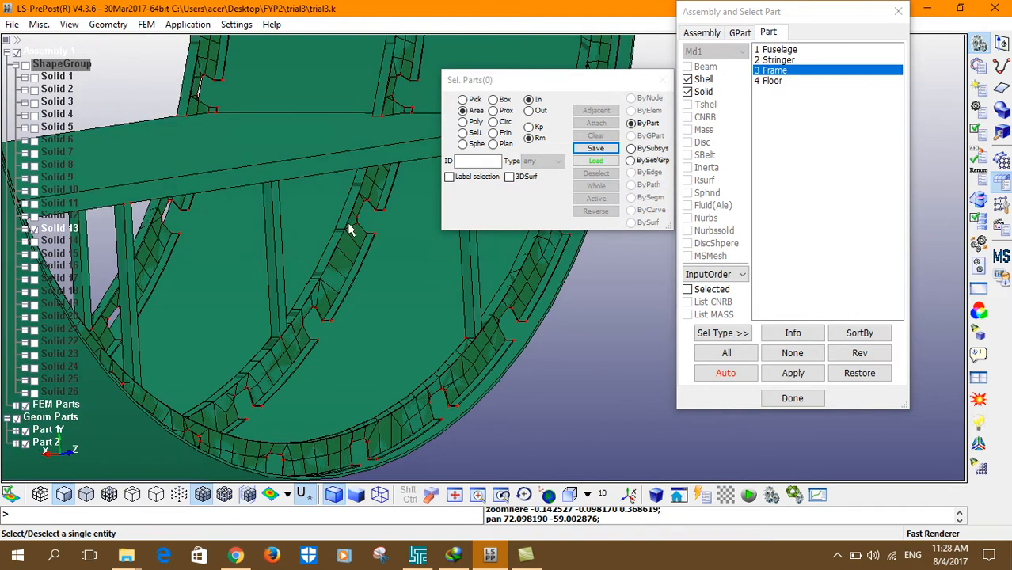
middle_click_drag(428, 272, 326, 297, "shift")
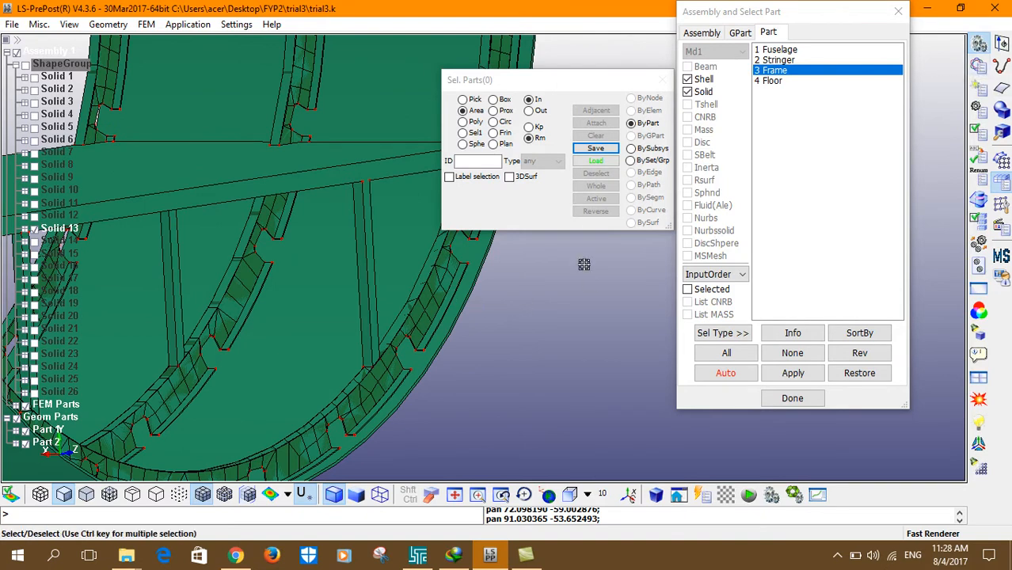
left_click(980, 68)
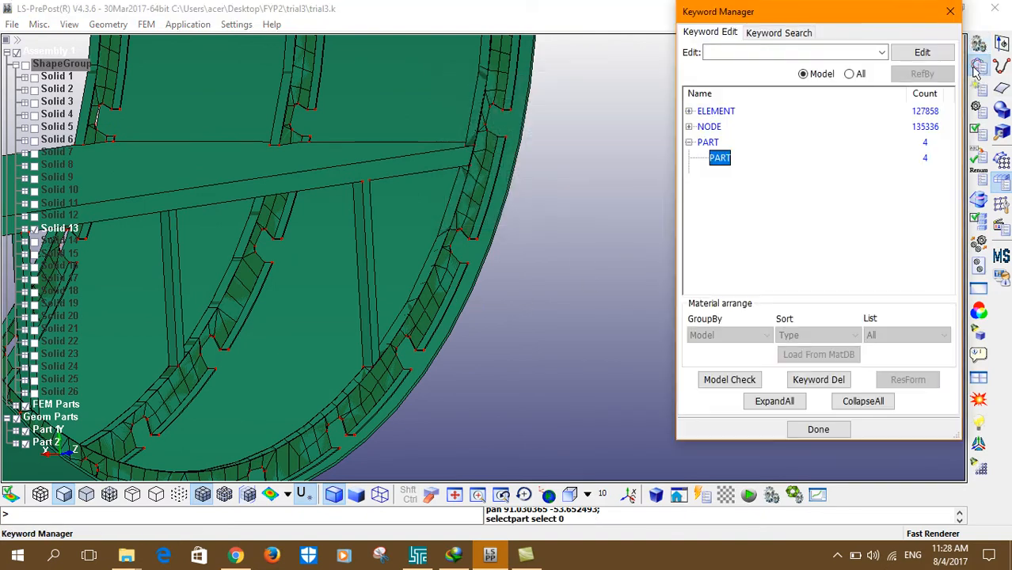
left_click(979, 90)
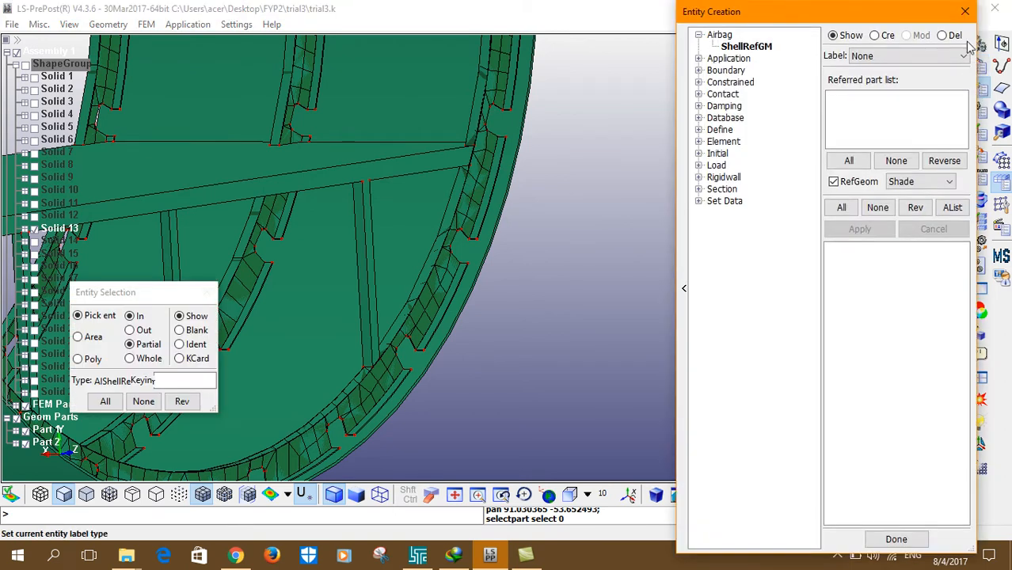
left_click(964, 12)
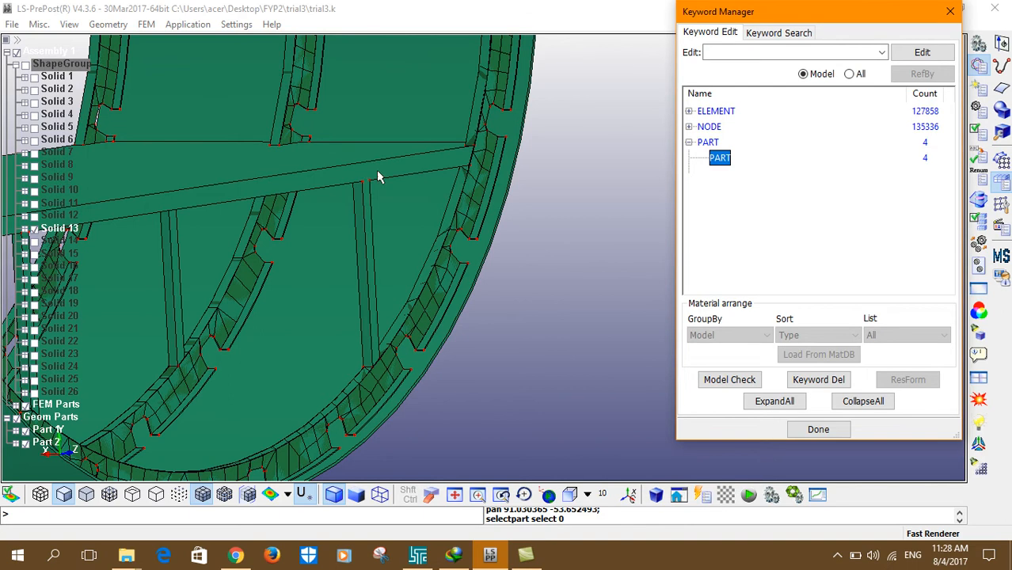
left_click(1001, 204)
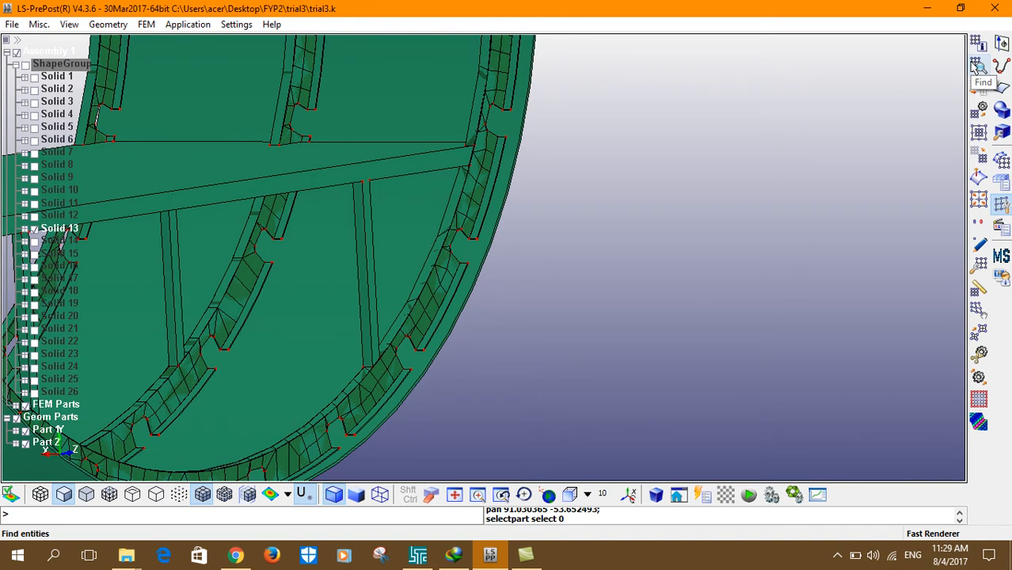
Start the Auto Mesher and select the three faces of the middle-frame support strut on one side of the floor.
left_click(1002, 160)
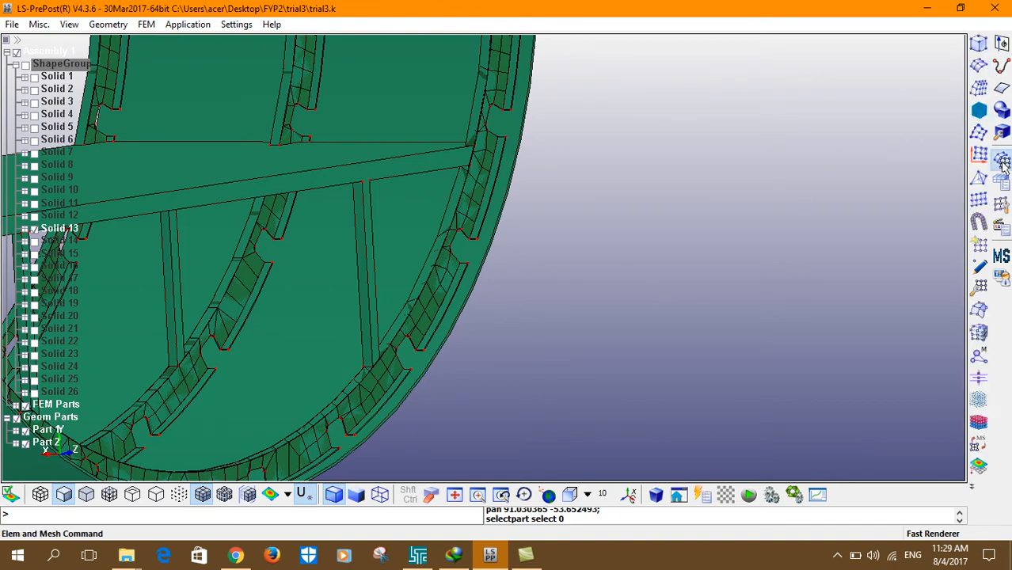
left_click(979, 65)
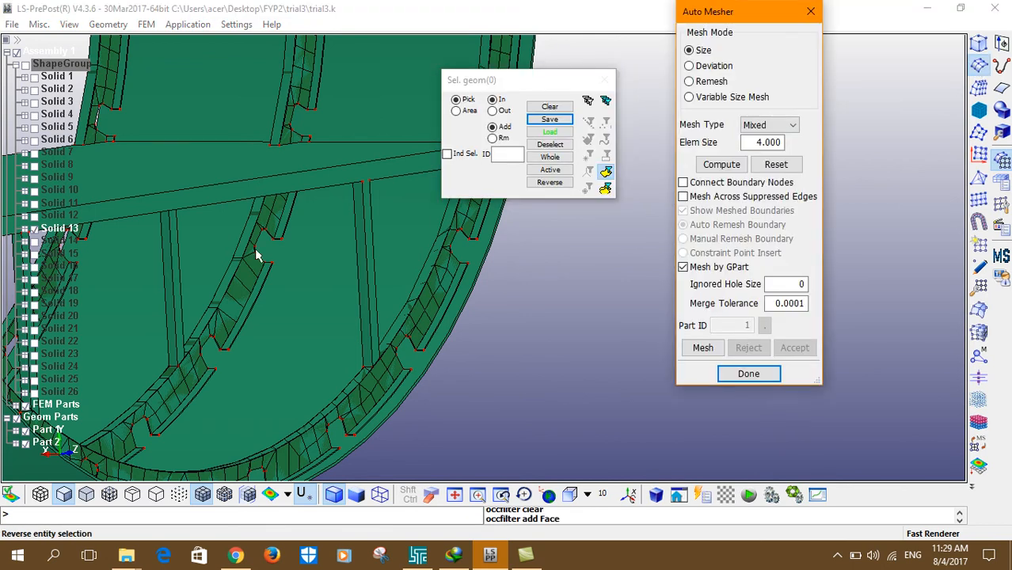
middle_click_drag(263, 236, 322, 248, "shift")
scroll(321, 248, "up", 3)
left_click(228, 297)
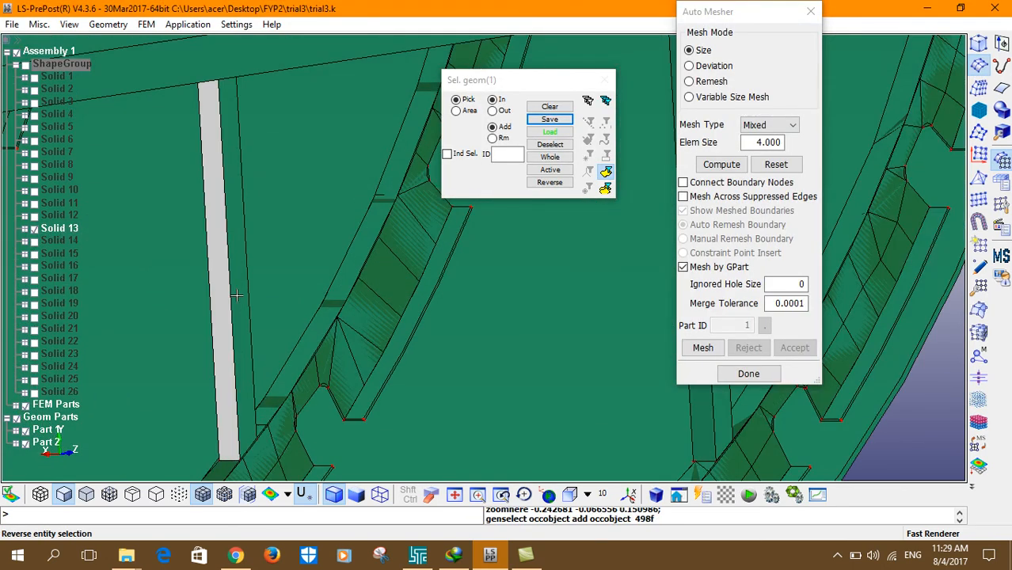
left_click(236, 295)
scroll(247, 299, "down", 3)
left_click_drag(293, 296, 139, 296, "shift")
left_click_drag(365, 336, 137, 344, "shift")
scroll(256, 343, "up", 2)
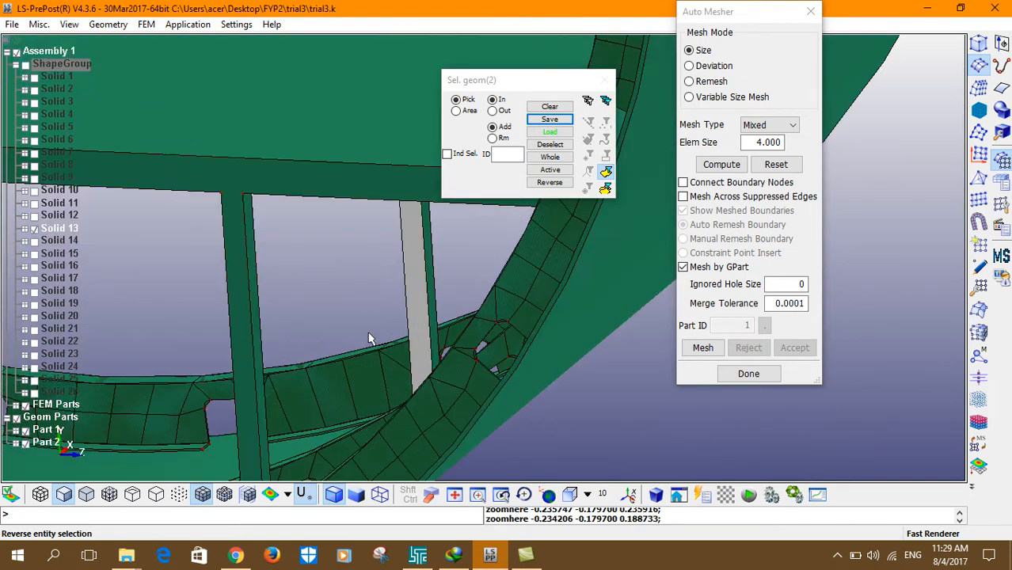
left_click(432, 307)
Add the three faces of the matching middle-frame strut on the opposite side of the floor to the meshing selection.
scroll(388, 300, "down", 5)
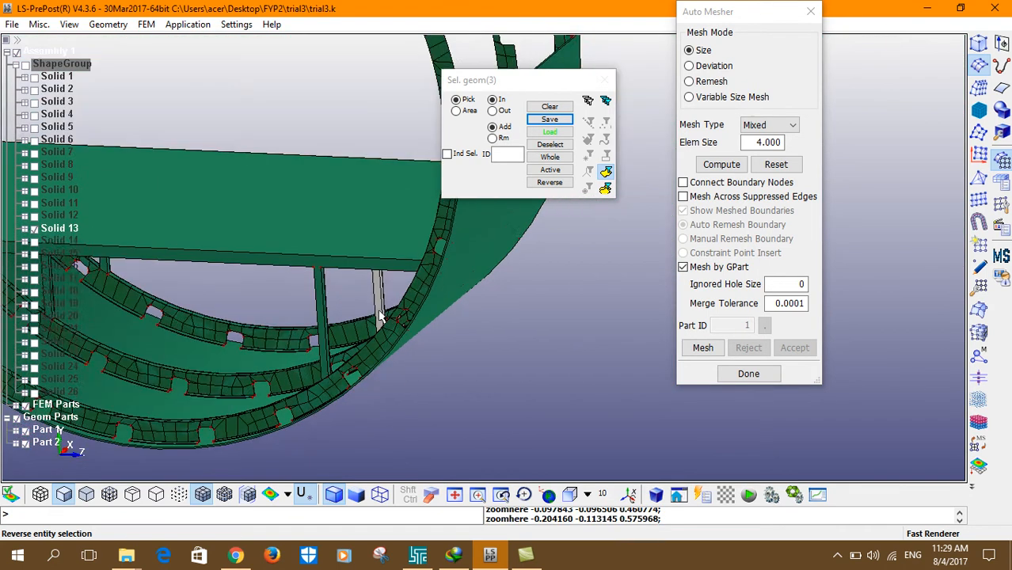
middle_click_drag(329, 314, 412, 299, "shift")
middle_click_drag(260, 293, 430, 307, "shift")
scroll(270, 277, "up", 4)
left_click(222, 264)
scroll(232, 291, "up", 1)
scroll(232, 290, "down", 5)
scroll(303, 283, "up", 6)
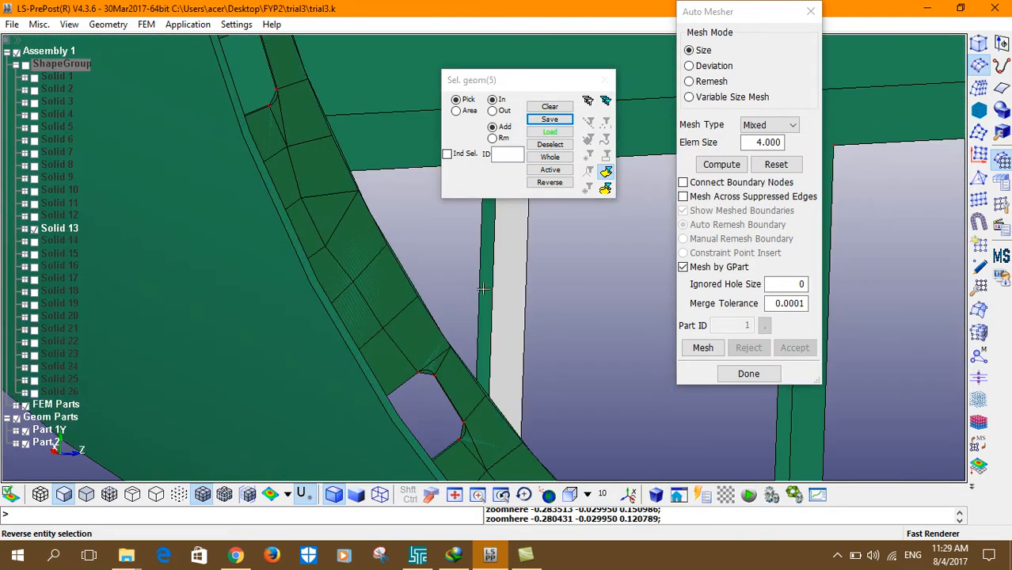
left_click(483, 290)
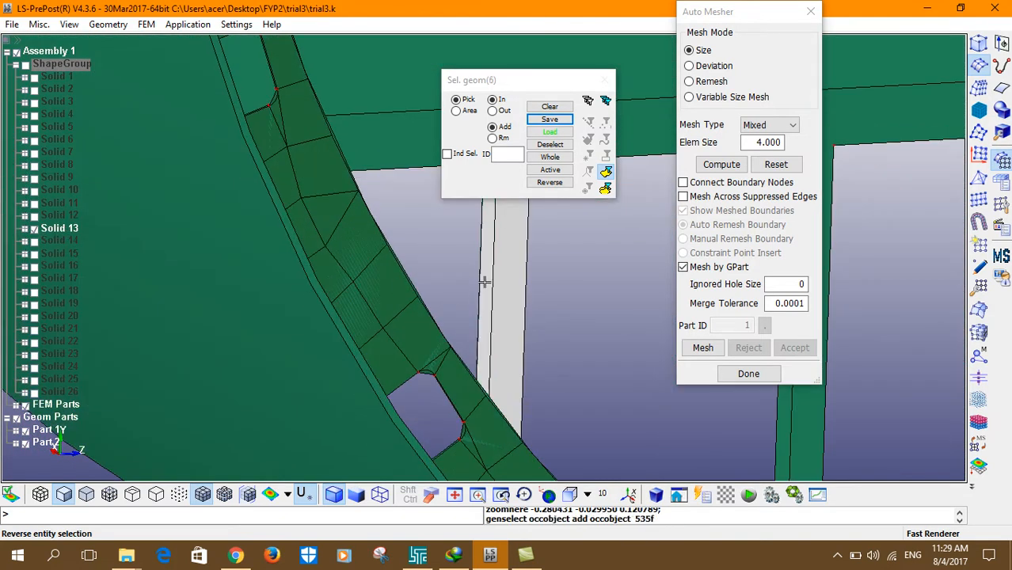
Try meshing the selected strut faces with mixed elements of size 4.
scroll(485, 285, "down", 3)
middle_click_drag(485, 285, 523, 325, "shift")
left_click(722, 164)
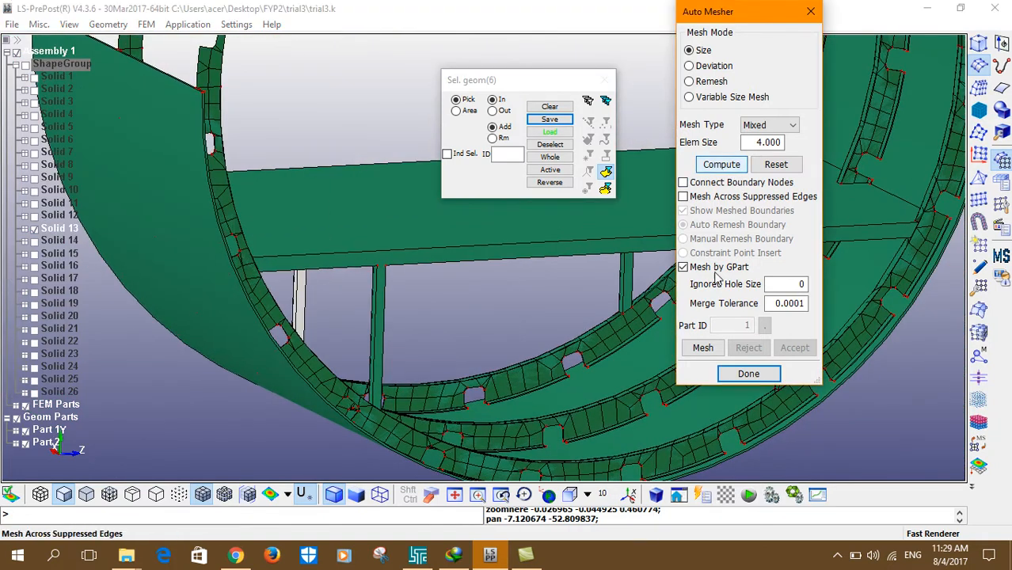
left_click(702, 348)
scroll(500, 291, "up", 4)
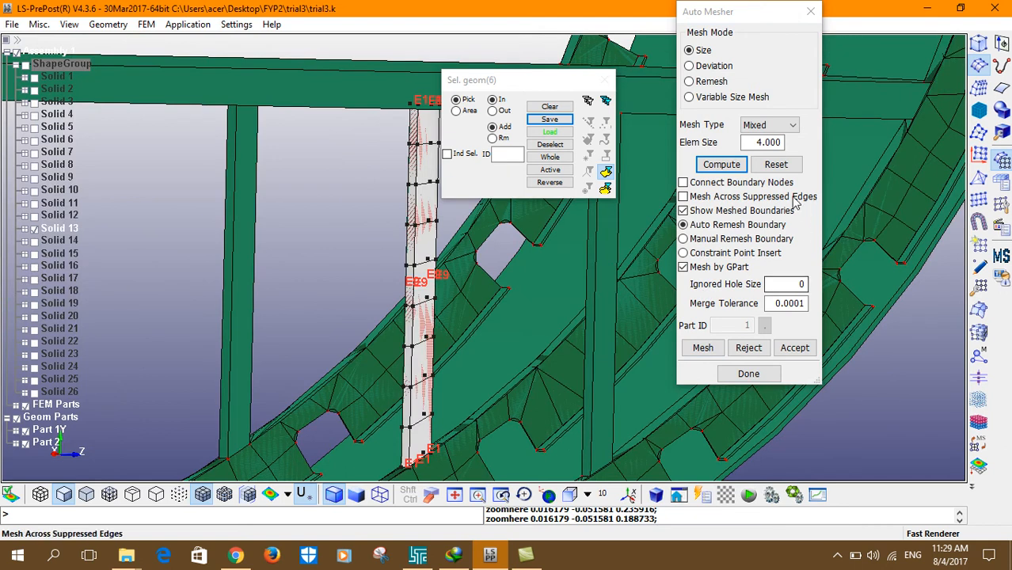
left_click(749, 348)
Mesh the six selected strut faces with mixed elements of size 2 and accept the mesh.
double_click(763, 143)
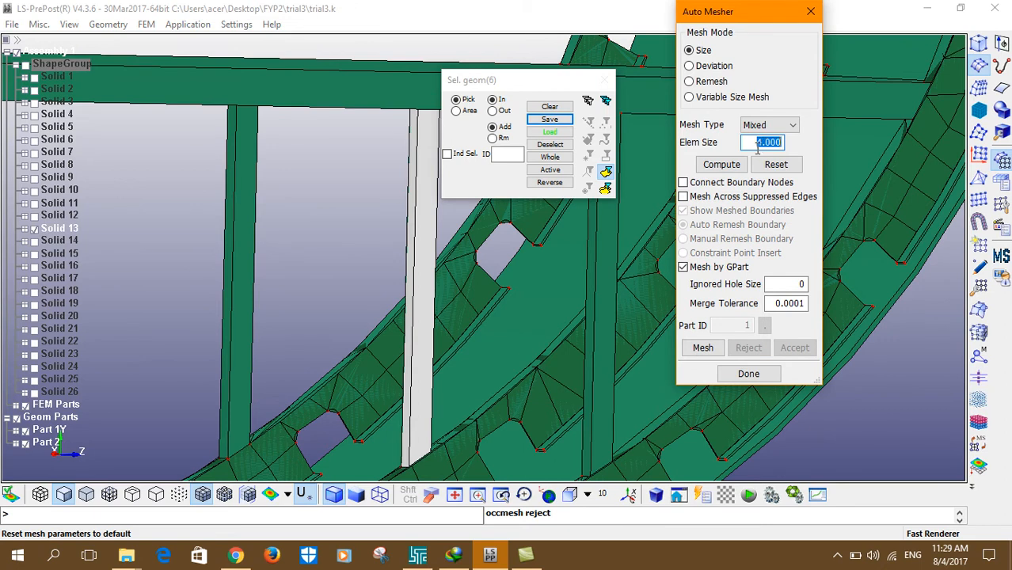
type("2")
left_click(703, 347)
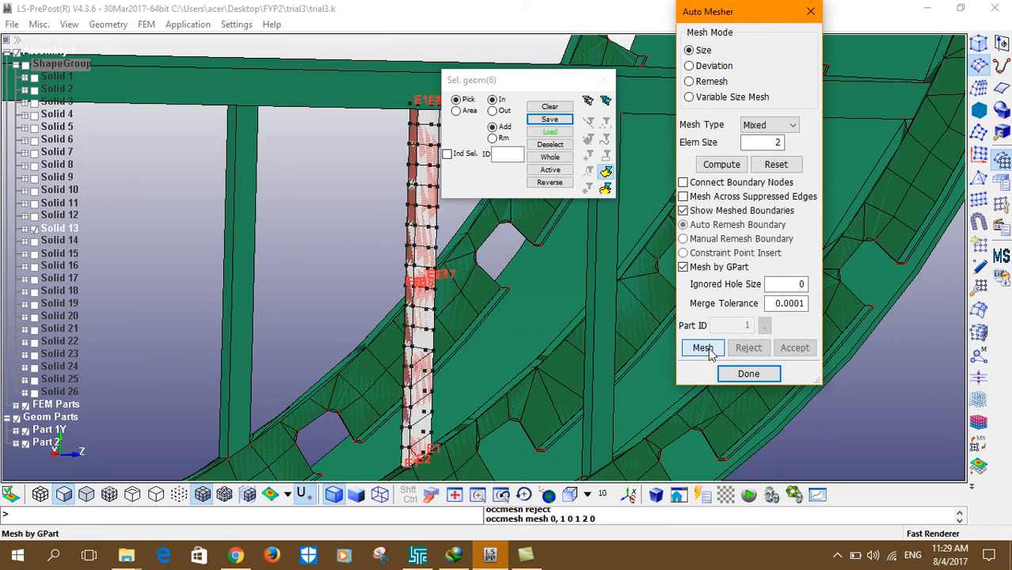
scroll(441, 328, "up", 2)
scroll(441, 327, "down", 4)
scroll(441, 328, "down", 4)
left_click_drag(400, 216, 328, 259, "shift")
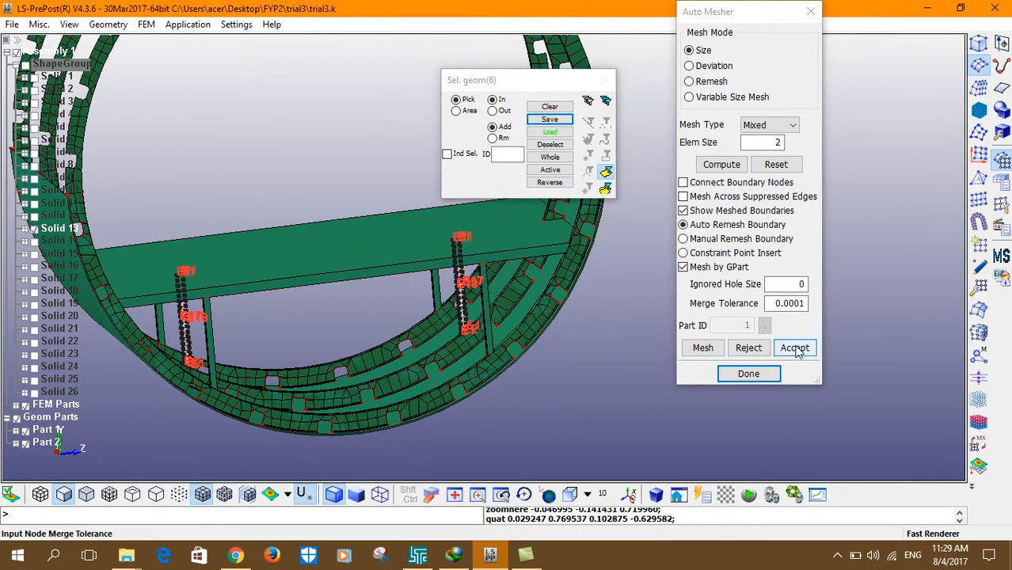
scroll(518, 323, "up", 3)
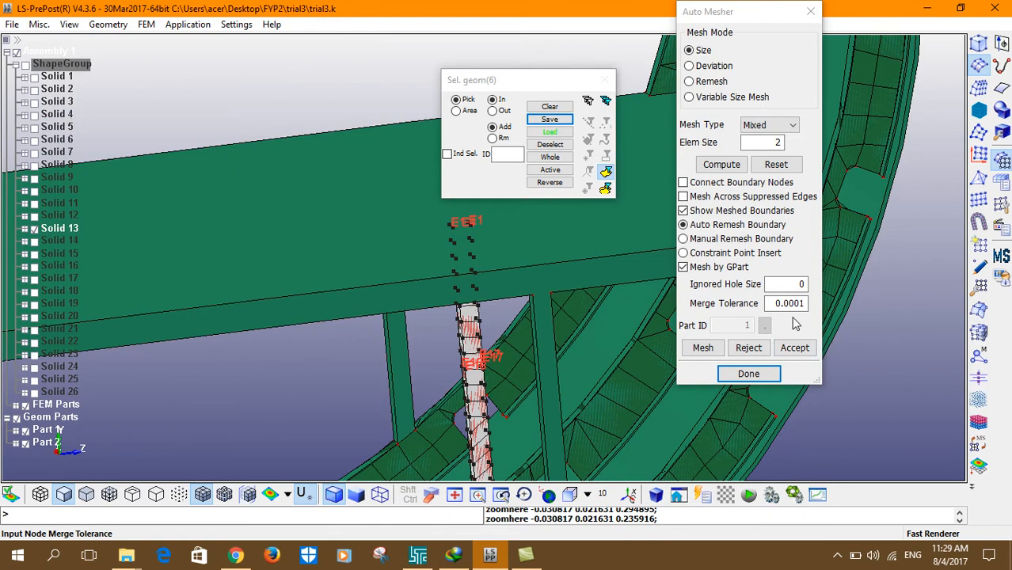
left_click(794, 348)
scroll(440, 321, "down", 5)
left_click_drag(439, 321, 419, 313, "shift")
scroll(467, 331, "up", 6)
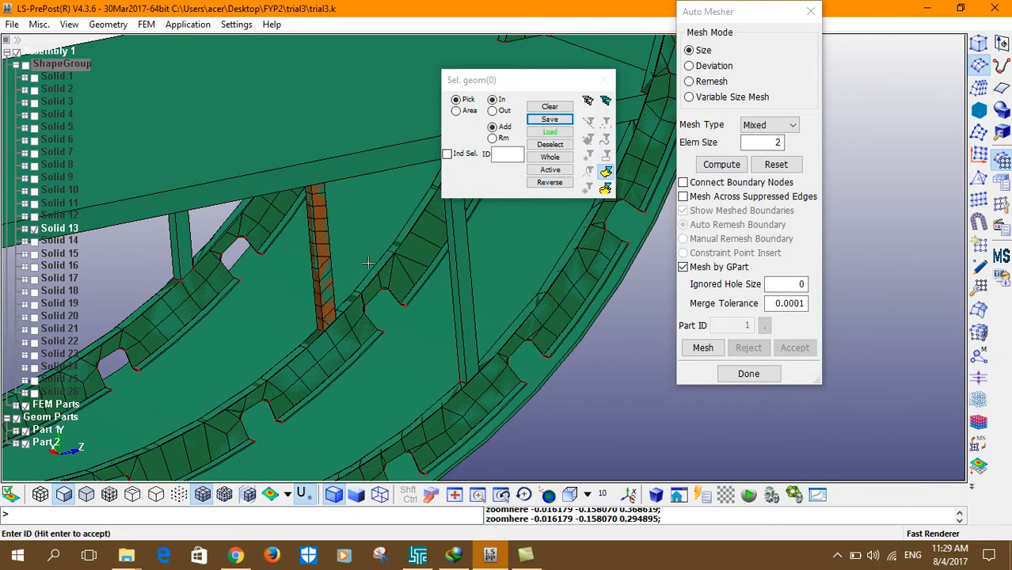
Measure the node-to-node distance from the lower corner of the adjacent unmeshed strut to the matching corner of the meshed strut.
left_click_drag(566, 82, 756, 233)
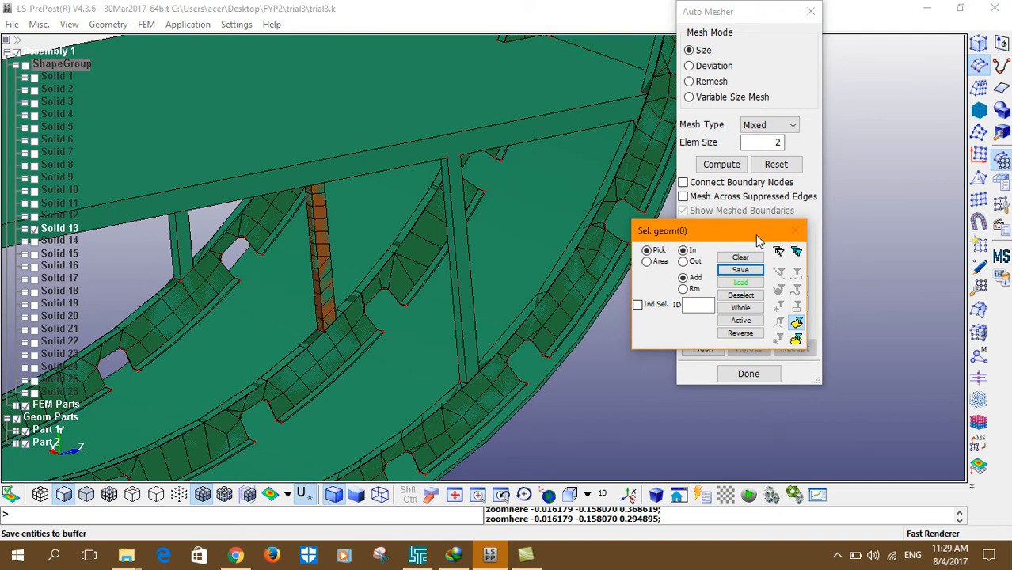
mouse_move(546, 182)
left_mouse_down()
mouse_move(535, 190)
mouse_move(561, 182)
left_mouse_up()
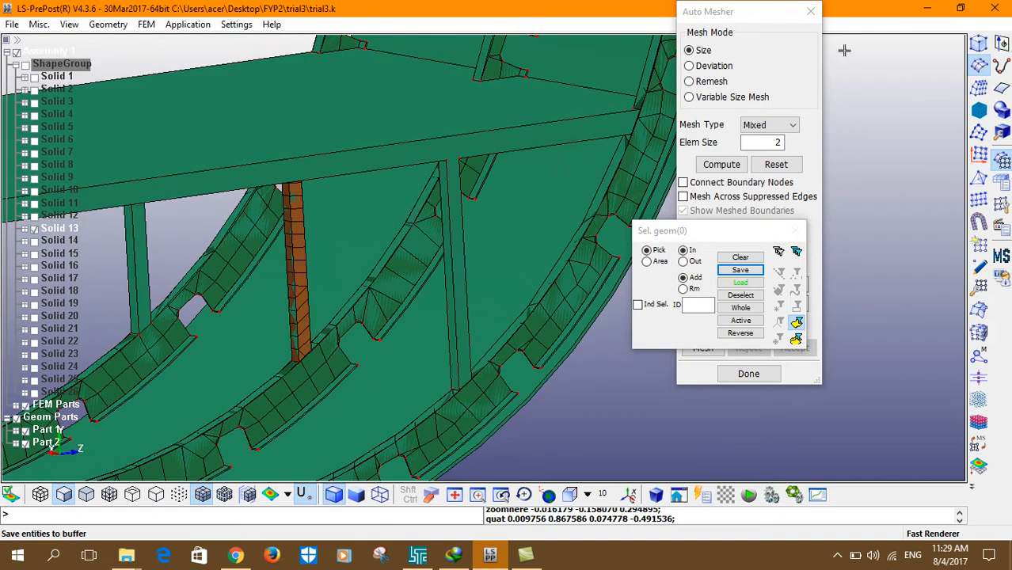
left_click(1000, 182)
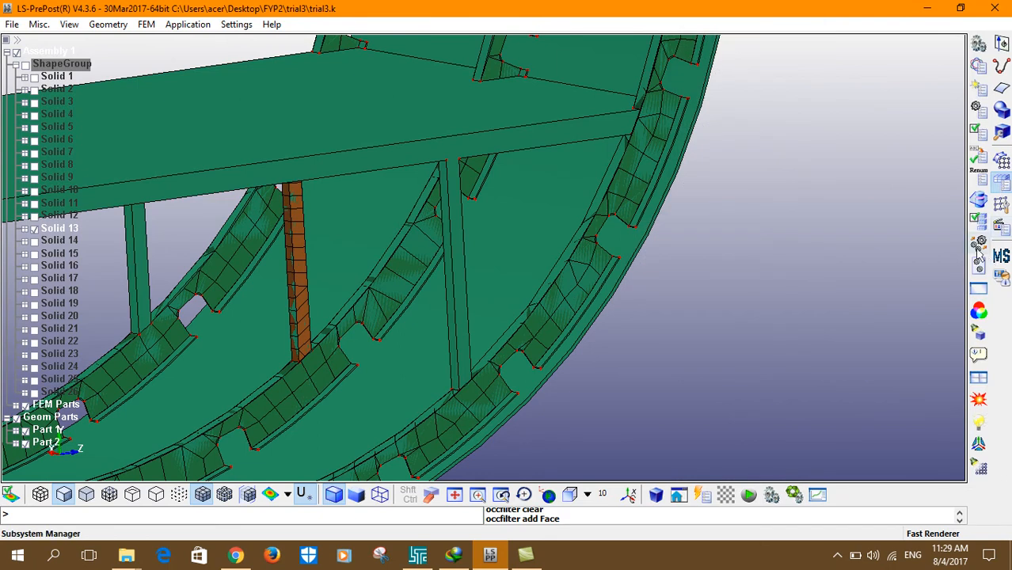
left_click(1000, 204)
left_click(979, 290)
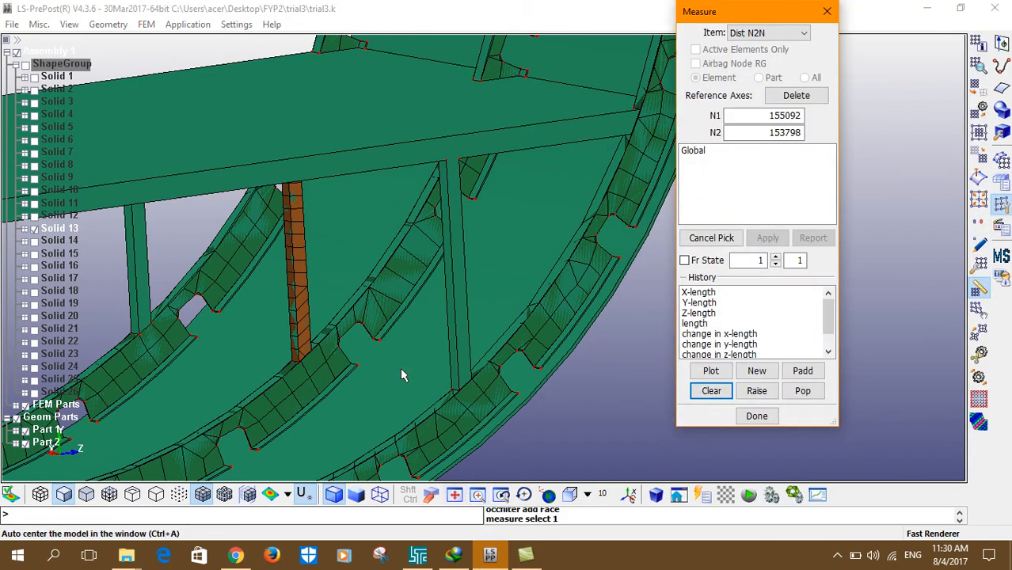
scroll(401, 375, "up", 2)
left_click(523, 419)
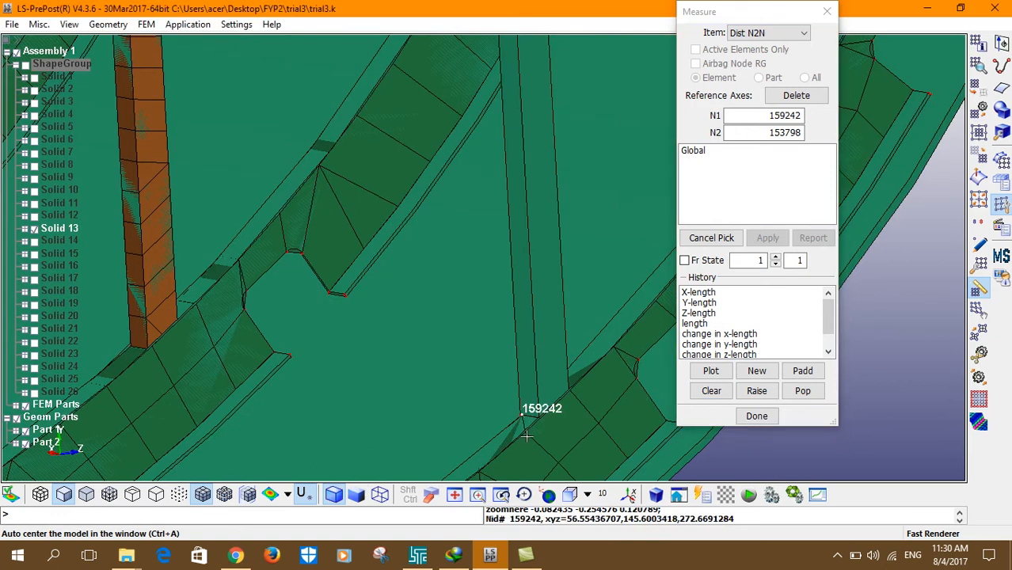
scroll(134, 346, "up", 4)
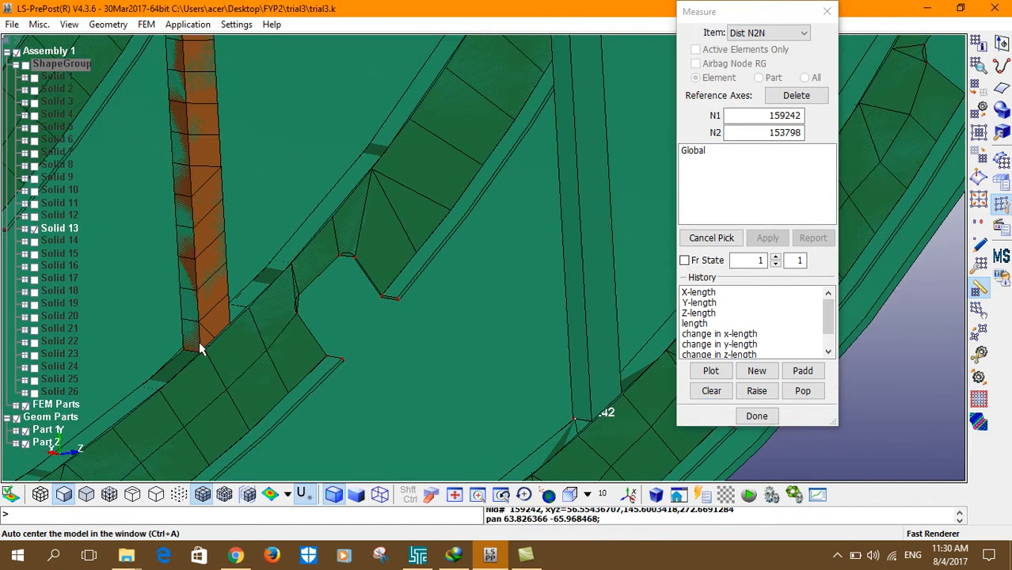
left_click(182, 342)
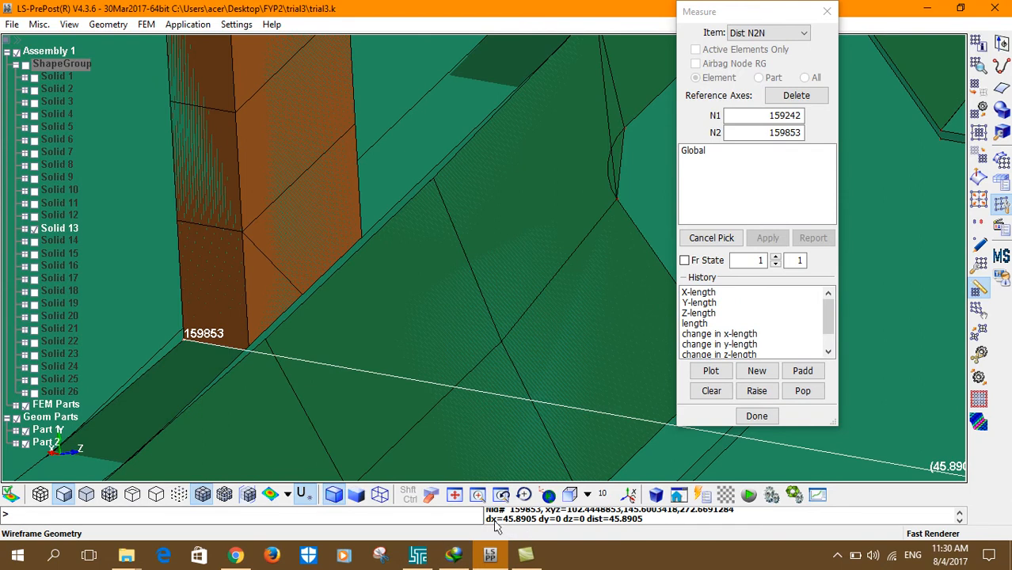
Copy the dx value of the strut spacing measurement from the message output.
left_click_drag(505, 519, 533, 520)
right_click(523, 524)
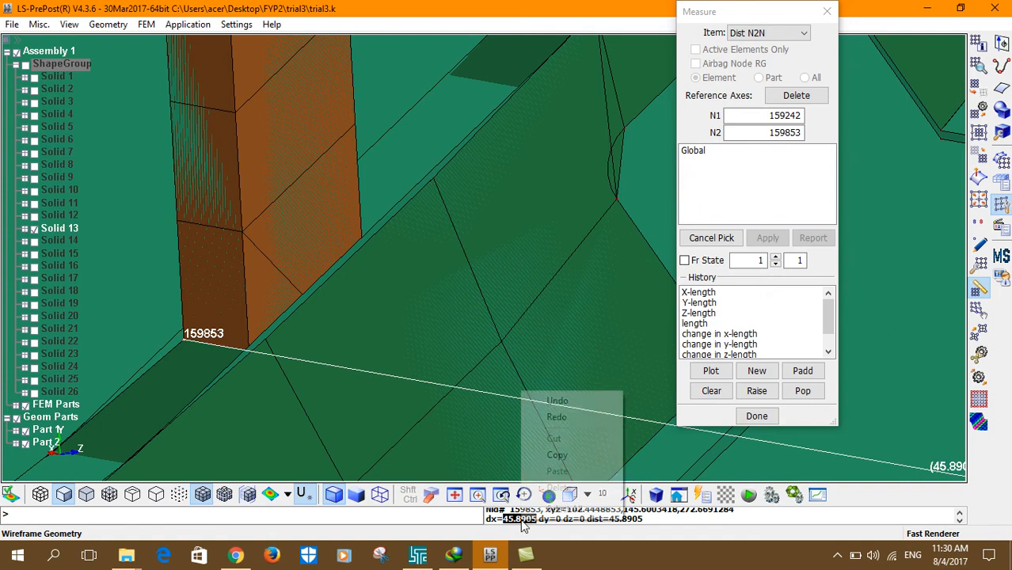
left_click(556, 454)
Start a Translate transform and select by part all nodes of the newly meshed struts.
scroll(468, 404, "down", 5)
scroll(467, 404, "down", 1)
middle_click_drag(467, 404, 428, 391, "shift")
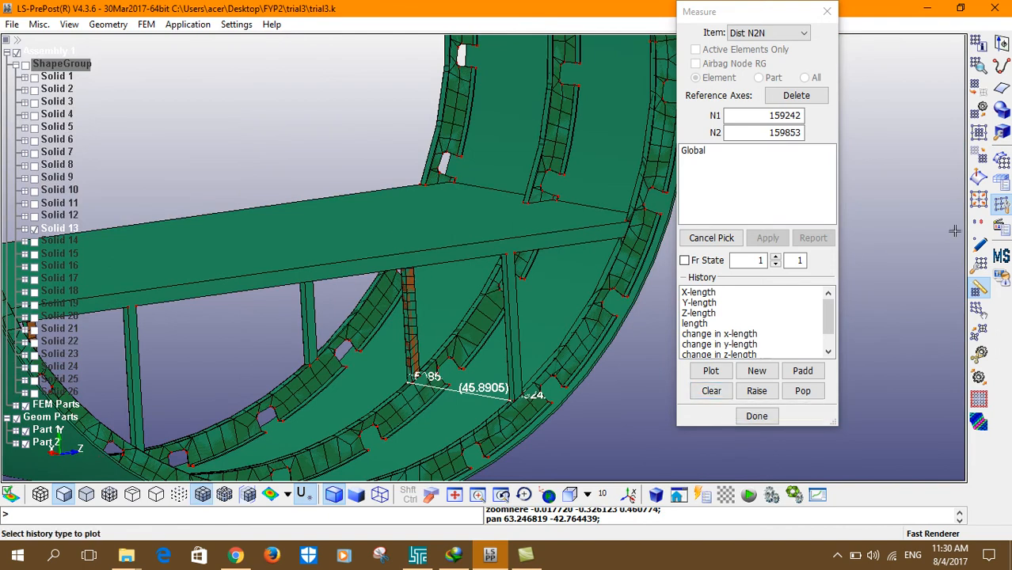
left_click(1001, 203)
left_click(981, 158)
left_click(705, 52)
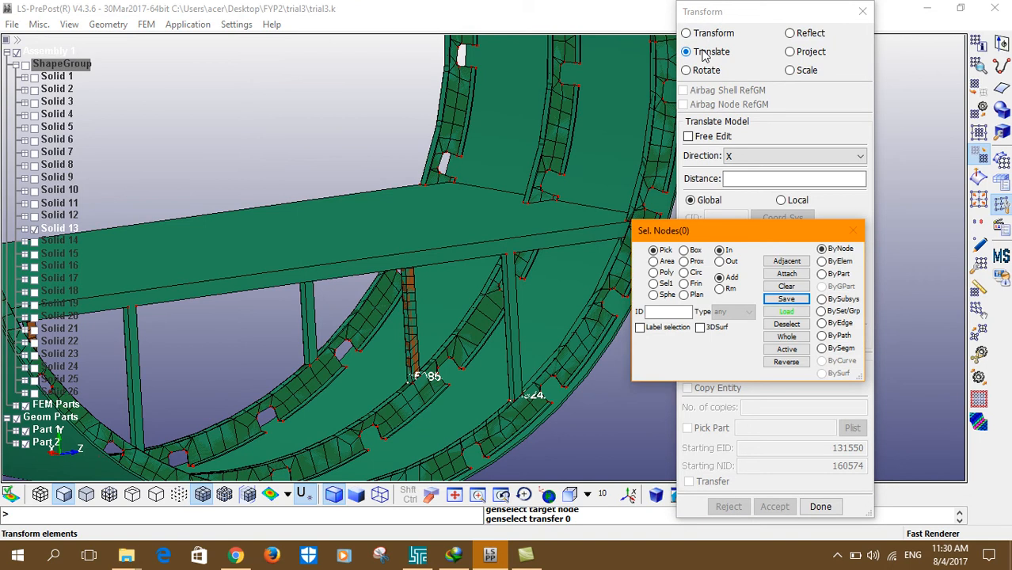
left_click_drag(712, 231, 246, 35)
left_click(377, 89)
left_click(408, 287)
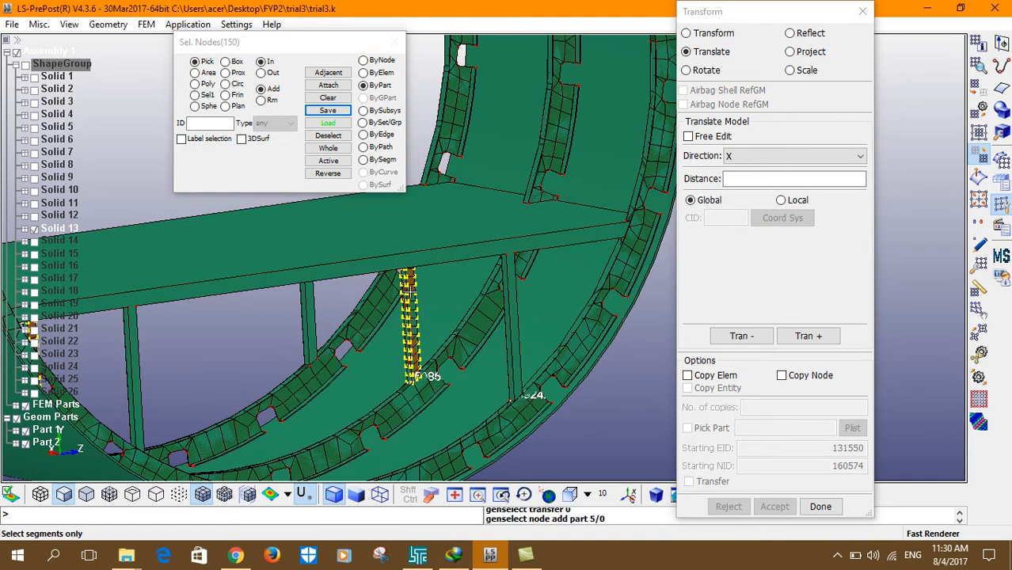
Set the X translation distance to the copied 45.8905 and try moving the selected strut nodes in the negative direction.
left_click(752, 180)
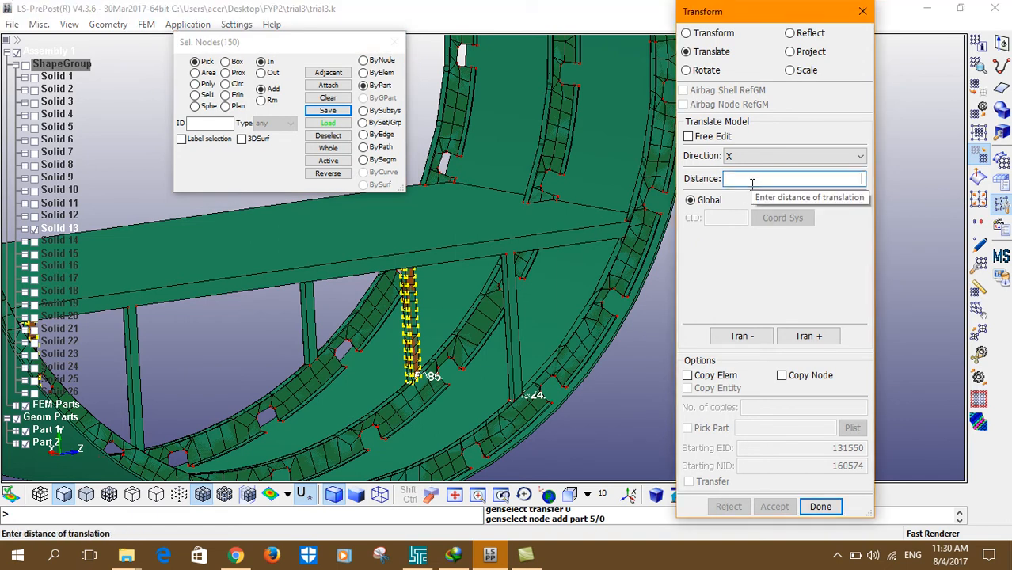
key("ctrl+v")
middle_click_drag(554, 322, 569, 247, "shift")
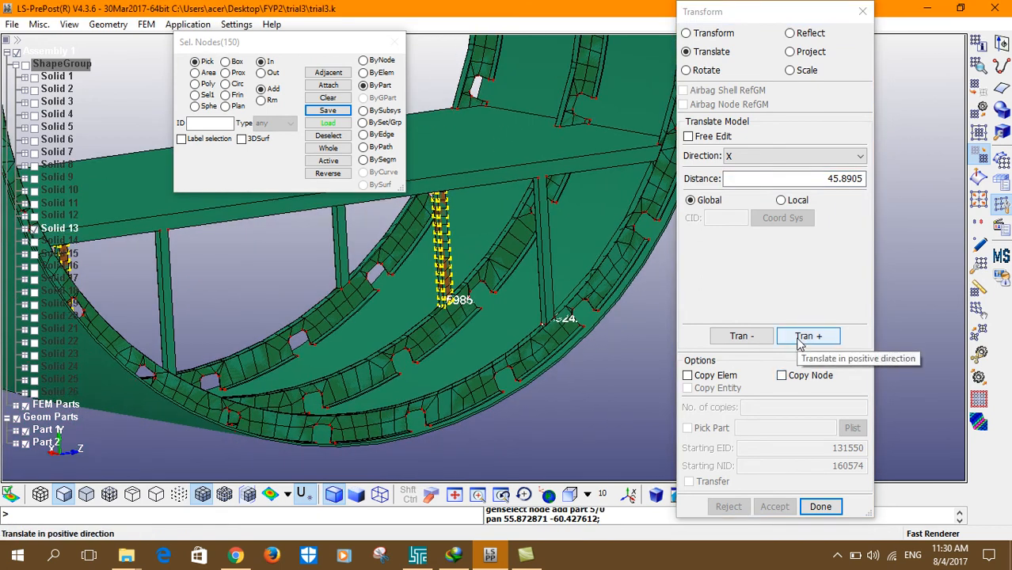
left_click(747, 341)
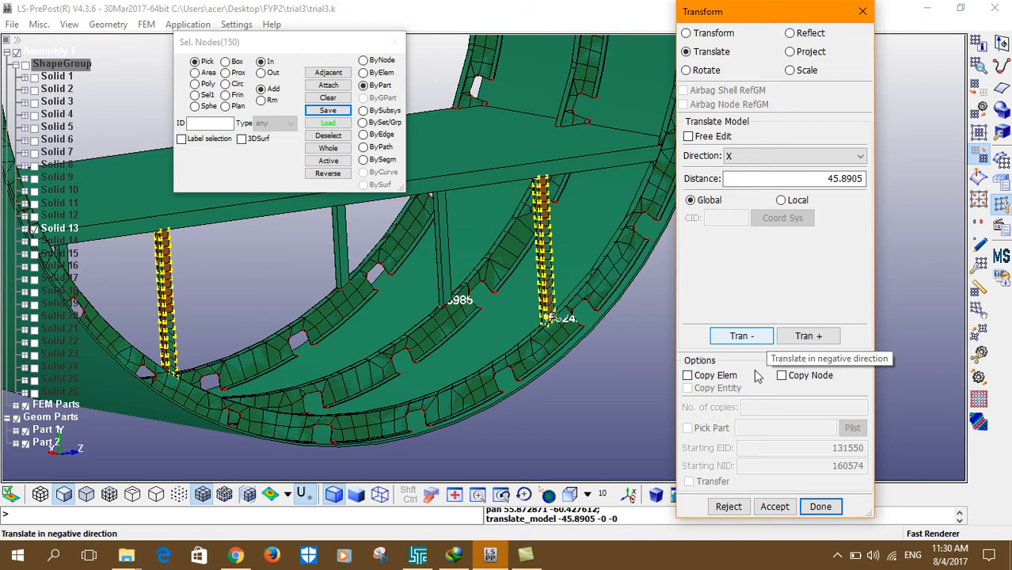
left_click(728, 508)
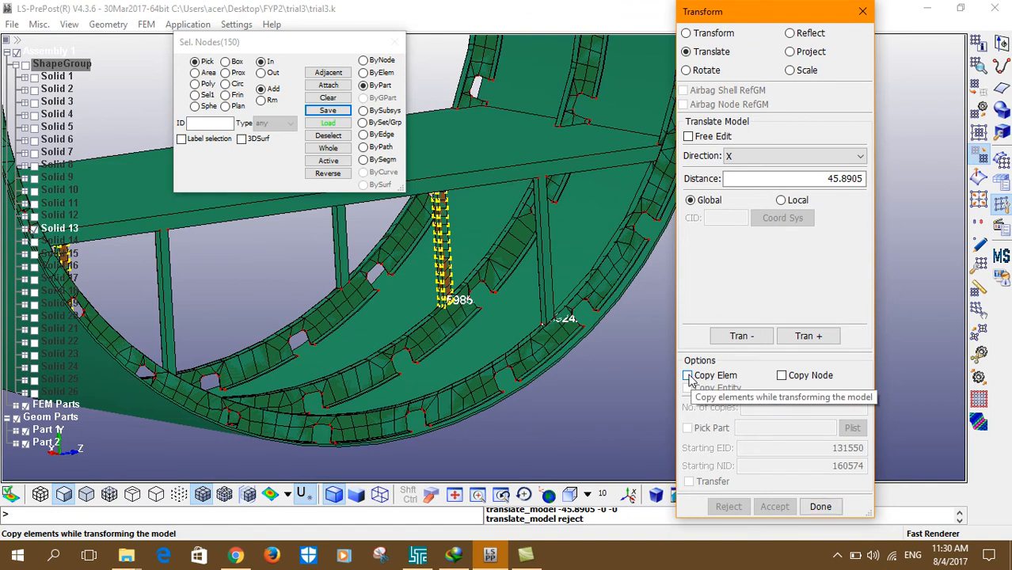
Copy the selected strut elements by 45.8905 in the negative X direction and accept the translation.
left_click(687, 376)
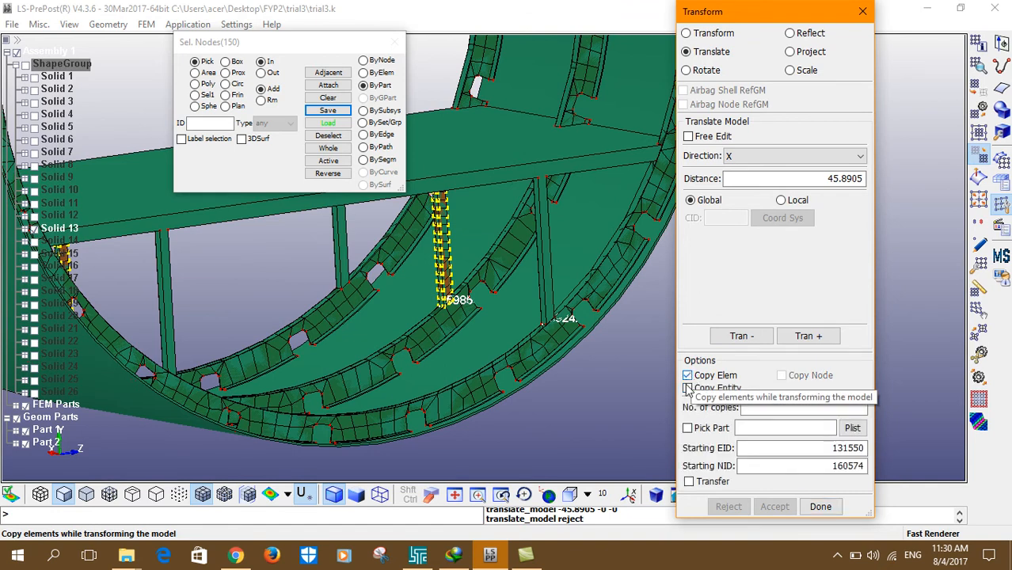
left_click(808, 336)
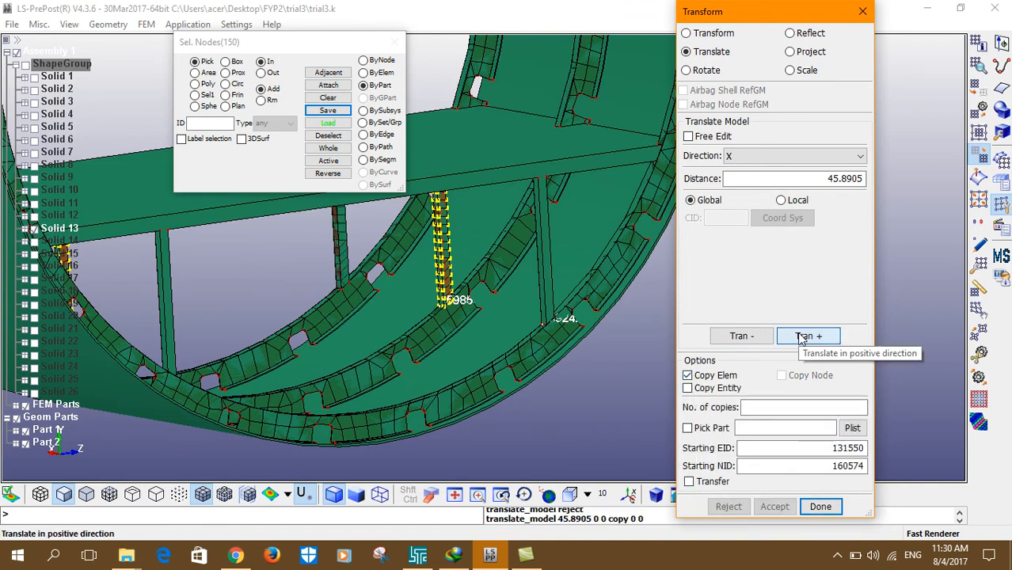
left_click(724, 507)
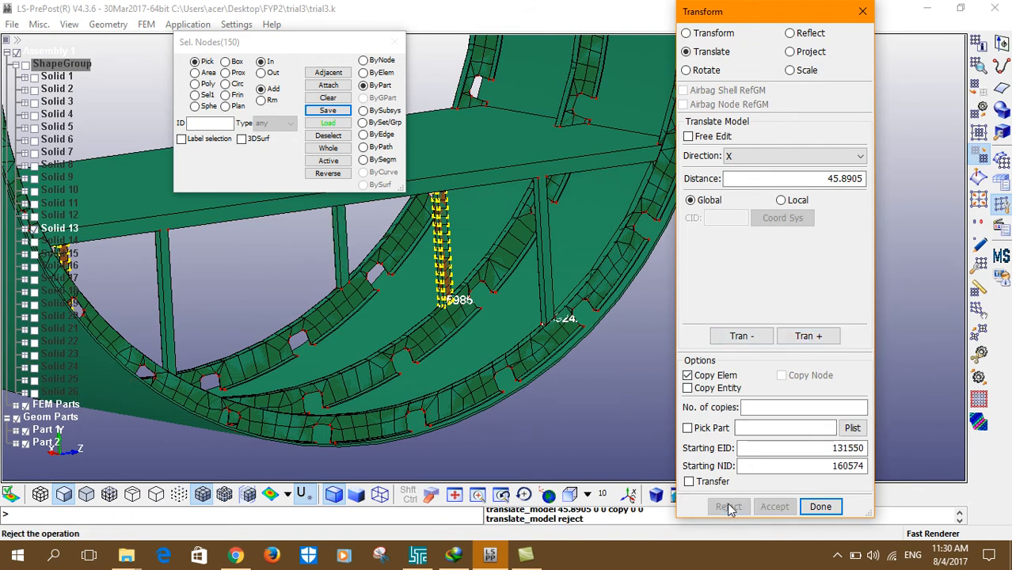
left_click(736, 338)
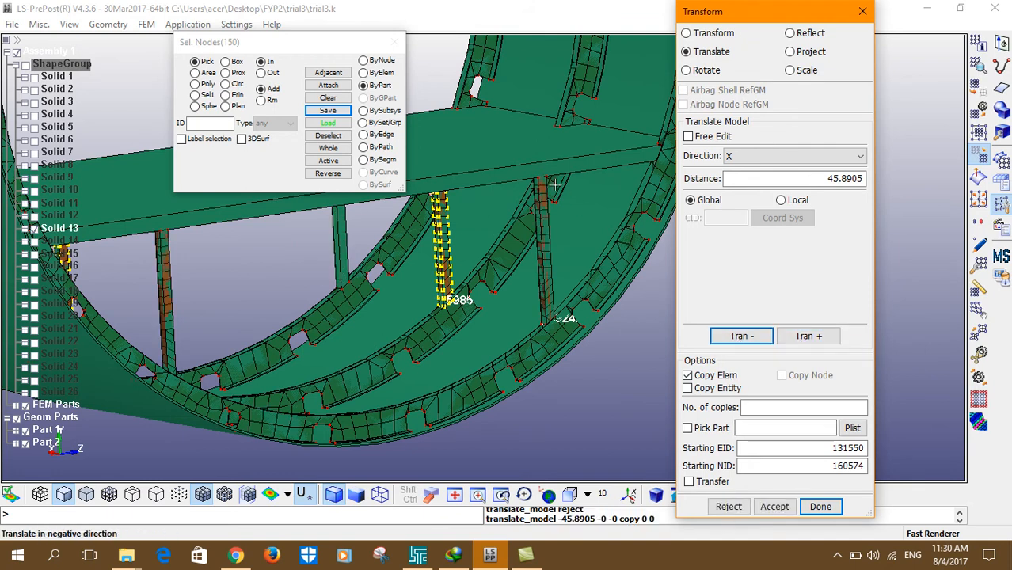
left_click(772, 507)
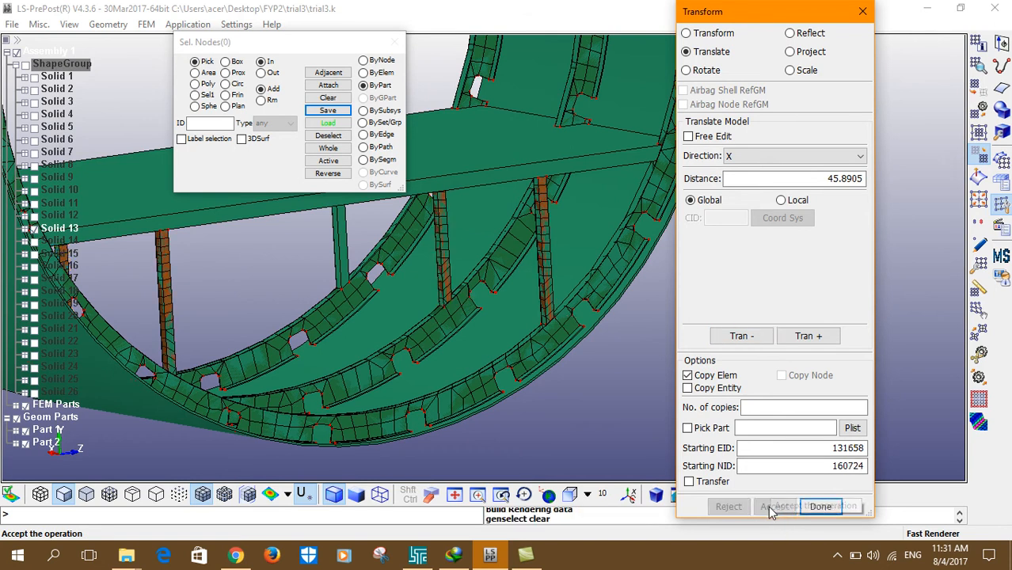
Select by part all nodes of both meshed strut rows, copy their elements in the positive X direction onto the remaining struts, and accept.
middle_click_drag(525, 293, 567, 309, "shift")
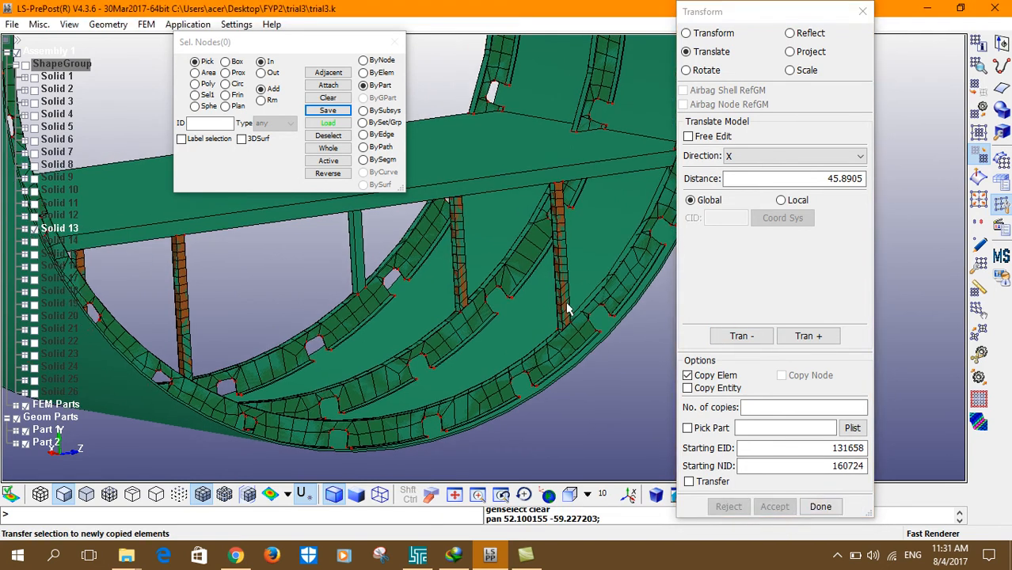
left_click(458, 247)
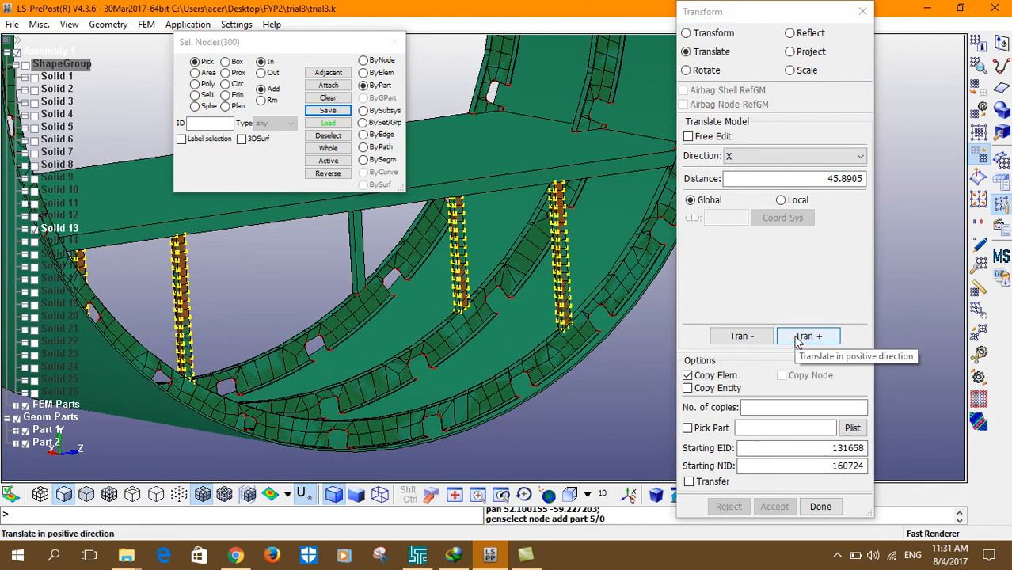
left_click(798, 339)
scroll(383, 299, "down", 3)
scroll(383, 298, "down", 2)
left_click_drag(383, 298, 617, 257, "shift")
left_click_drag(321, 257, 451, 245, "shift")
left_click_drag(210, 233, 286, 188, "shift")
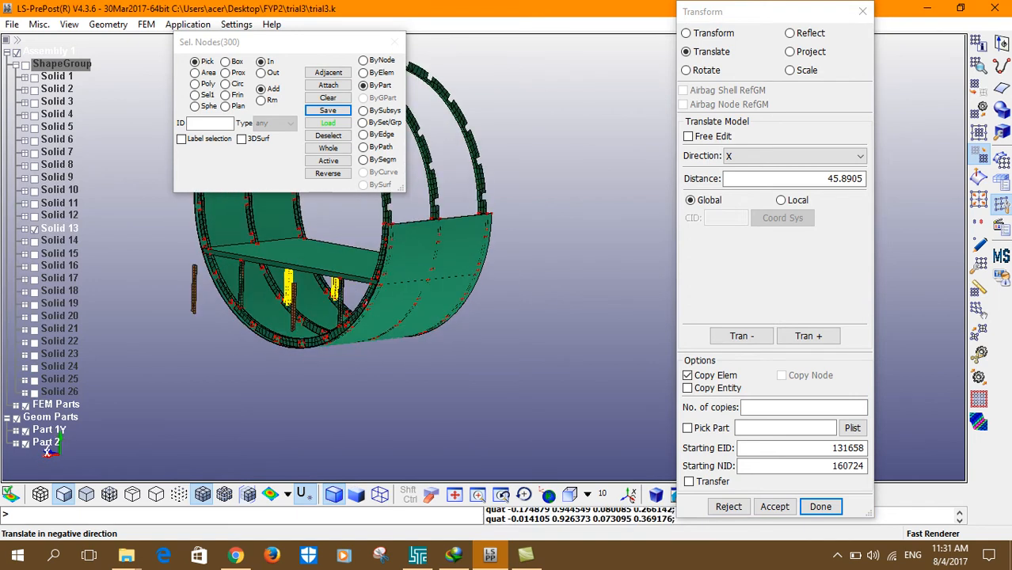
scroll(416, 343, "up", 3)
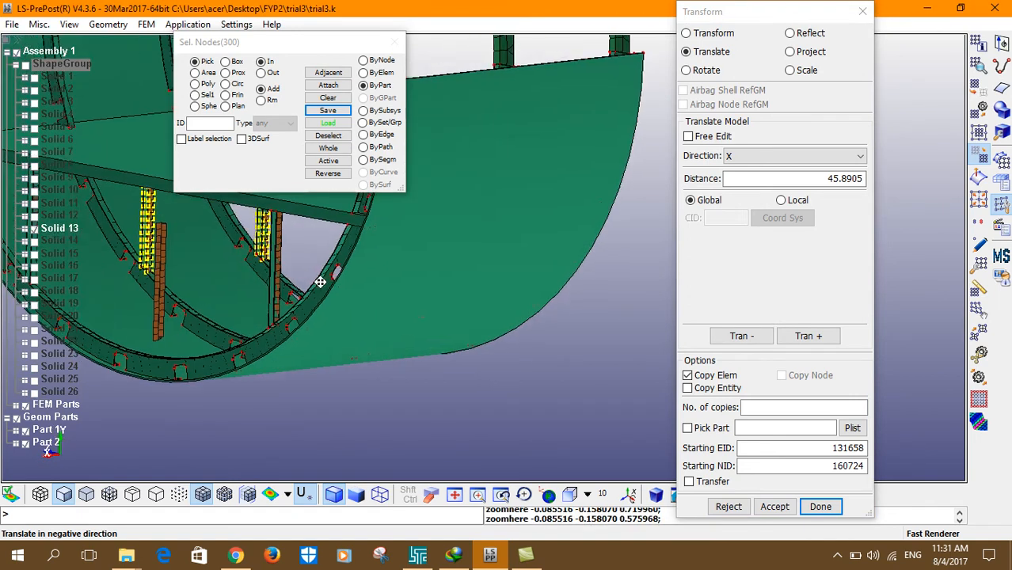
right_click_drag(280, 274, 664, 313, "shift")
left_click_drag(621, 266, 536, 270, "shift")
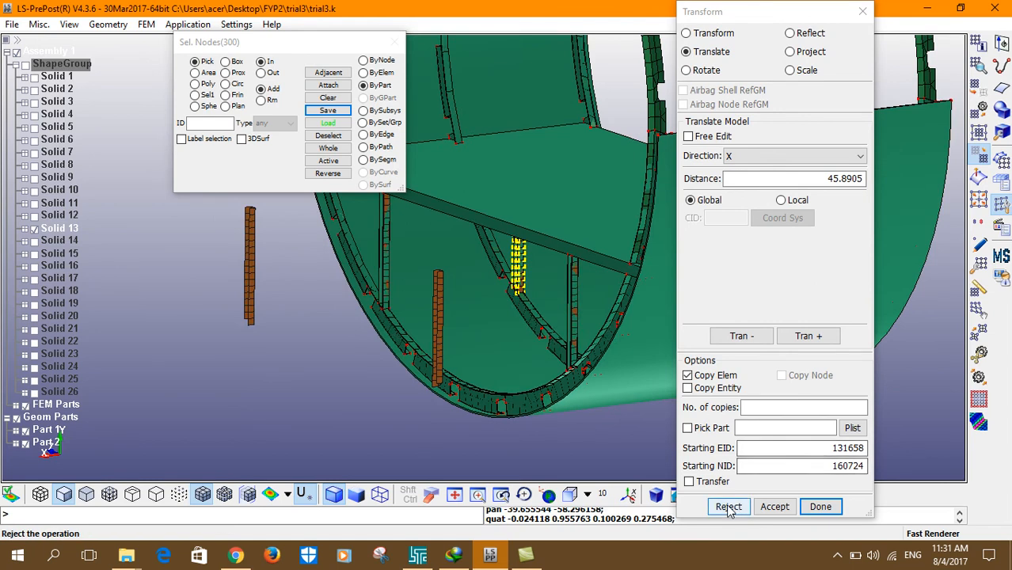
scroll(313, 402, "down", 3)
left_click_drag(371, 350, 399, 348, "shift")
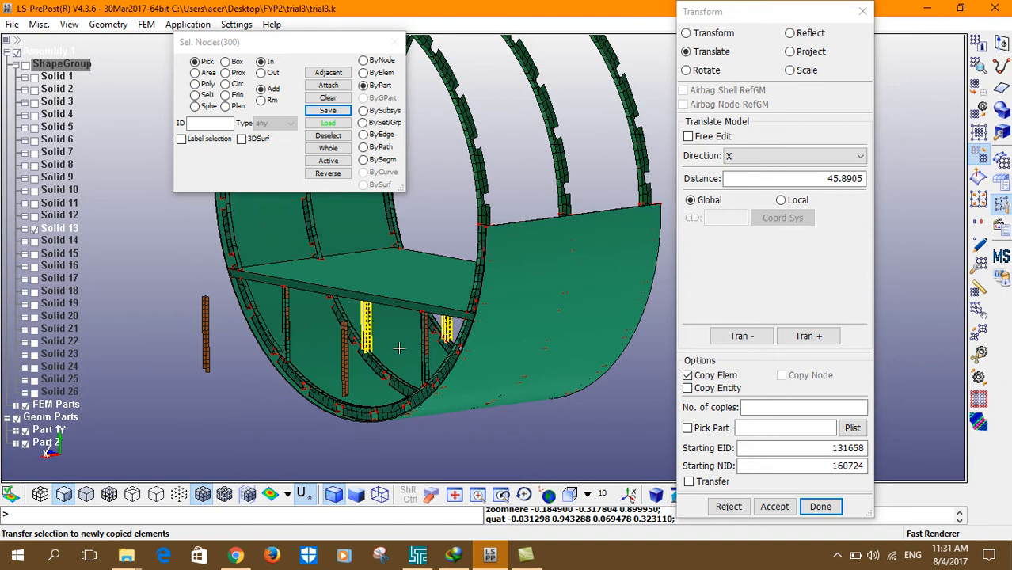
left_click(768, 505)
Delete the elements of the two surplus strut copies standing outside the fuselage, selecting them by area, and accept.
left_click_drag(411, 303, 366, 302, "shift")
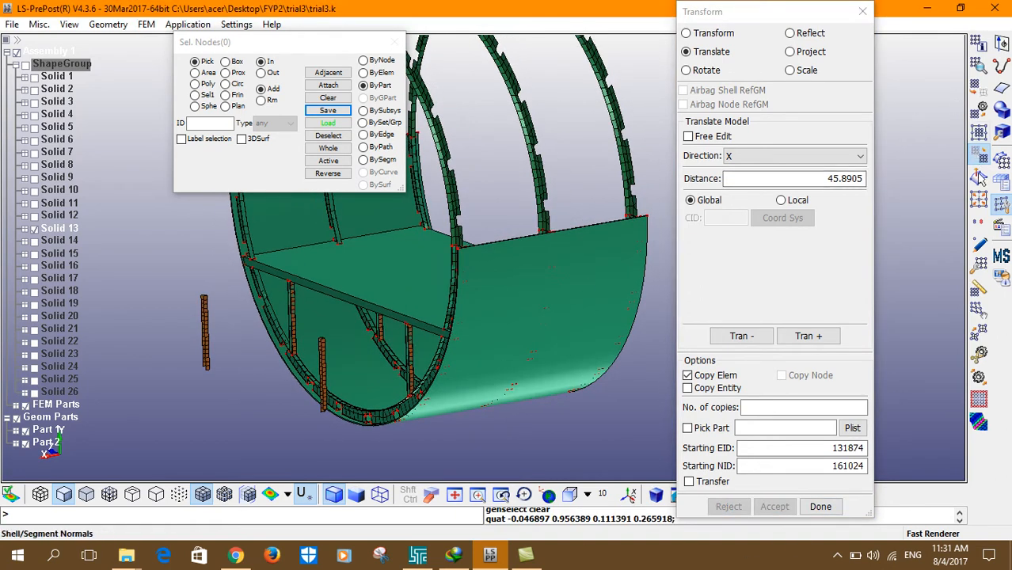
left_click(980, 261)
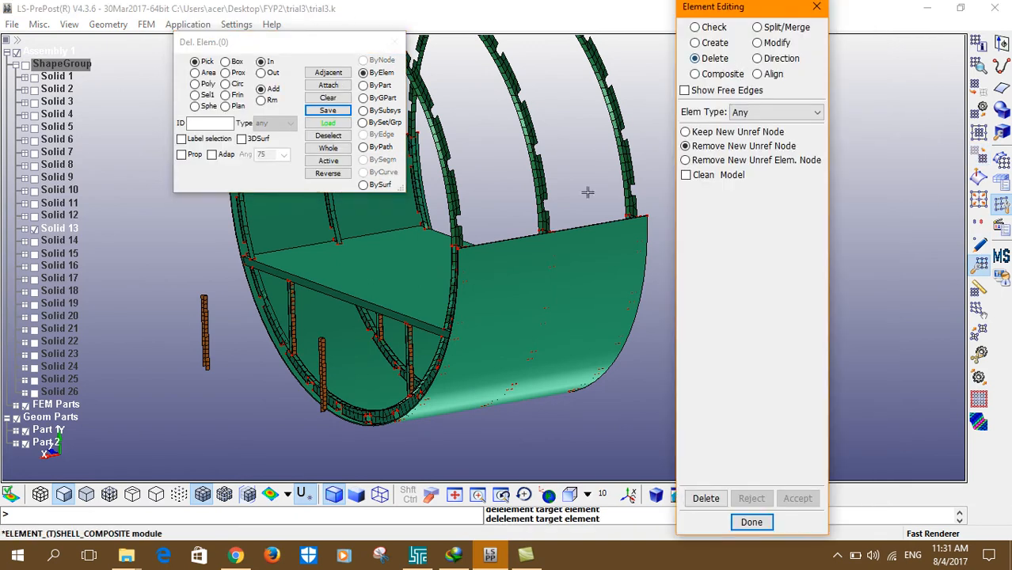
left_click(715, 62)
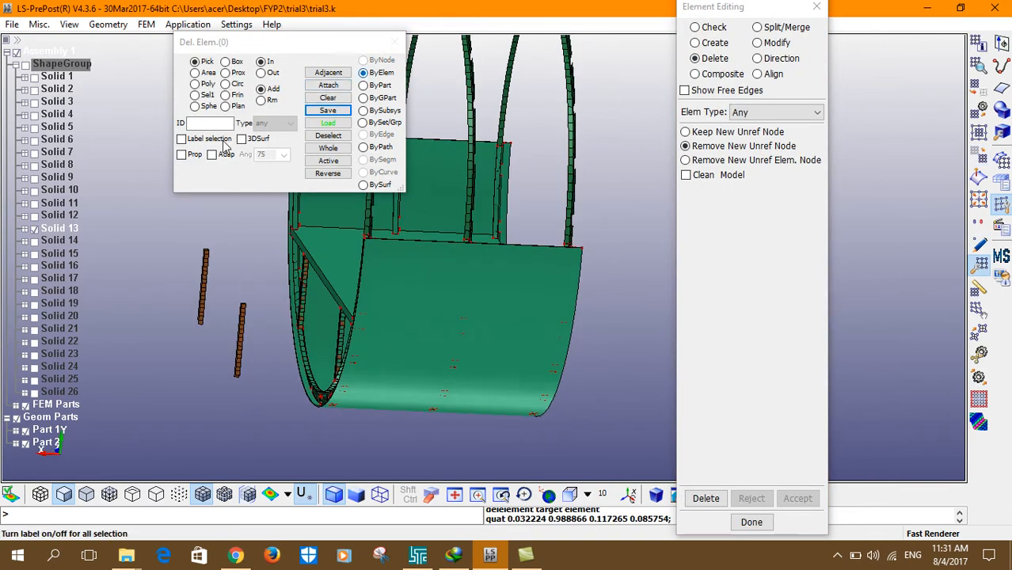
left_click(195, 72)
left_click_drag(156, 224, 265, 404)
left_click(706, 498)
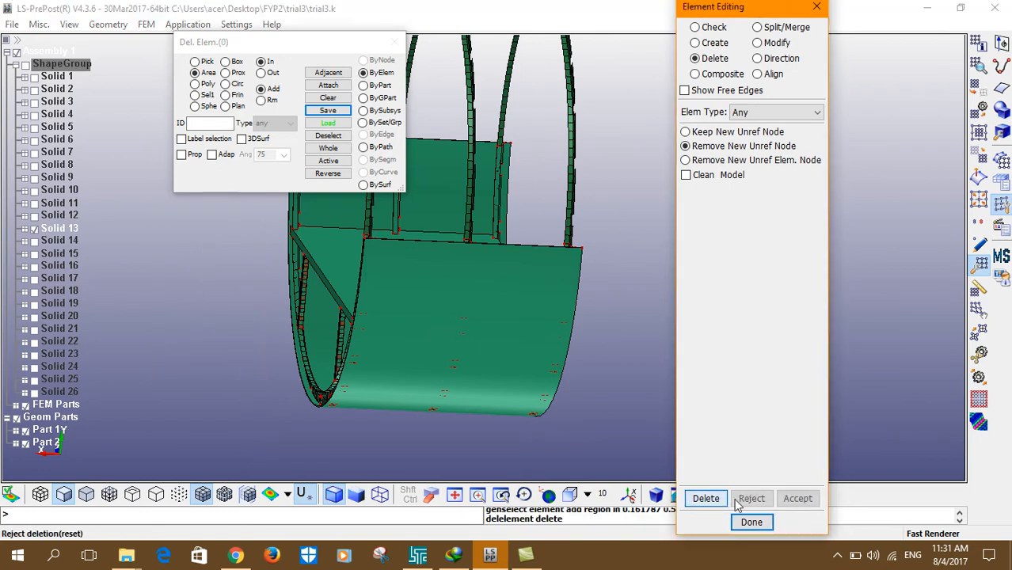
left_click(796, 498)
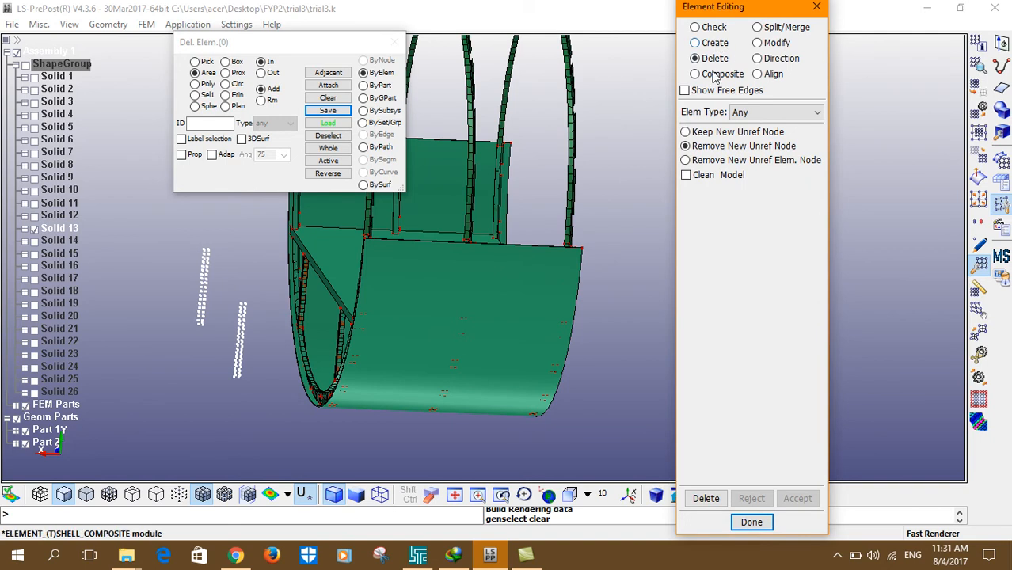
Delete the leftover unreferenced nodes of the removed strut copies outside the fuselage, selecting them by area, and accept.
left_click(980, 223)
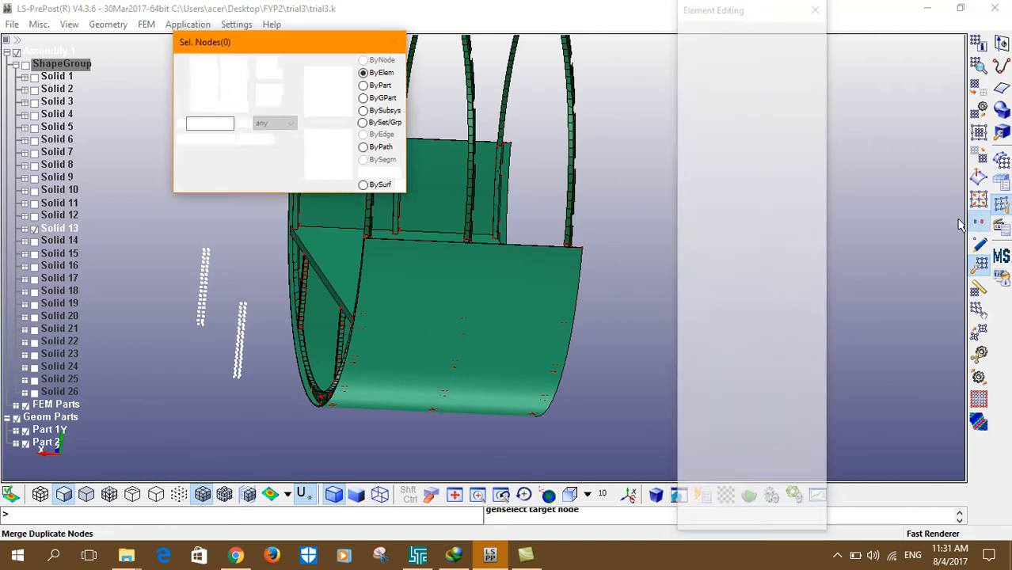
left_click(987, 250)
left_click(710, 47)
left_click_drag(156, 220, 255, 419)
left_click(707, 278)
left_click(797, 278)
left_click(752, 303)
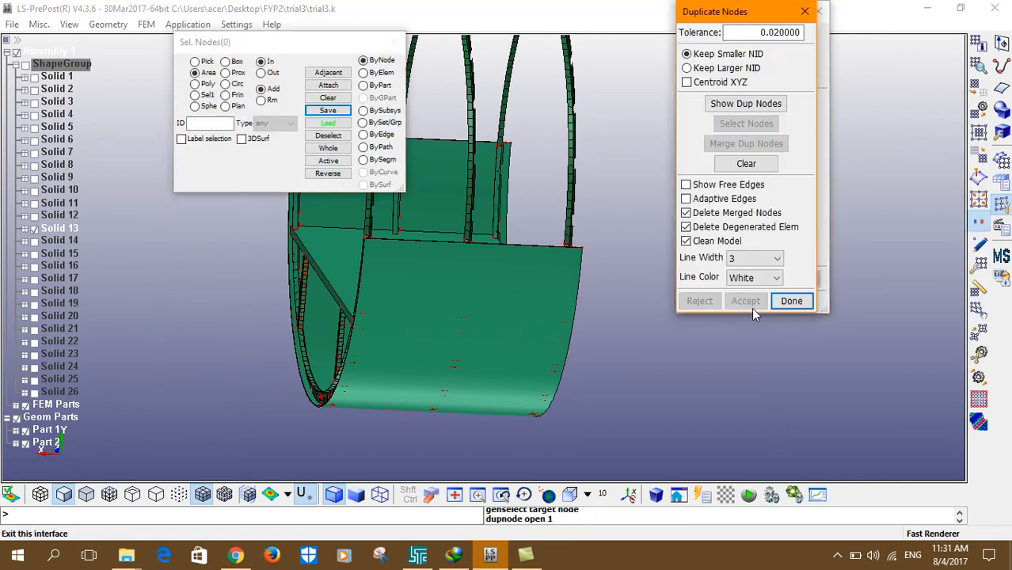
Display the Floor, Stringer and Fuselage parts together with the Frame and LSHELL5 parts.
left_click_drag(250, 316, 699, 315, "shift")
key("F2")
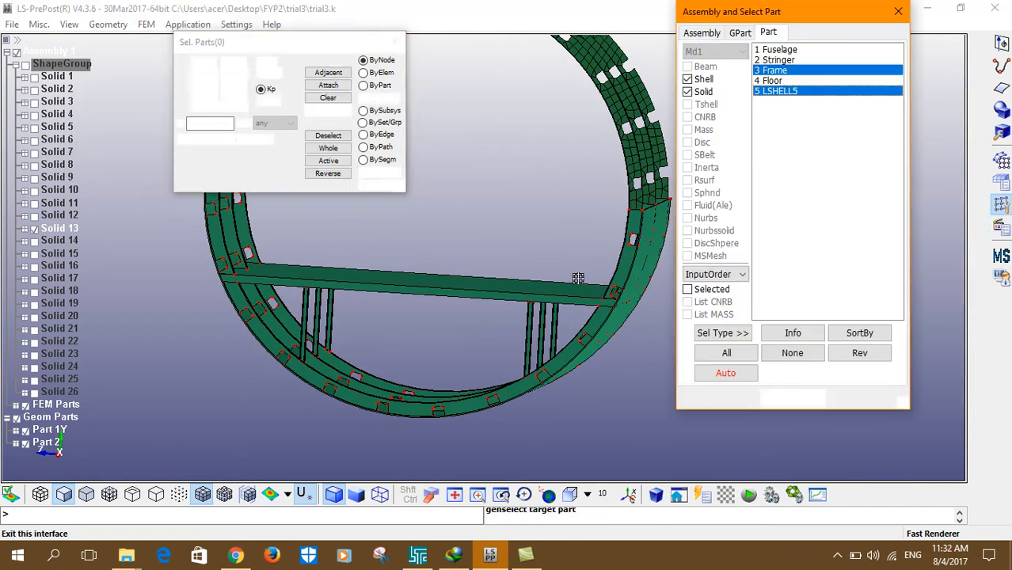
left_click(768, 82, "ctrl")
left_click(770, 63, "ctrl")
left_click(766, 50, "ctrl")
Hide the Solid 13 geometry, keep the Frame part displayed, and examine where the strut feet meet the frames.
left_click_drag(455, 337, 624, 287, "shift")
scroll(574, 289, "down", 3)
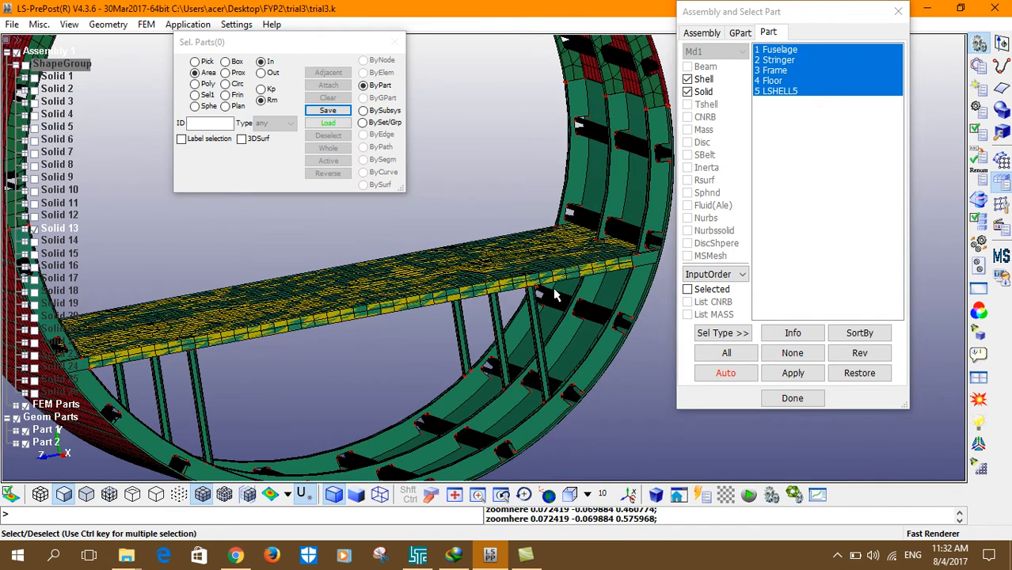
left_click(32, 228)
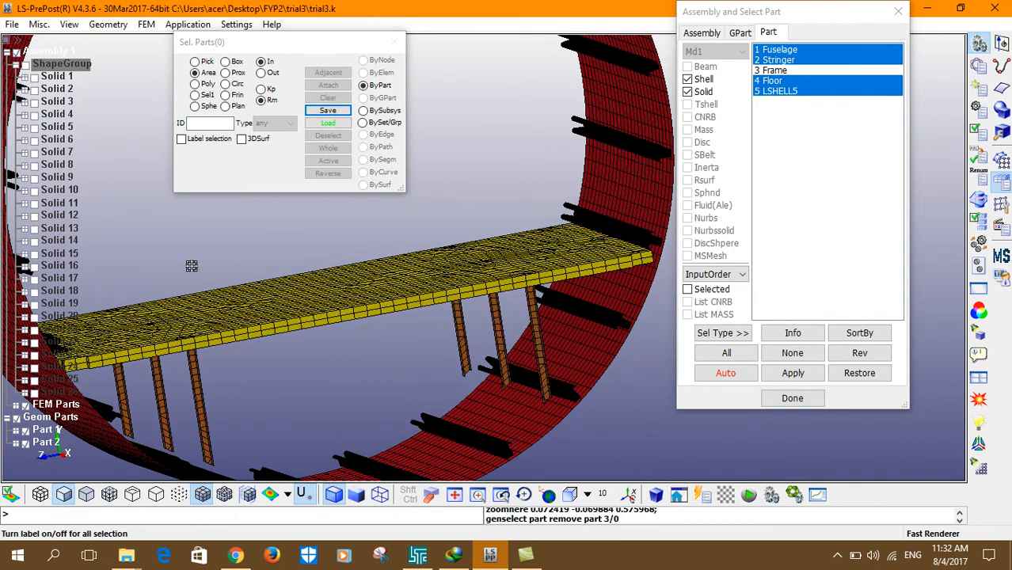
left_click(767, 71, "ctrl")
scroll(554, 364, "up", 5)
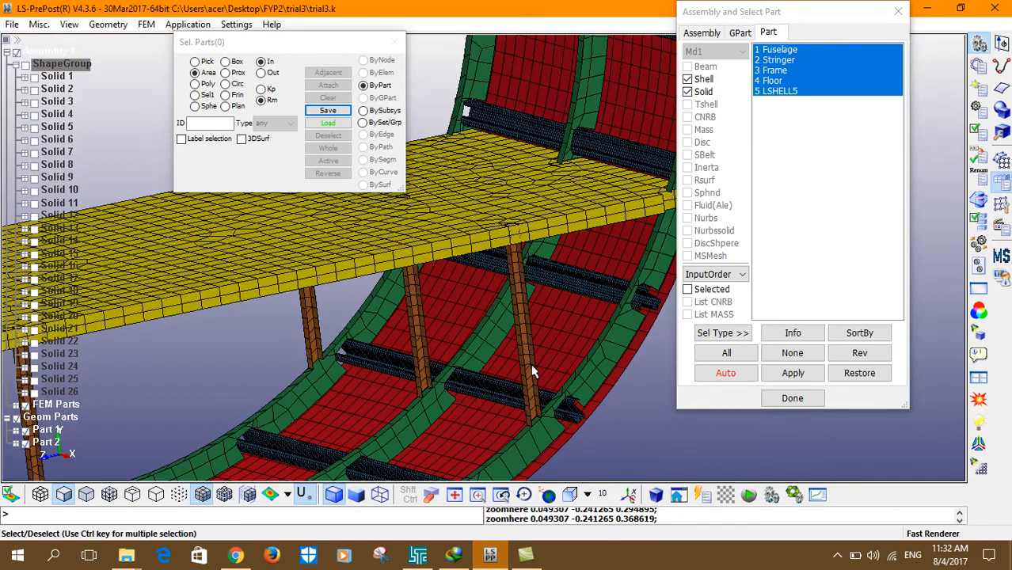
scroll(529, 364, "up", 4)
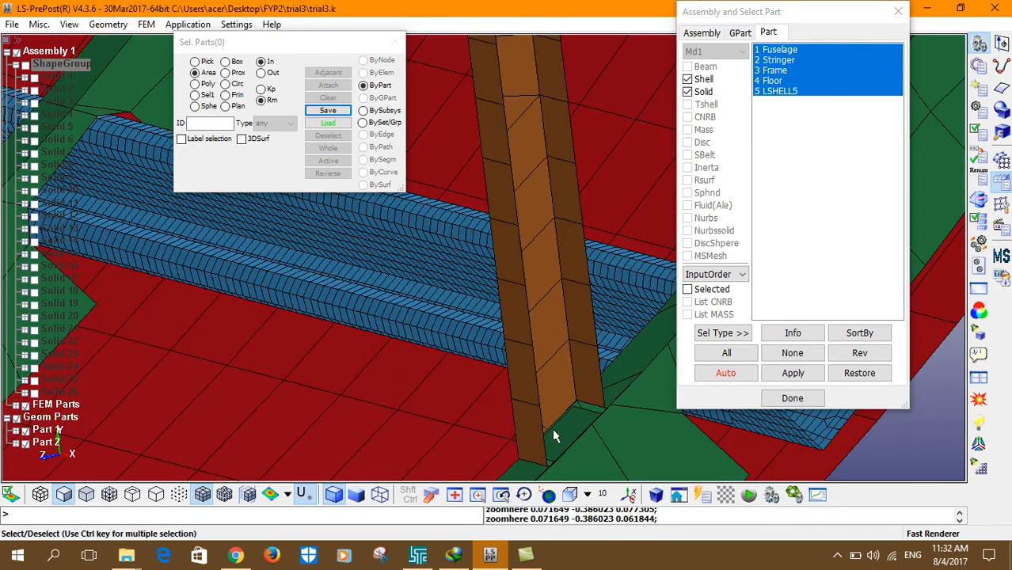
scroll(574, 407, "down", 5)
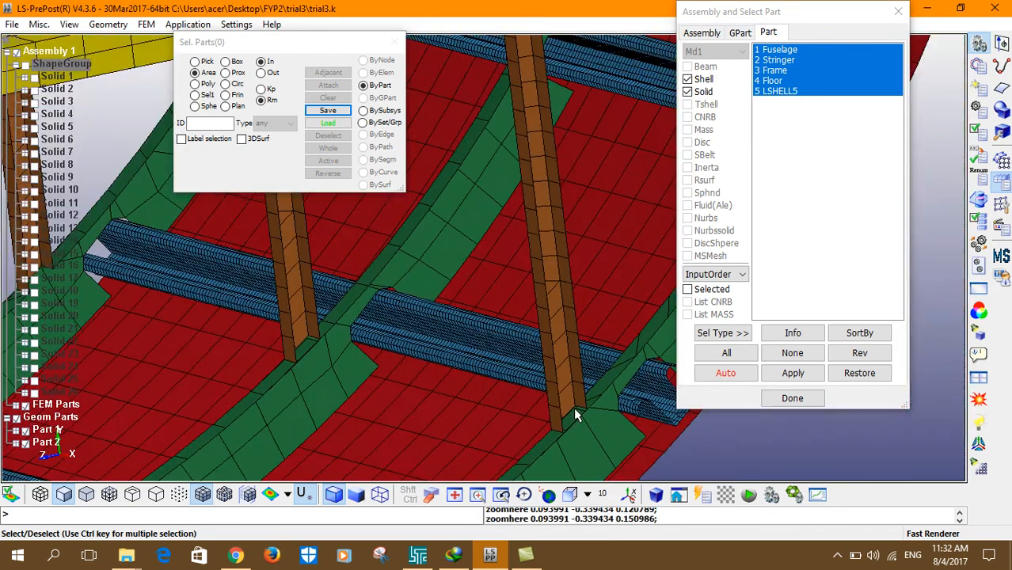
Change the title of part 5, LSHELL5, to Strut in its PART keyword and accept the change.
left_click(1002, 206)
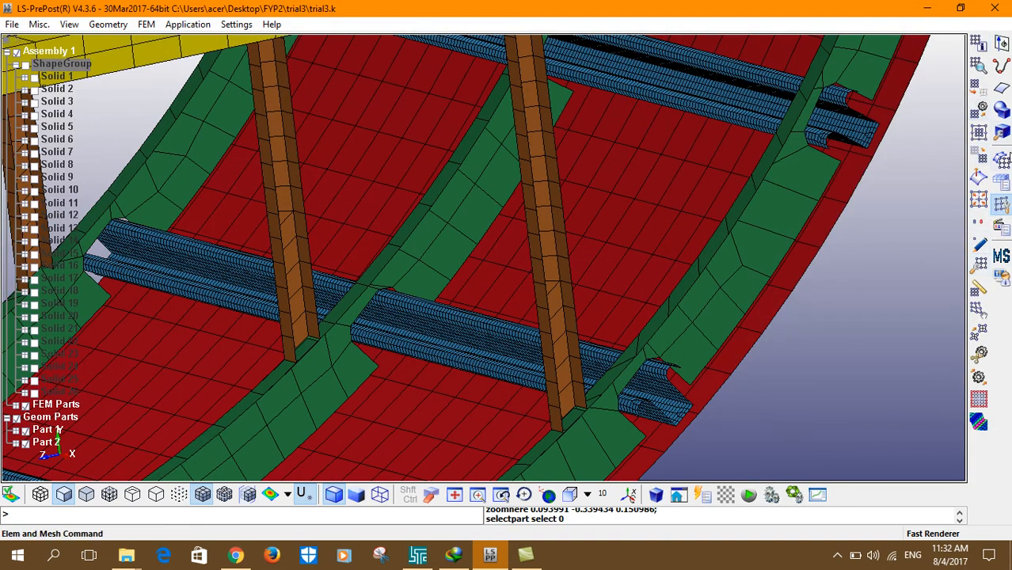
left_click(1003, 181)
left_click(979, 66)
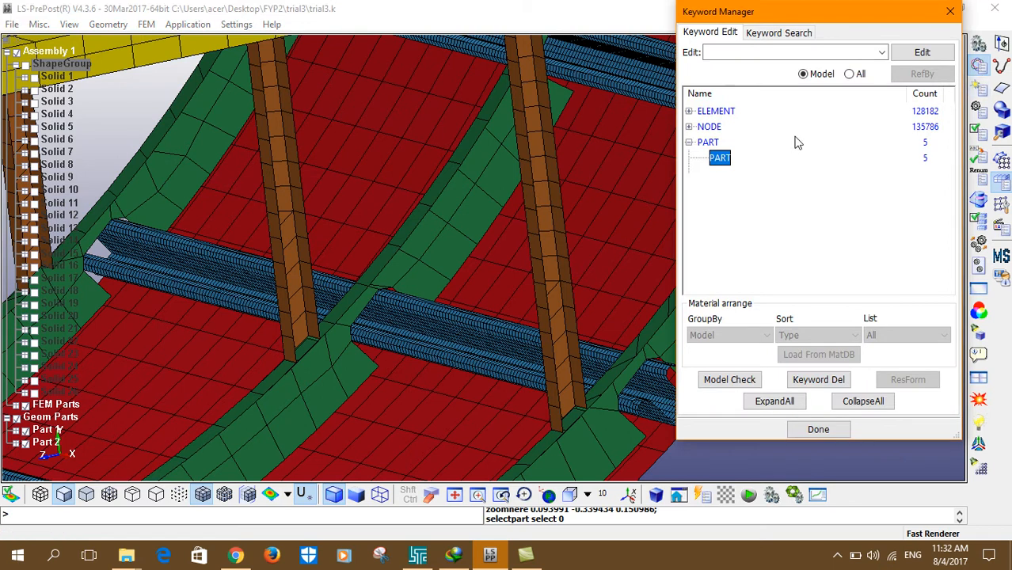
double_click(725, 158)
left_click(756, 163)
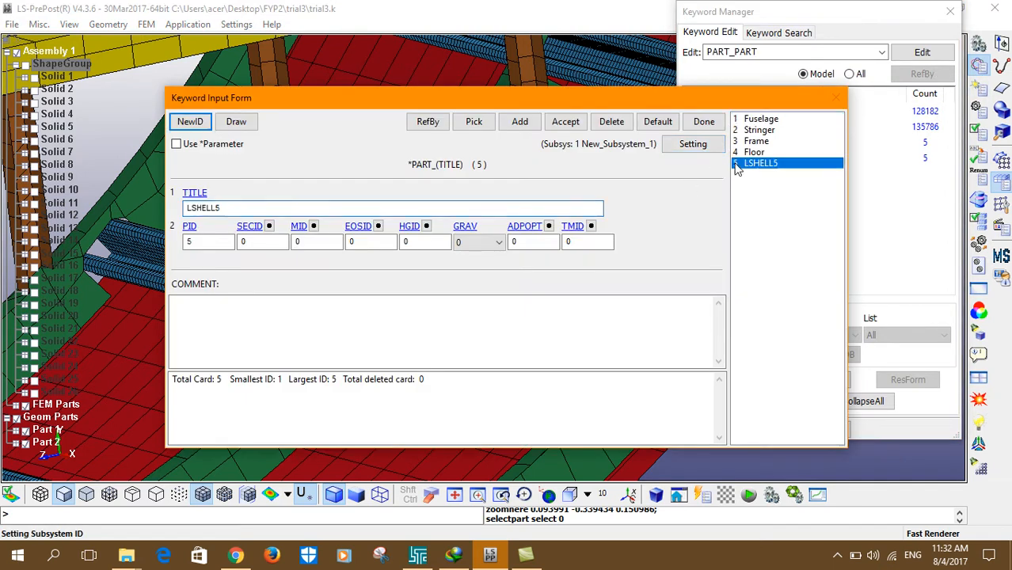
double_click(259, 208)
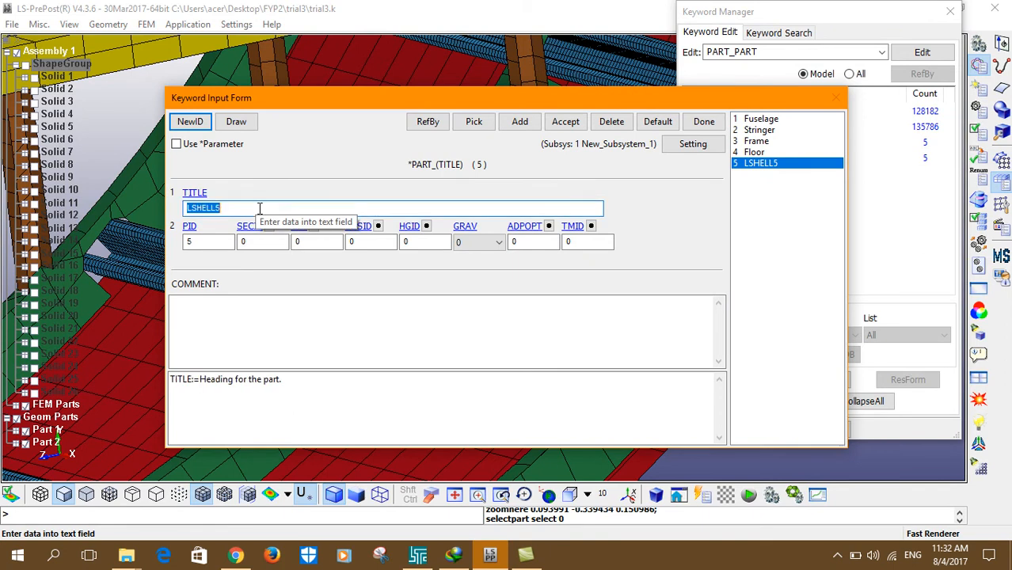
type("Strut")
left_click(565, 122)
left_click(701, 120)
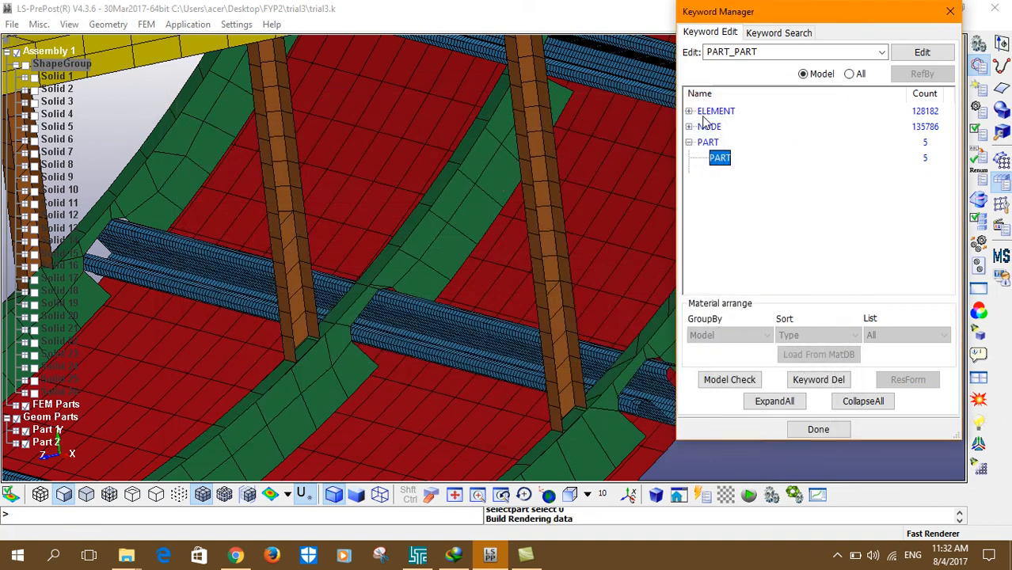
Collapse the ShapeGroup branch of the assembly tree with the whole fuselage section in view.
scroll(493, 177, "down", 2)
scroll(389, 119, "down", 4)
left_click_drag(359, 74, 395, 116, "shift")
scroll(348, 101, "down", 1)
middle_click_drag(348, 107, 242, 353, "shift")
scroll(242, 353, "down", 1)
middle_click_drag(190, 301, 241, 235, "shift")
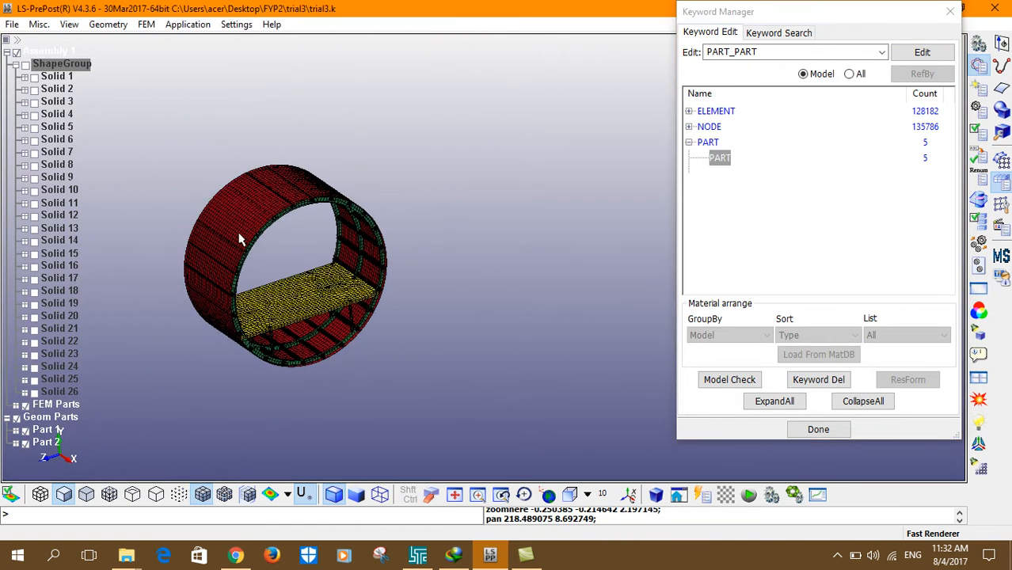
left_click(15, 64)
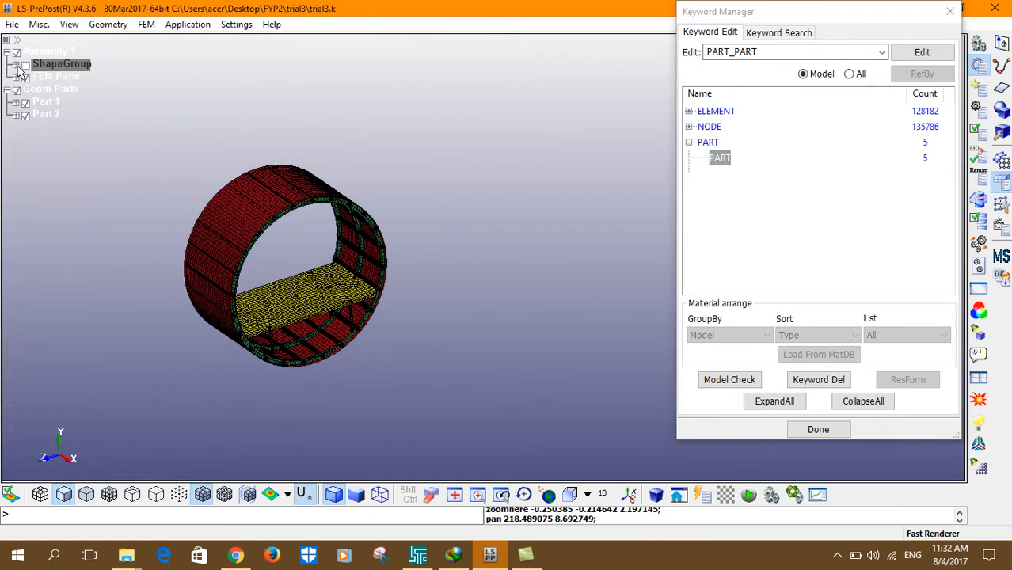
left_click(484, 560)
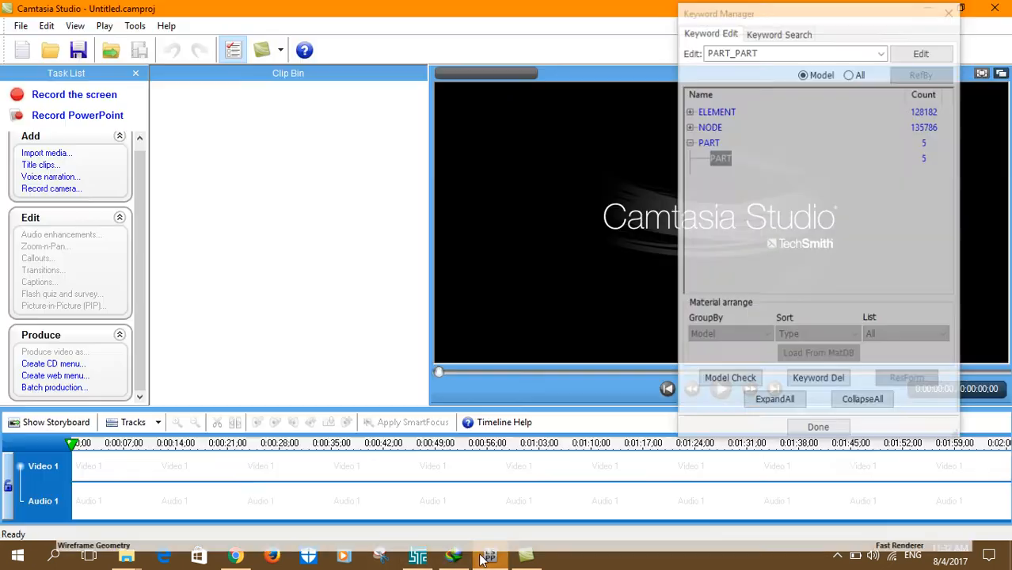
left_click(478, 560)
left_click_drag(261, 341, 397, 322)
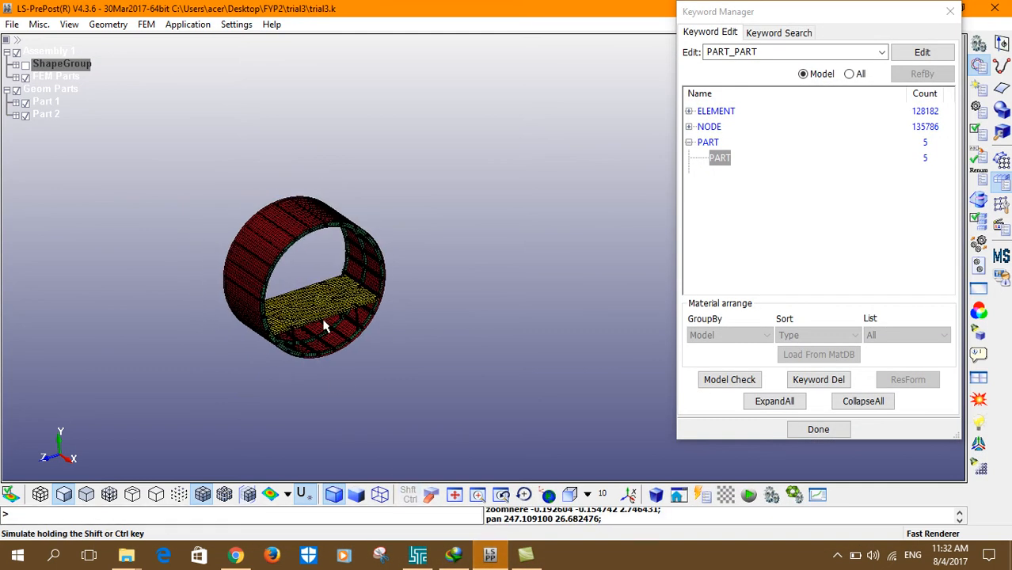
scroll(400, 319, "up", 5)
scroll(370, 334, "down", 5)
scroll(371, 334, "up", 6)
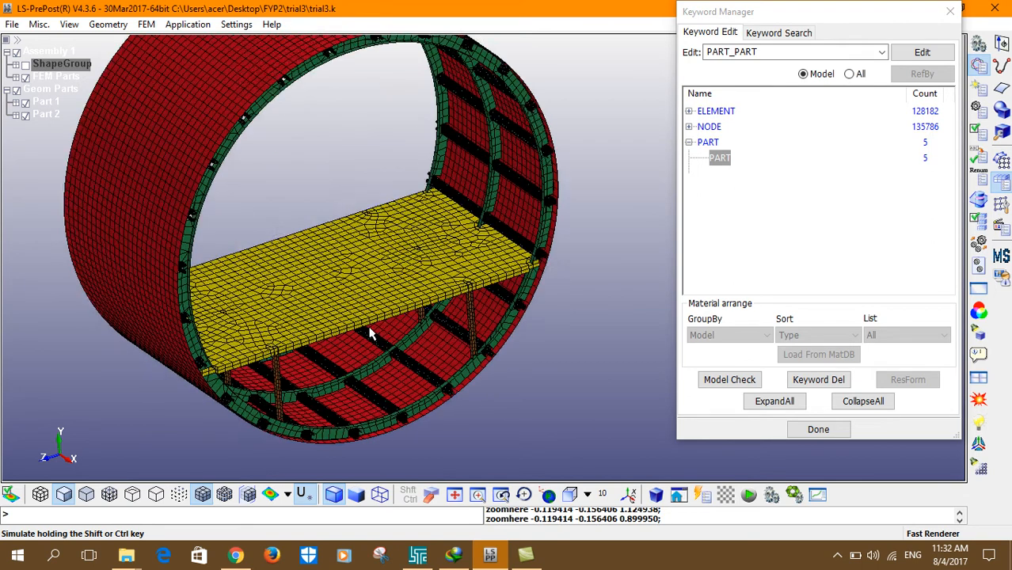
right_click_drag(371, 333, 457, 362, "shift")
left_click_drag(437, 337, 399, 302, "shift")
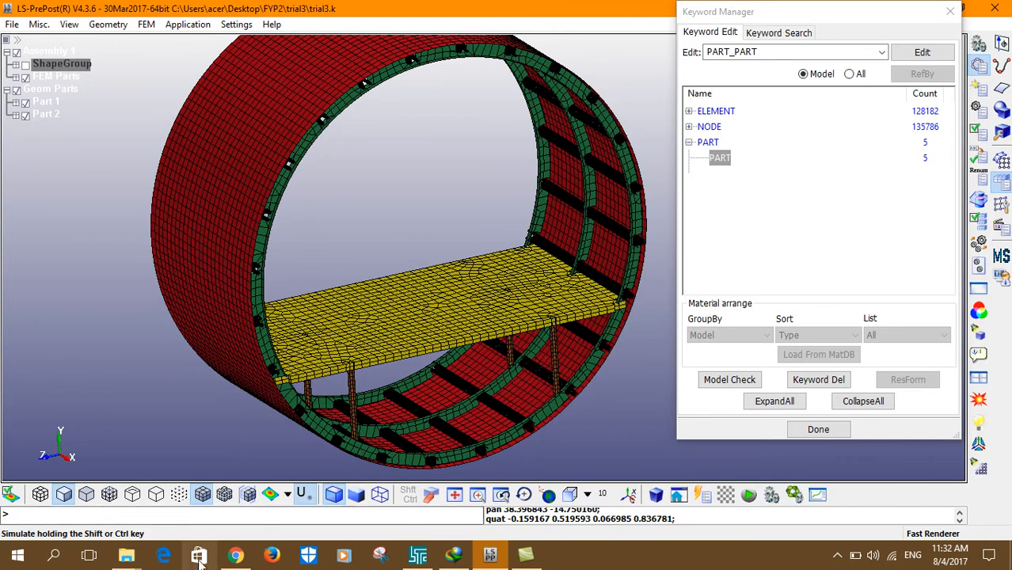
left_click(235, 557)
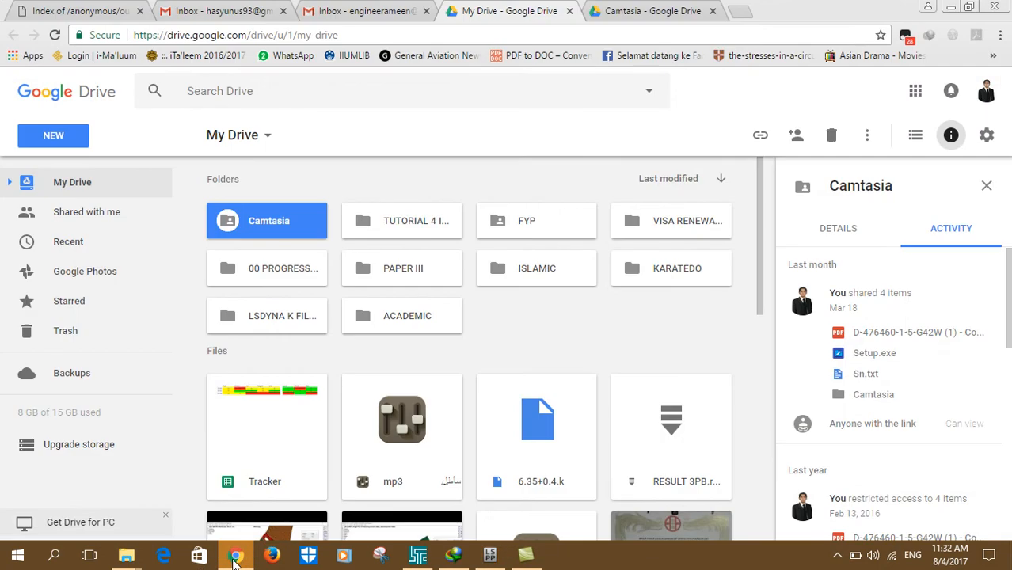
key("alt+Tab")
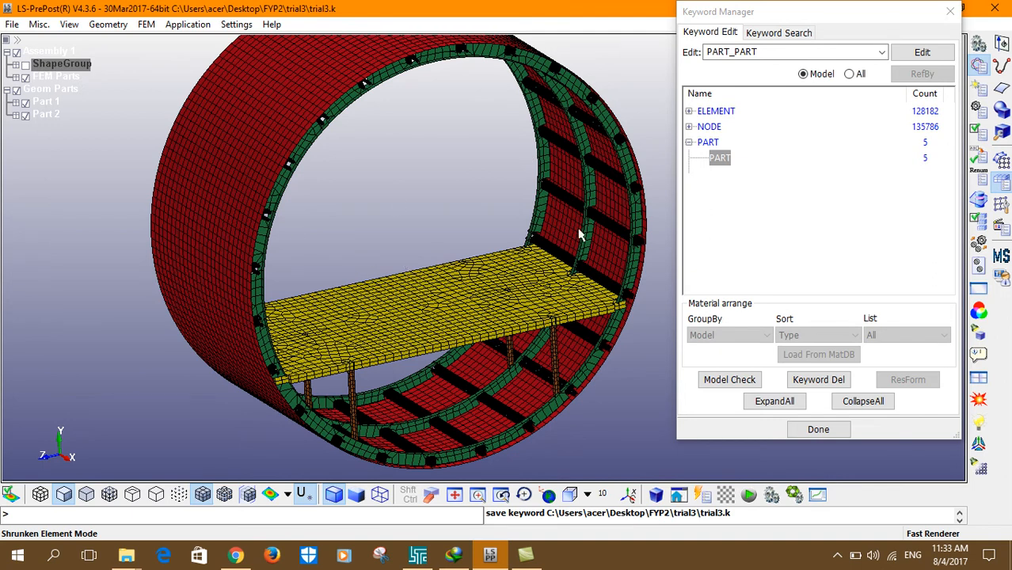
Collapse the PART keyword group and list all available keywords instead of only those used in the model.
left_click(689, 143)
left_click(707, 143)
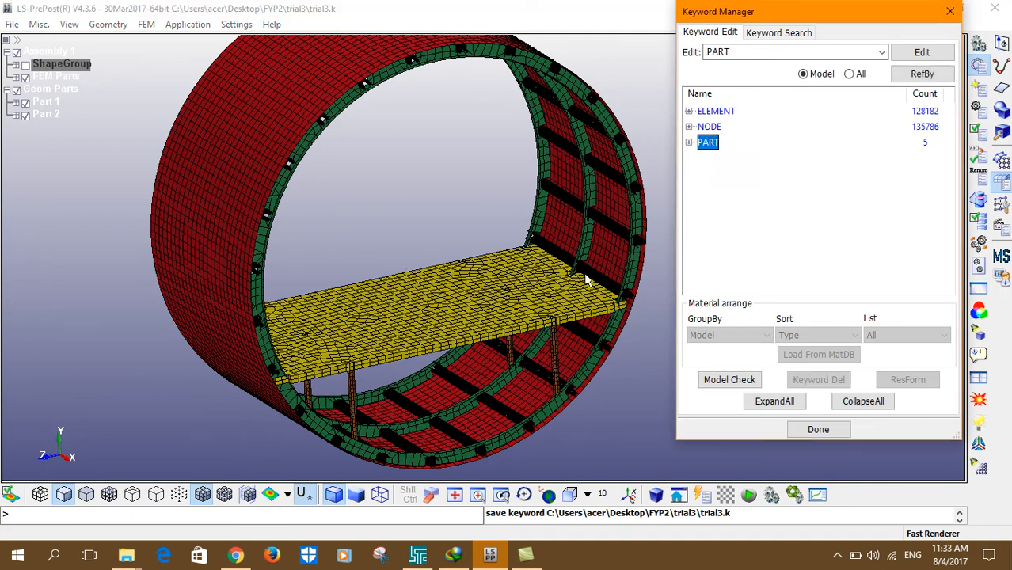
middle_click_drag(549, 278, 473, 272)
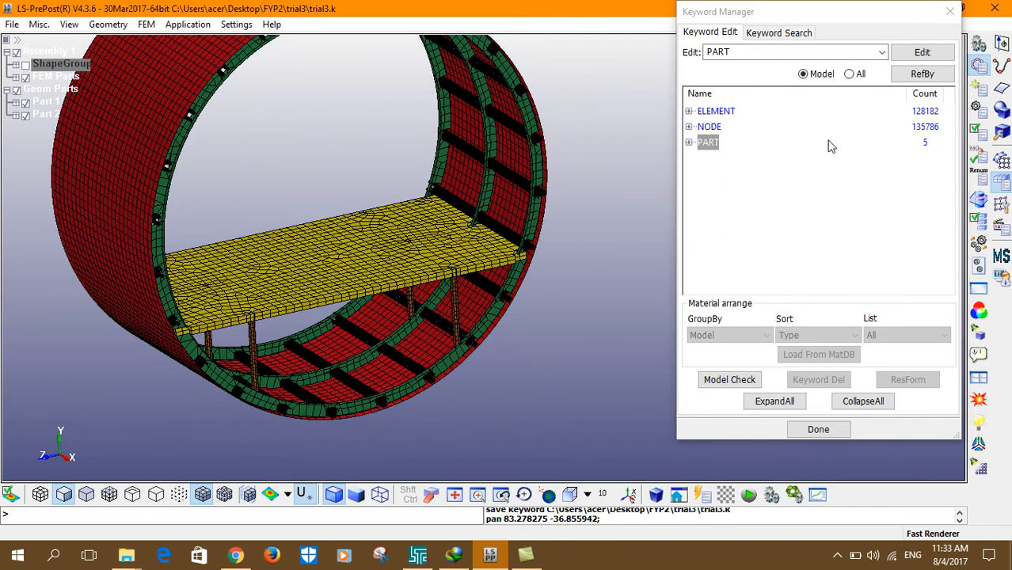
left_click(849, 74)
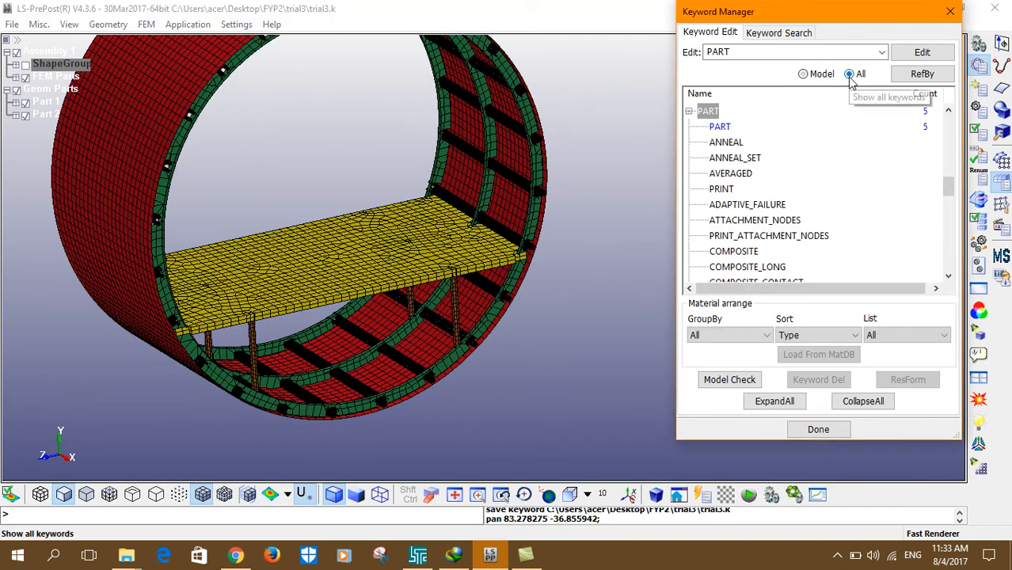
left_click(689, 111)
scroll(689, 125, "up", 8)
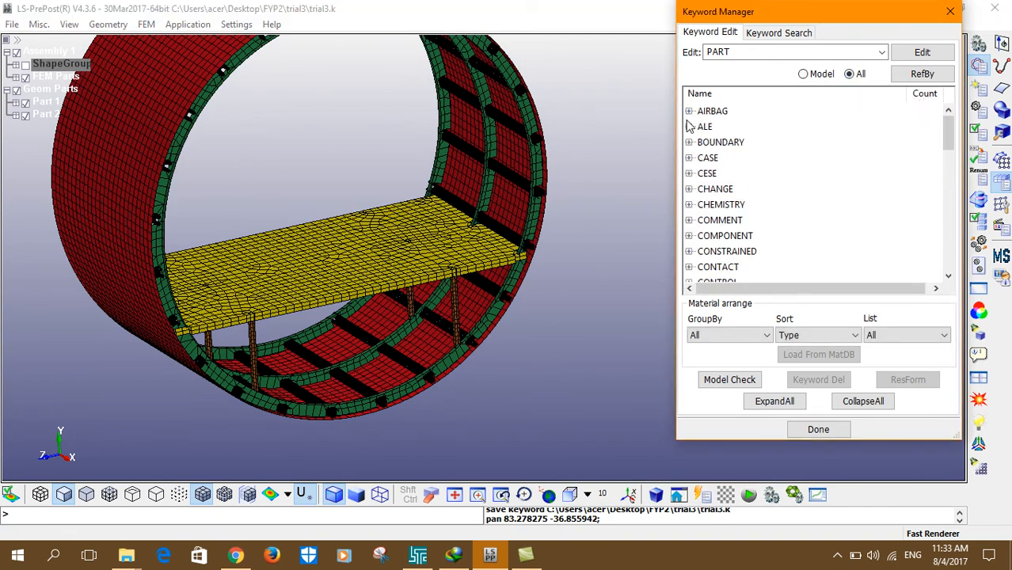
scroll(550, 162, "up", 2)
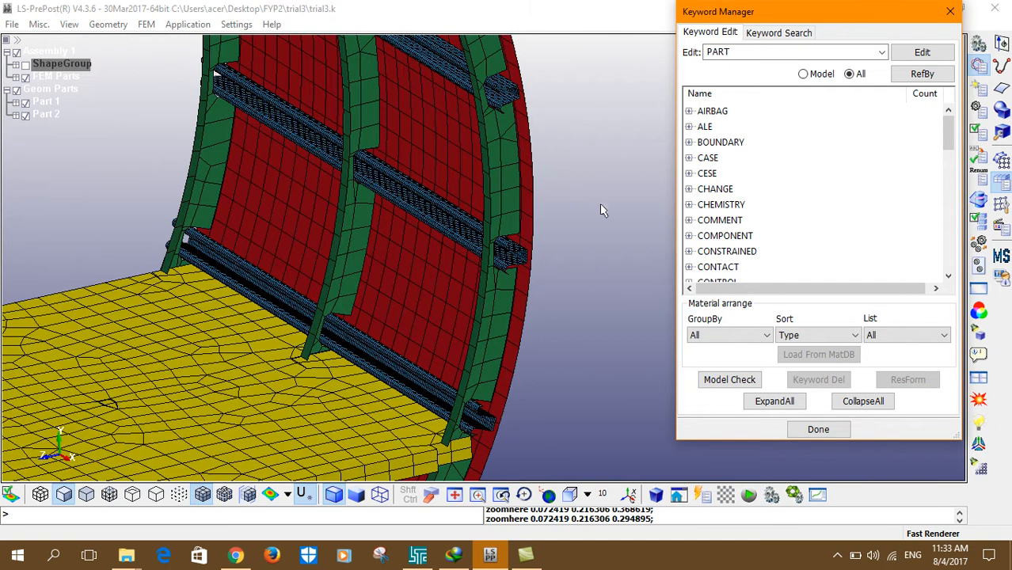
scroll(585, 198, "down", 3)
Expand the SECTION keywords, open a SECTION_SHELL form and set the shell thickness T1 to T4 to 0.2.
scroll(740, 178, "down", 10)
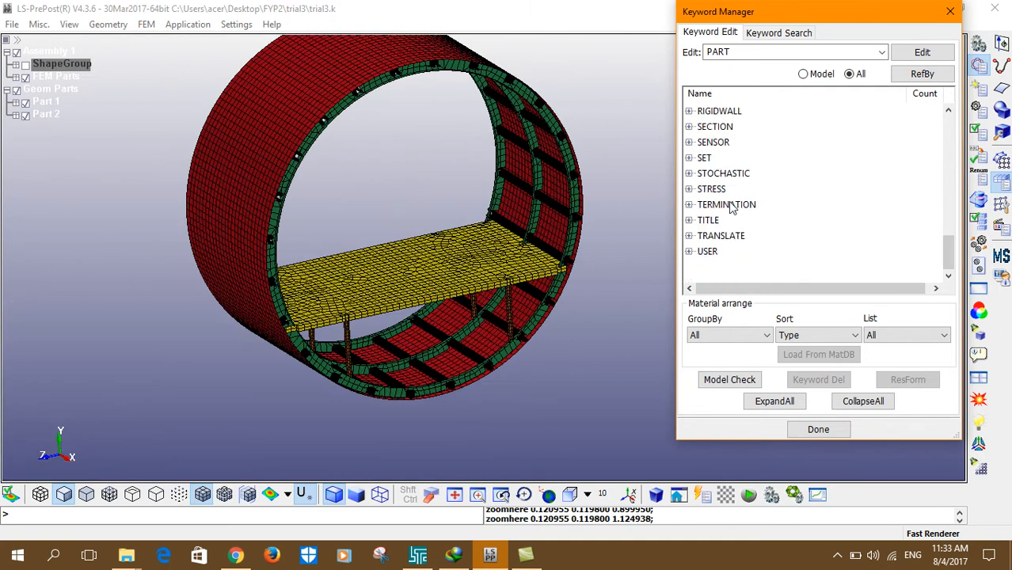
left_click(690, 129)
scroll(730, 207, "down", 4)
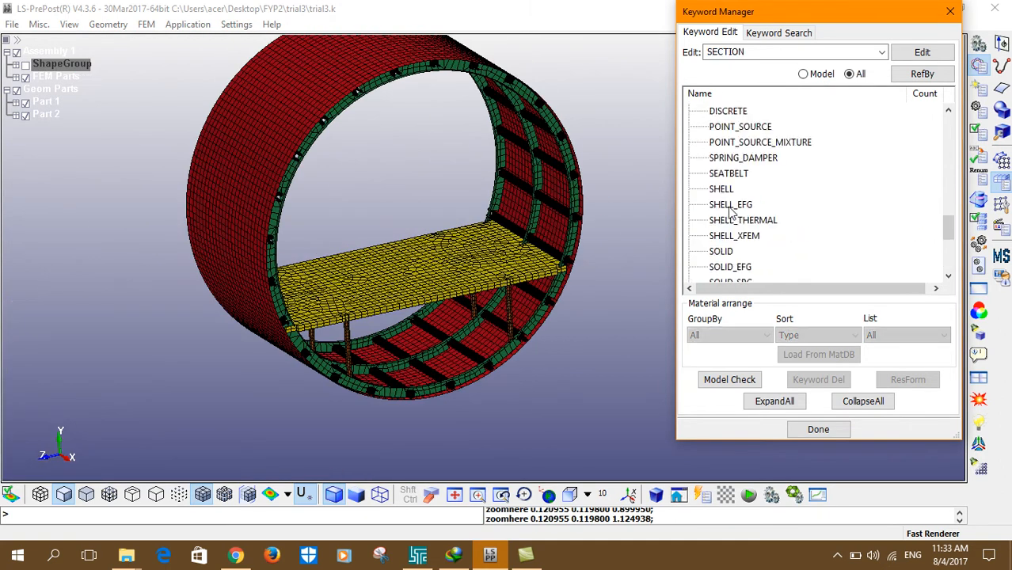
scroll(727, 204, "up", 5)
double_click(720, 190)
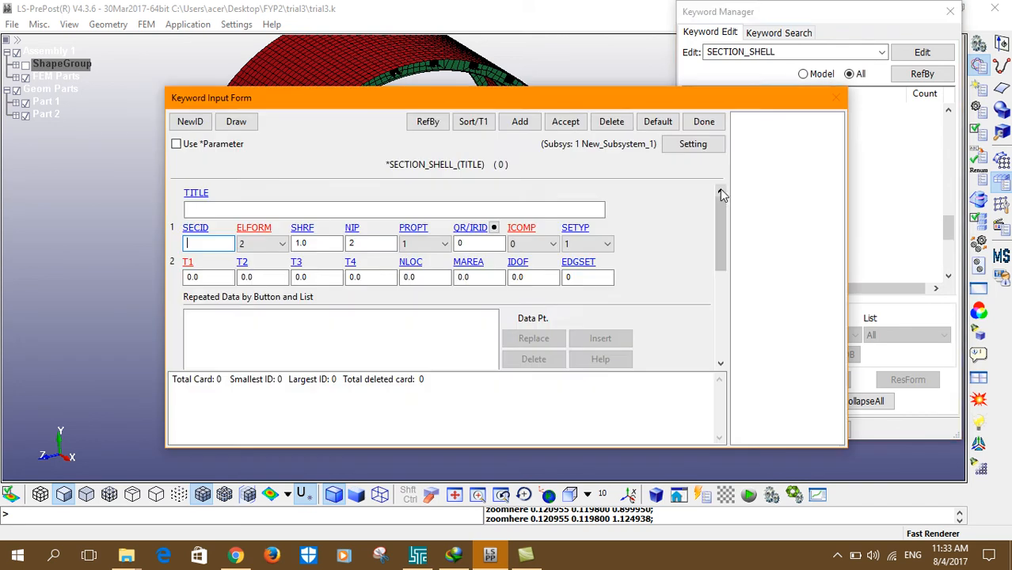
left_click_drag(352, 96, 437, 112)
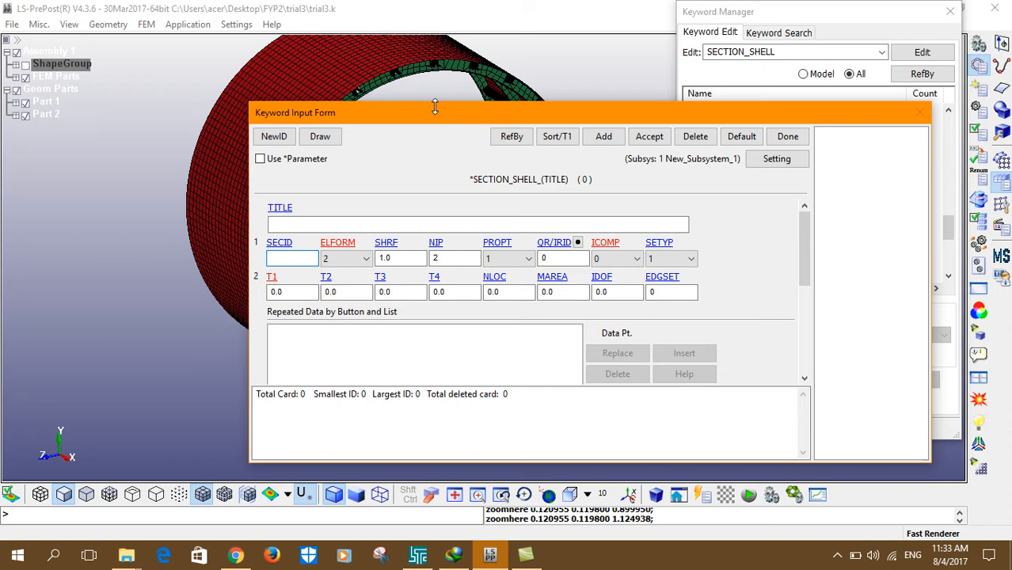
left_click(281, 292)
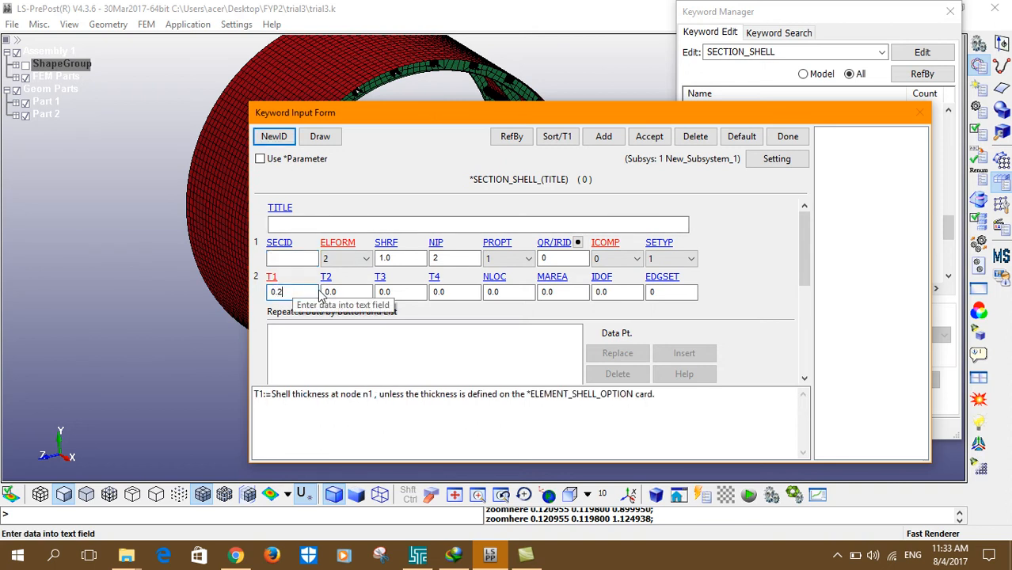
left_click(354, 290)
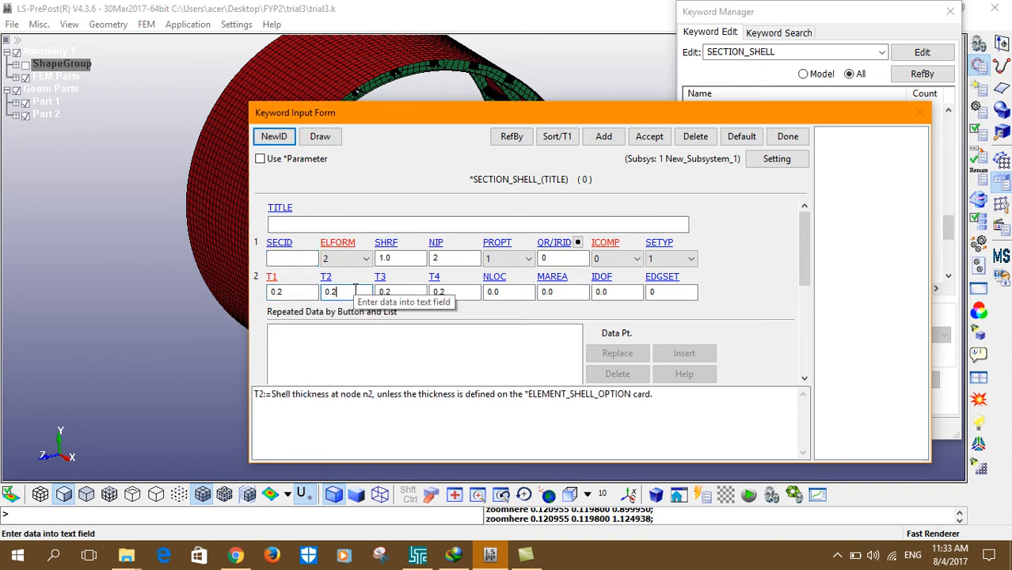
Give the shell section a new ID, title it Fuselage, accept the entry and close the form.
left_click(273, 138)
left_click(292, 226)
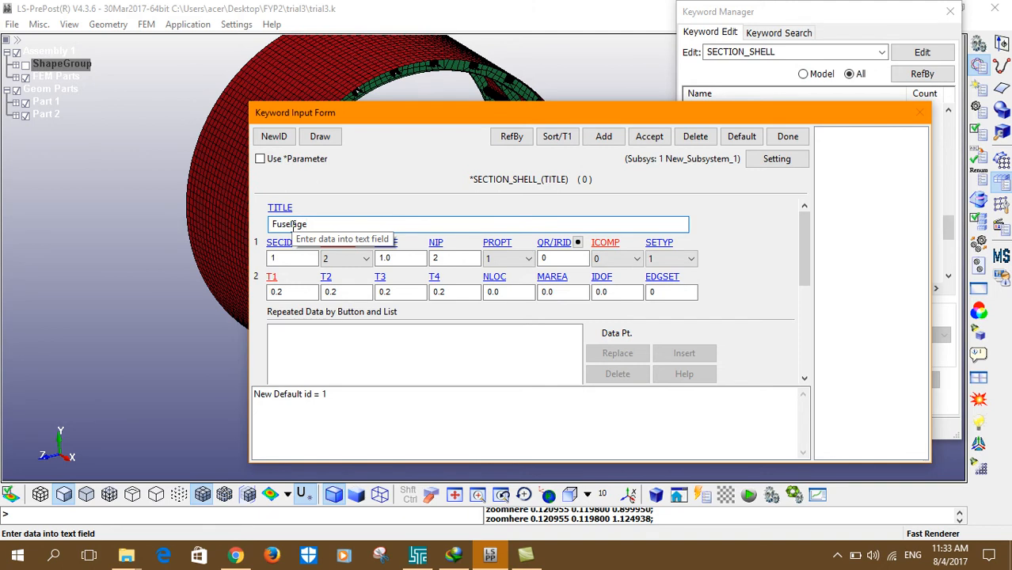
left_click_drag(351, 117, 481, 106)
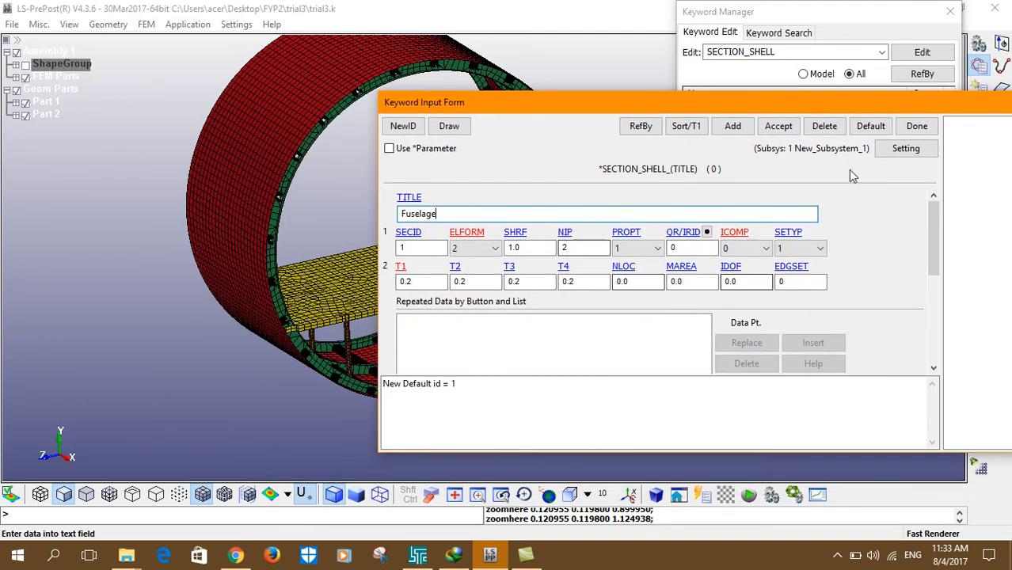
left_click(776, 126)
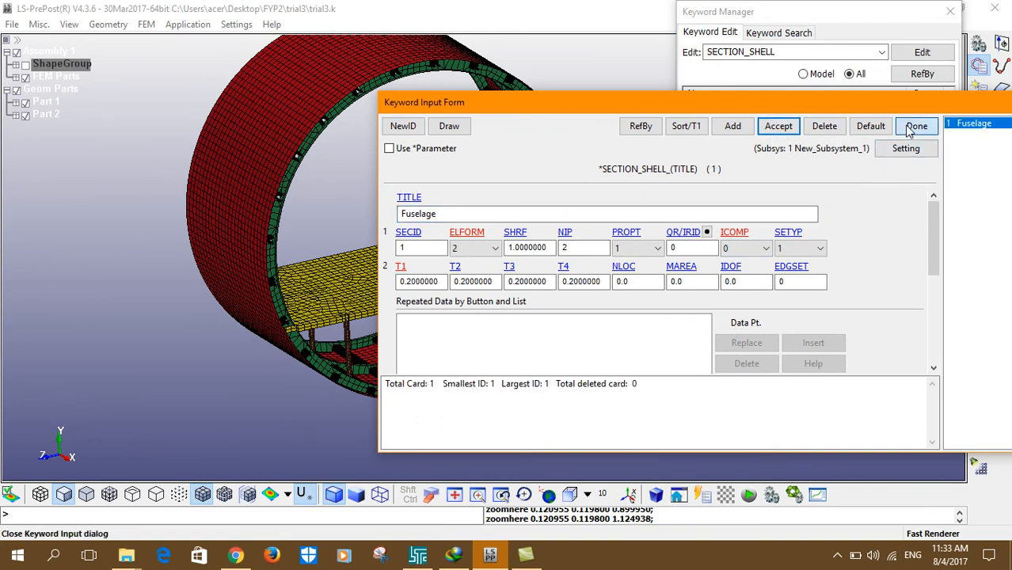
left_click(916, 126)
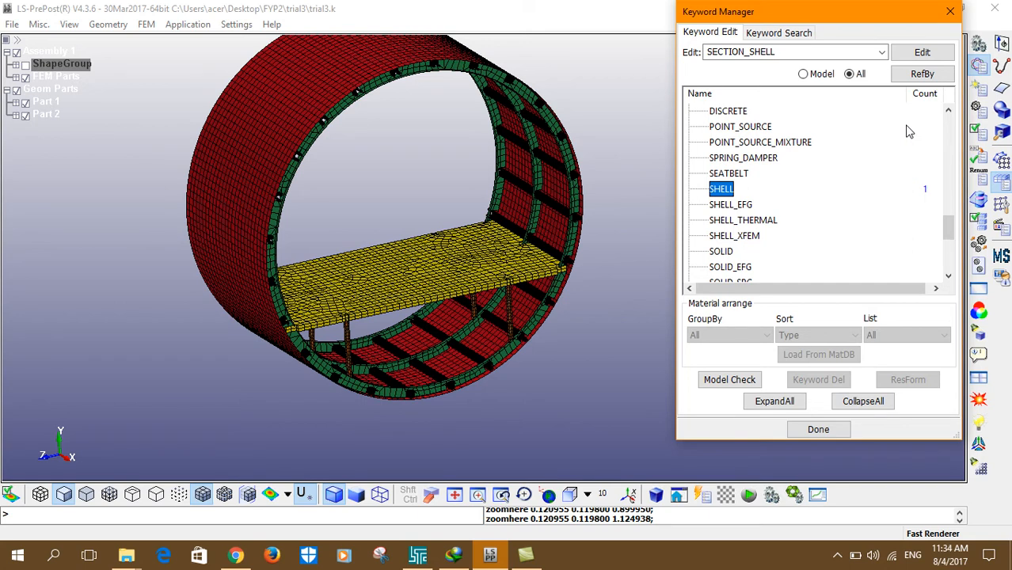
Review the SECTION_SHELL form and check the part list for the IDs of the named parts.
left_click(922, 251)
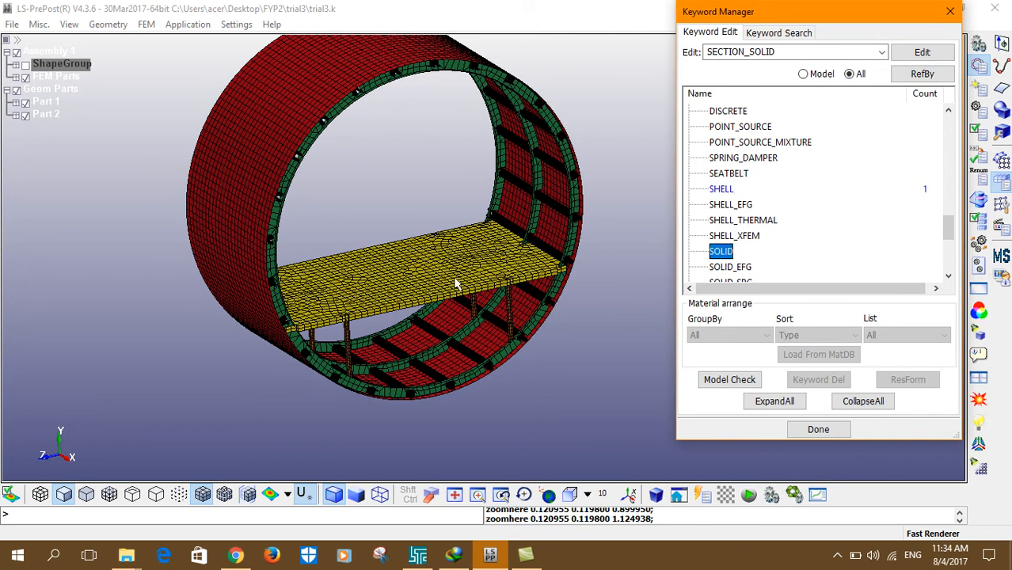
left_click_drag(466, 301, 457, 268)
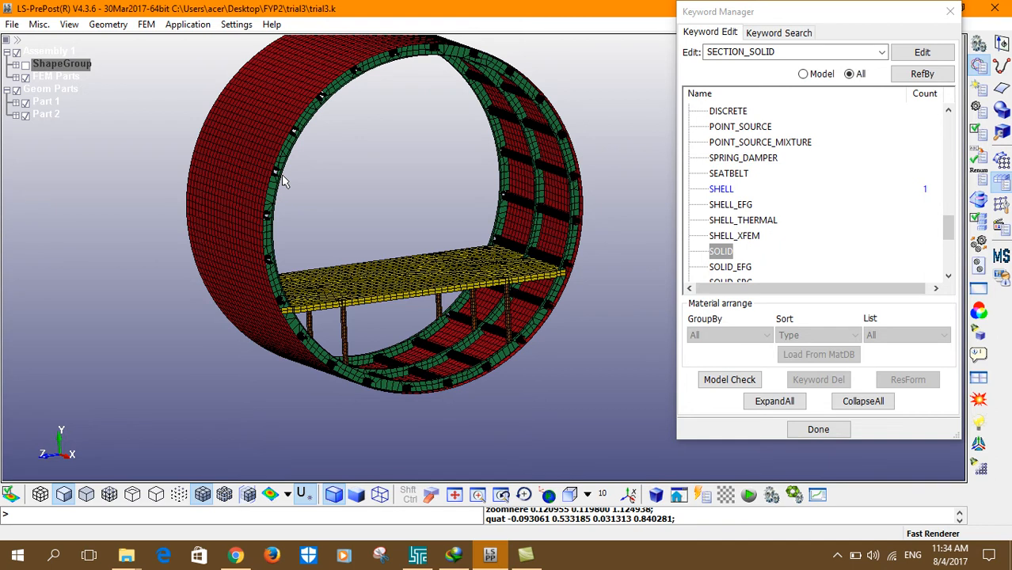
left_click(722, 190)
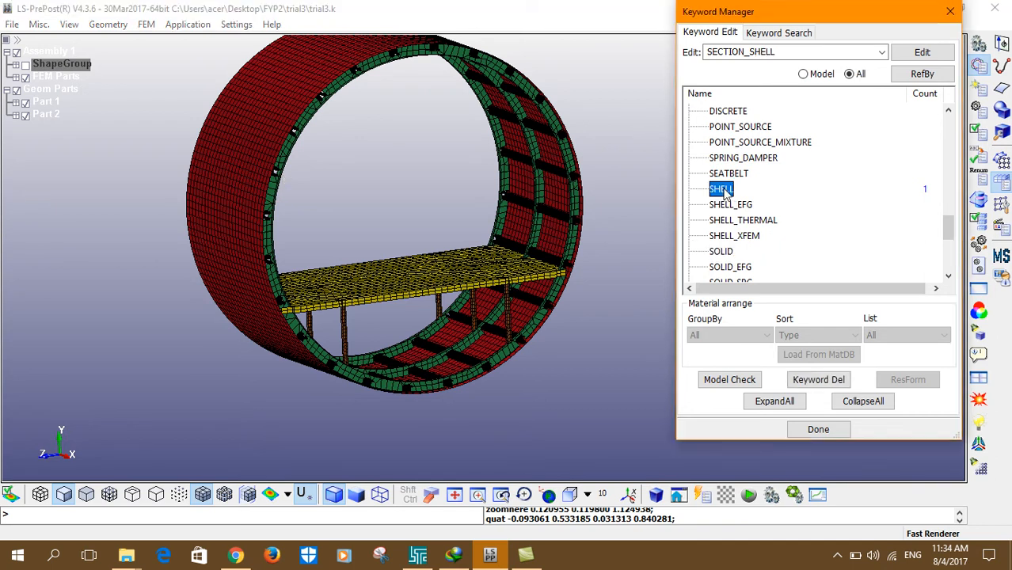
double_click(723, 190)
left_click(709, 127)
key("F2")
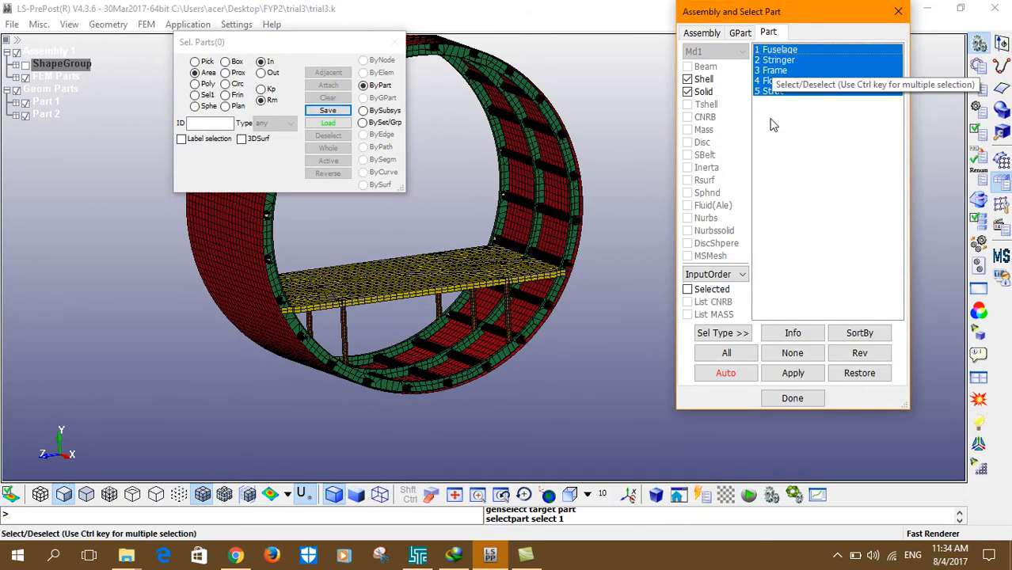
left_click(898, 11)
scroll(749, 214, "down", 2)
key("F2")
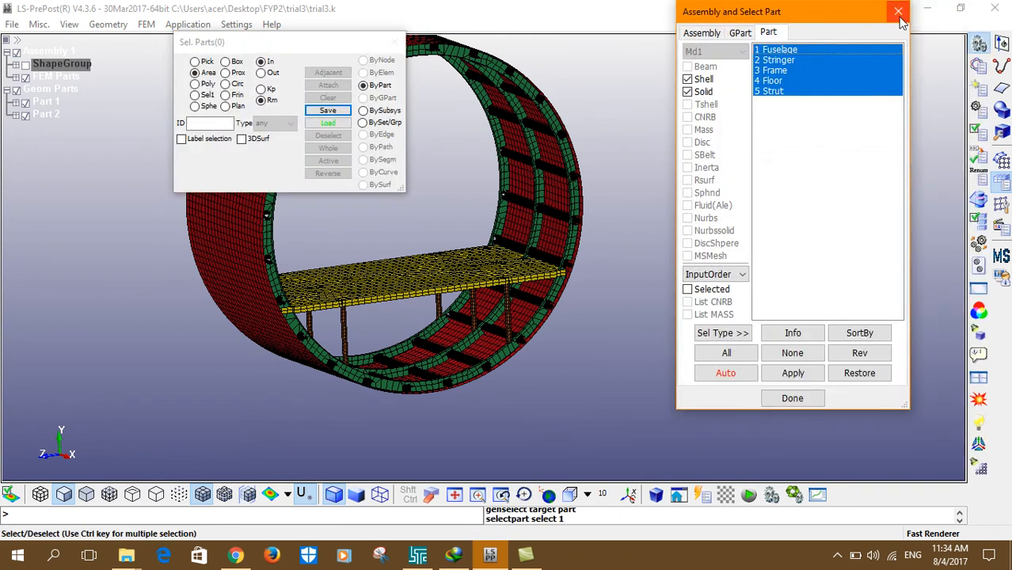
left_click(898, 11)
Create a SECTION_SOLID entry with section ID 4 and title Floor, accept it and close the form.
double_click(730, 158)
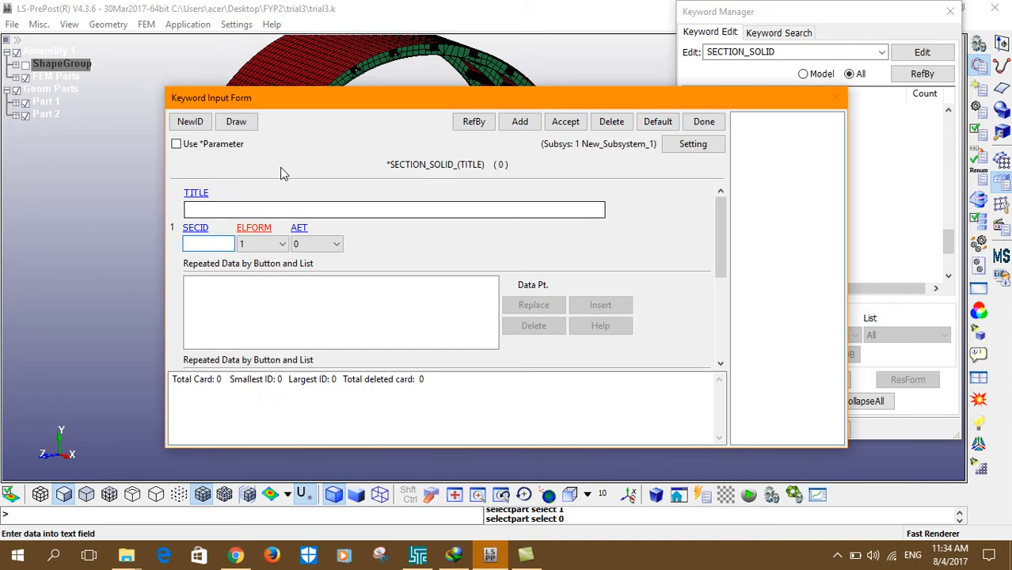
left_click(186, 243)
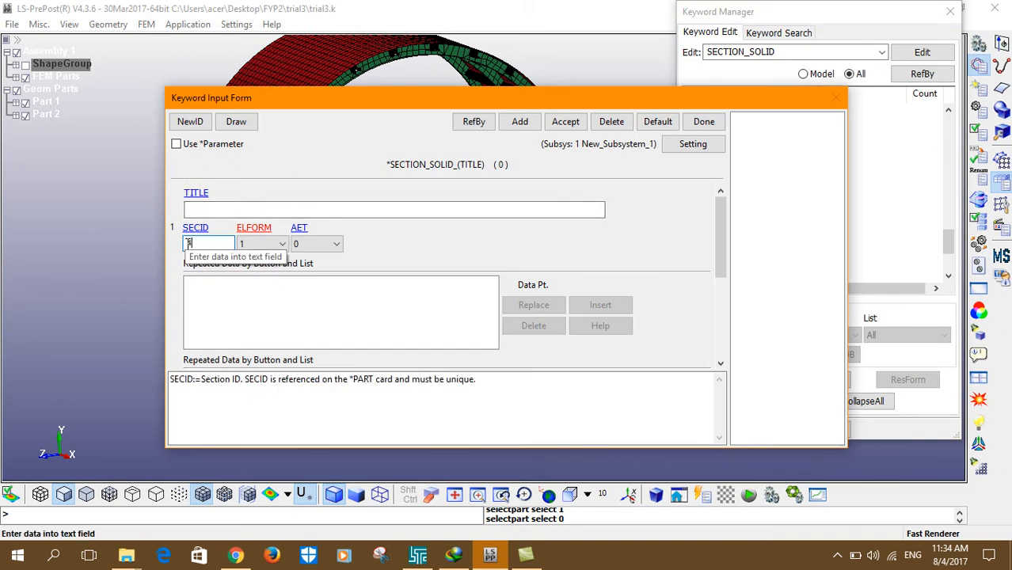
type("4")
left_click(211, 210)
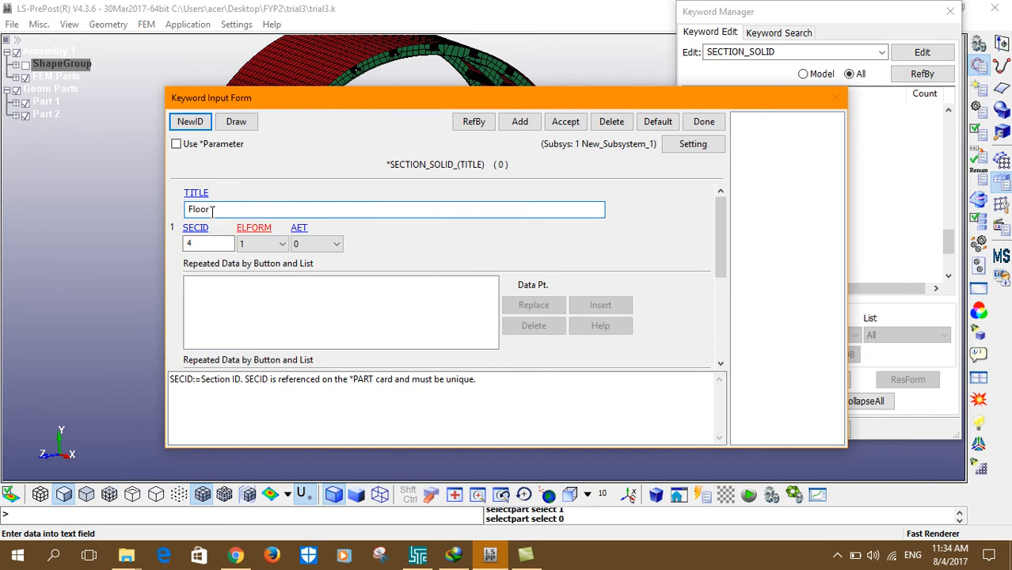
left_click(566, 124)
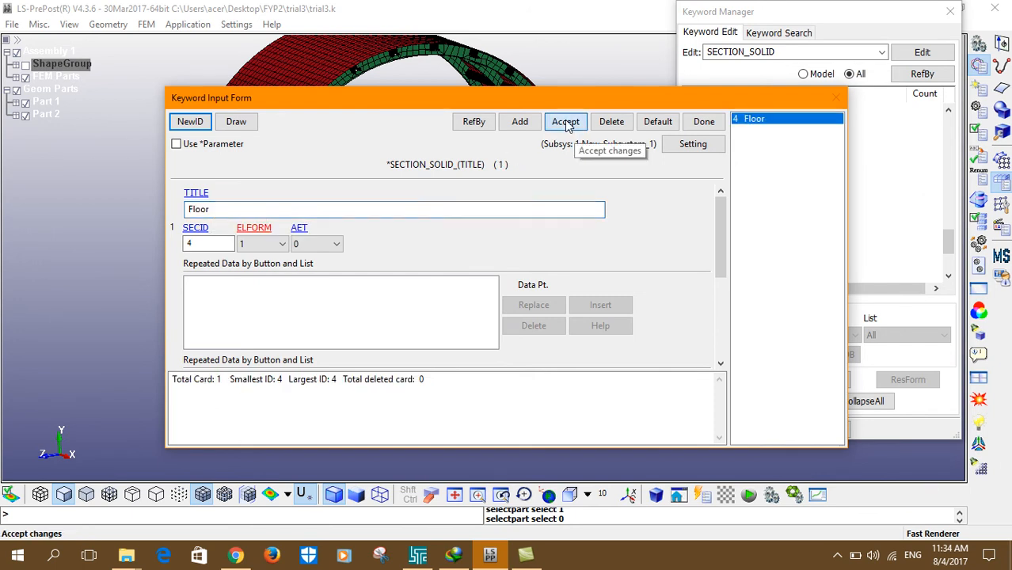
left_click_drag(583, 100, 594, 319)
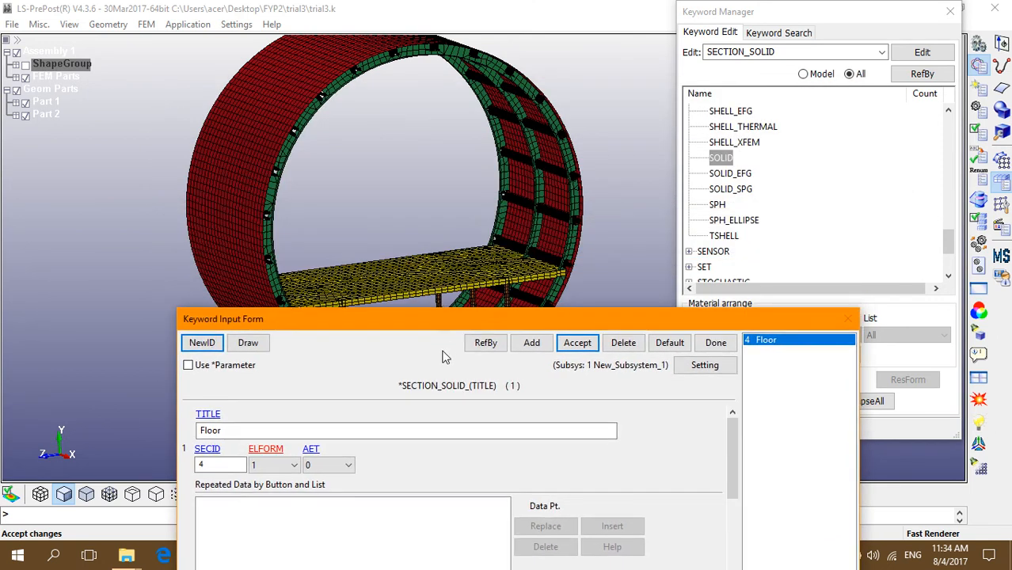
left_click_drag(422, 323, 385, 117)
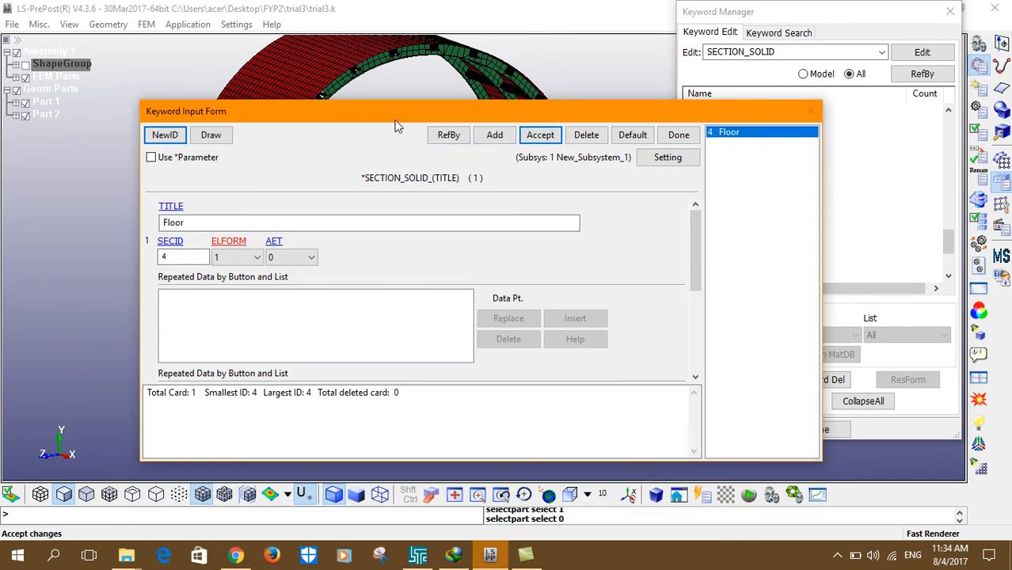
left_click(671, 140)
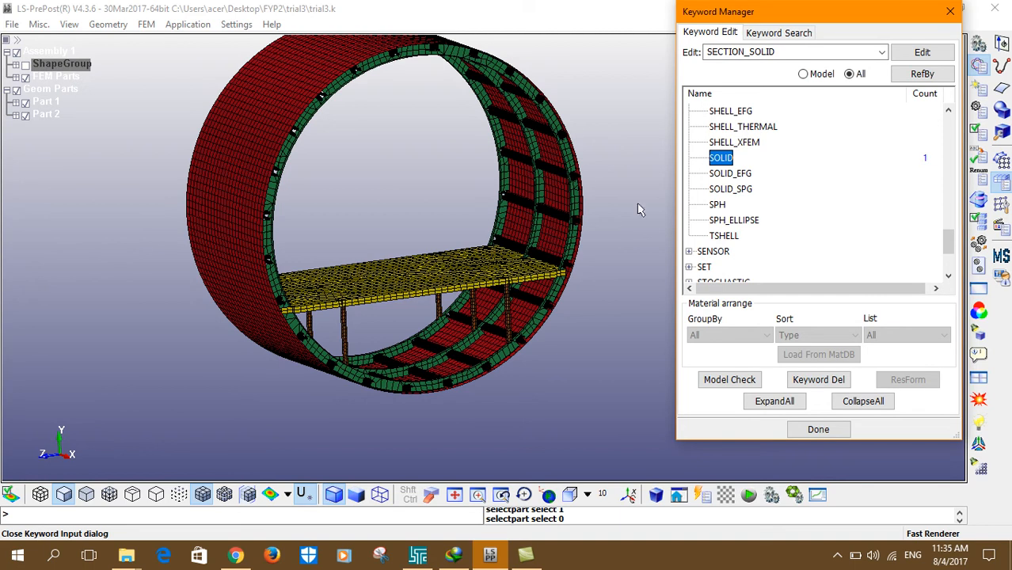
Reopen the SECTION_SOLID form to review it and close it.
double_click(721, 158)
left_click(702, 122)
left_click(490, 556)
left_click(490, 556)
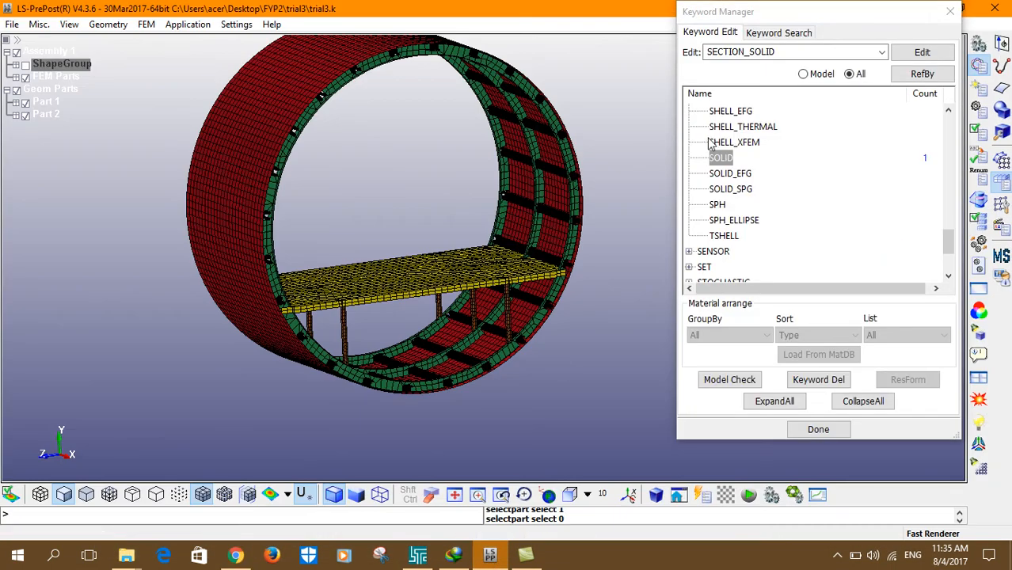
Collapse the SECTION keyword group and examine where the strut feet meet the frames above the stringers.
scroll(753, 152, "up", 4)
left_click(688, 127)
middle_click_drag(443, 179, 367, 109, "shift")
scroll(407, 270, "up", 2)
scroll(409, 275, "up", 4)
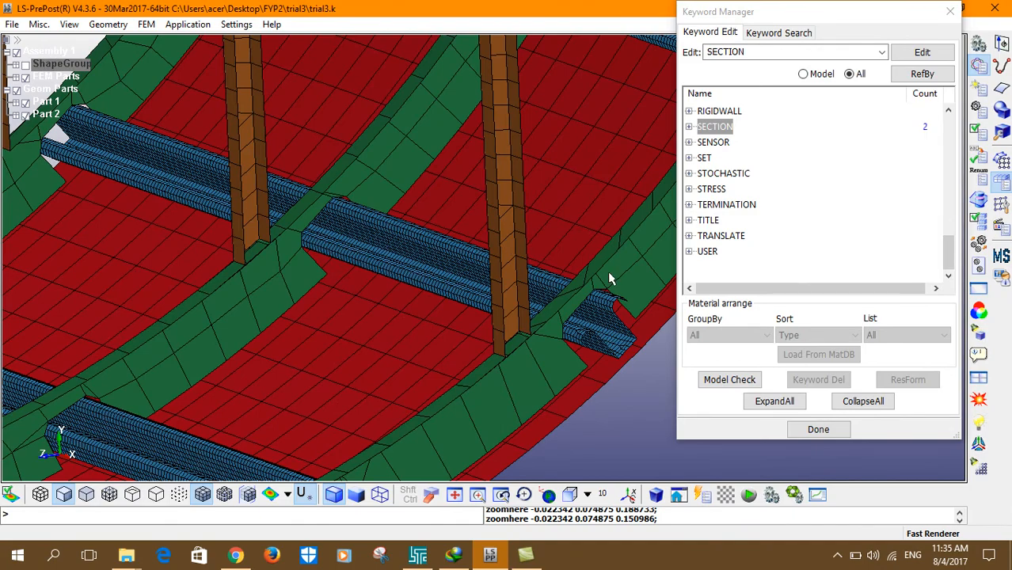
Look through the keywords in the CONTROL group and collapse the group again.
scroll(596, 280, "down", 5)
middle_click_drag(508, 304, 420, 275, "shift")
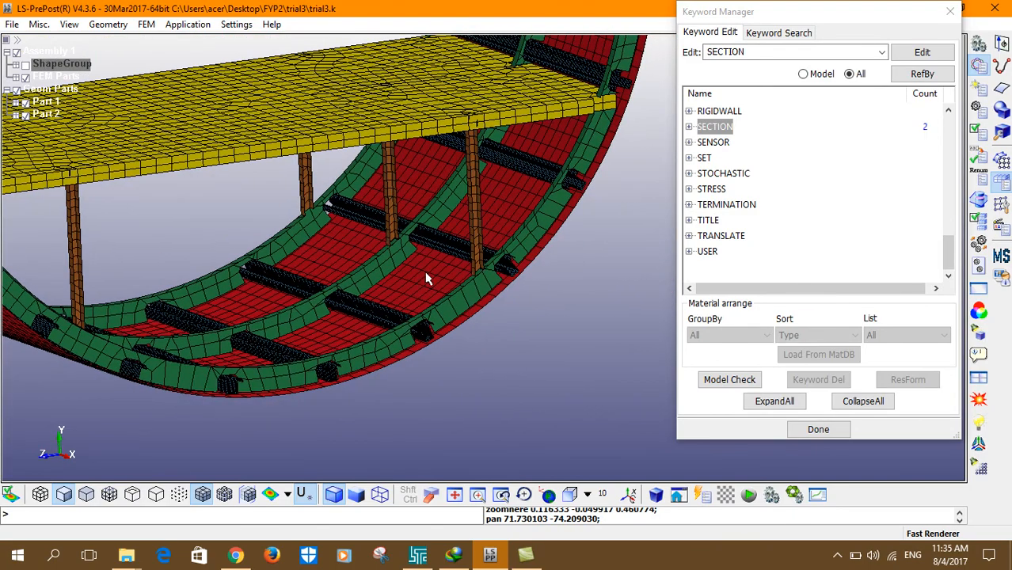
scroll(418, 274, "down", 3)
left_click_drag(287, 75, 385, 177, "shift")
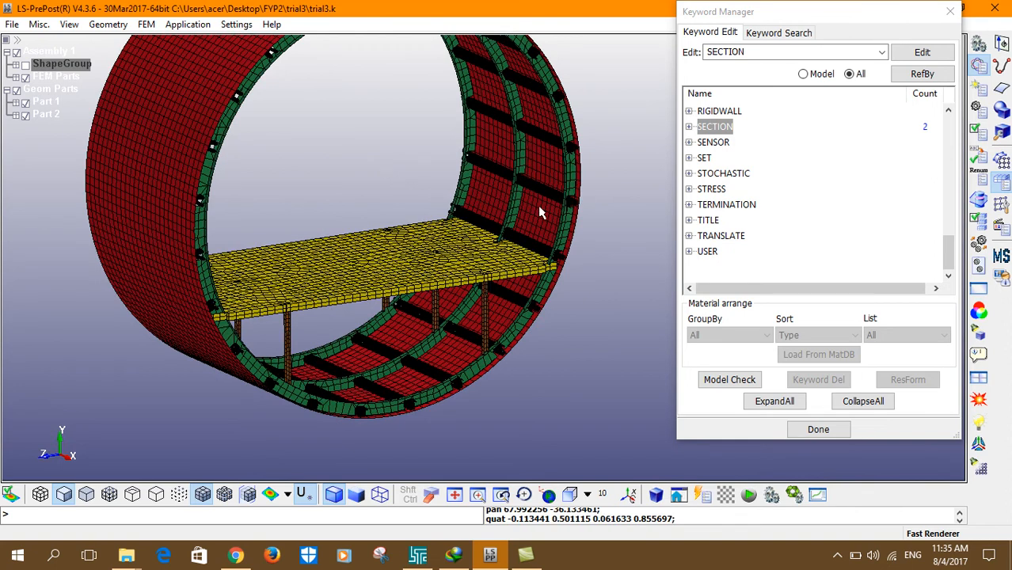
scroll(697, 166, "up", 5)
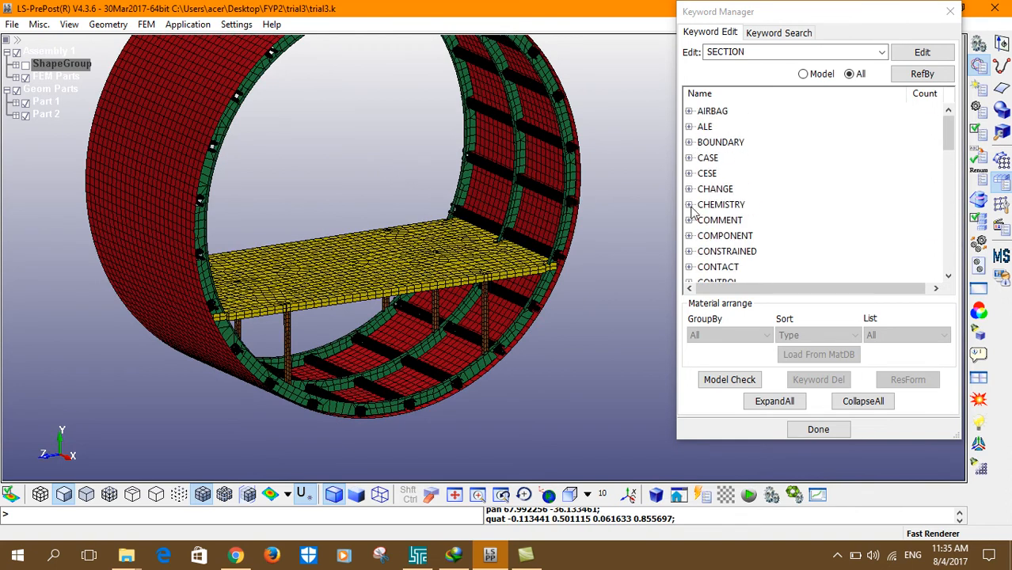
scroll(691, 261, "down", 2)
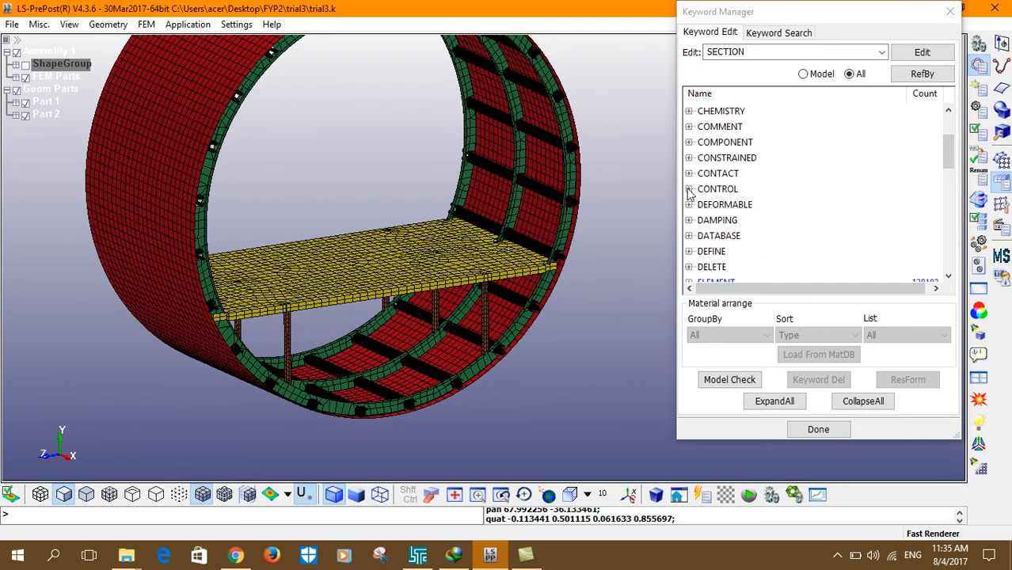
double_click(698, 191)
scroll(698, 198, "down", 15)
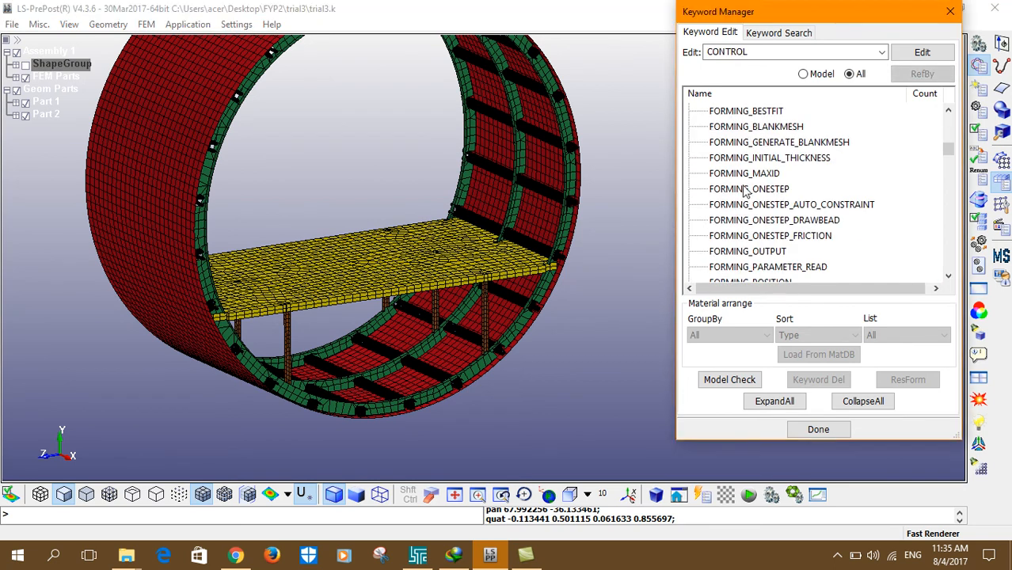
scroll(743, 194, "down", 13)
scroll(740, 198, "up", 17)
scroll(739, 198, "up", 8)
scroll(733, 194, "down", 6)
left_click(728, 173)
scroll(724, 181, "down", 6)
scroll(729, 198, "up", 10)
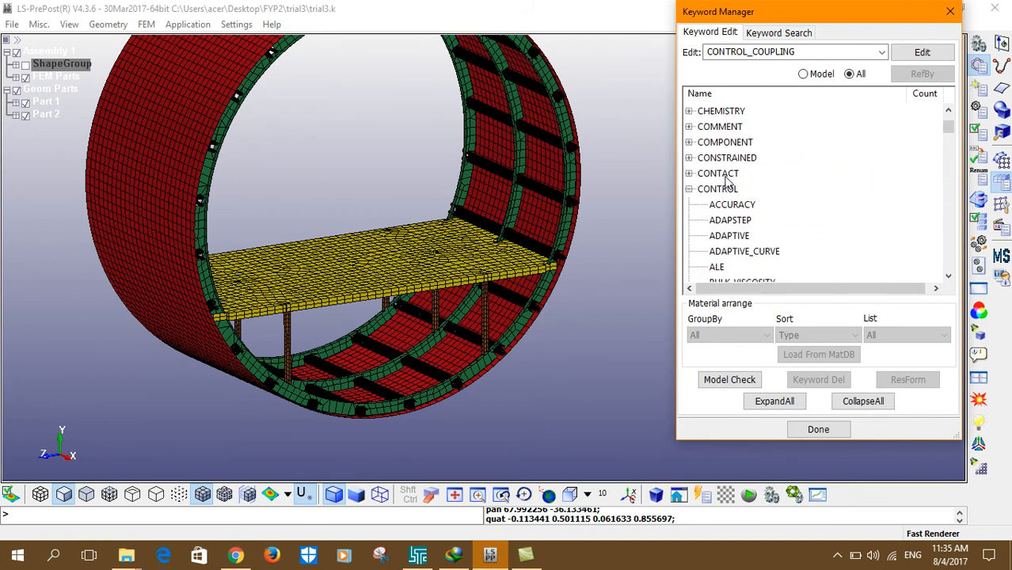
left_click(733, 206)
scroll(738, 214, "down", 4)
scroll(738, 213, "up", 2)
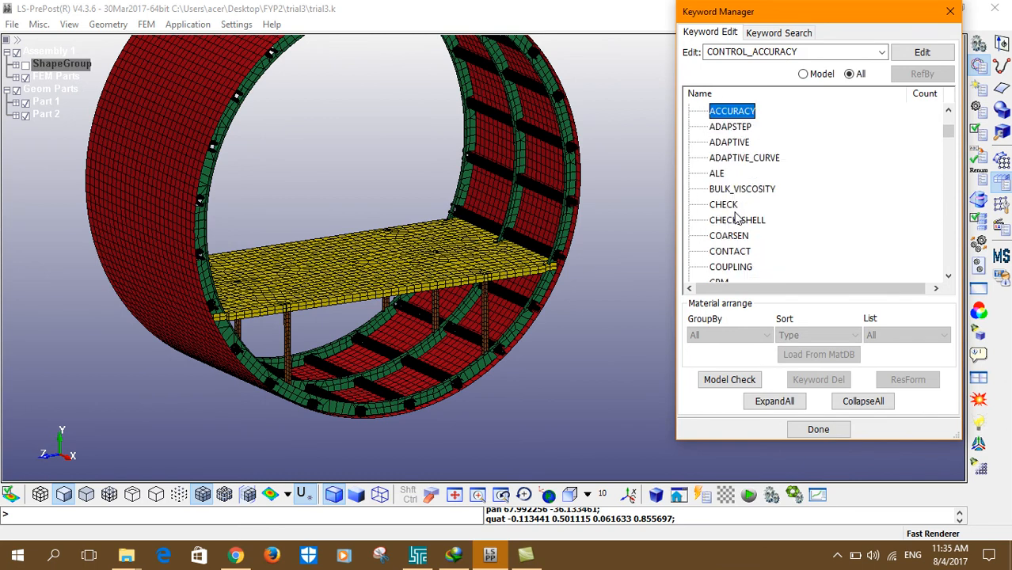
scroll(734, 154, "up", 4)
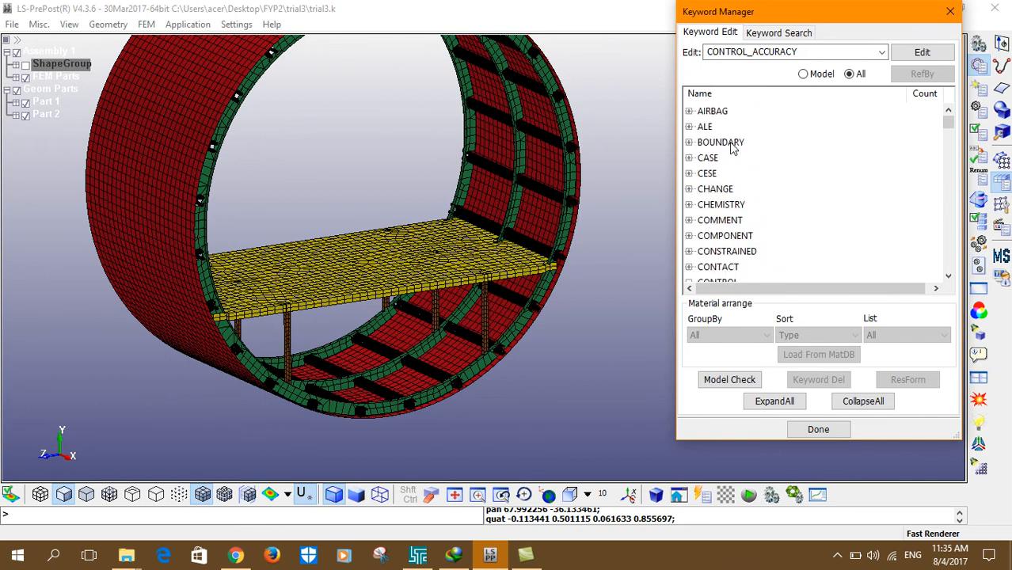
scroll(710, 206, "down", 2)
left_click(689, 188)
Expand the CONTACT keyword group and open the input form for AUTOMATIC_SINGLE_SURFACE.
left_click(689, 173)
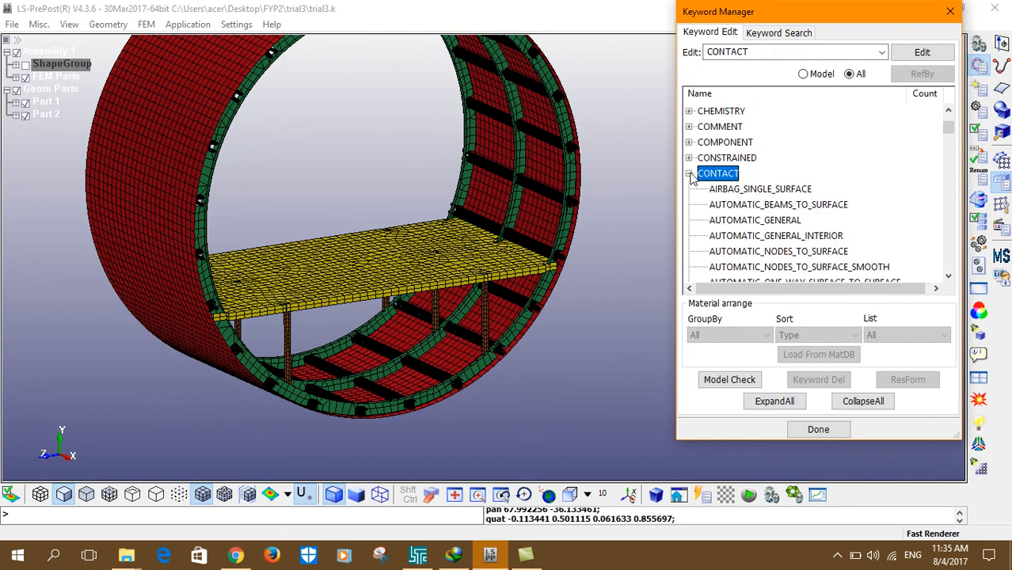
scroll(733, 194, "down", 5)
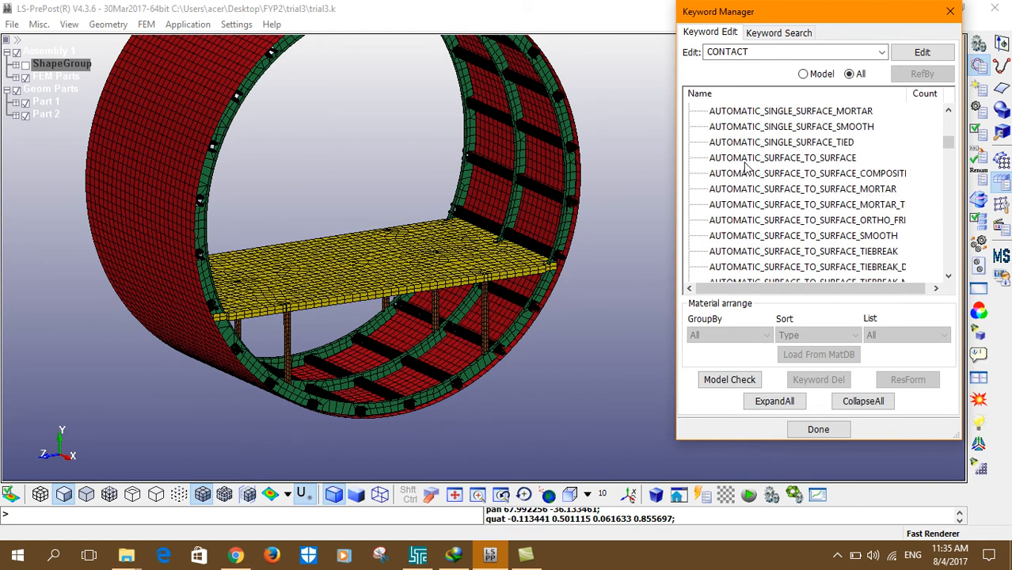
scroll(761, 135, "up", 2)
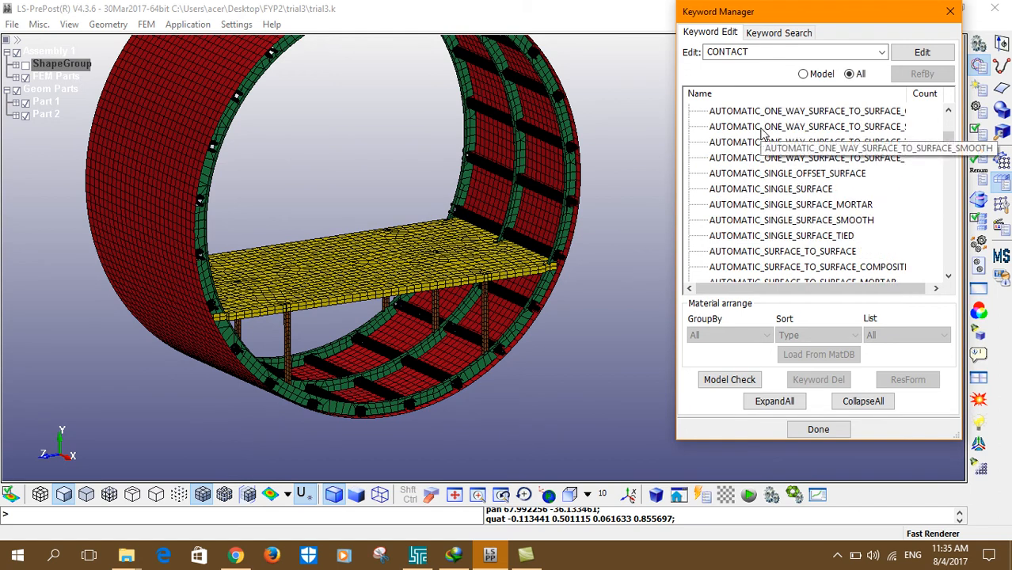
left_click(763, 188)
double_click(763, 188)
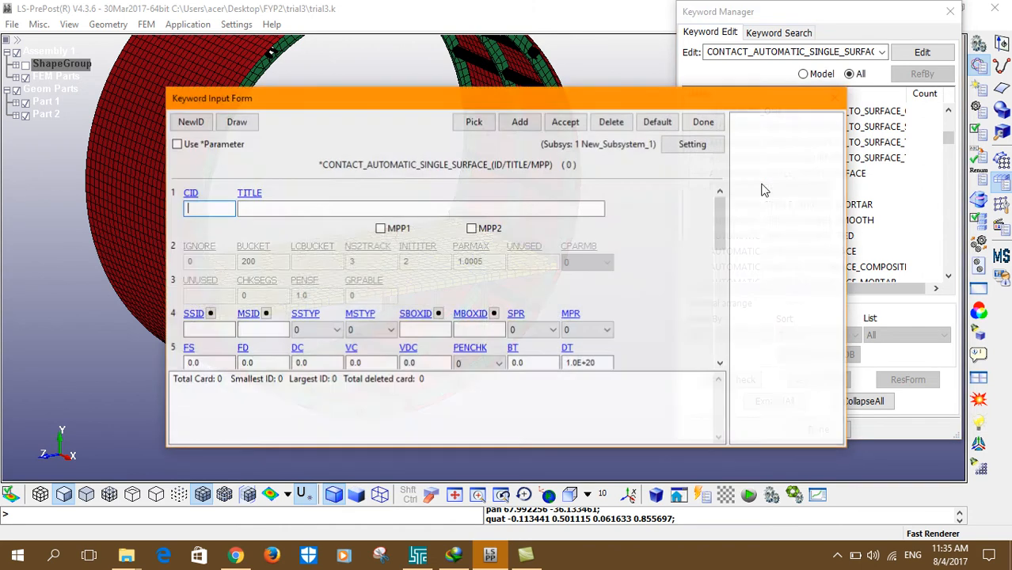
left_click_drag(354, 96, 683, 96)
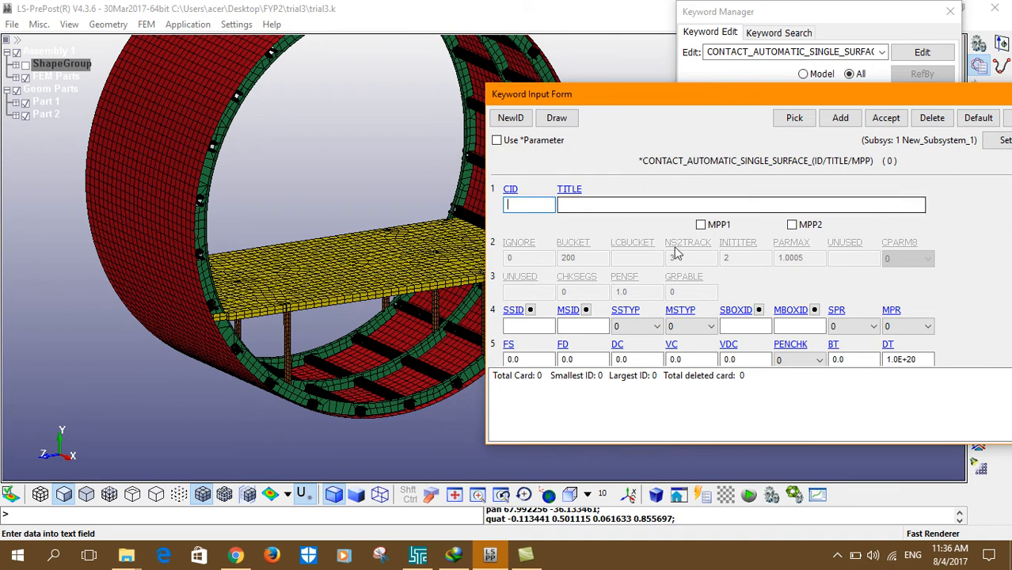
Set the contact's SSID to 0 to include all parts, assign a new contact ID and title it Contact.
left_click(522, 326)
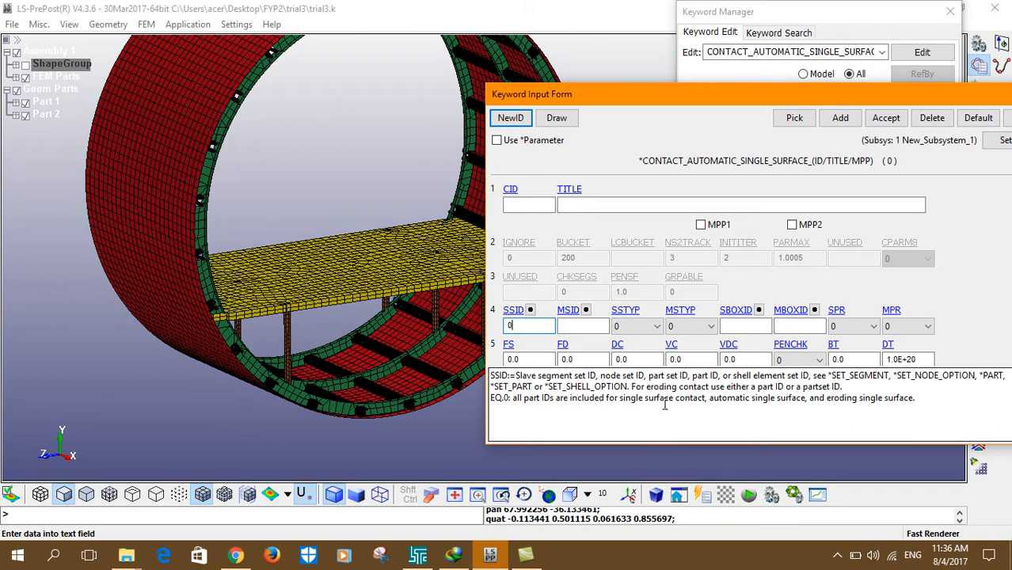
left_click(511, 118)
left_click(568, 204)
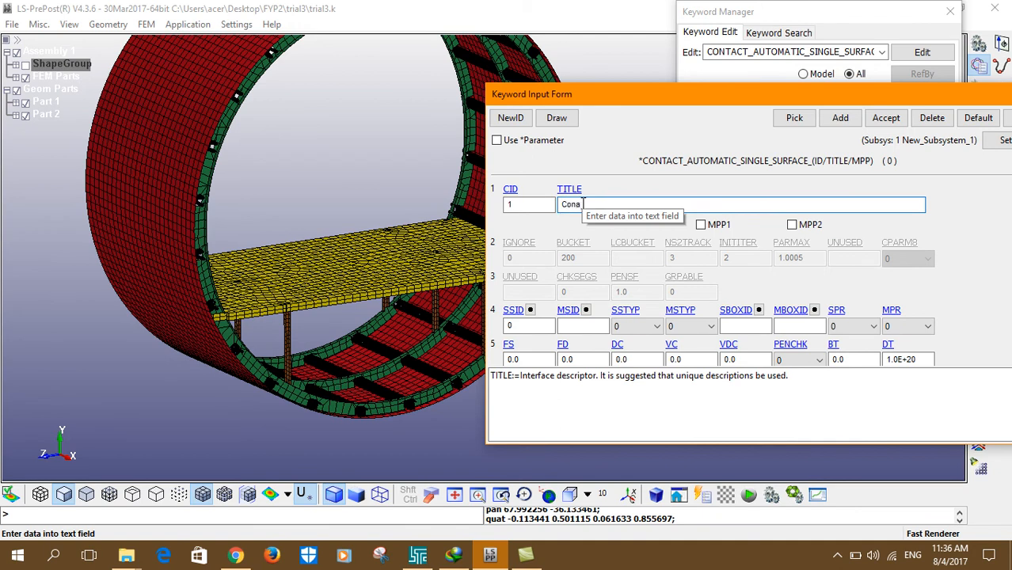
type("Contact")
Set static friction FS to 0.2 and dynamic friction FD to 0.1, accept the contact, close its form and collapse the CONTACT group.
left_click(523, 360)
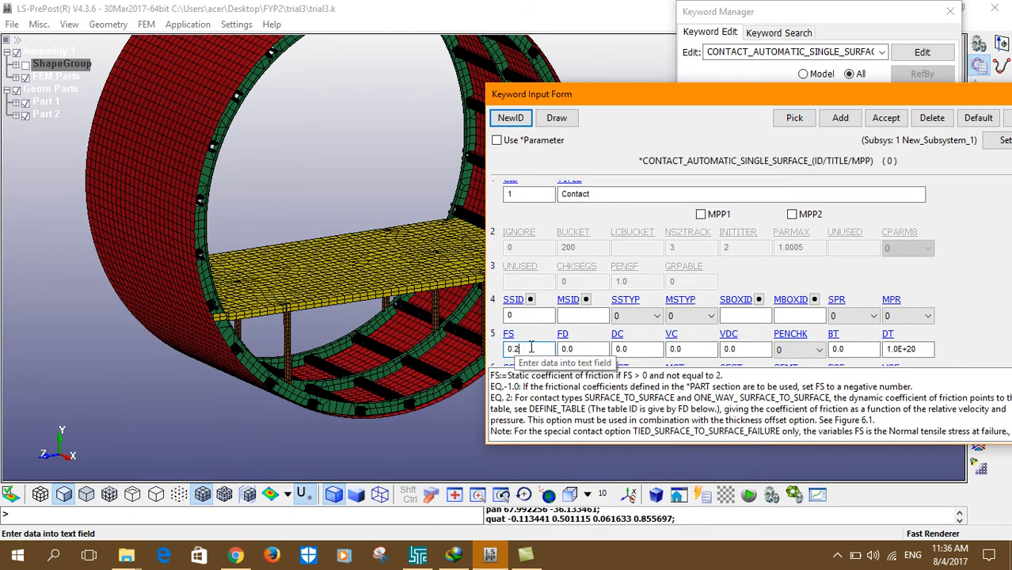
left_click_drag(568, 350, 585, 348)
key("BackSpace")
type("1")
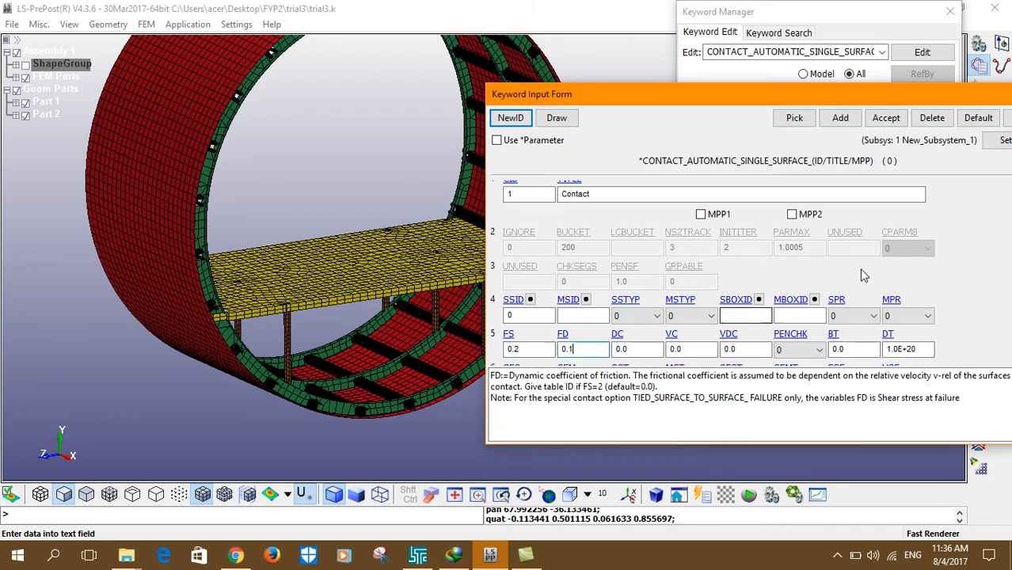
left_click(888, 120)
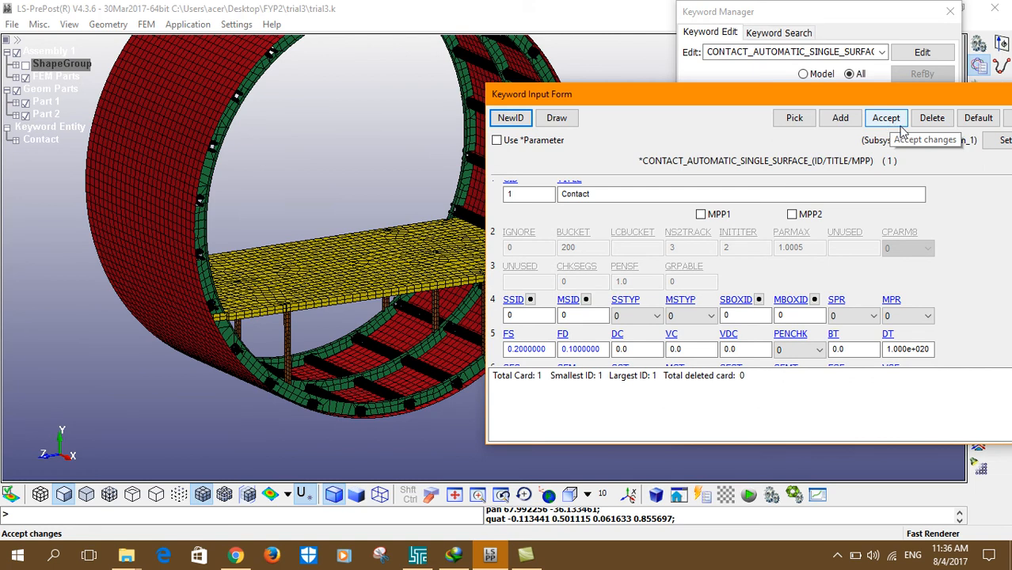
left_click_drag(975, 93, 608, 120)
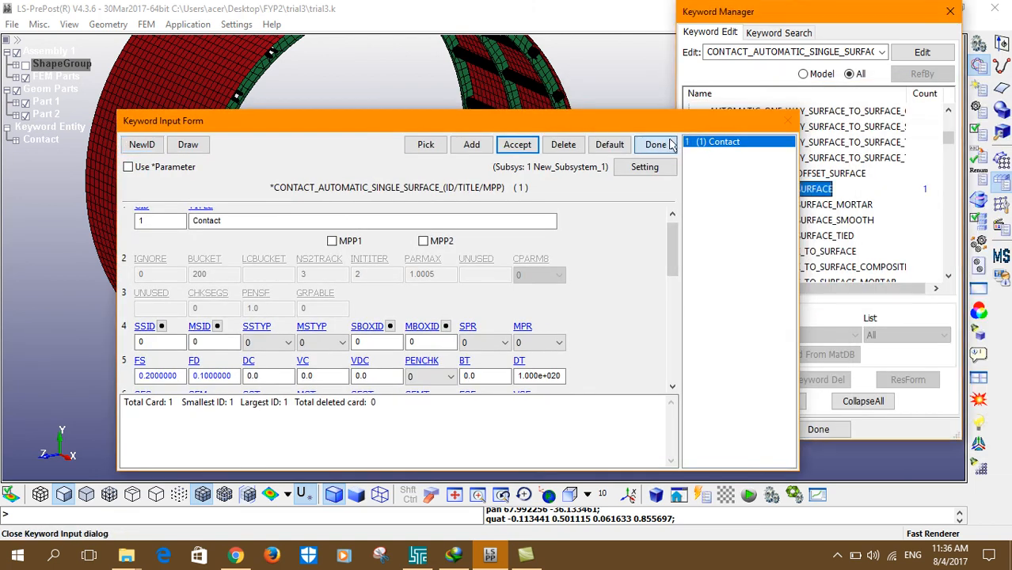
left_click(657, 144)
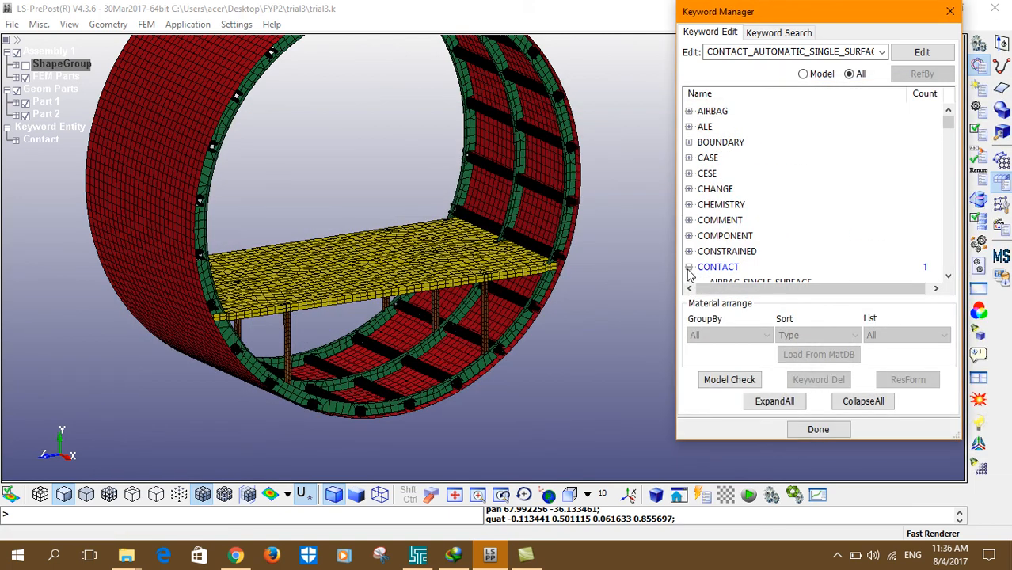
left_click(712, 268)
Close the Keyword Manager and all remaining stacked dialogs, including Element Editing, Transform, Measure, Move or Copy, part selection and Auto Mesher.
left_click(816, 429)
left_click(791, 373)
left_click(792, 398)
left_click(791, 303)
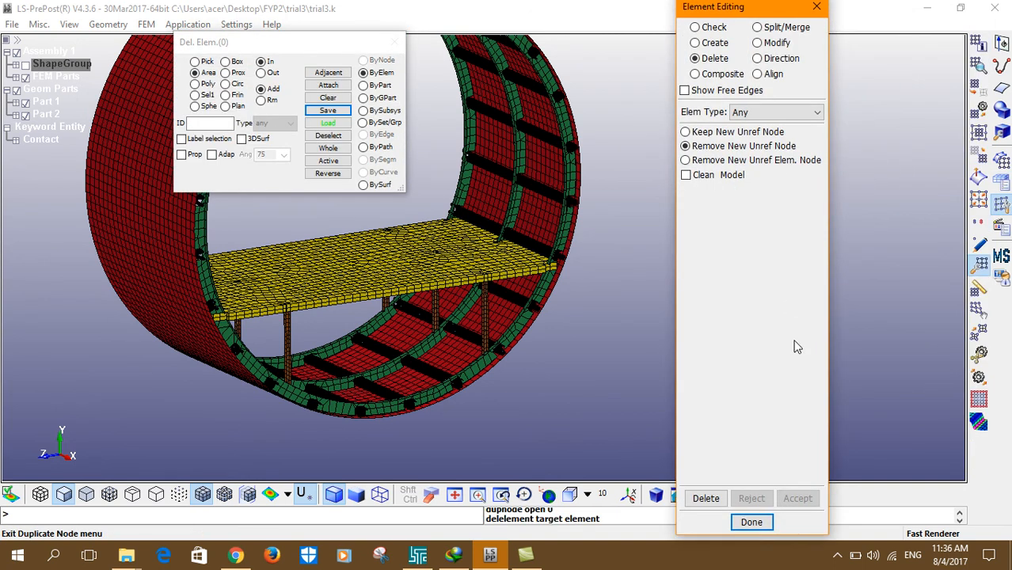
left_click(751, 522)
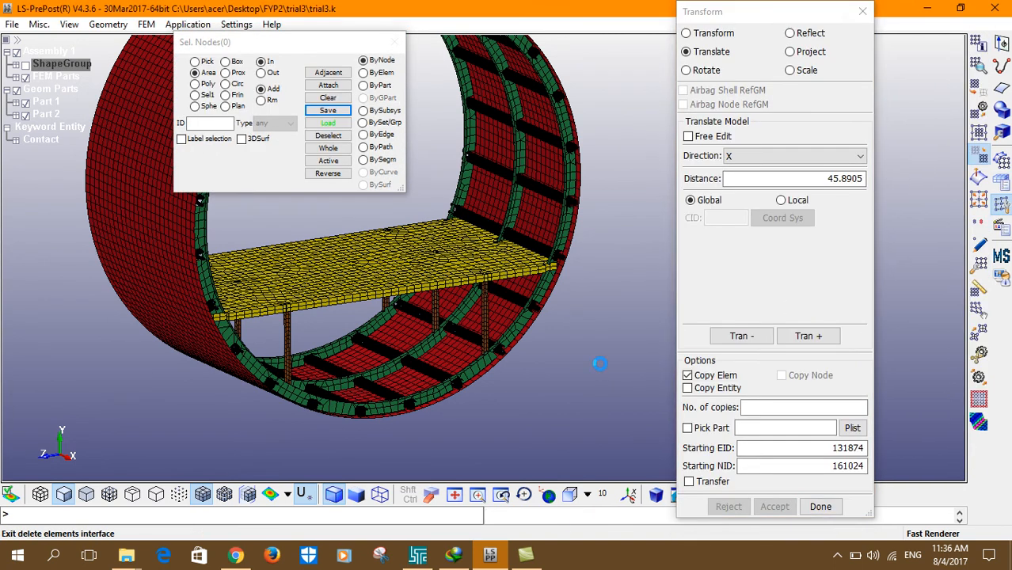
left_click(820, 506)
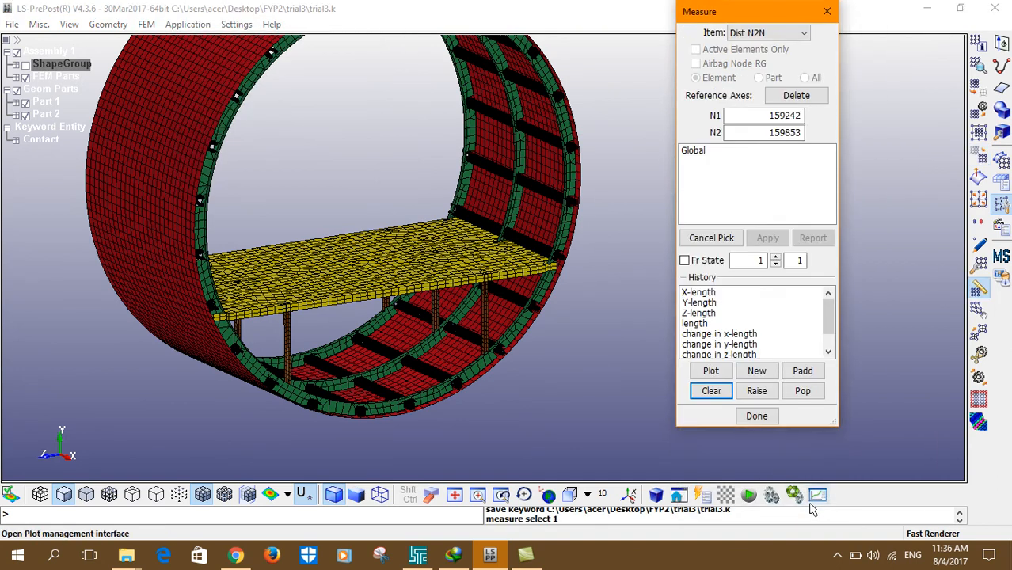
left_click(756, 416)
left_click(749, 374)
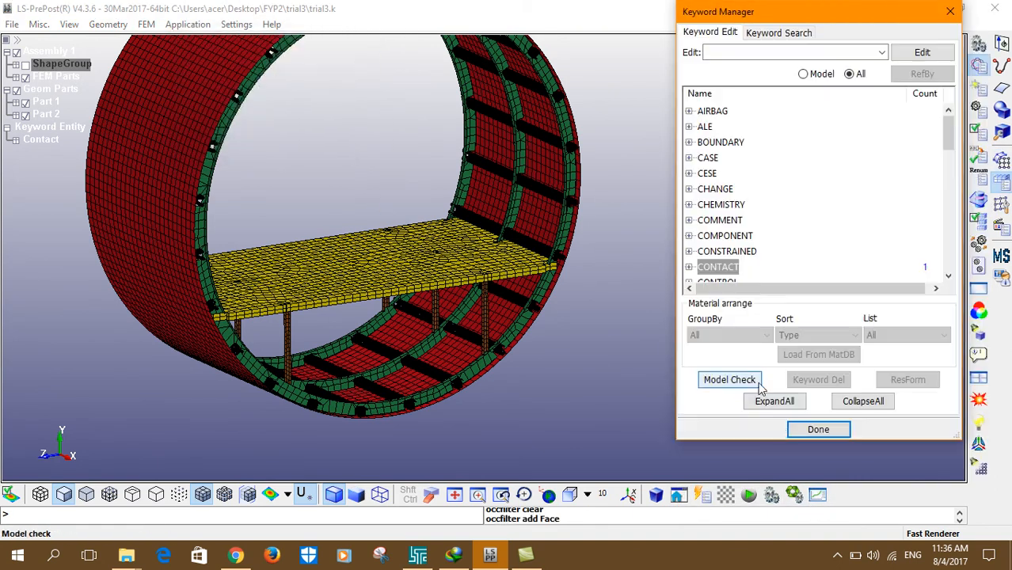
left_click(802, 429)
left_click(783, 404)
left_click(798, 430)
left_click(792, 398)
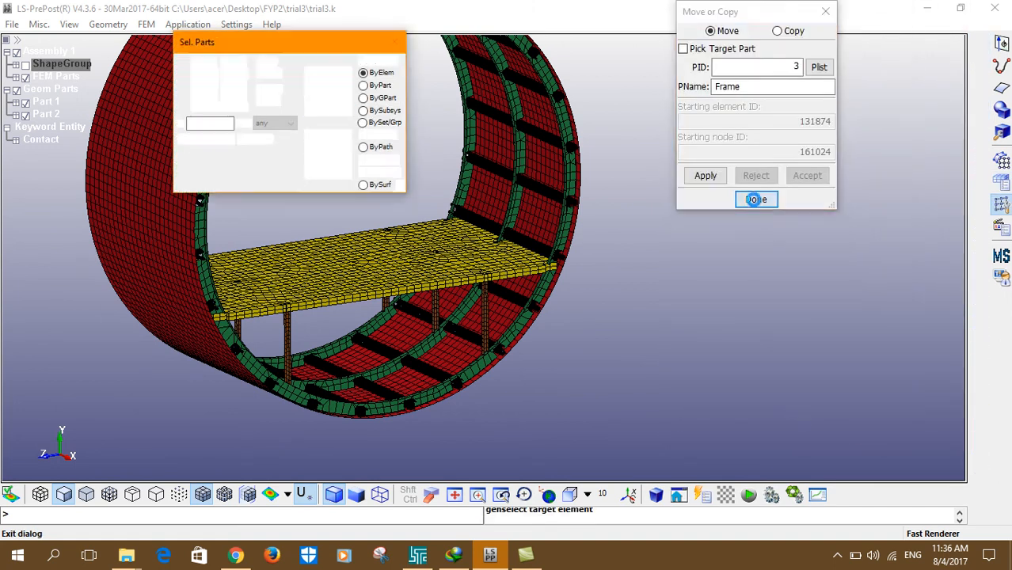
left_click(756, 199)
left_click(794, 398)
left_click(822, 428)
left_click(794, 398)
left_click(752, 370)
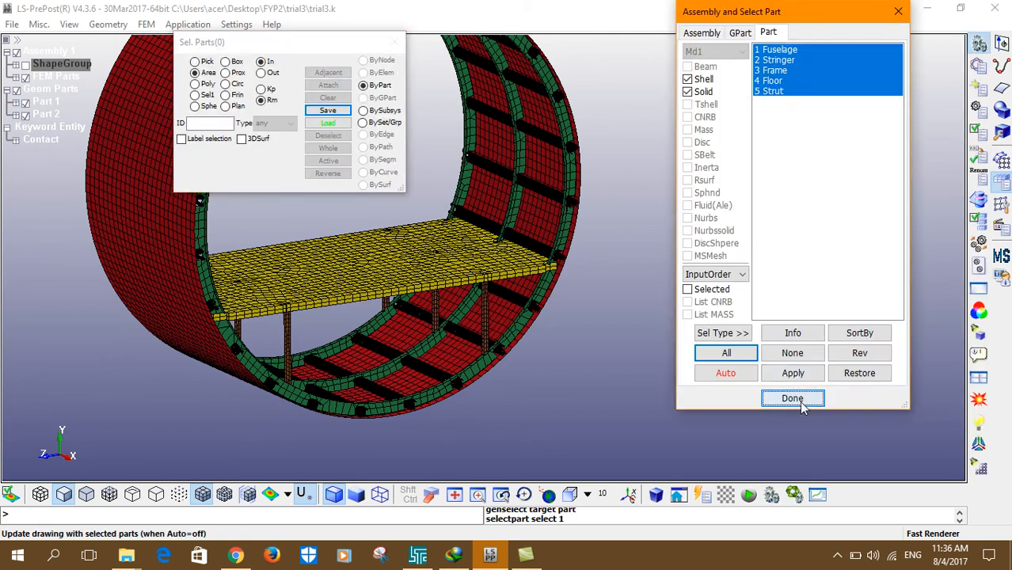
left_click(792, 398)
left_click(756, 414)
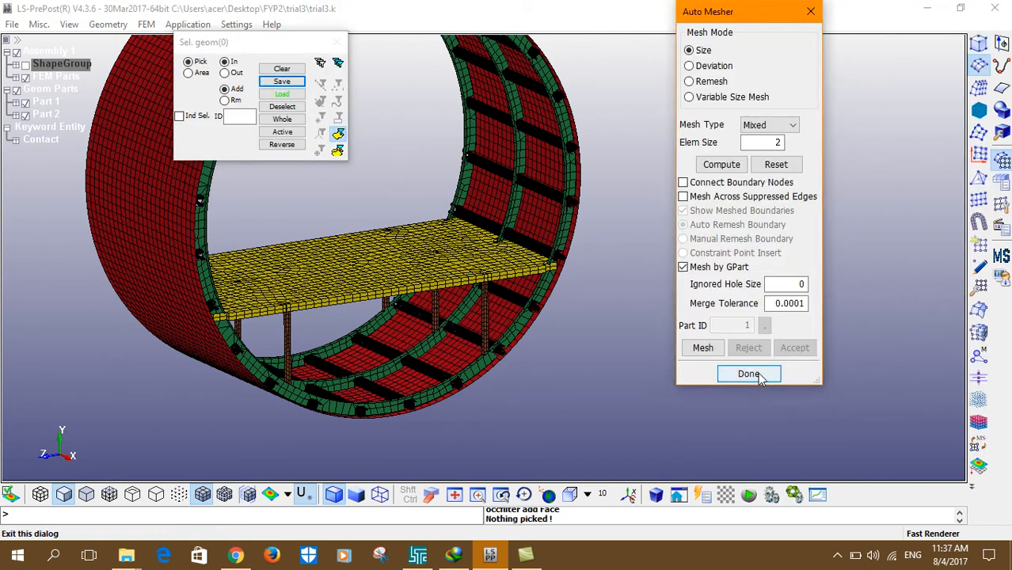
left_click(747, 372)
left_click(748, 335)
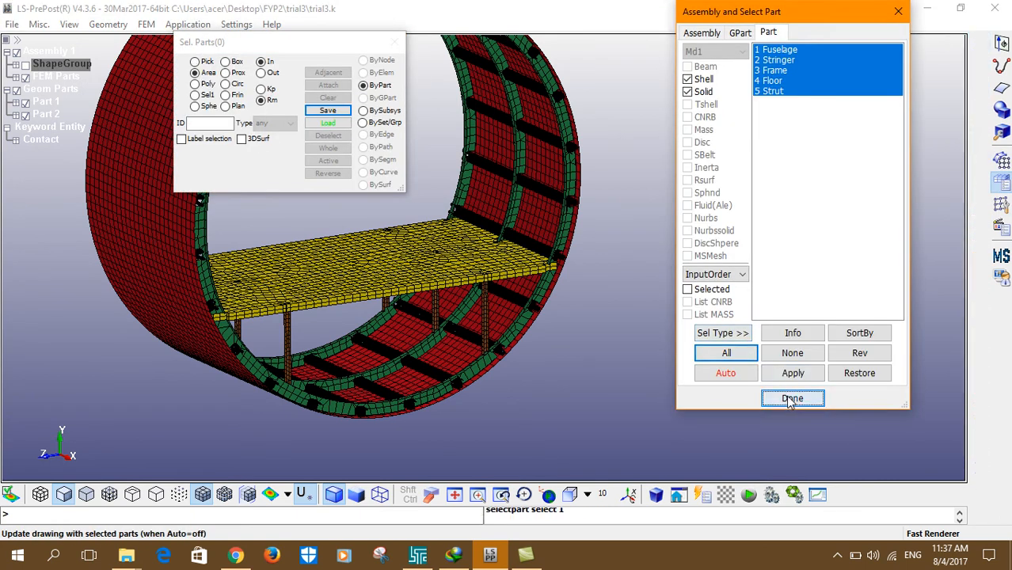
left_click(792, 398)
left_click(818, 429)
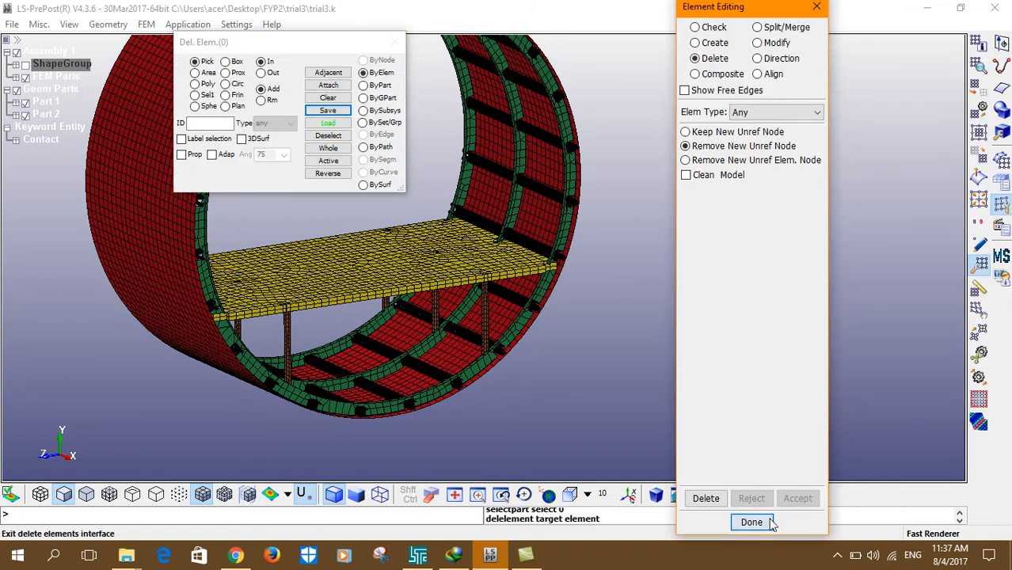
left_click(815, 521)
left_click(792, 398)
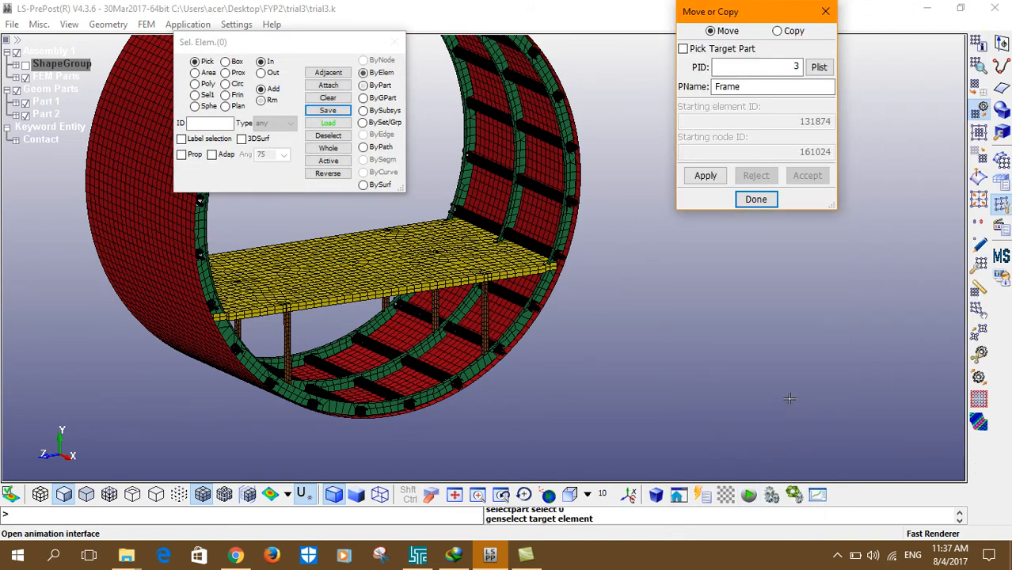
left_click(752, 200)
left_click(898, 12)
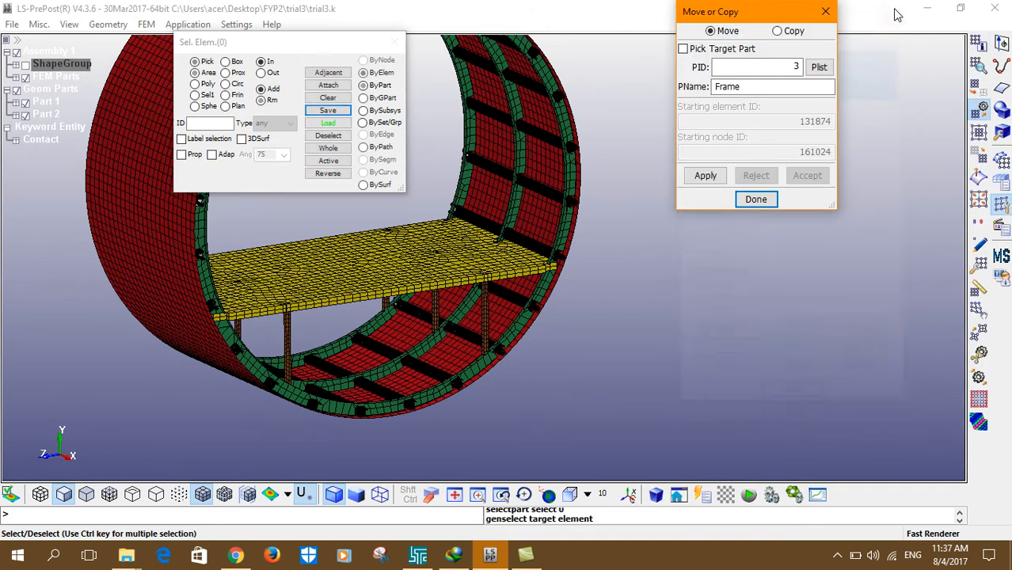
left_click(827, 11)
left_click(801, 11)
left_click(951, 11)
left_click(898, 11)
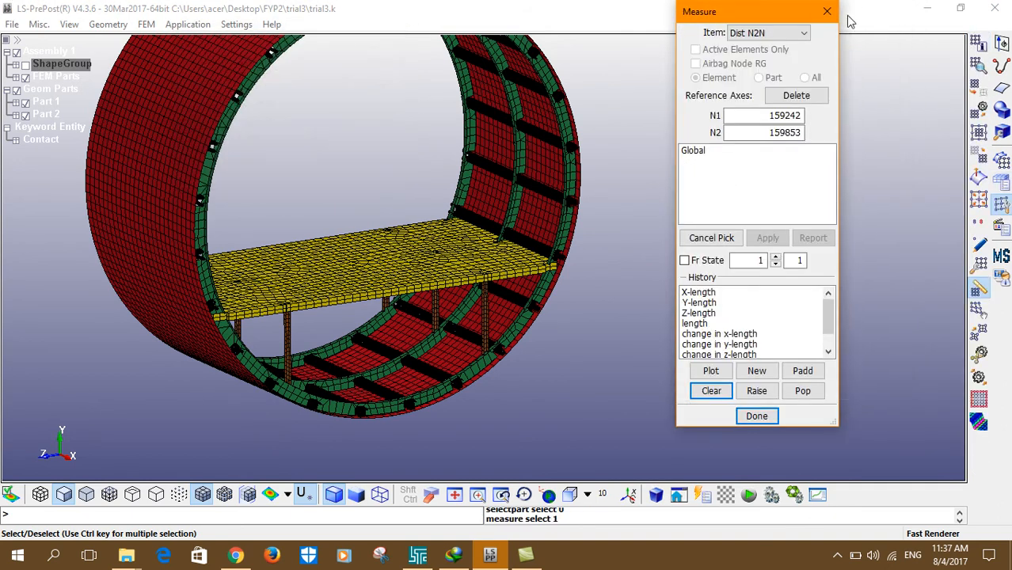
left_click(828, 11)
left_click(897, 11)
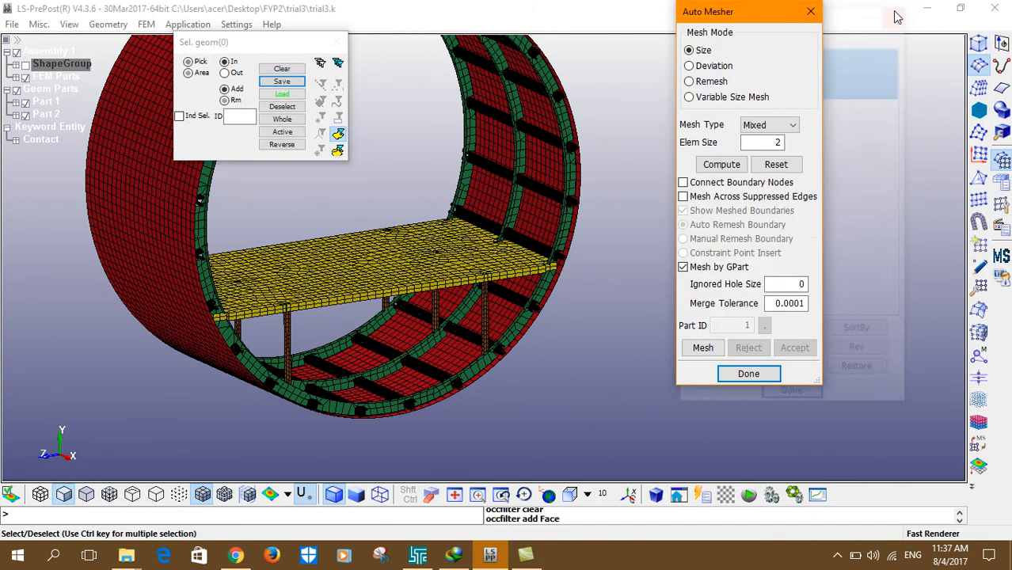
left_click(808, 11)
Fit the whole fuselage section in the middle of the view and save the keyword file trial3.k.
scroll(684, 231, "down", 1)
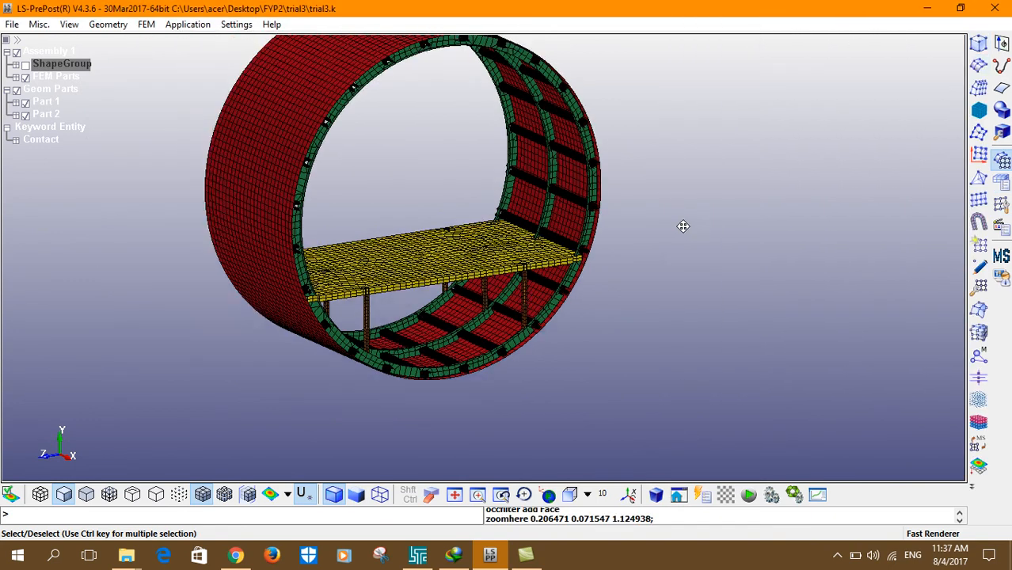
right_click_drag(686, 231, 720, 257, "shift")
scroll(269, 116, "down", 1)
middle_click_drag(269, 116, 312, 152, "shift")
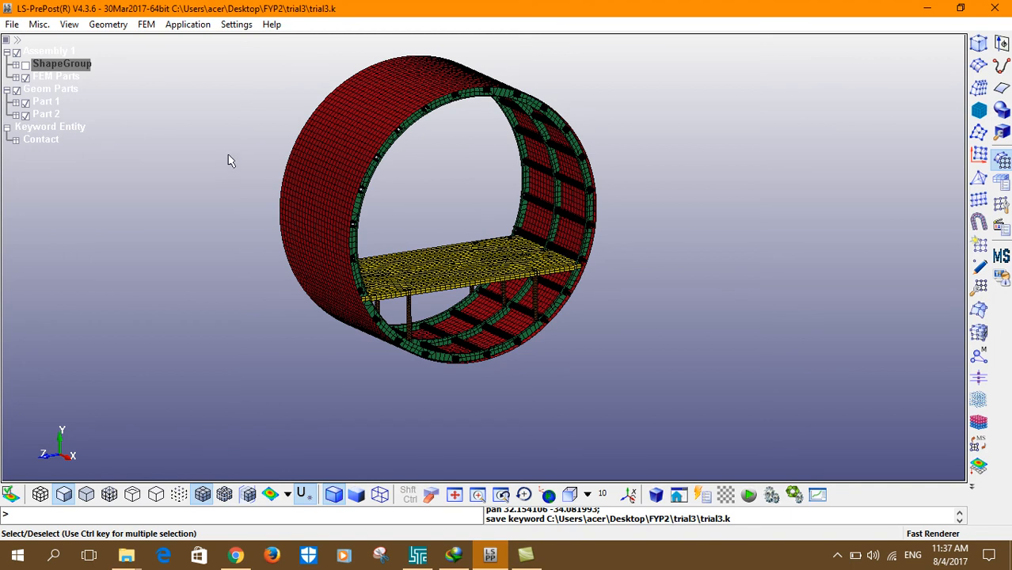
Examine the meshed fuselage section from several angles and close up, including the skin, frames, floor and floor struts.
left_click_drag(383, 164, 441, 368, "shift")
left_click_drag(401, 122, 271, 211, "shift")
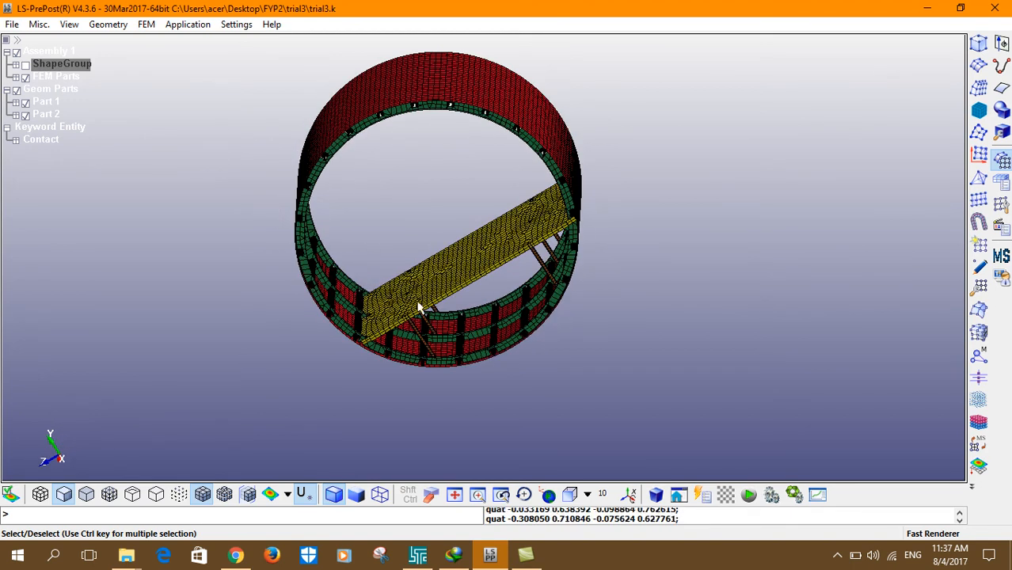
left_click_drag(408, 292, 300, 411, "shift")
scroll(358, 275, "up", 2)
scroll(316, 255, "up", 2)
left_click_drag(323, 298, 424, 208, "shift")
scroll(342, 178, "down", 2)
left_click_drag(219, 193, 457, 198, "shift")
scroll(456, 198, "down", 2)
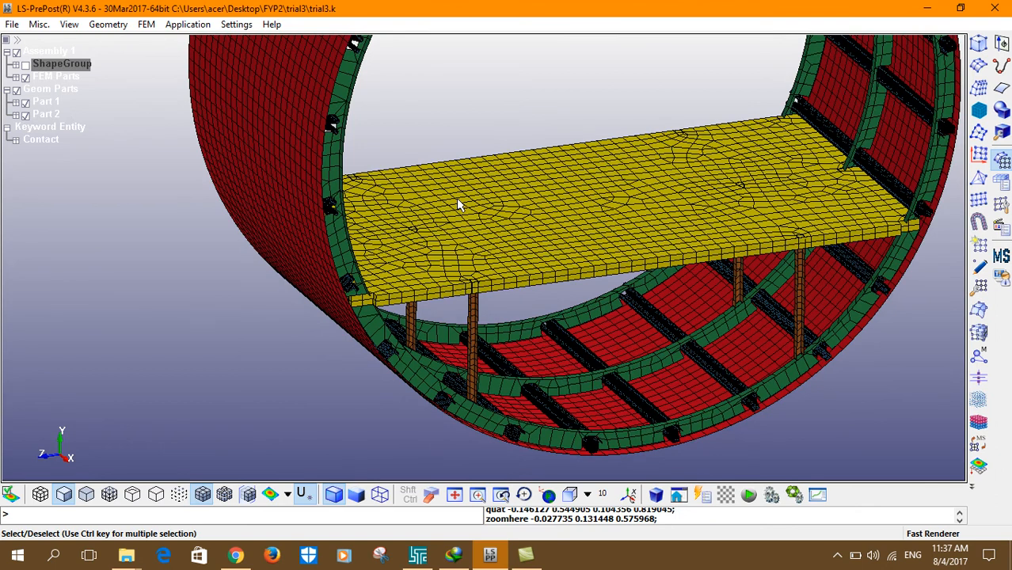
left_click(528, 554)
left_click(527, 554)
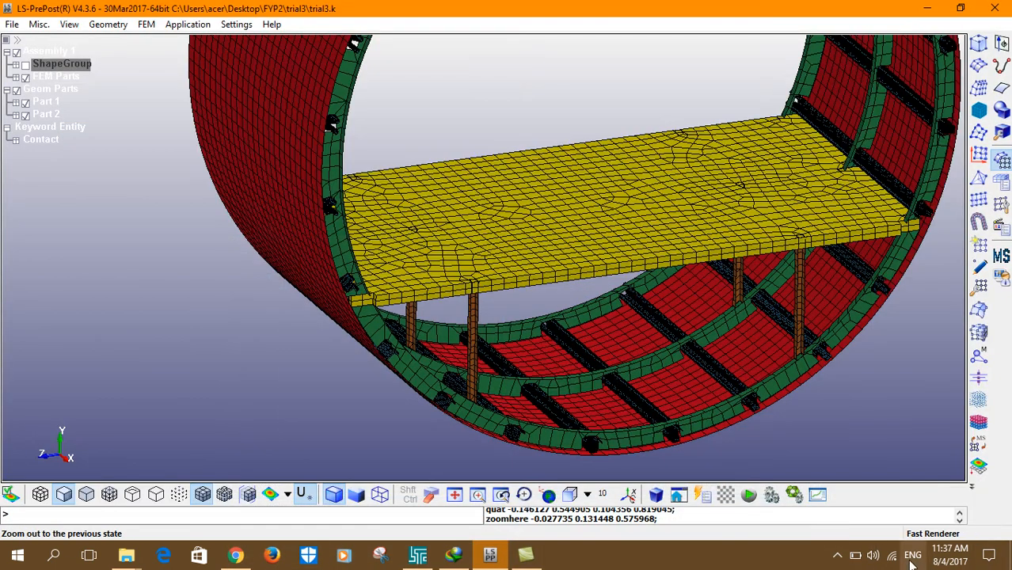
left_click(838, 556)
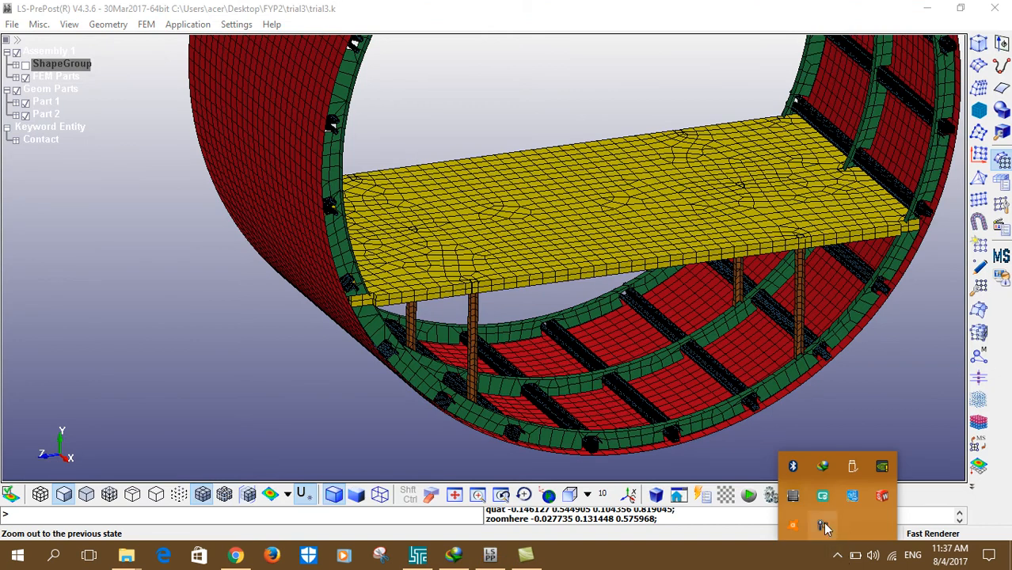
left_click(207, 287)
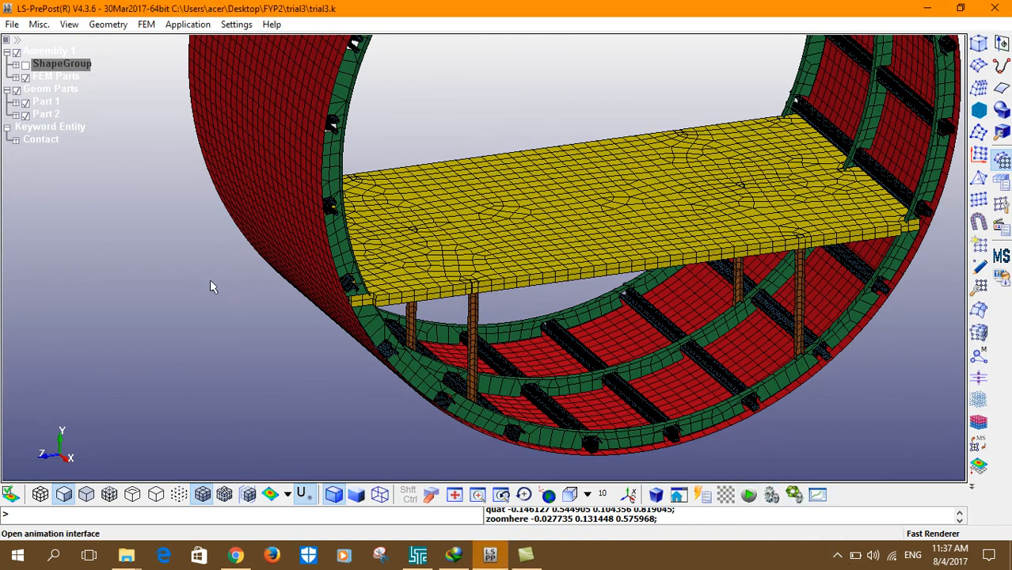
scroll(262, 274, "down", 3)
right_click_drag(286, 290, 271, 314, "shift")
scroll(271, 314, "down", 2)
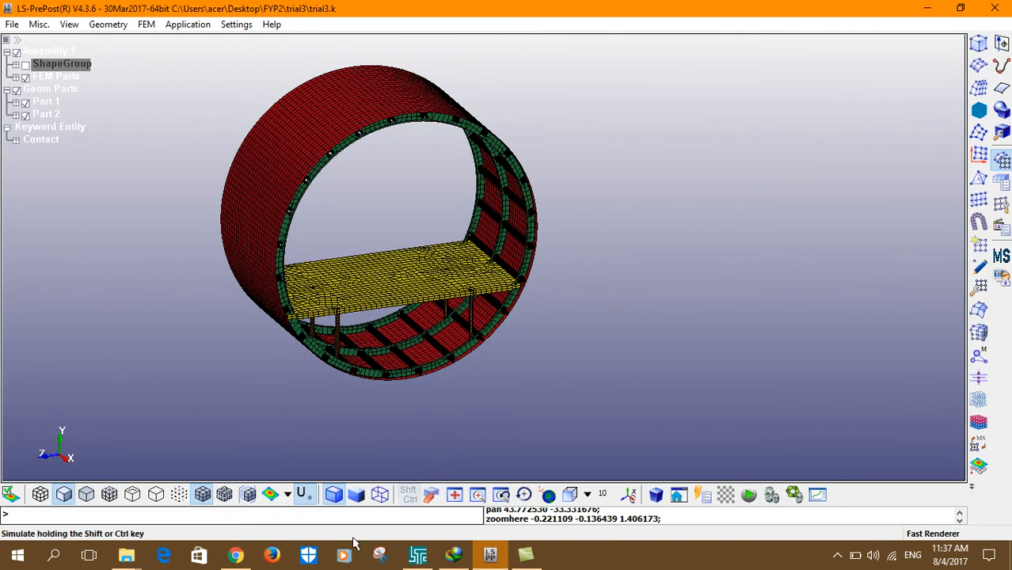
Switch to Chrome and sign out of the Google account open in Google Drive.
left_click(238, 554)
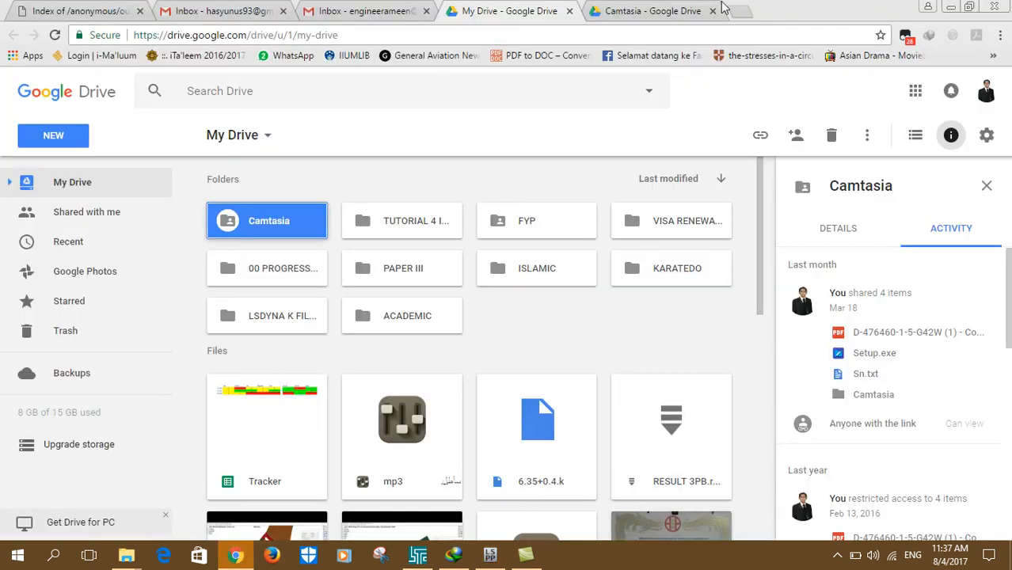
left_click(985, 91)
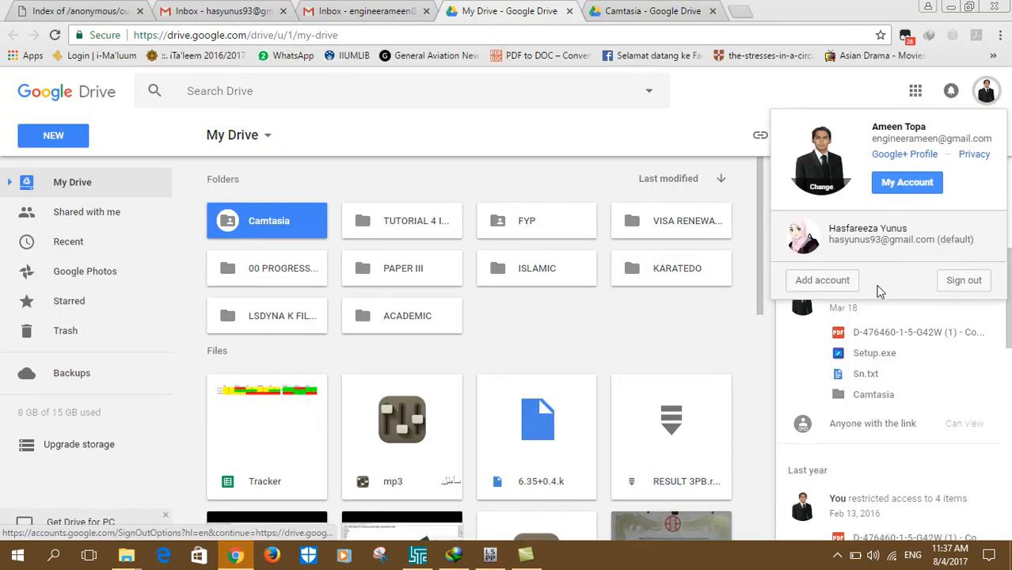
left_click(964, 280)
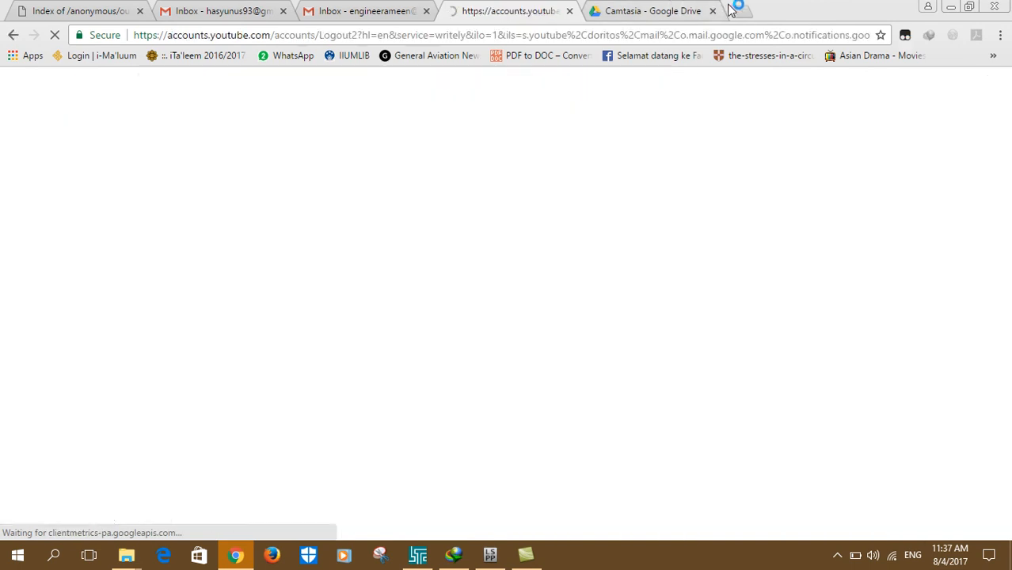
Search Google for "ls dyna consistent units" in a new browser tab.
left_click(732, 9)
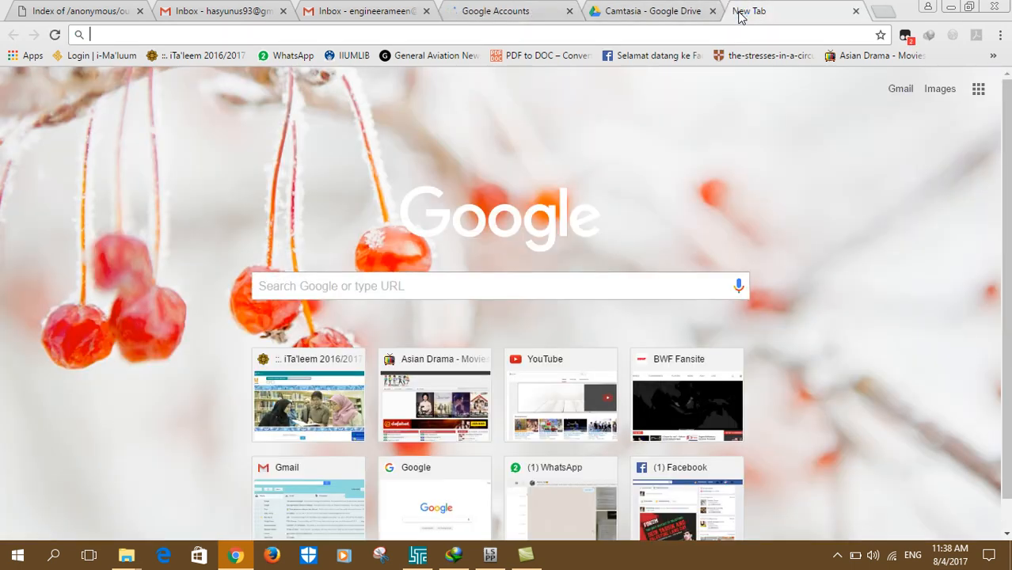
type("ls dyna ")
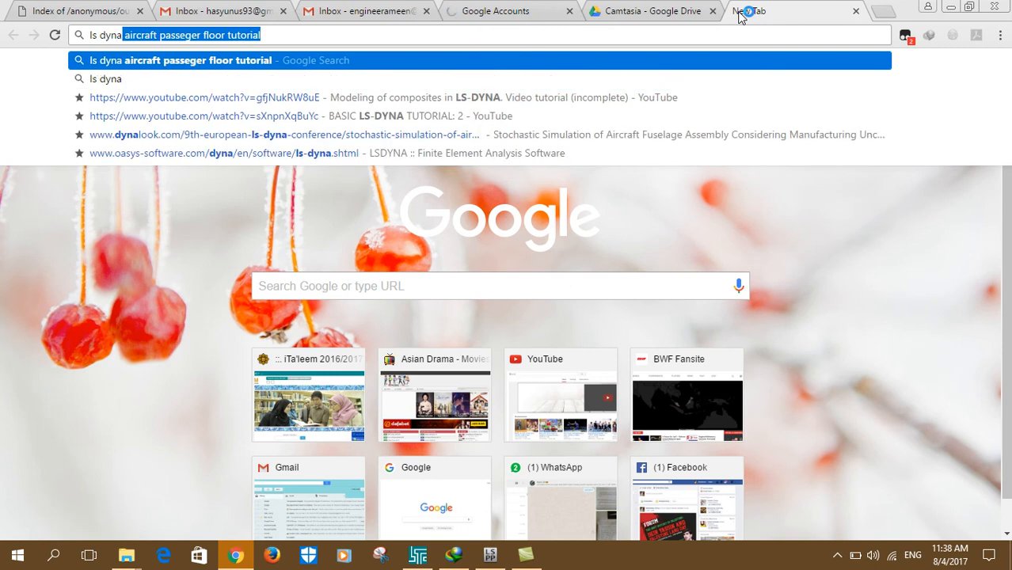
type("consis")
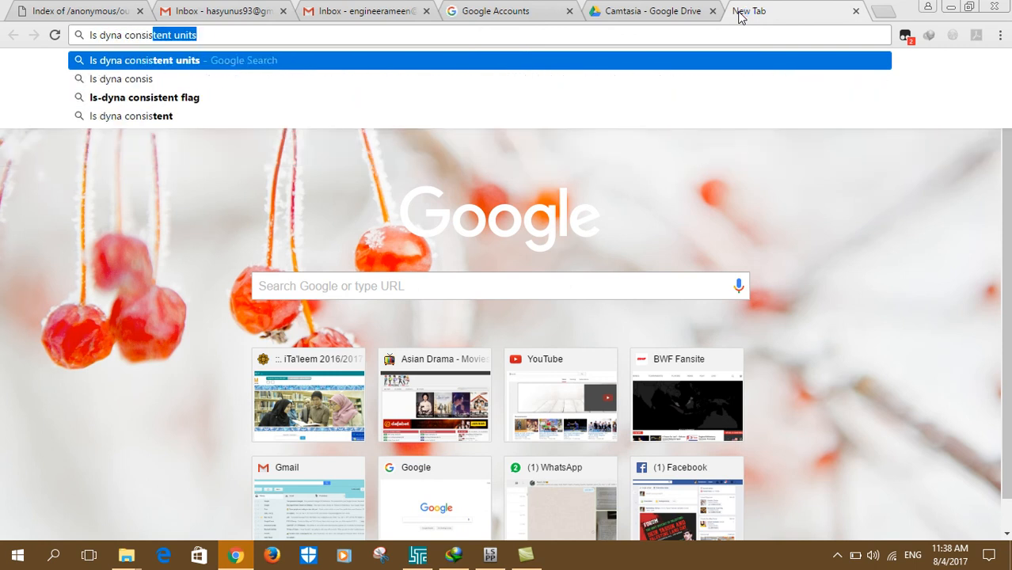
key("Return")
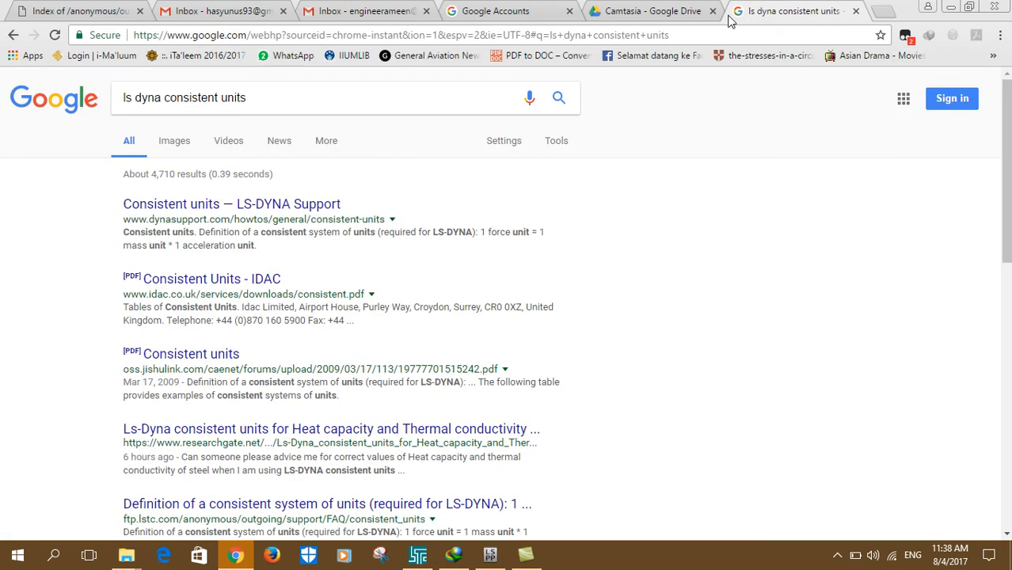
Open the LS-DYNA Support page on consistent units and highlight the kg, cm, ms row of the units table.
left_click(228, 208)
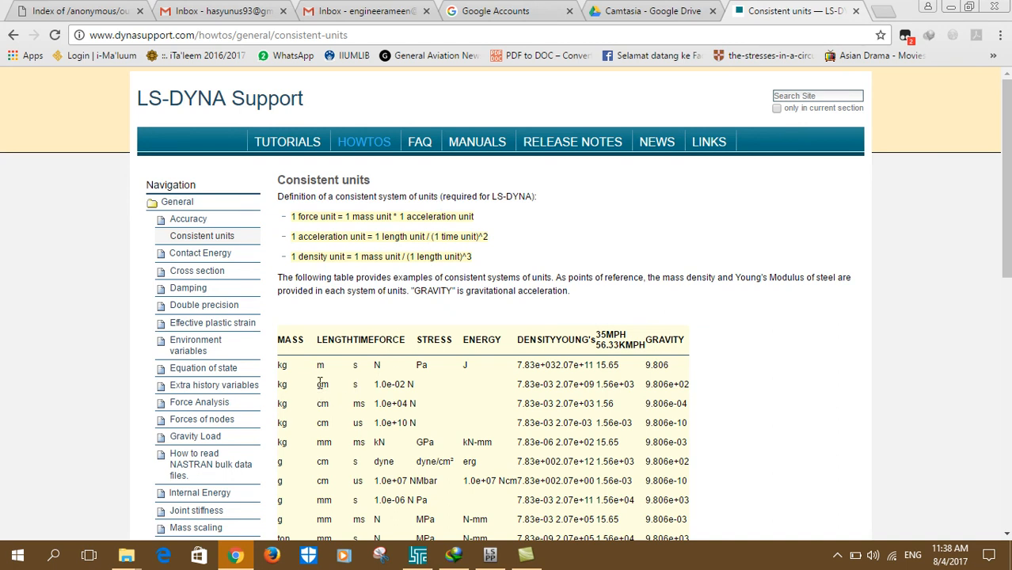
scroll(332, 384, "down", 3)
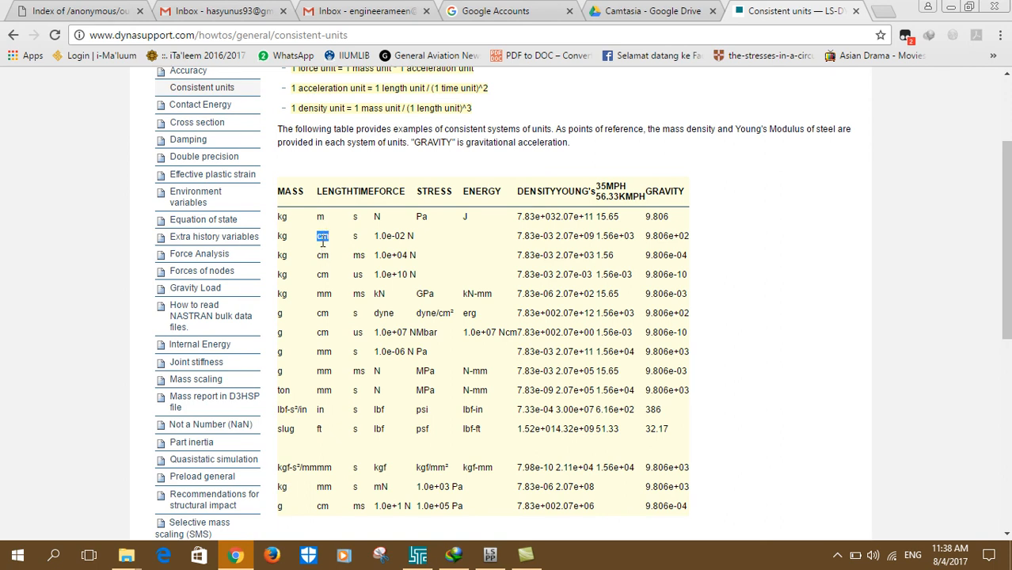
left_click_drag(275, 257, 413, 257)
left_click_drag(513, 258, 678, 258)
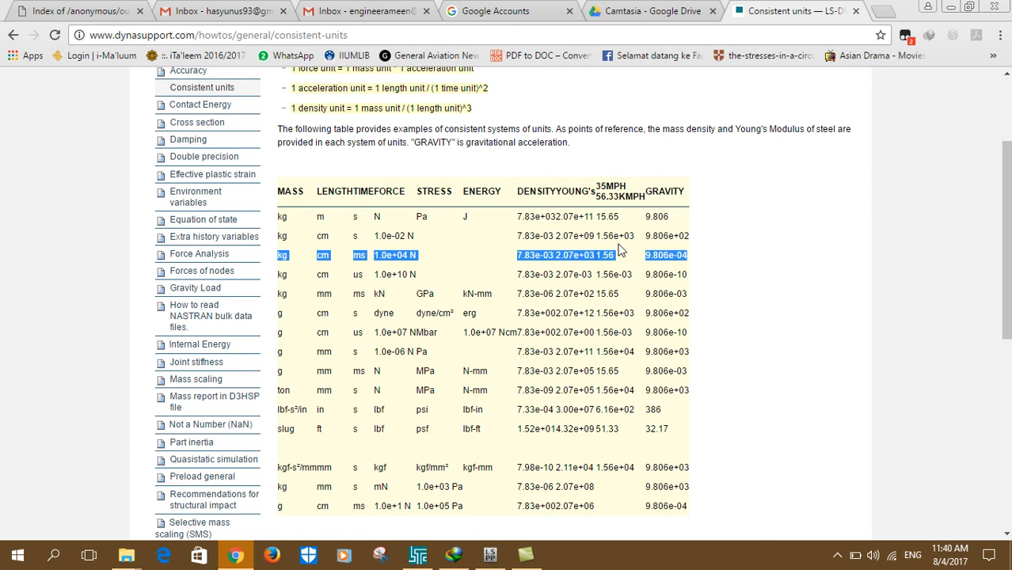
Look up the conversion "56.33 kph to cm/ms" on Google in a new browser tab.
left_click(880, 12)
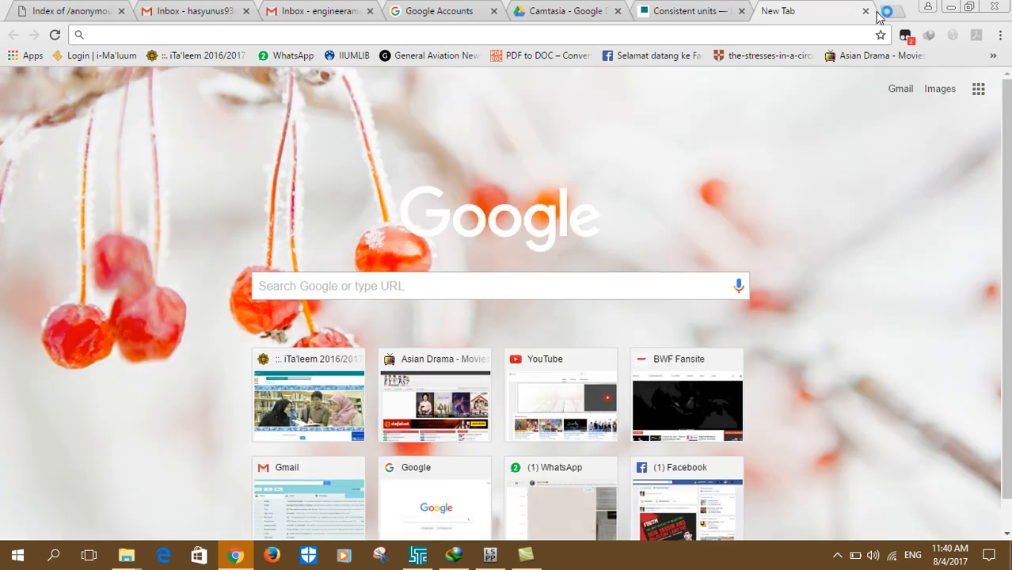
type("56.")
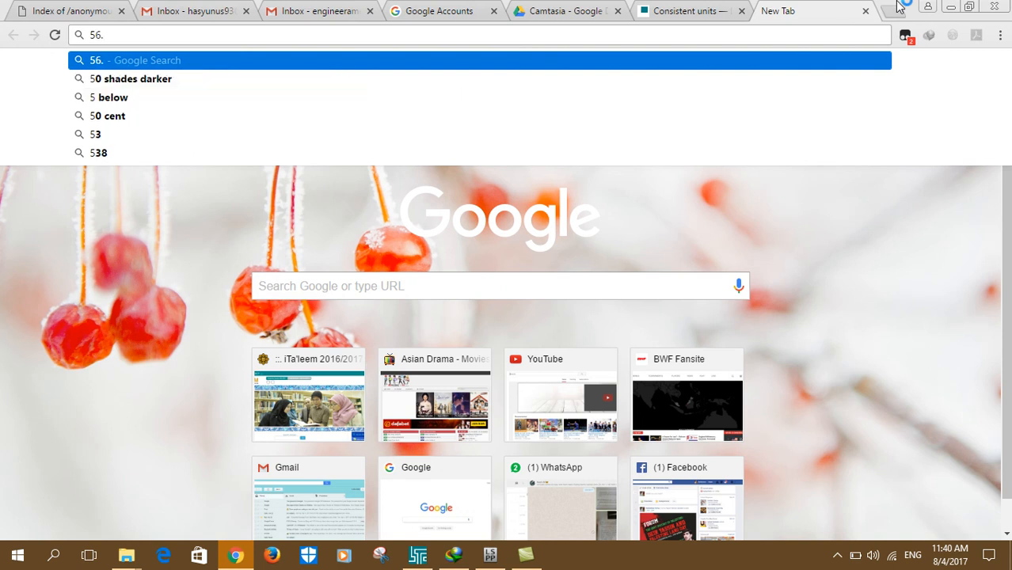
type("33 k")
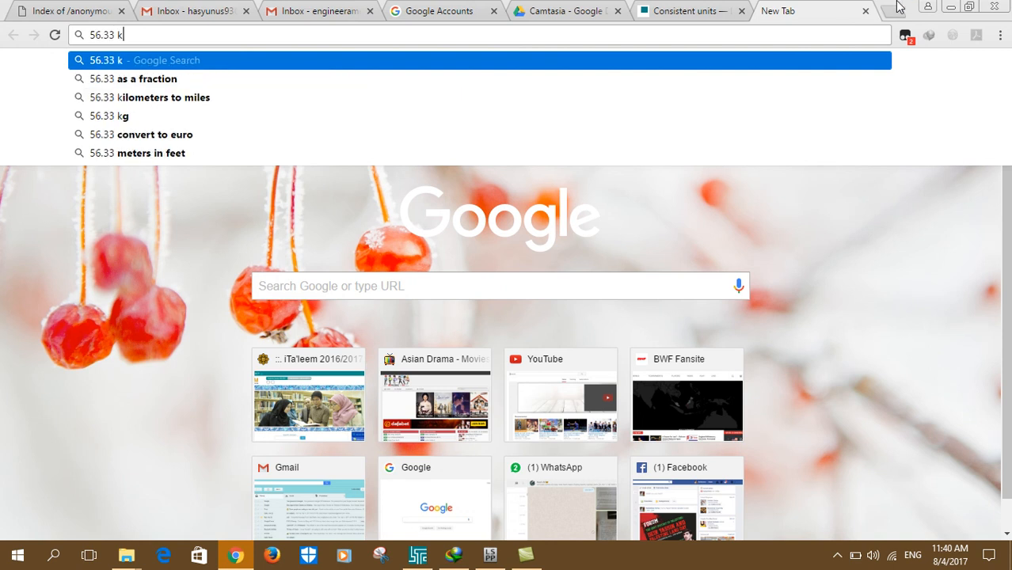
type("ph to cm")
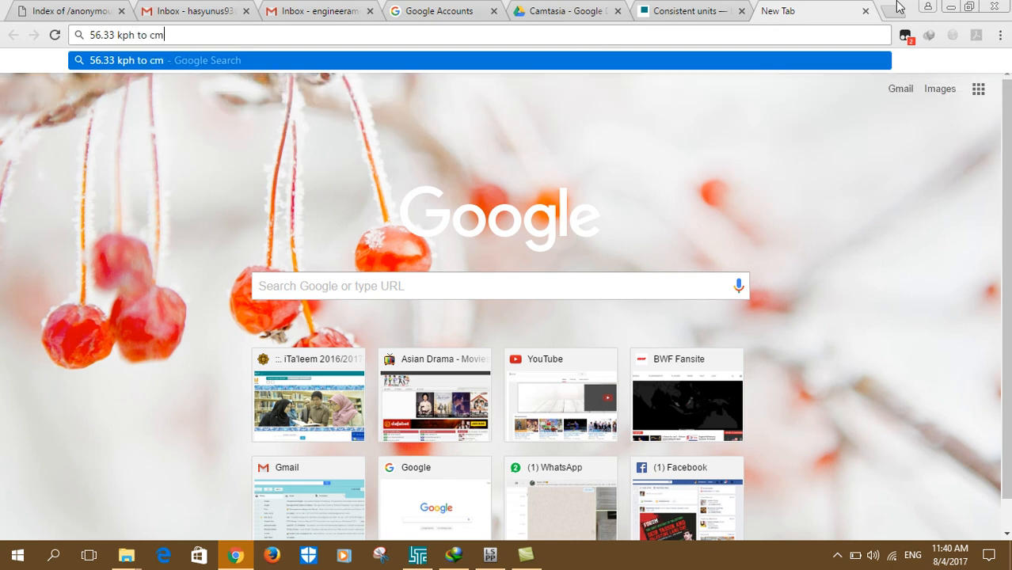
type("/ms")
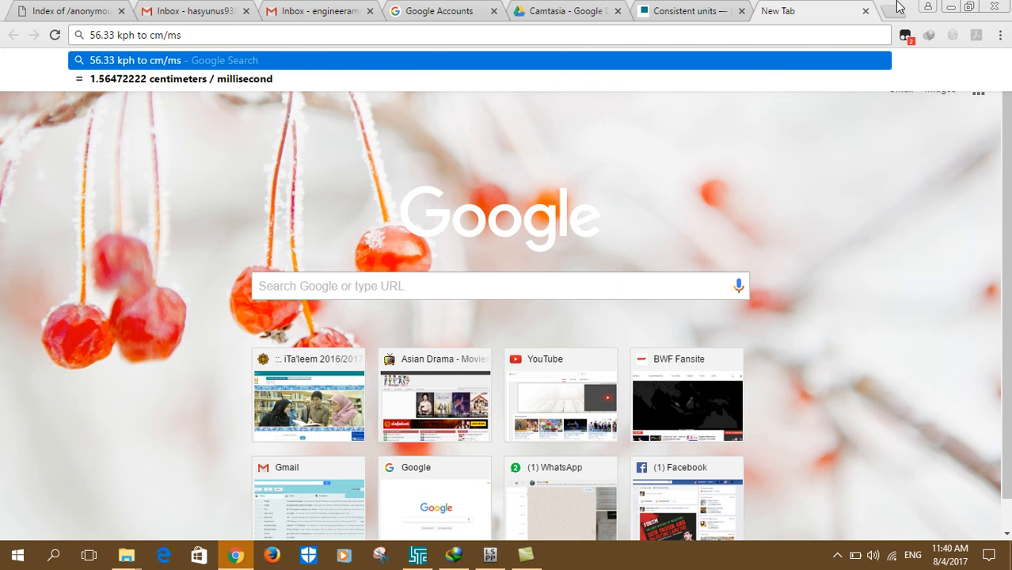
key("Return")
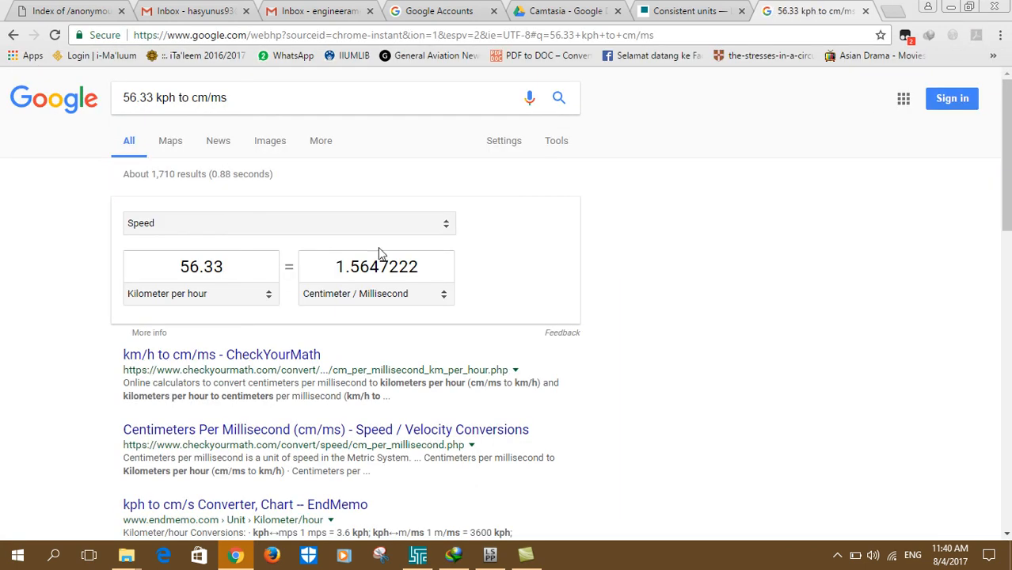
Convert 10 kilometres per hour to centimetres per millisecond in the speed converter and return to the consistent units table.
left_click(224, 270)
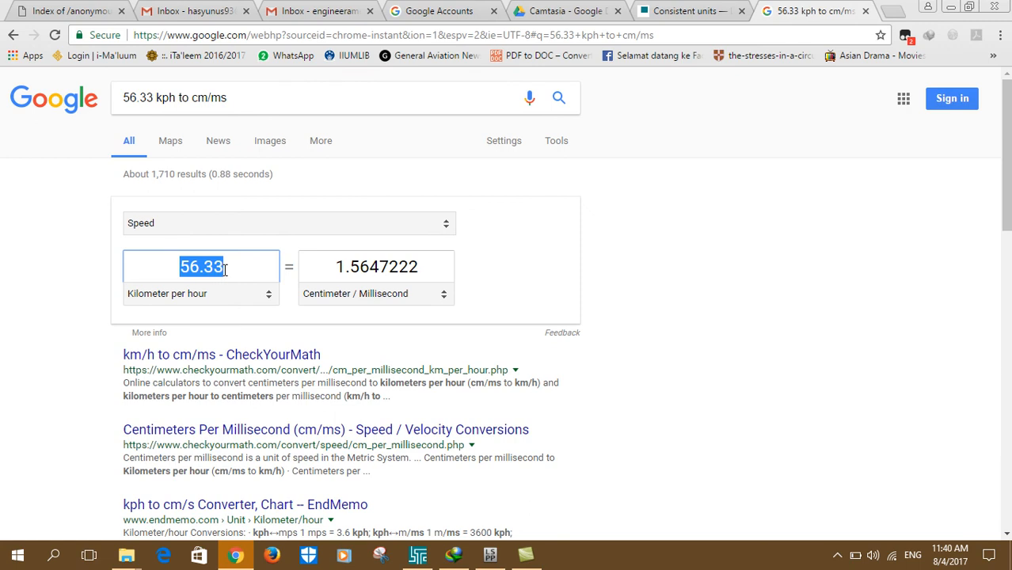
type("10")
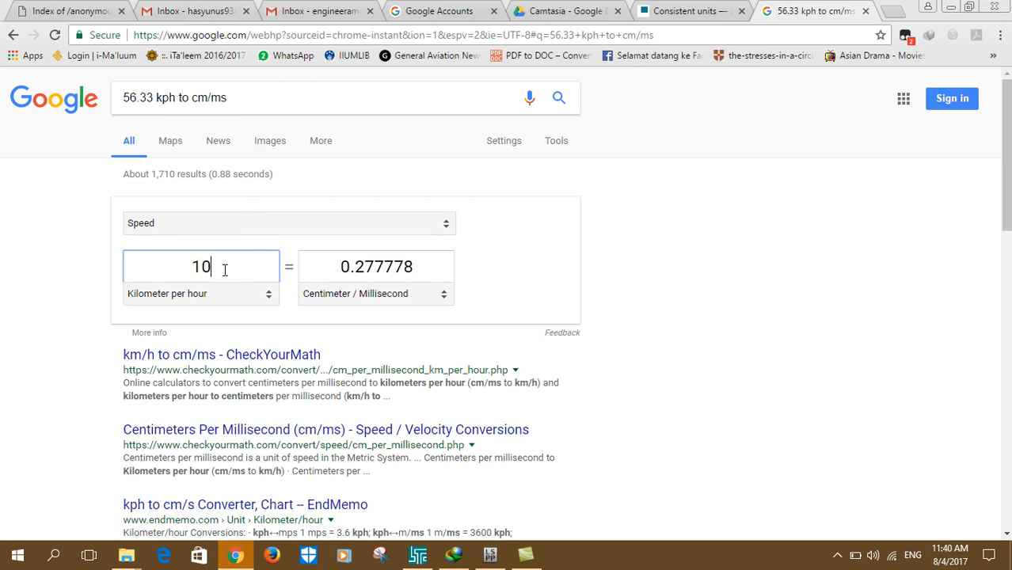
left_click(697, 11)
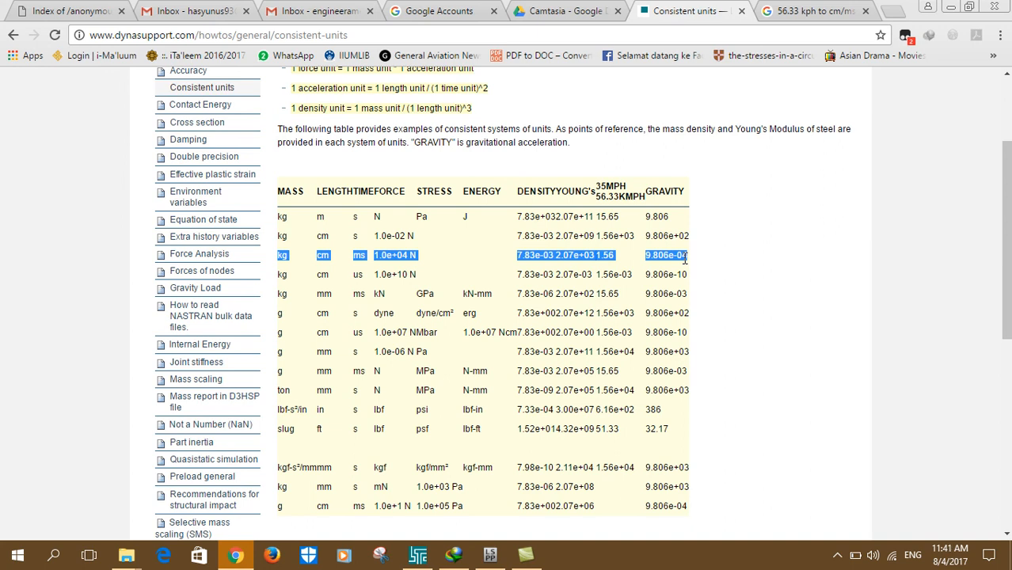
left_click(530, 548)
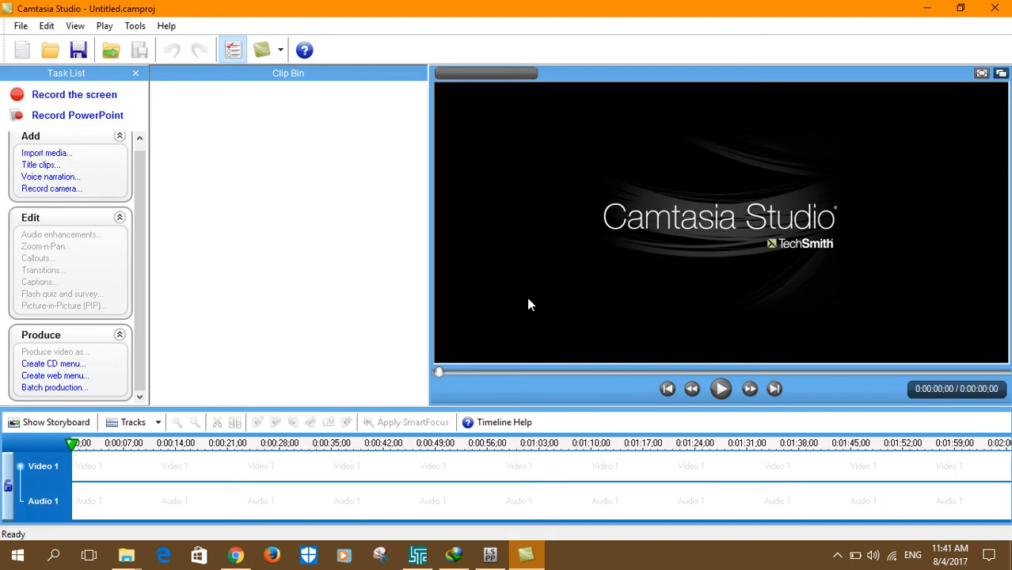
left_click(836, 556)
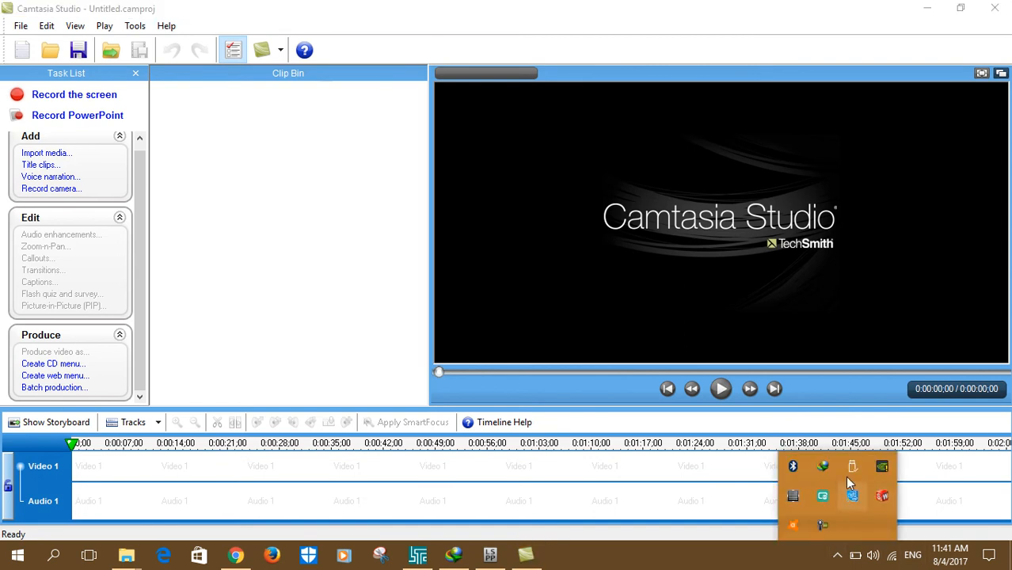
left_click(823, 522)
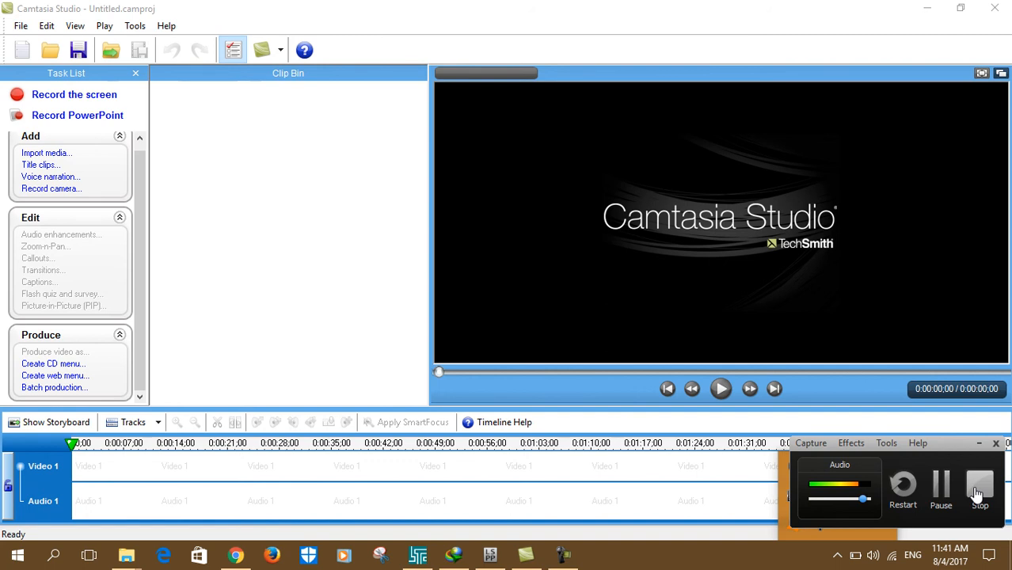